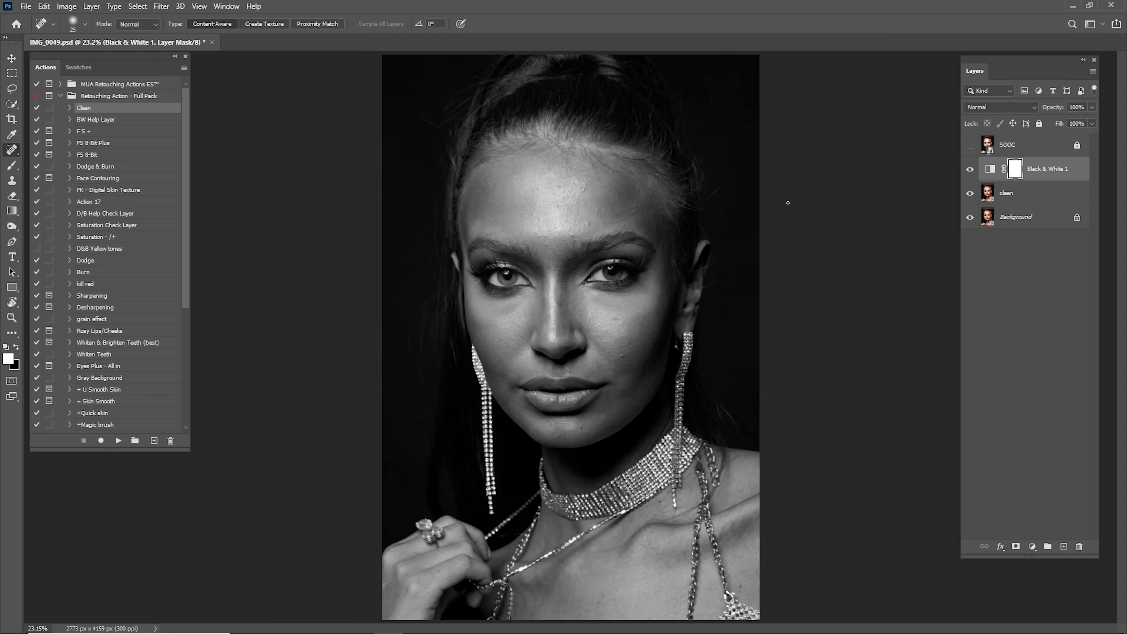
Compare the forehead with and without the Black & White 1 layer, leave that layer hidden and make the clean layer active
key("z")
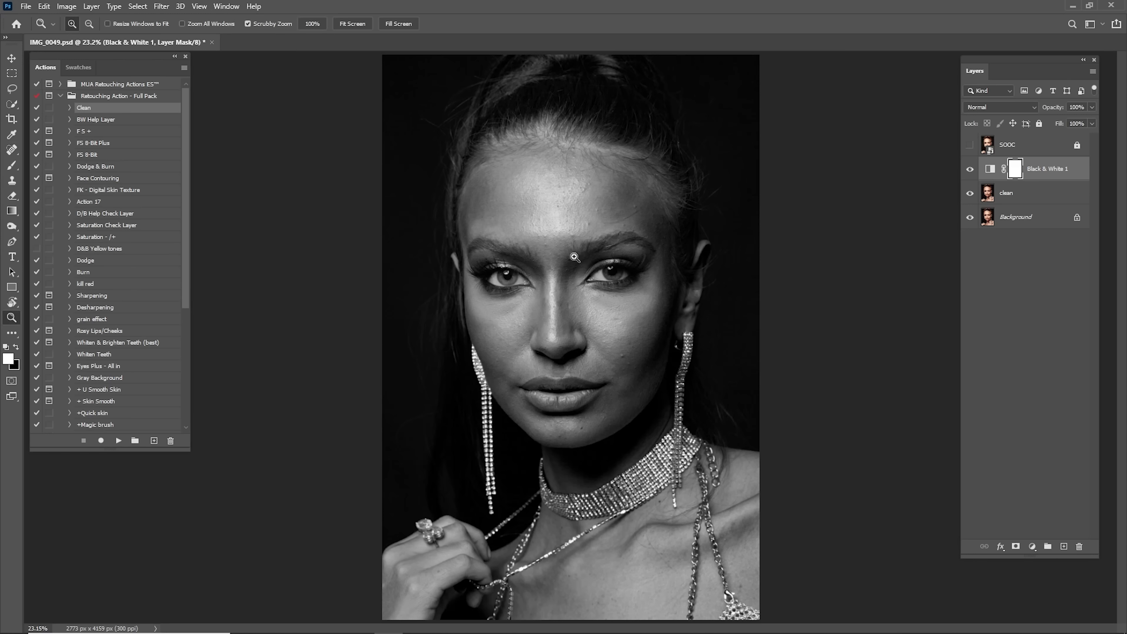
left_click_drag(552, 206, 650, 209)
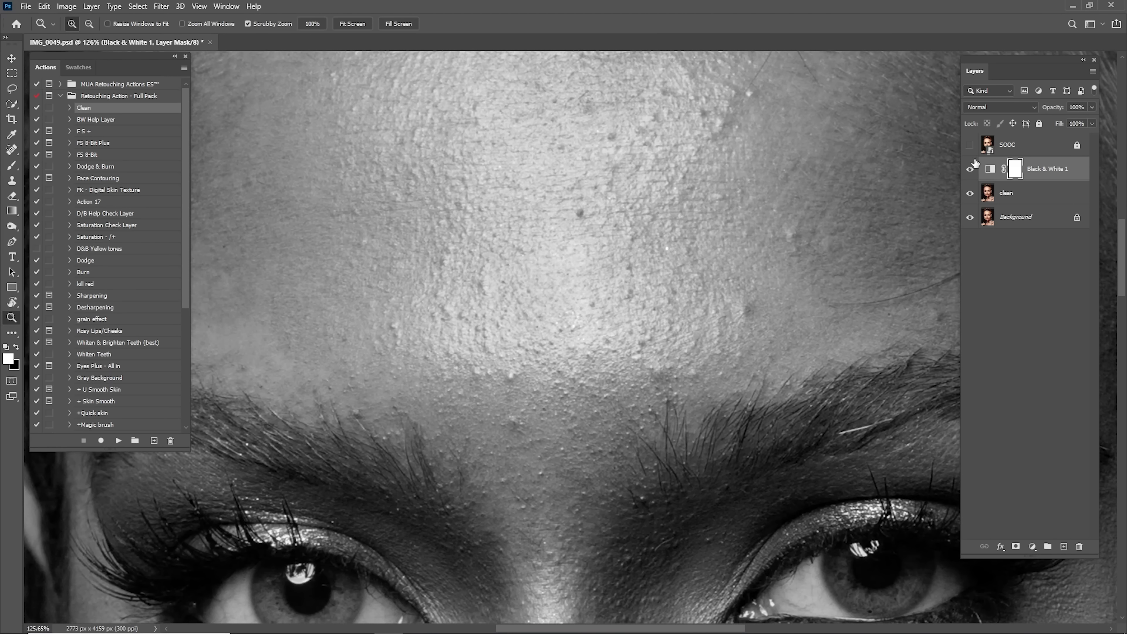
left_click(970, 169)
left_click(969, 179)
left_click(970, 181)
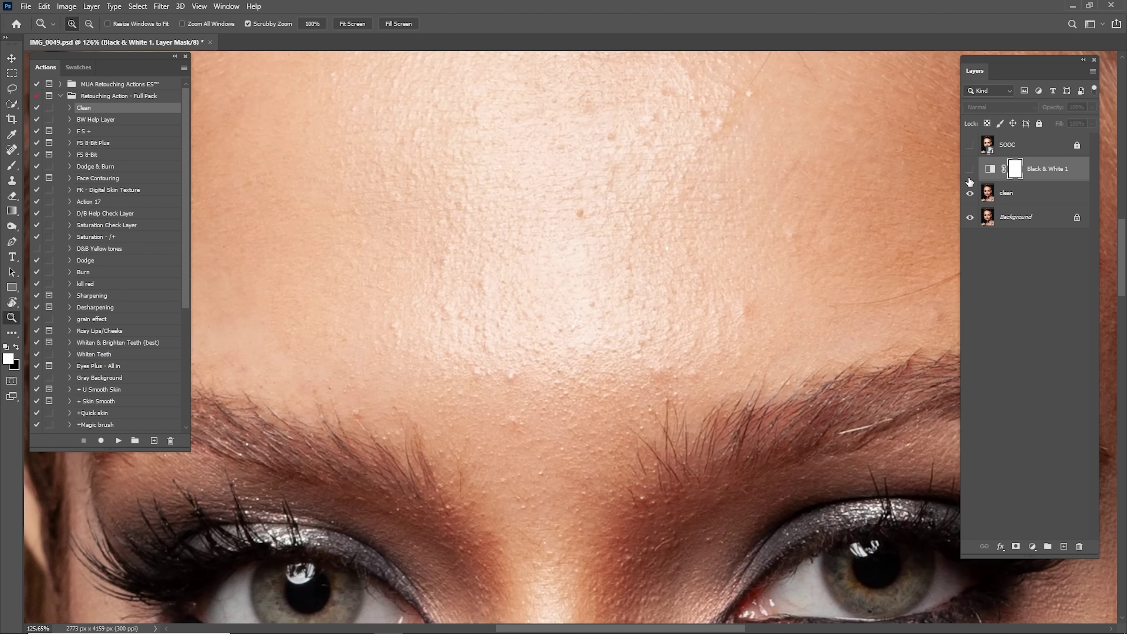
left_click(970, 182)
left_click(970, 182)
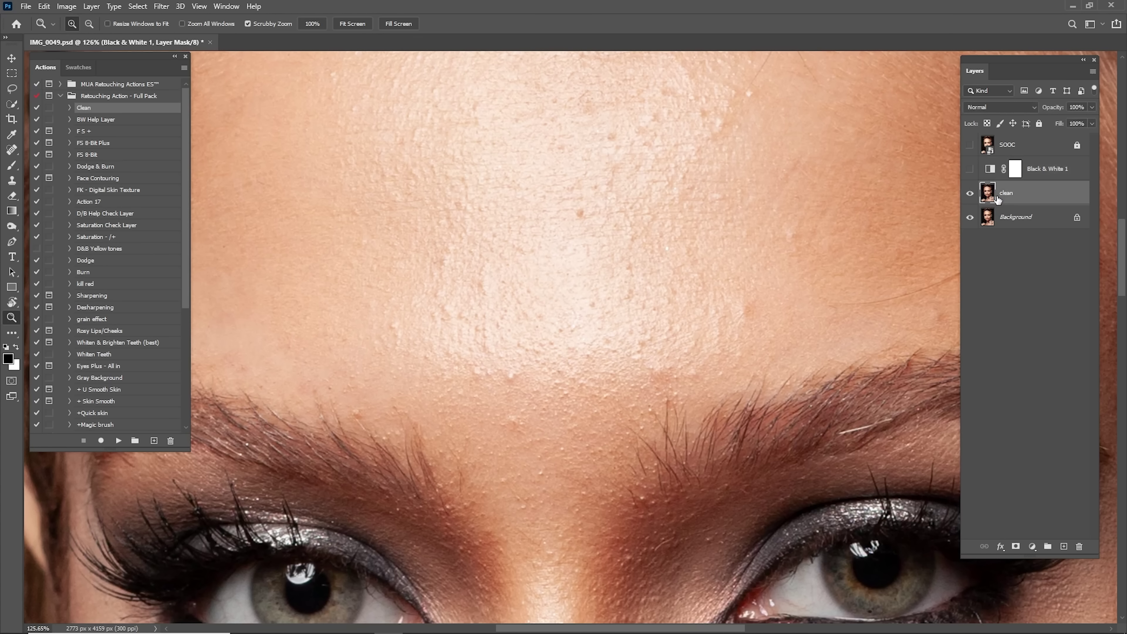
left_click(990, 204)
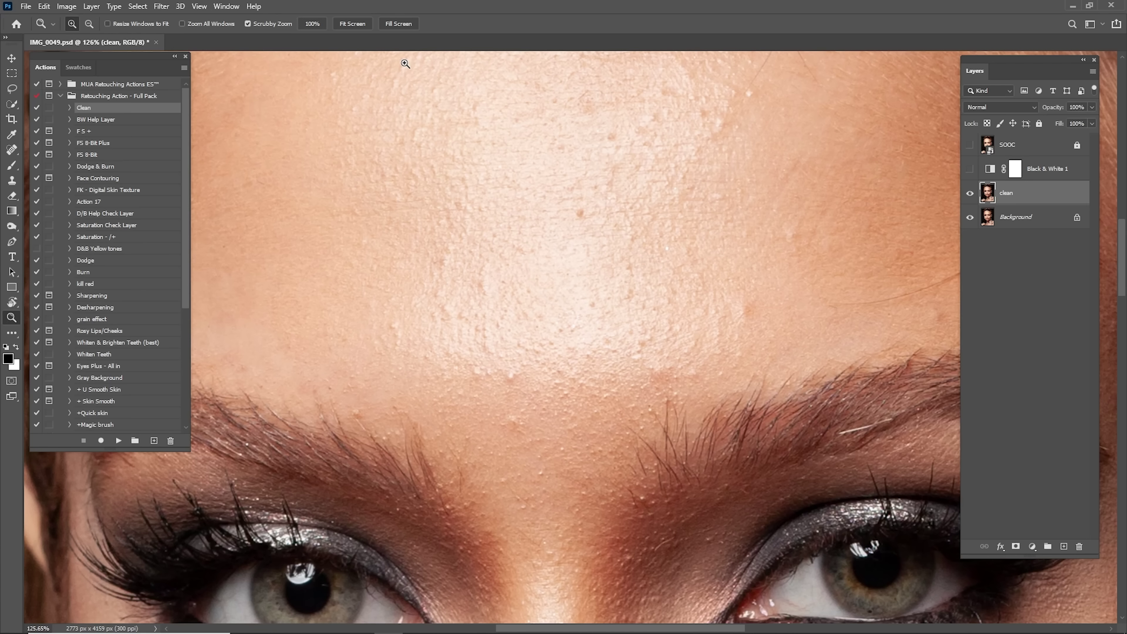
Heal the blemishes on the upper middle of the forehead with the Spot Healing Brush at size 15
left_click(13, 153)
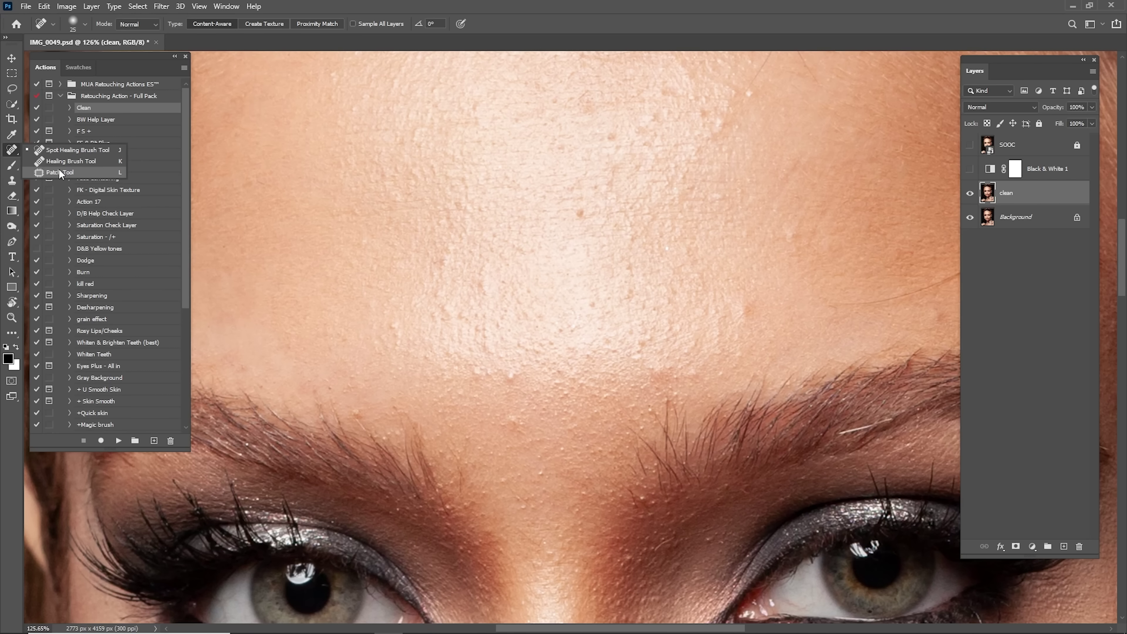
left_click(117, 151)
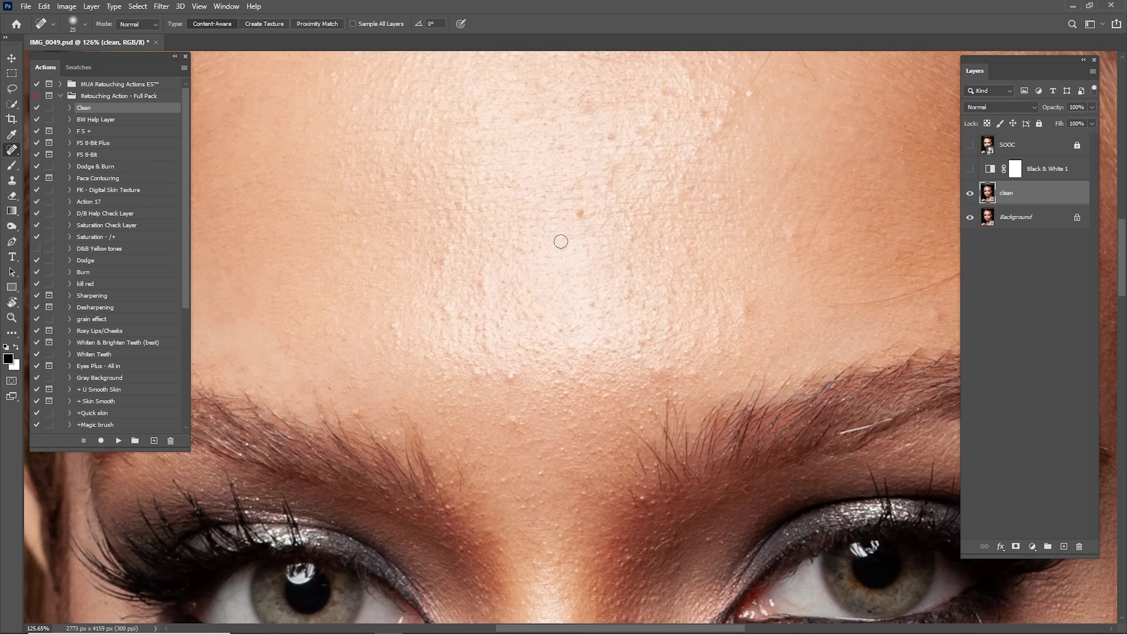
key("bracketleft")
left_click_drag(631, 162, 640, 277)
mouse_move(650, 233)
left_mouse_down()
mouse_move(677, 168)
mouse_move(603, 182)
left_mouse_up()
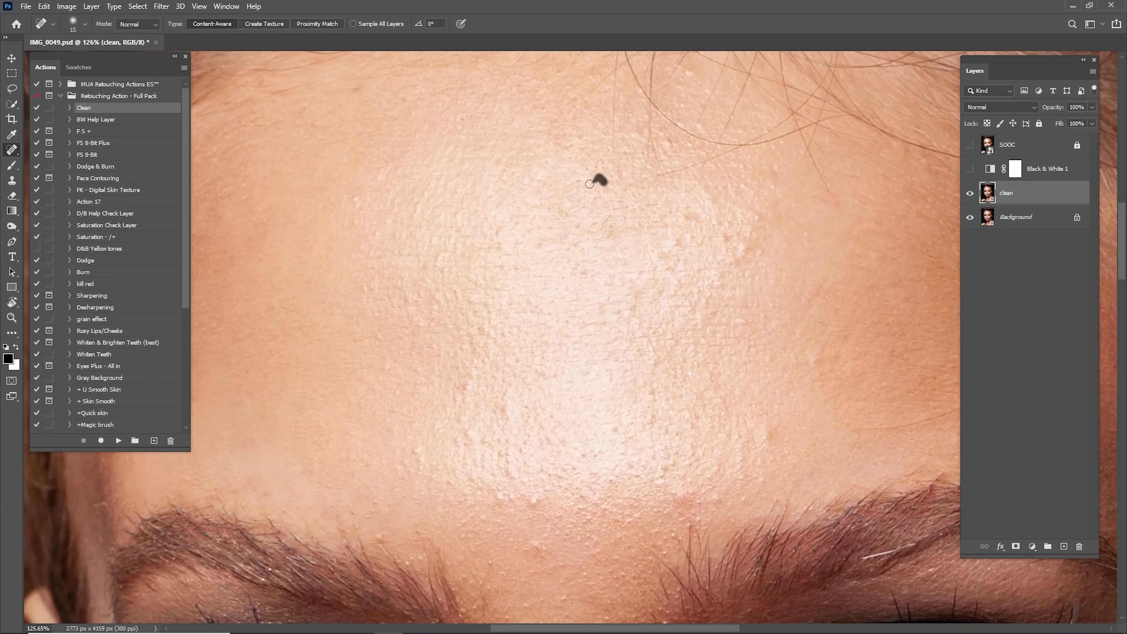
Heal small spots along the hairline and temple on the left side of the forehead
mouse_move(468, 124)
left_mouse_down()
mouse_move(605, 157)
mouse_move(598, 165)
left_mouse_up()
left_click_drag(512, 143, 604, 161)
mouse_move(596, 156)
left_mouse_down()
mouse_move(579, 156)
mouse_move(579, 133)
left_mouse_up()
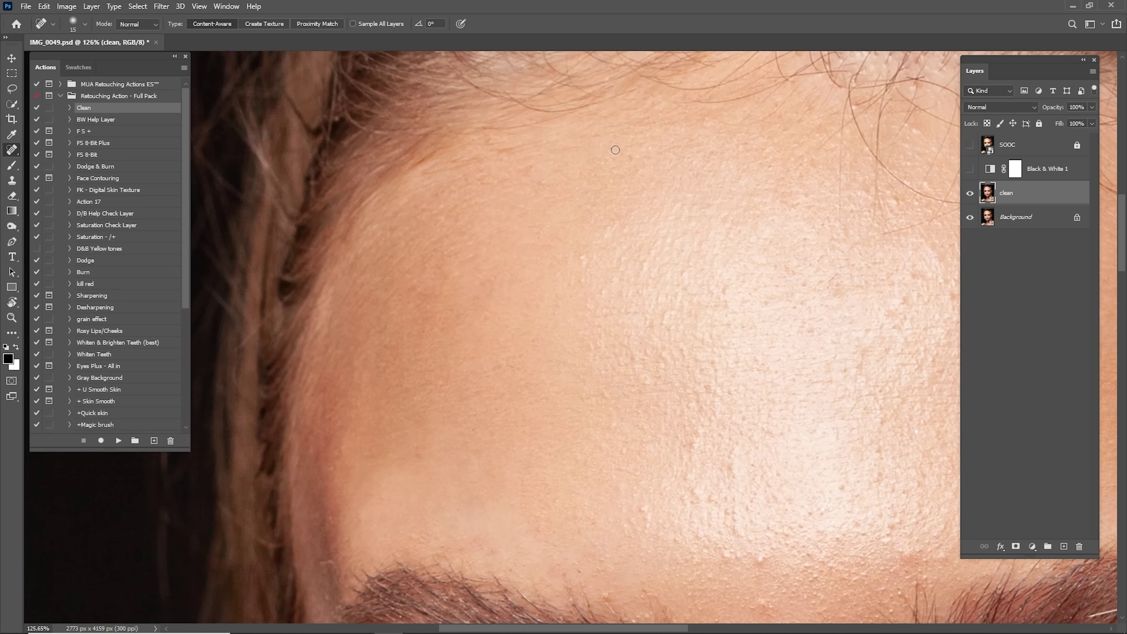
left_click_drag(541, 282, 603, 160)
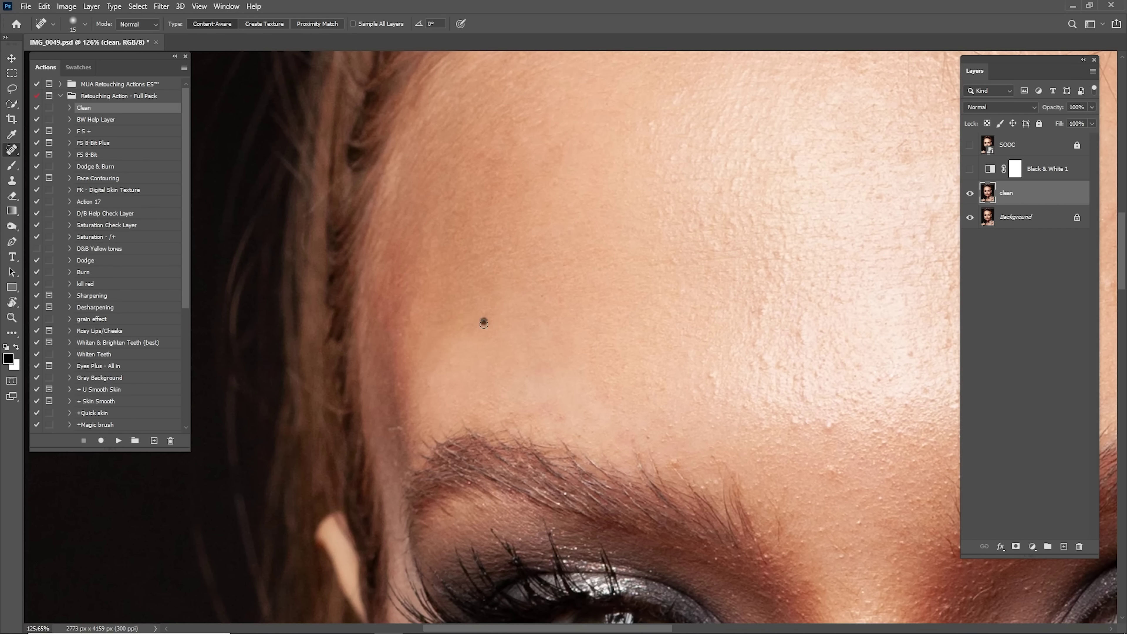
left_click_drag(470, 370, 601, 236)
left_click_drag(526, 293, 532, 288)
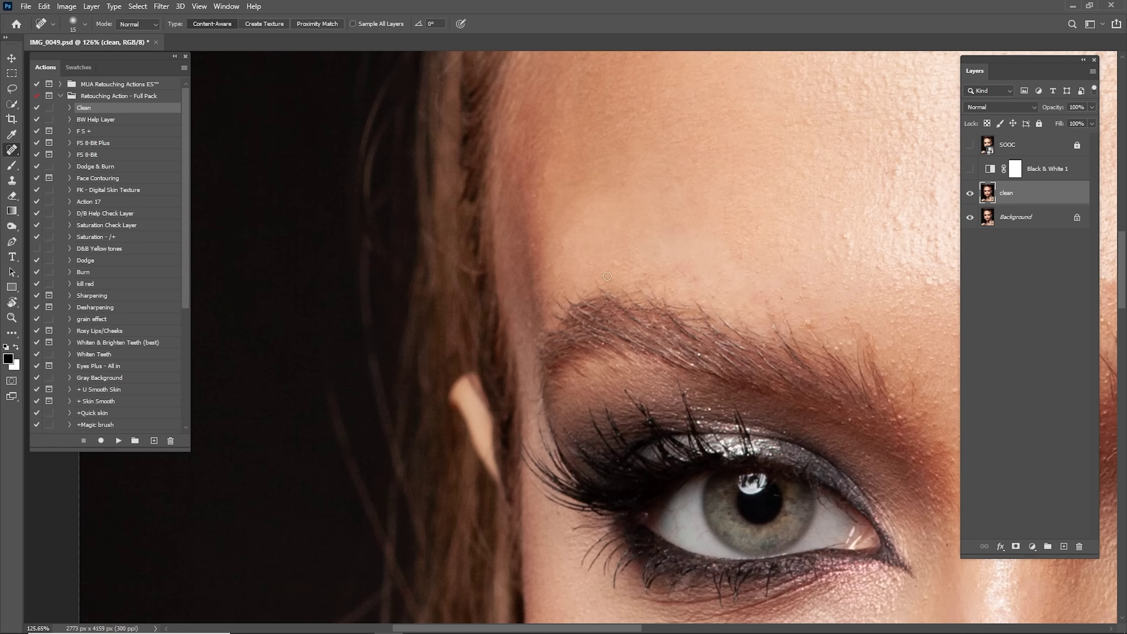
Heal the skin spots just above the left eyebrow and towards the middle of the forehead
mouse_move(681, 278)
left_mouse_down()
mouse_move(691, 272)
mouse_move(513, 254)
left_mouse_up()
left_click_drag(595, 303, 597, 314)
left_click_drag(679, 246, 584, 299)
left_click_drag(524, 273, 531, 285)
left_click(567, 249)
mouse_move(557, 237)
left_mouse_down()
mouse_move(582, 271)
mouse_move(614, 223)
left_mouse_up()
left_click(594, 267)
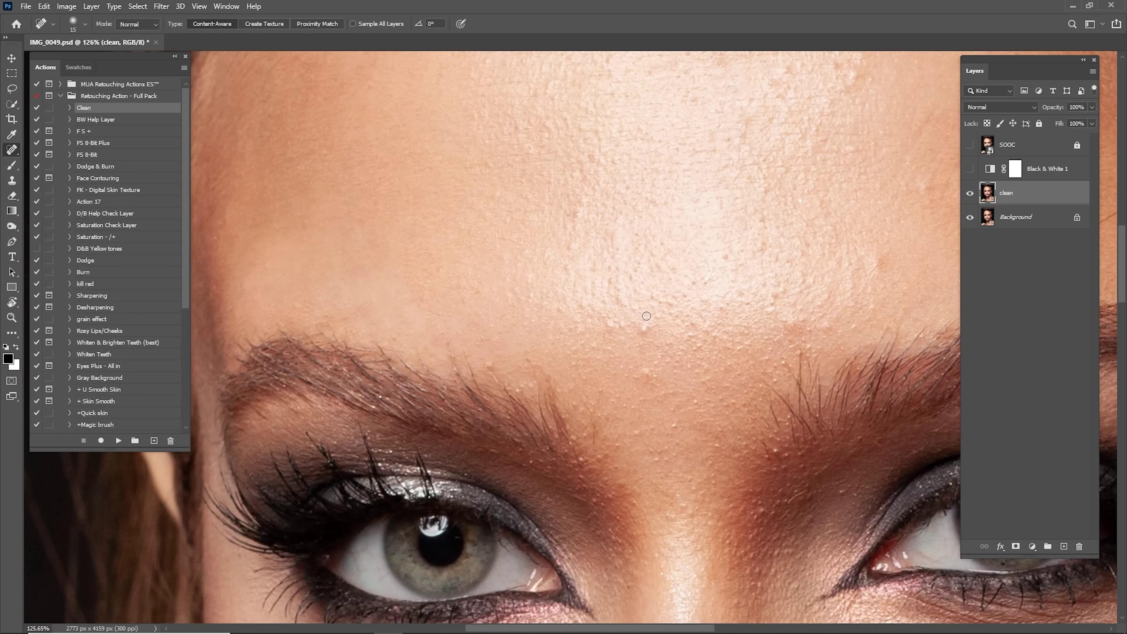
Heal the remaining bumps on the lower forehead between the eyebrows and above the right eyebrow
mouse_move(646, 316)
left_mouse_down()
mouse_move(646, 344)
mouse_move(596, 227)
mouse_move(622, 305)
mouse_move(613, 330)
mouse_move(595, 318)
mouse_move(629, 376)
left_mouse_up()
left_click_drag(649, 284, 536, 425)
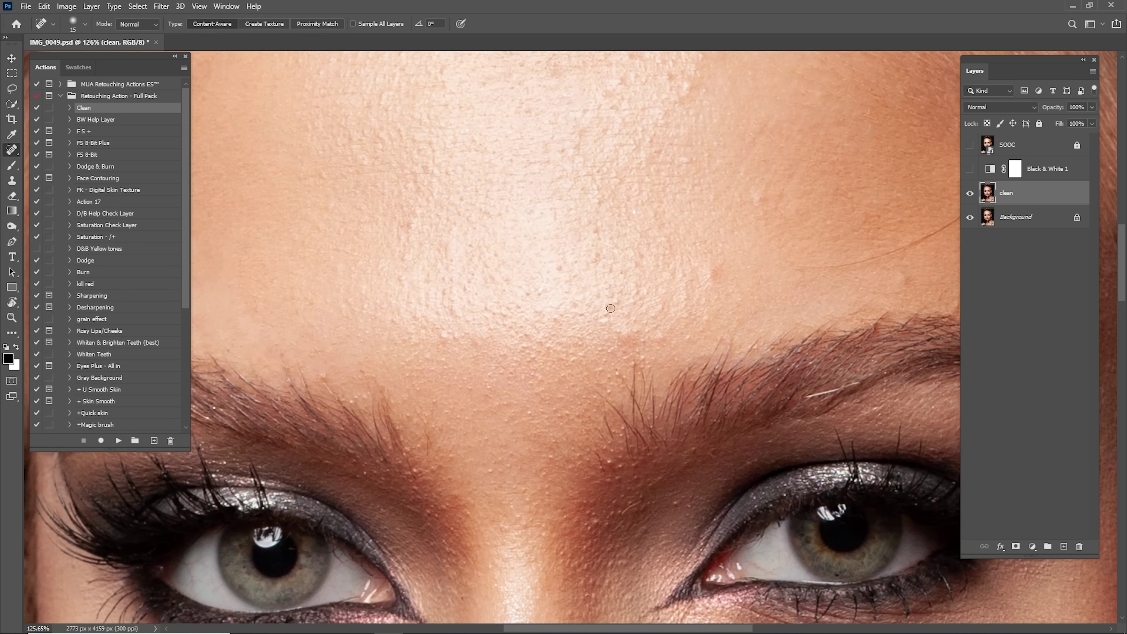
left_click_drag(607, 316, 612, 298)
left_click_drag(705, 274, 720, 264)
mouse_move(763, 230)
left_mouse_down()
mouse_move(621, 301)
mouse_move(616, 281)
left_mouse_up()
left_click_drag(655, 332, 595, 273)
Heal the spots on the right side of the forehead, including the hairline and the temple
mouse_move(608, 277)
left_mouse_down()
mouse_move(673, 269)
mouse_move(758, 219)
mouse_move(724, 249)
mouse_move(802, 175)
left_mouse_up()
left_click_drag(696, 285, 704, 286)
mouse_move(748, 198)
left_mouse_down()
mouse_move(685, 295)
mouse_move(706, 280)
mouse_move(725, 203)
left_mouse_up()
left_click_drag(747, 166, 651, 280)
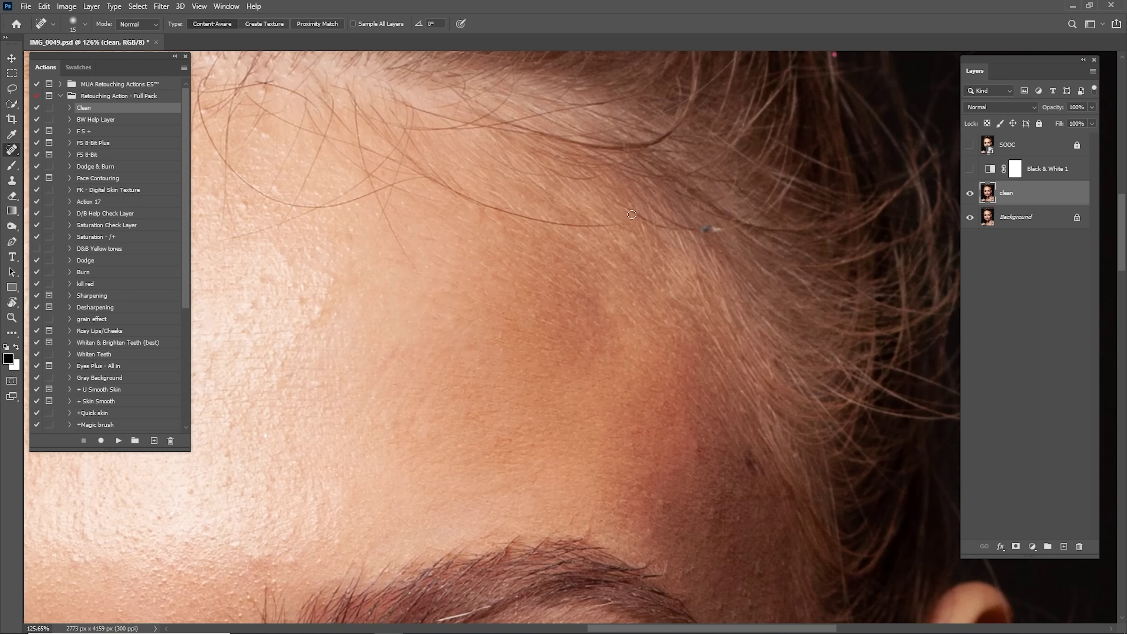
mouse_move(625, 205)
left_mouse_down()
mouse_move(703, 229)
mouse_move(727, 223)
mouse_move(655, 227)
mouse_move(625, 217)
left_mouse_up()
left_click_drag(619, 374, 579, 175)
left_click_drag(662, 241, 657, 253)
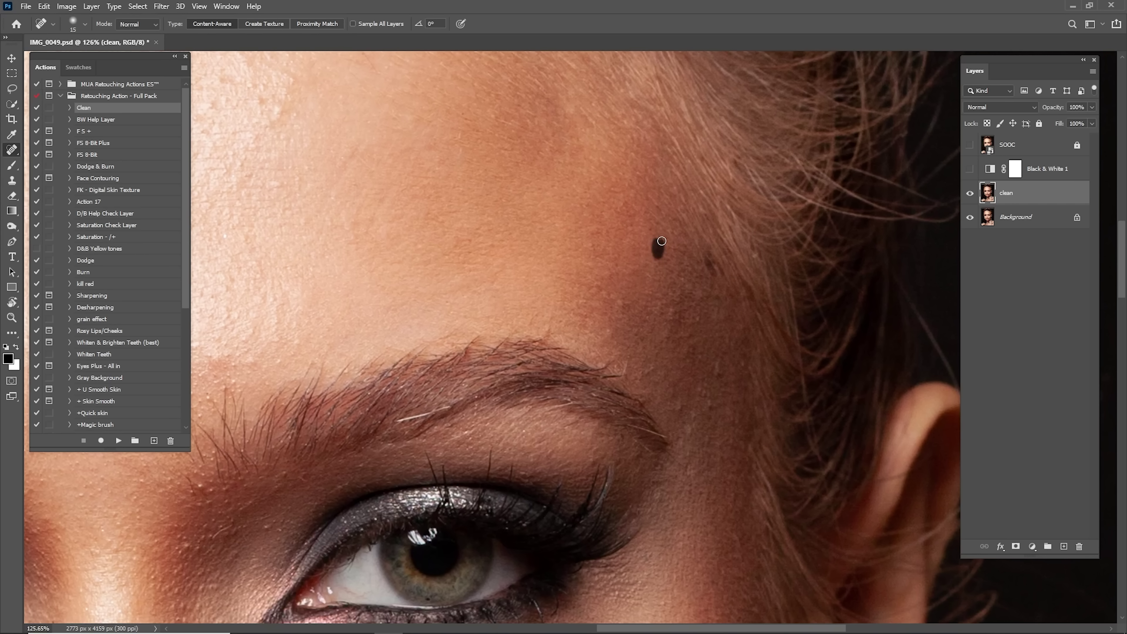
Remove the stray light hair in the right eyebrow with the Spot Healing Brush
mouse_move(621, 371)
left_mouse_down()
mouse_move(594, 387)
mouse_move(716, 253)
left_mouse_up()
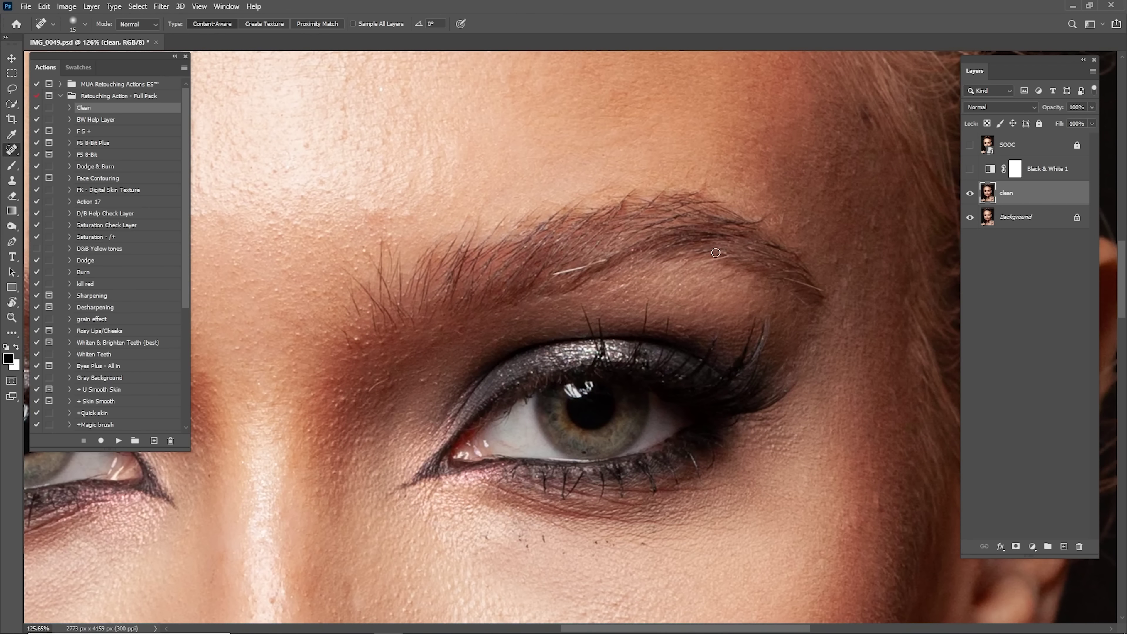
left_click_drag(609, 263, 538, 279)
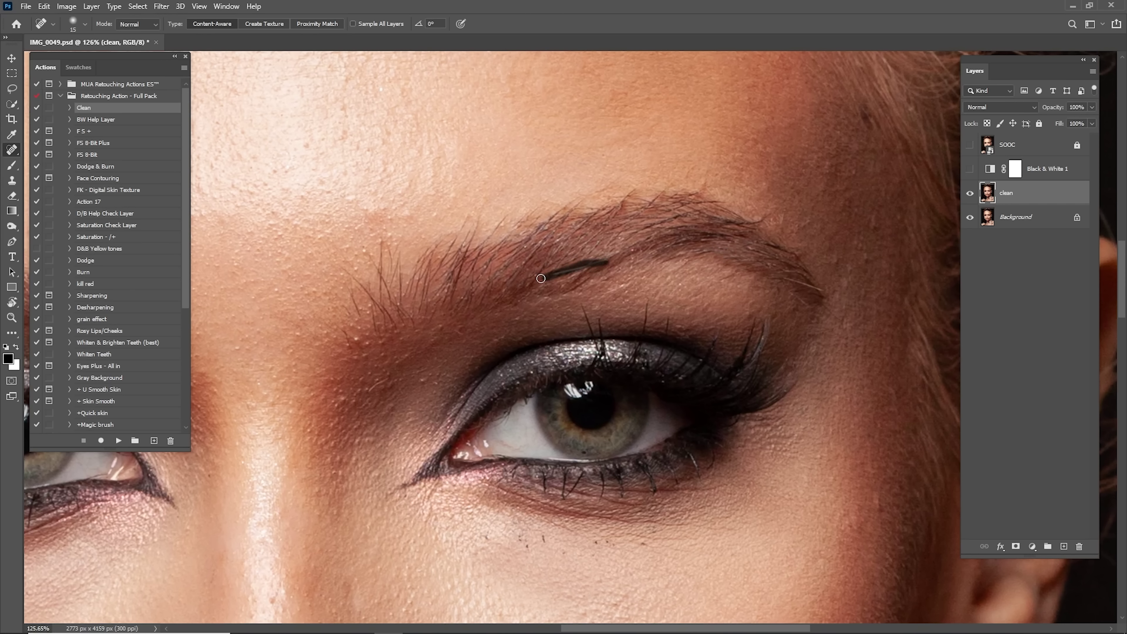
left_click_drag(468, 328, 643, 231)
mouse_move(597, 273)
left_mouse_down()
mouse_move(611, 271)
mouse_move(534, 290)
left_mouse_up()
Heal the small blemishes on the nose and the left cheek
left_click_drag(515, 332, 609, 193)
left_click_drag(542, 356, 540, 362)
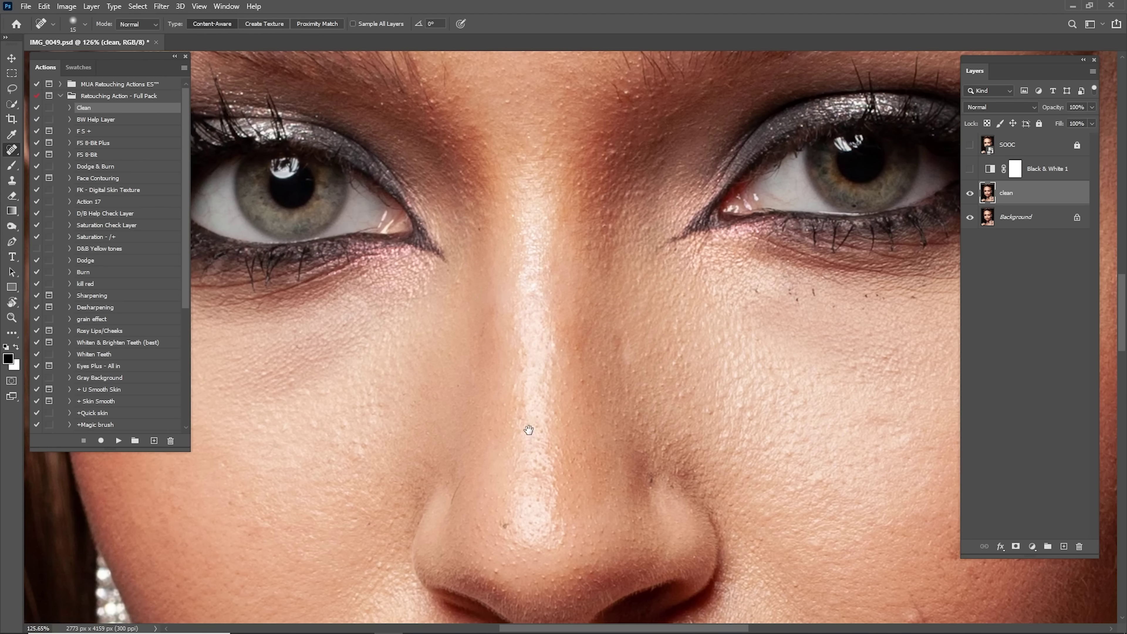
mouse_move(528, 429)
left_mouse_down()
mouse_move(636, 277)
mouse_move(572, 309)
left_mouse_up()
left_click_drag(413, 450, 584, 270)
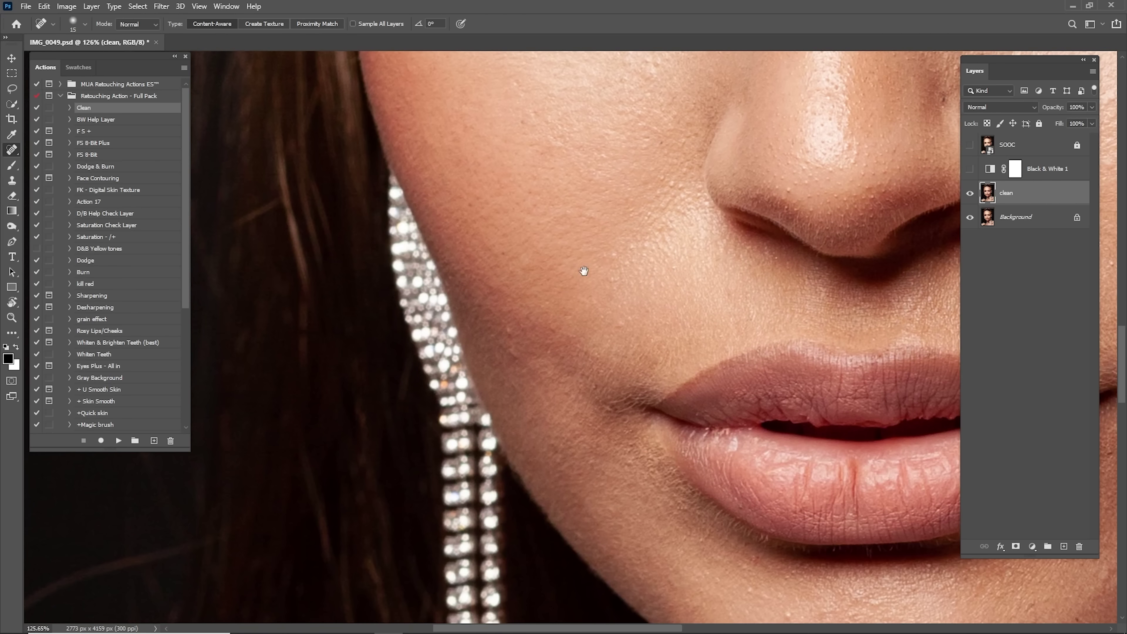
left_click_drag(513, 358, 518, 354)
left_click_drag(609, 316, 625, 321)
mouse_move(649, 167)
left_mouse_down()
mouse_move(611, 307)
mouse_move(623, 292)
left_mouse_up()
mouse_move(709, 293)
left_mouse_down()
mouse_move(555, 295)
mouse_move(598, 335)
left_mouse_up()
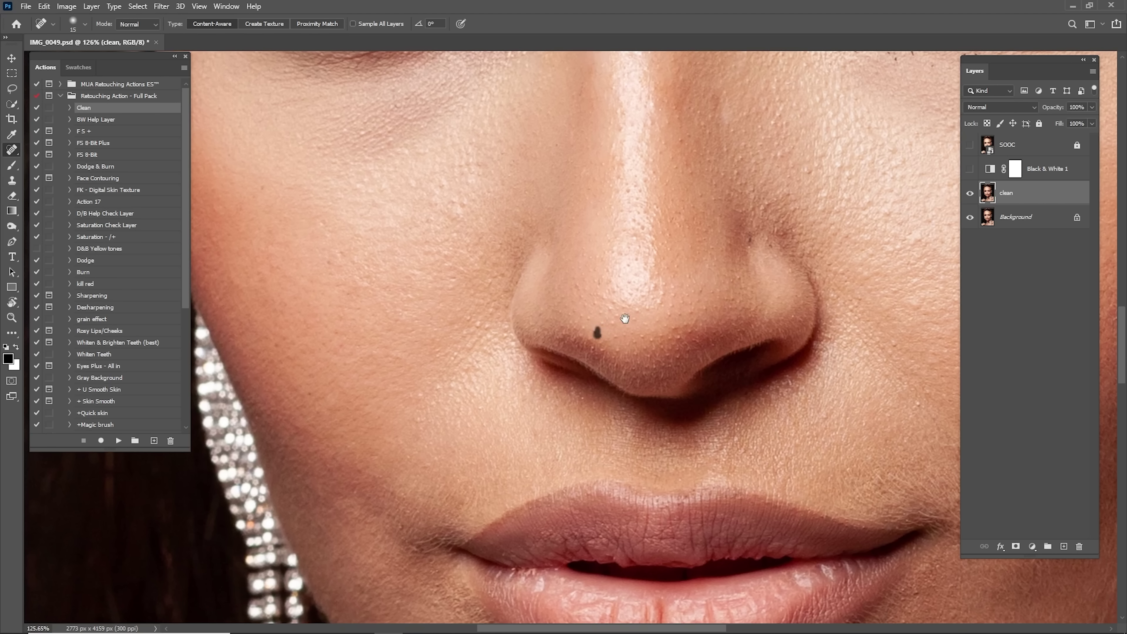
Heal the blemishes on the right cheek between the nose and the corner of the mouth
mouse_move(762, 222)
left_mouse_down()
mouse_move(620, 298)
mouse_move(598, 262)
left_mouse_up()
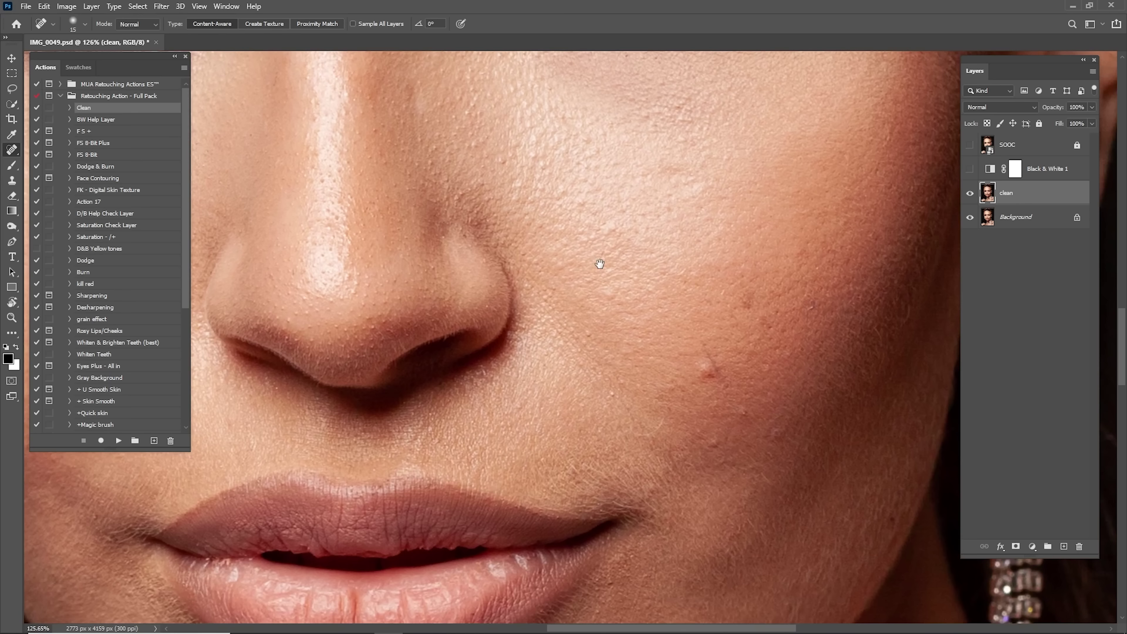
mouse_move(643, 394)
left_mouse_down()
mouse_move(616, 409)
mouse_move(636, 394)
left_mouse_up()
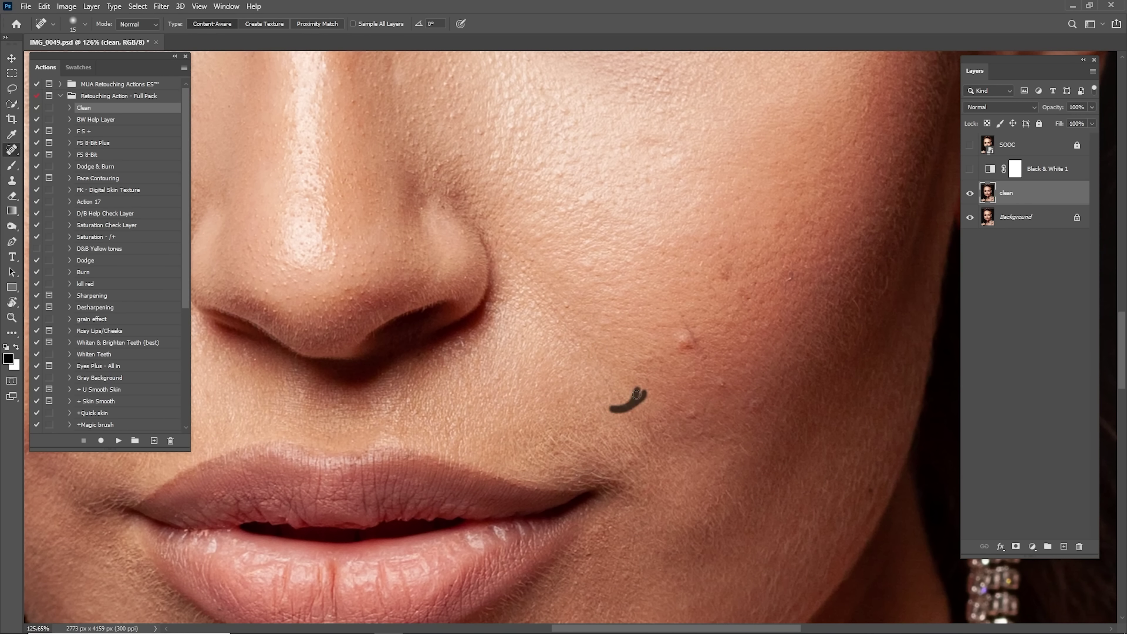
left_click_drag(683, 345, 684, 334)
scroll(700, 310, "up", 5)
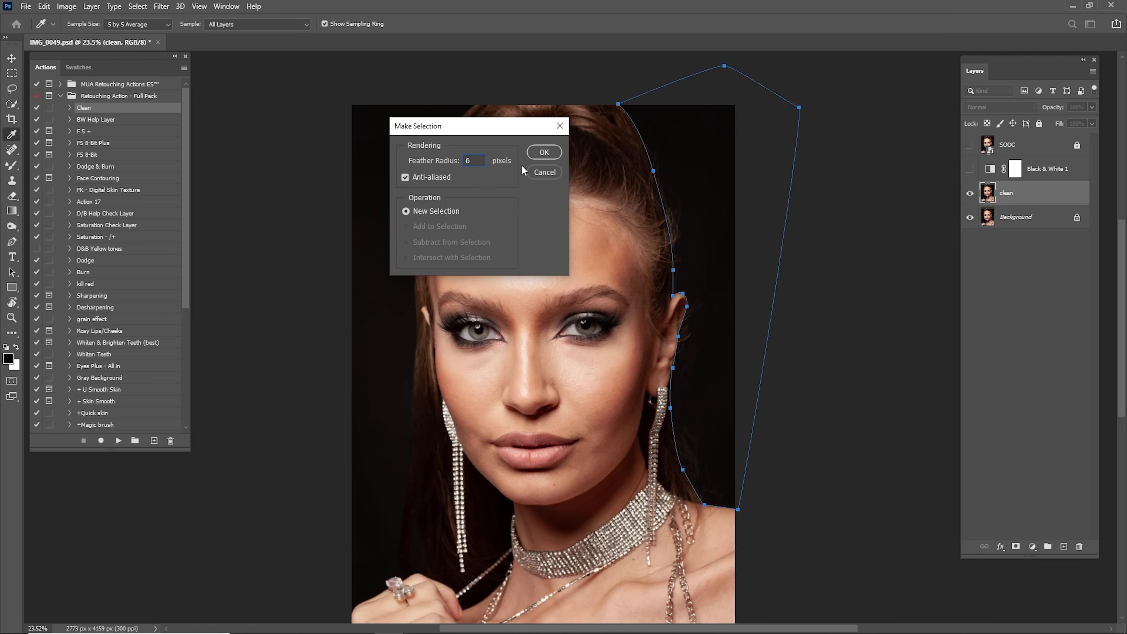
Turn the path around the dark background beside the right side of the head into an anti-aliased selection with a 6-pixel feather
key("Return")
key("z")
left_click_drag(673, 200, 712, 250)
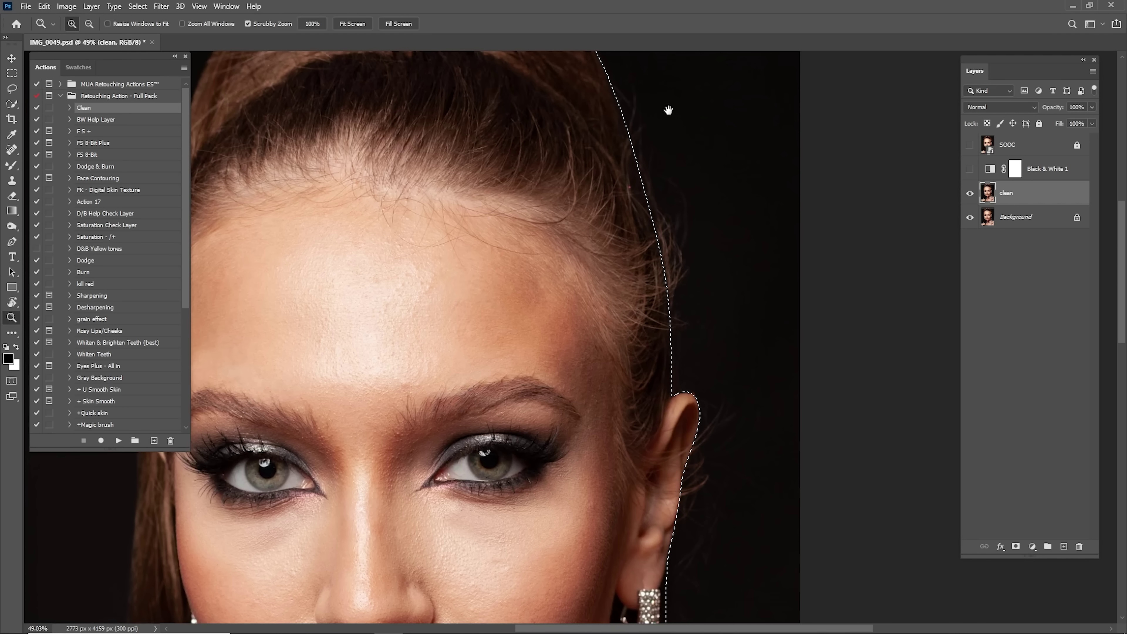
left_click_drag(668, 110, 648, 156)
Blend the flyaway hairs in the selected background away with the Mixer Brush, enlarged to size 500, and deselect the area
key("b")
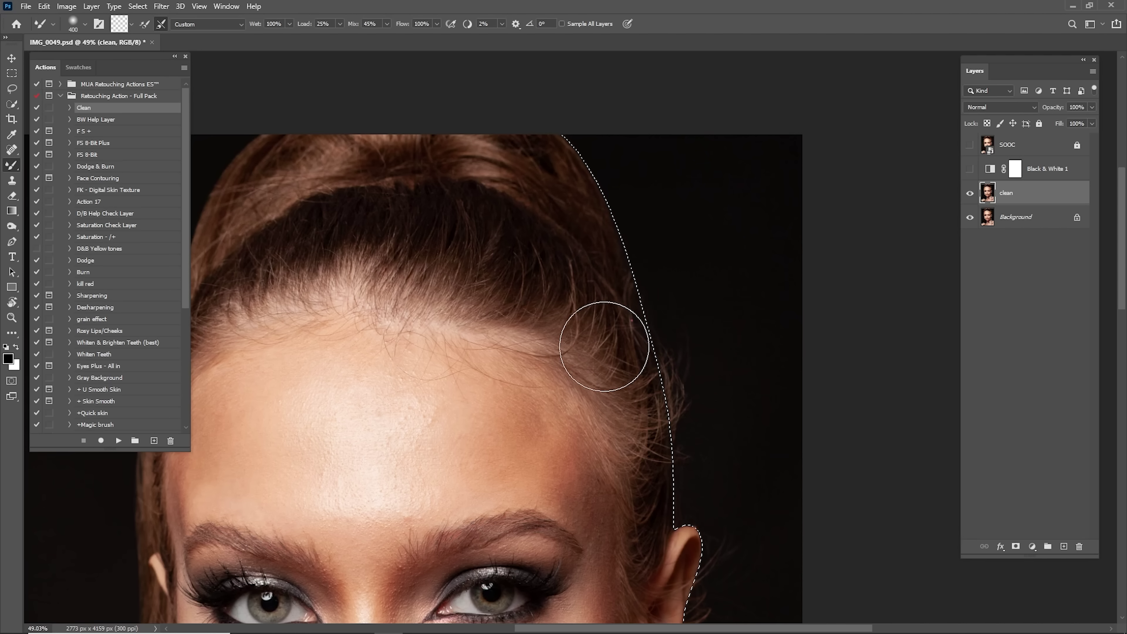
mouse_move(604, 346)
left_mouse_down()
mouse_move(709, 332)
mouse_move(642, 516)
mouse_move(670, 429)
mouse_move(645, 431)
mouse_move(611, 157)
left_mouse_up()
left_click_drag(676, 479, 657, 196)
key("]")
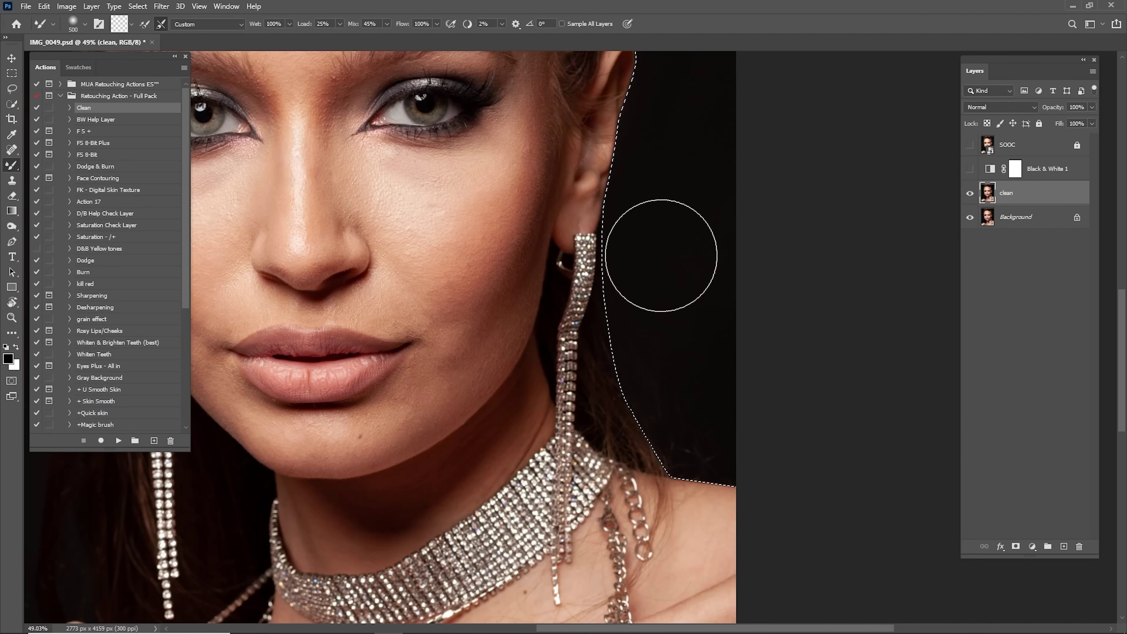
left_click_drag(681, 413, 680, 439)
left_click_drag(668, 107, 633, 413)
left_click_drag(605, 369, 622, 235)
left_click_drag(691, 151, 686, 431)
key("ctrl+d")
Compare the whole portrait with and without the clean layer, also checking it in black and white
key("ctrl+0")
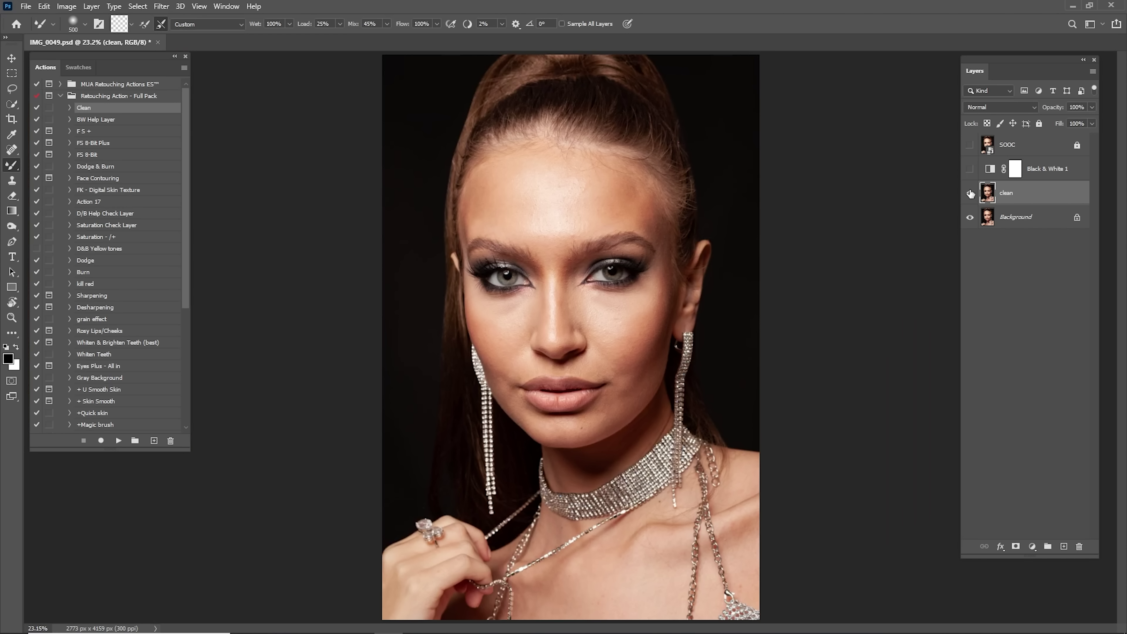
left_click(969, 193)
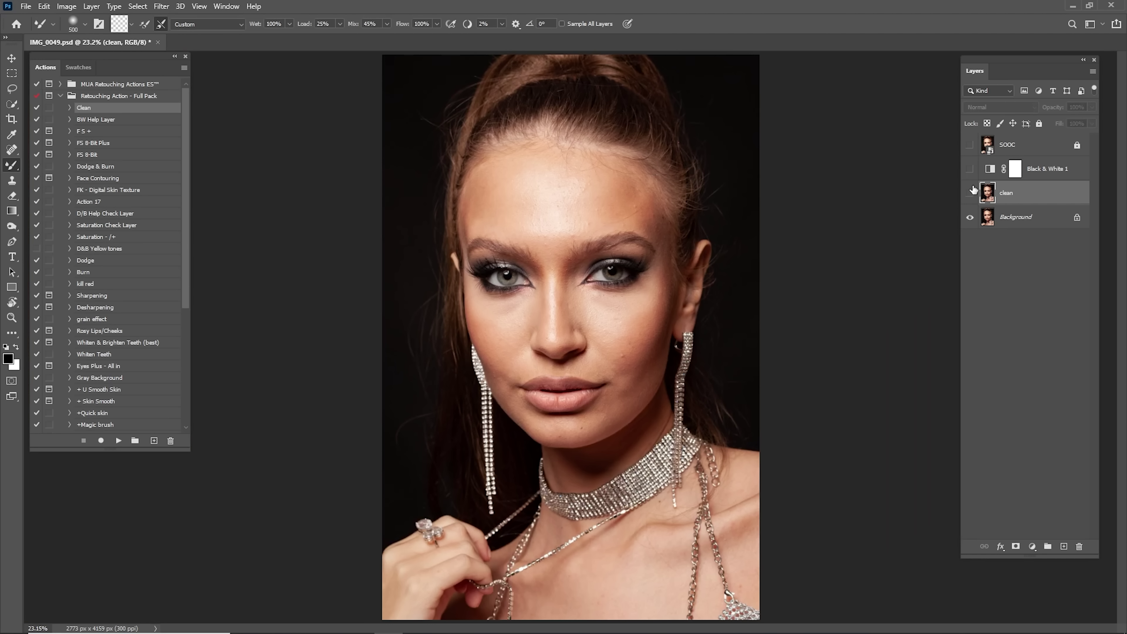
left_click(972, 191)
left_click(973, 191)
left_click(973, 190)
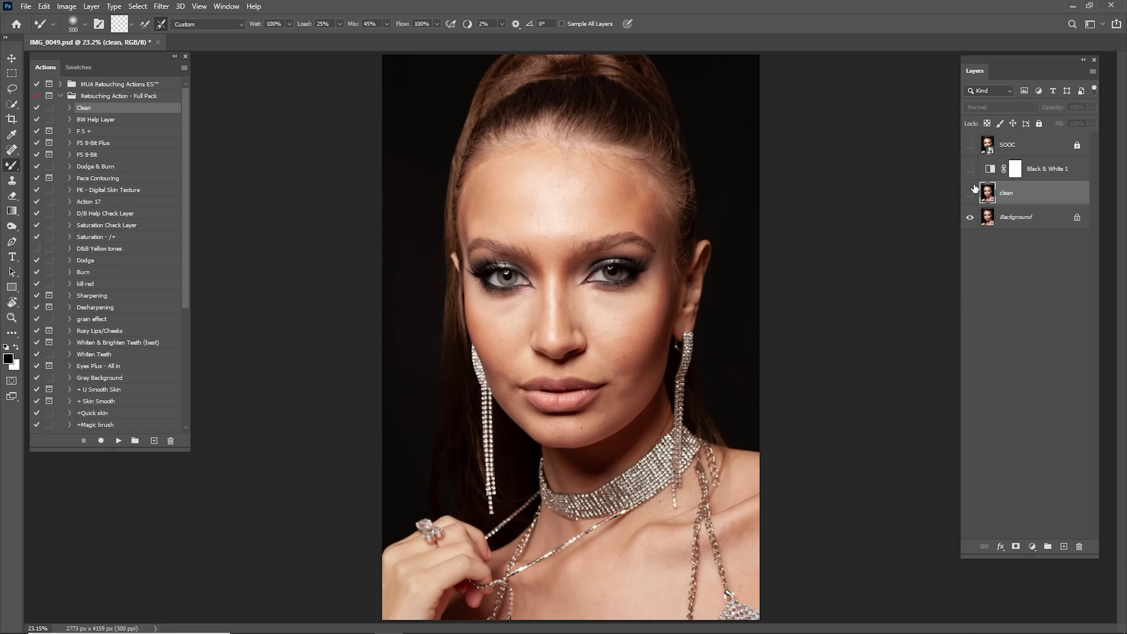
left_click(972, 191)
left_click(971, 191)
left_click(971, 191)
left_click(970, 168)
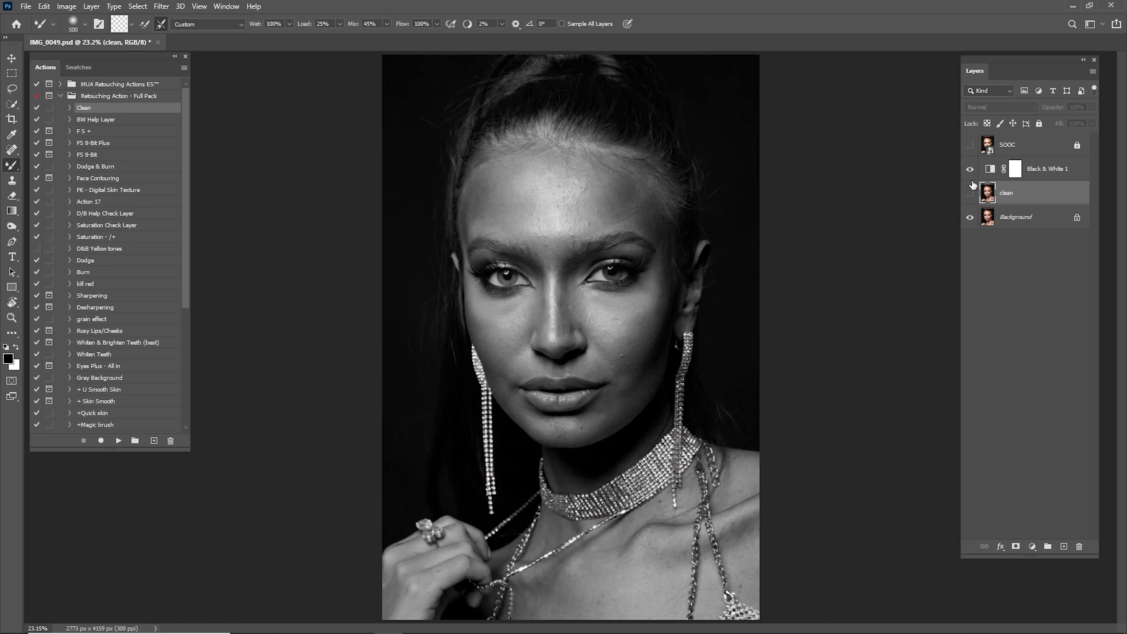
left_click(971, 178)
left_click(971, 192)
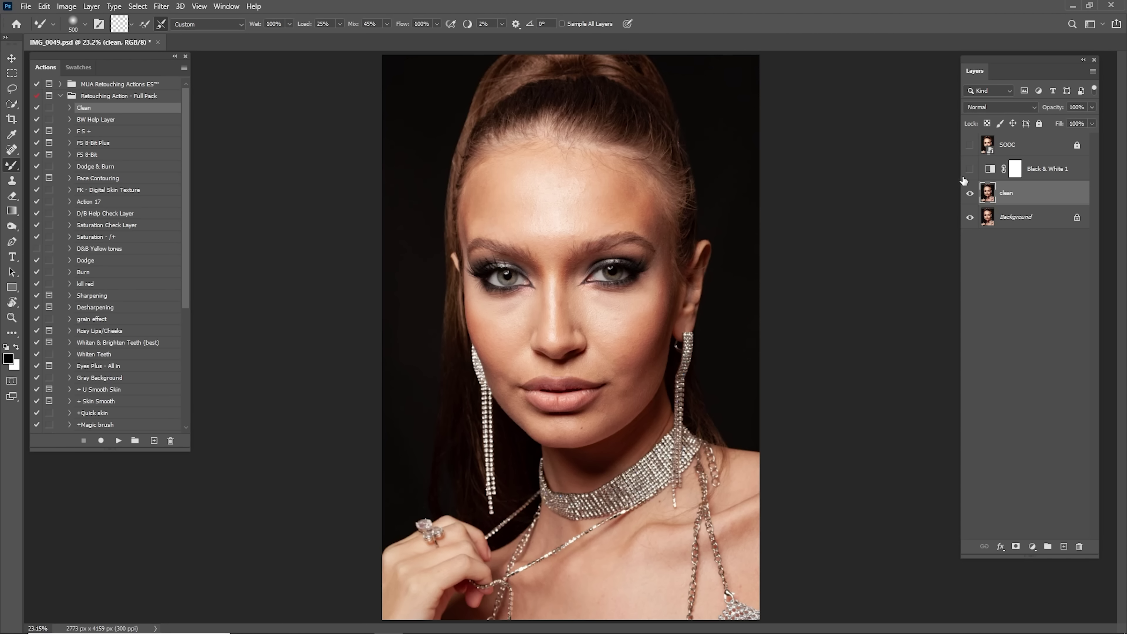
Heal stray hairs along the outer edges of the hair with the Spot Healing Brush, reducing its size to 20
key("z")
left_click_drag(481, 110, 593, 202)
key("j")
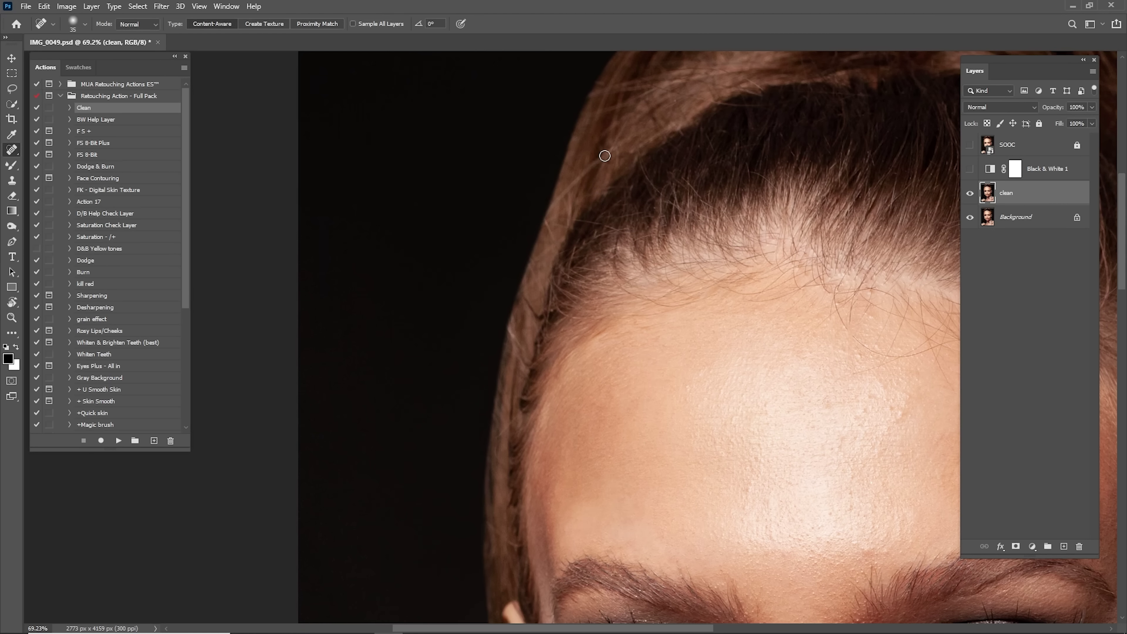
left_click_drag(604, 156, 545, 212)
key("[")
key("[")
left_click_drag(754, 183, 317, 131)
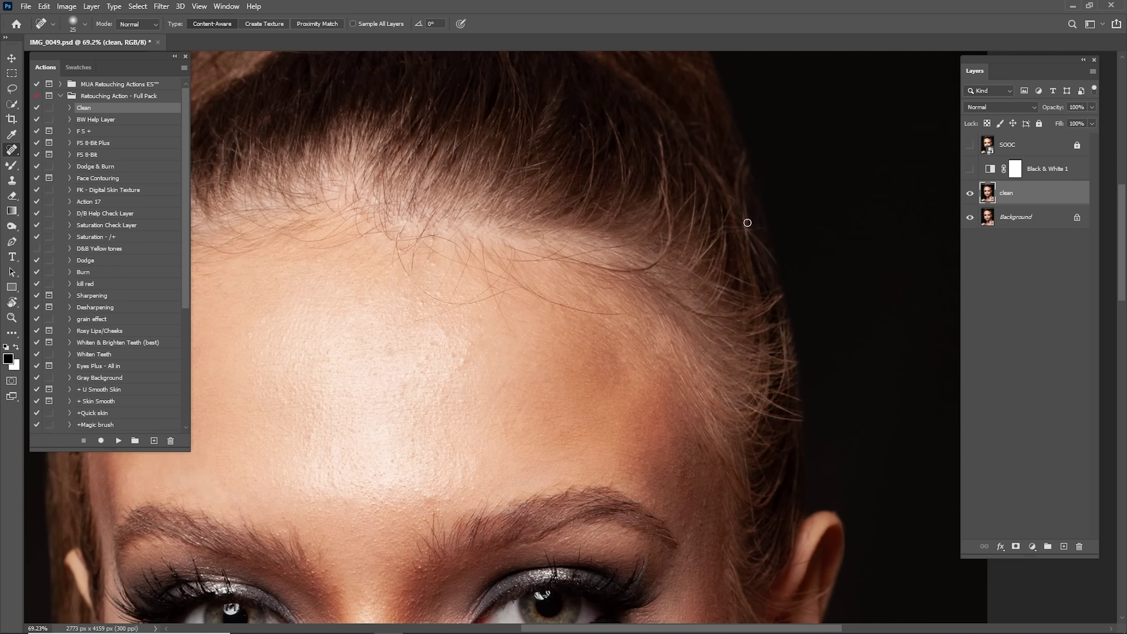
key("bracketleft")
Compare the whole portrait with and without the clean layer
key("ctrl+0")
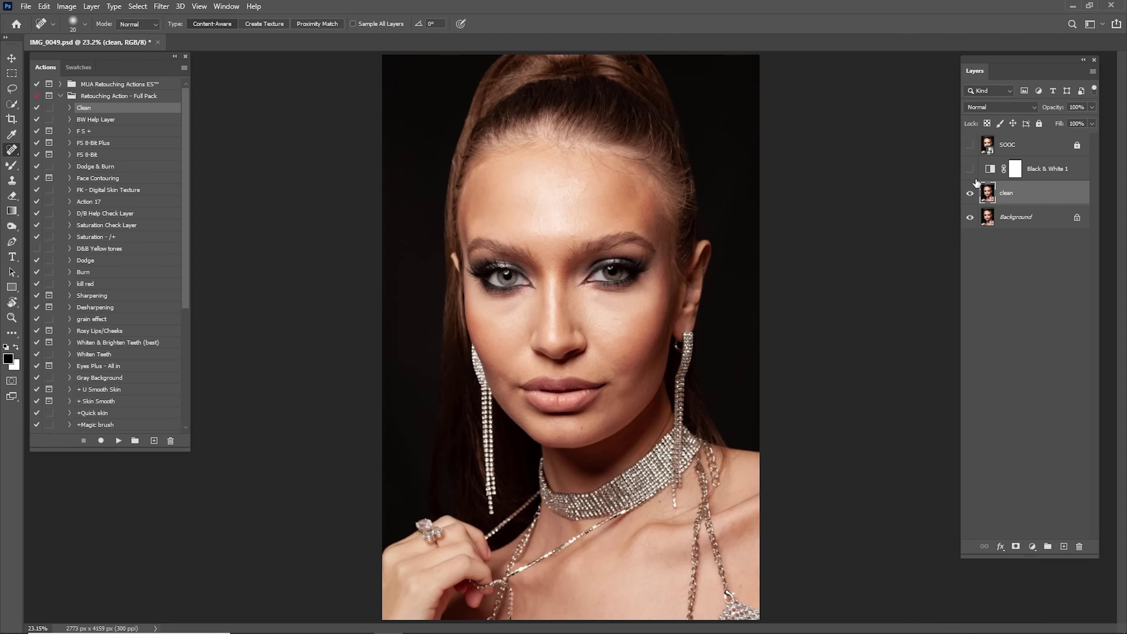
left_click(970, 195)
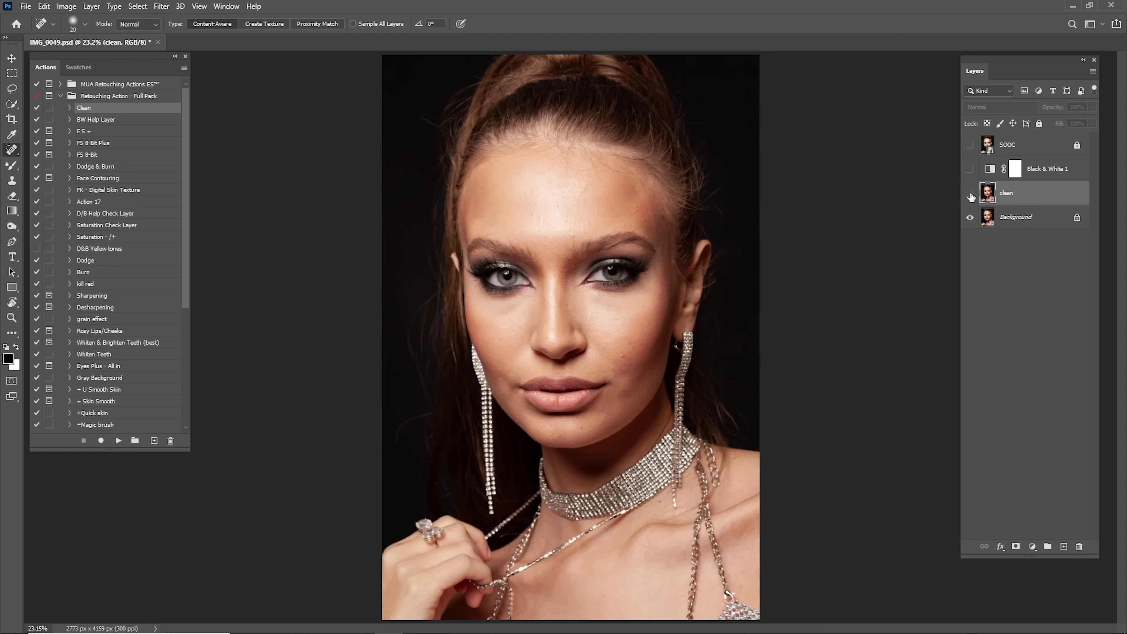
left_click(970, 194)
left_click(970, 195)
left_click(970, 194)
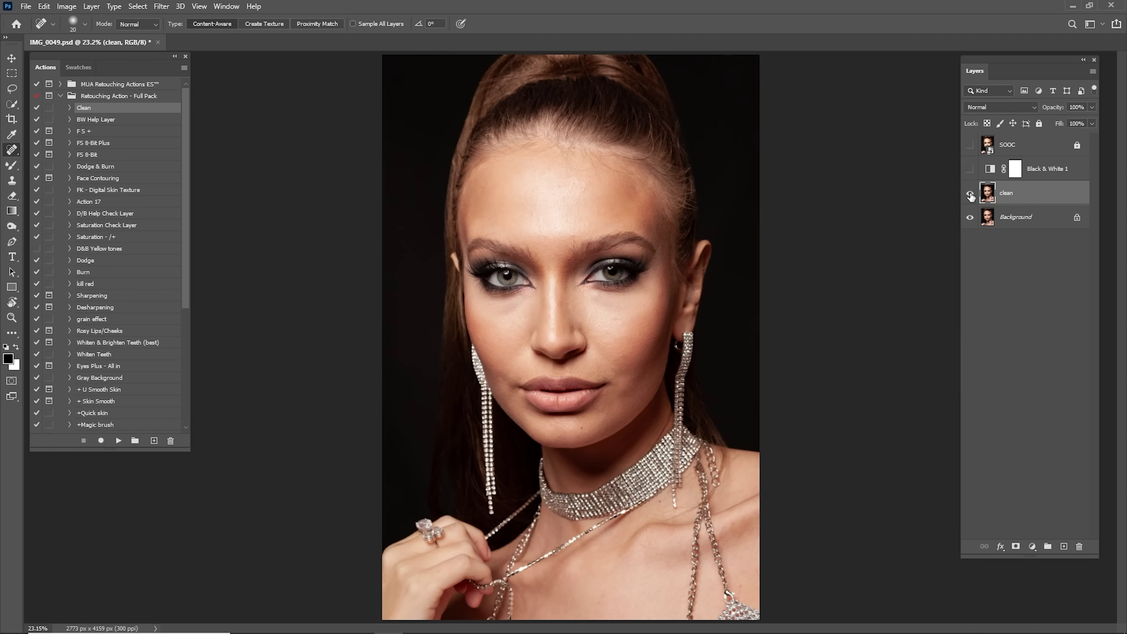
Delete the Black & White 1 adjustment layer and merge the clean layer with the Background layer
left_click(1016, 170)
key("Delete")
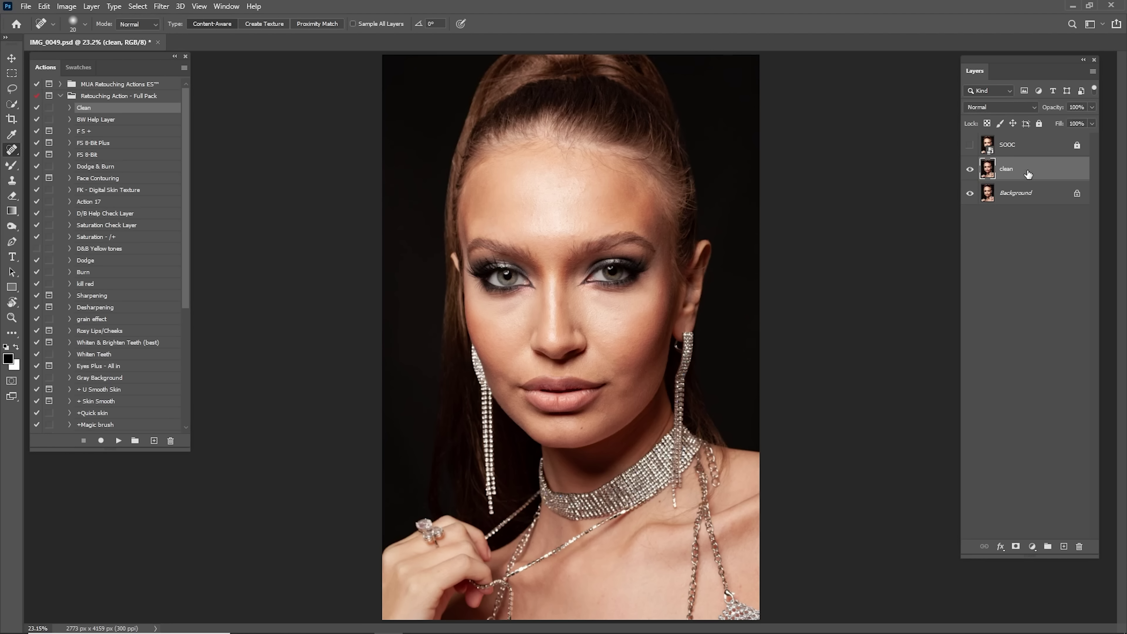
left_click(1022, 195, "shift")
right_click(1019, 182)
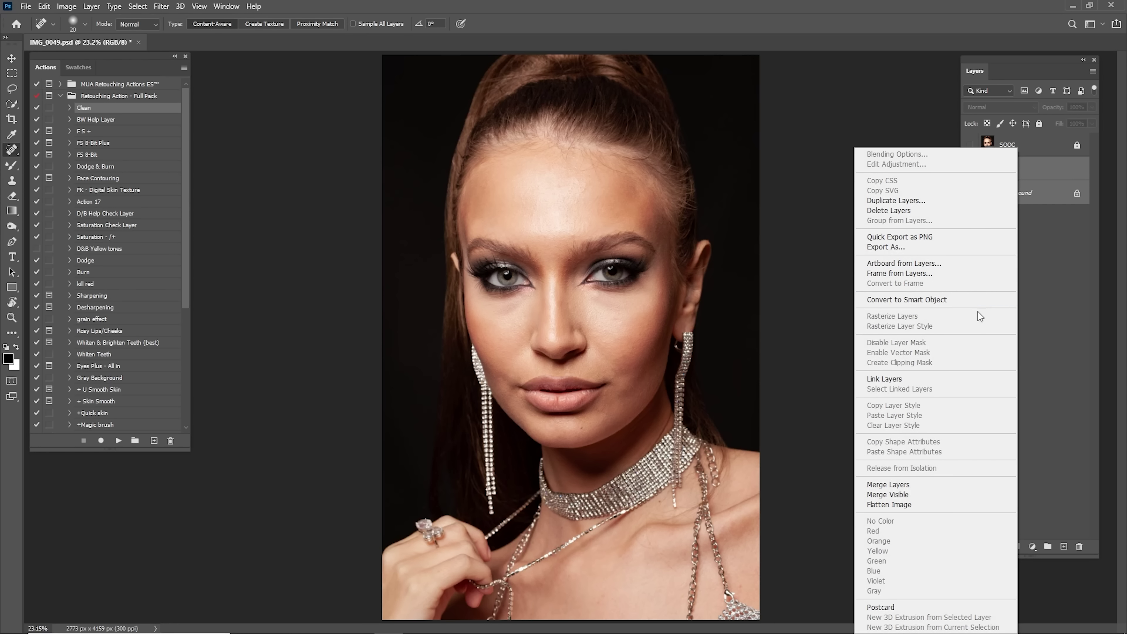
left_click(887, 485)
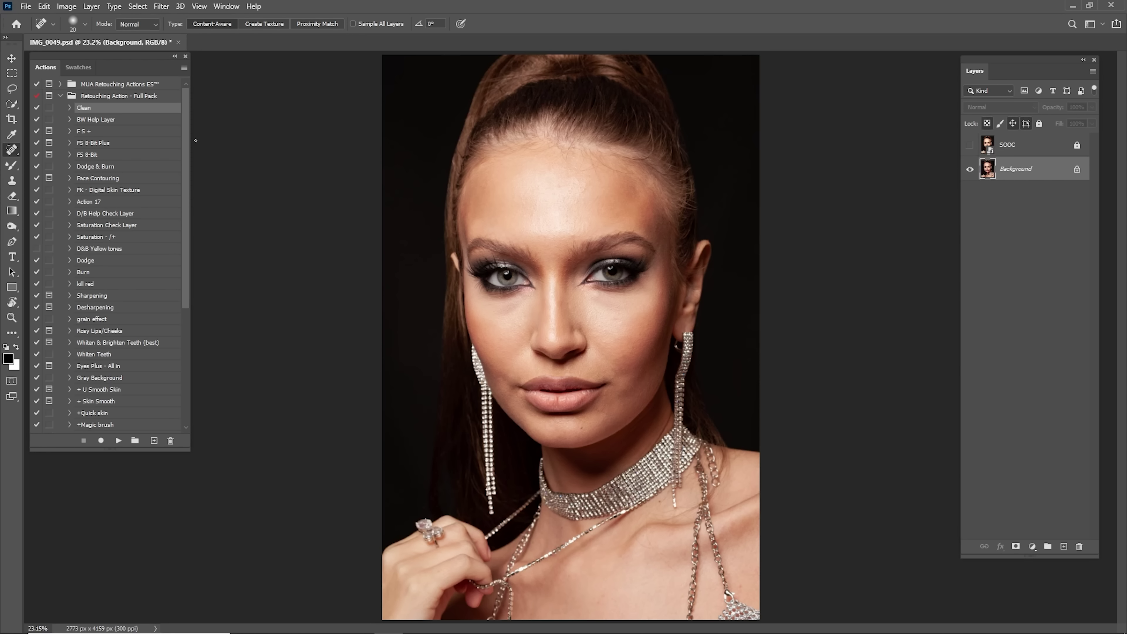
Run the F S + action on the Background layer and widen its Gaussian Blur preview to show the face at 13%
left_click(93, 131)
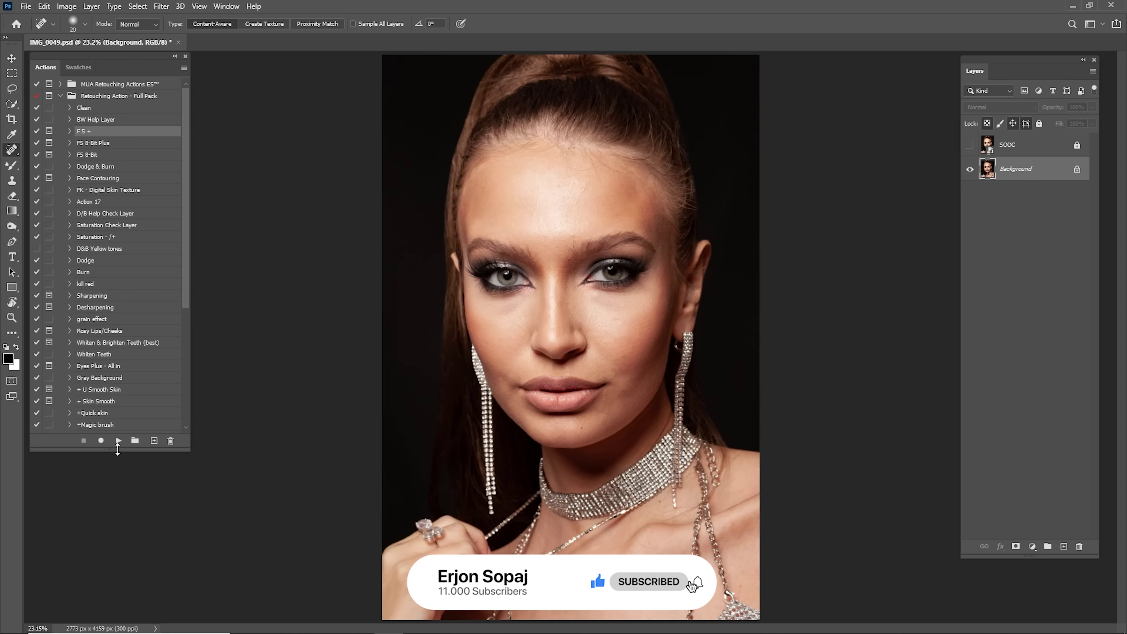
left_click(118, 441)
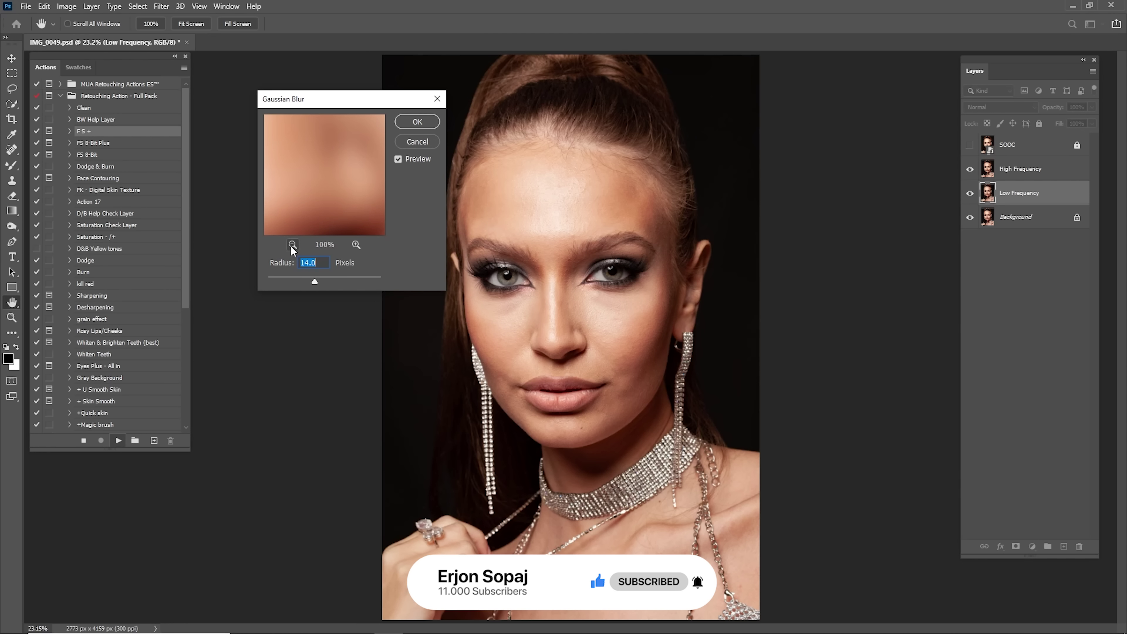
left_click(293, 244)
left_click(292, 244)
left_click(292, 245)
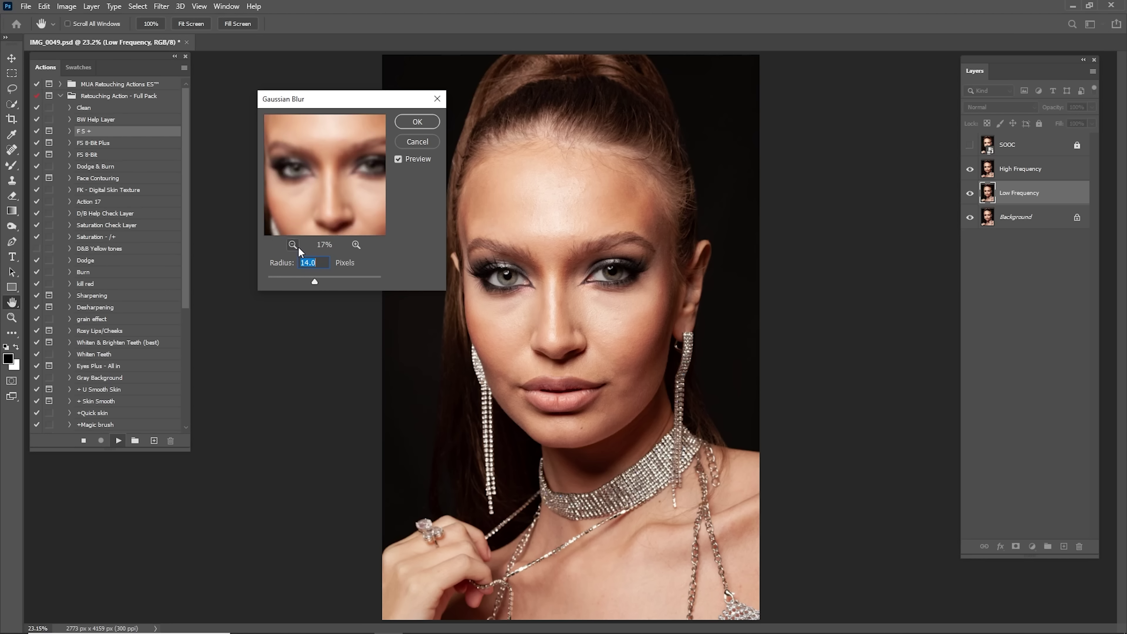
left_click(293, 244)
left_click(292, 244)
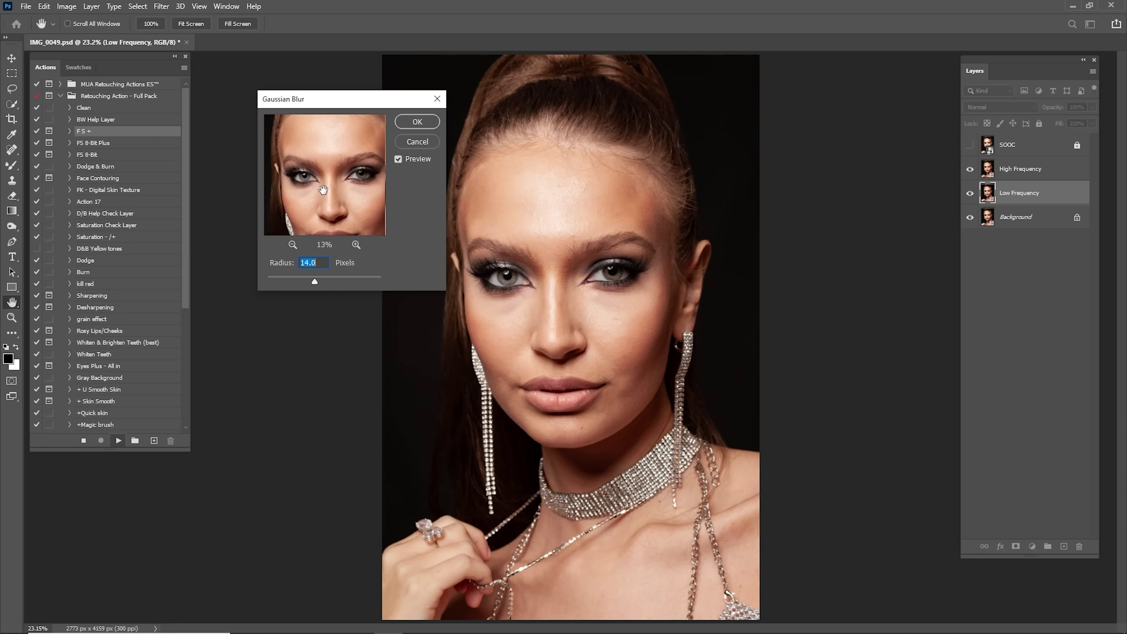
Lower the Gaussian Blur radius to 0.1 pixels and examine the forehead skin texture in the preview at 50%
left_click_drag(311, 280, 204, 286)
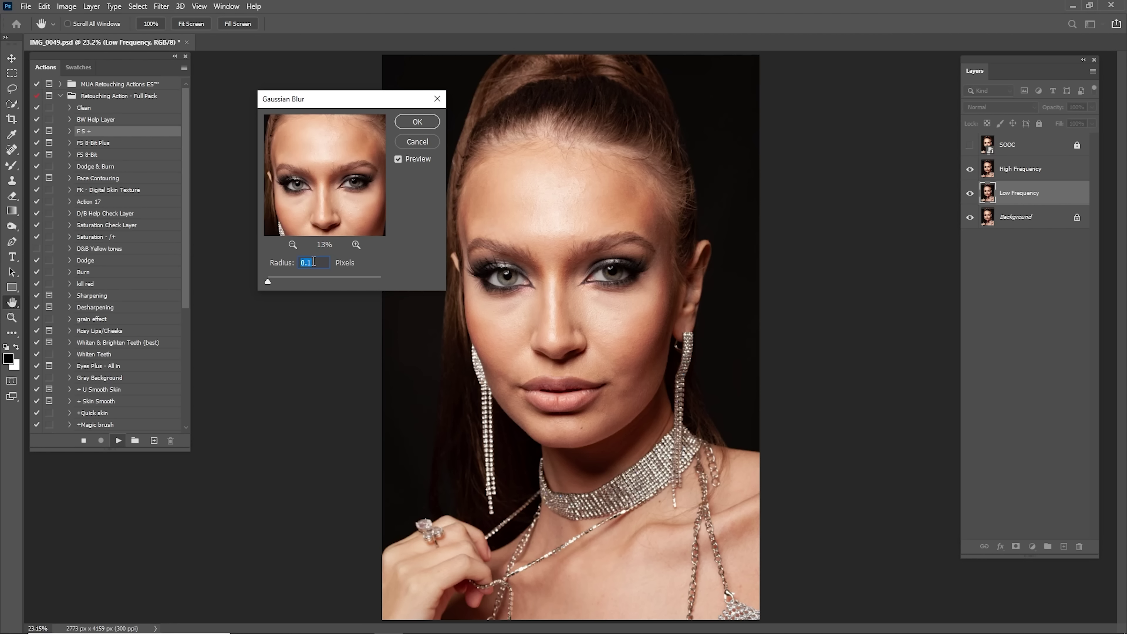
left_click_drag(339, 185, 359, 160)
left_click(354, 245)
left_click(354, 246)
left_click(355, 246)
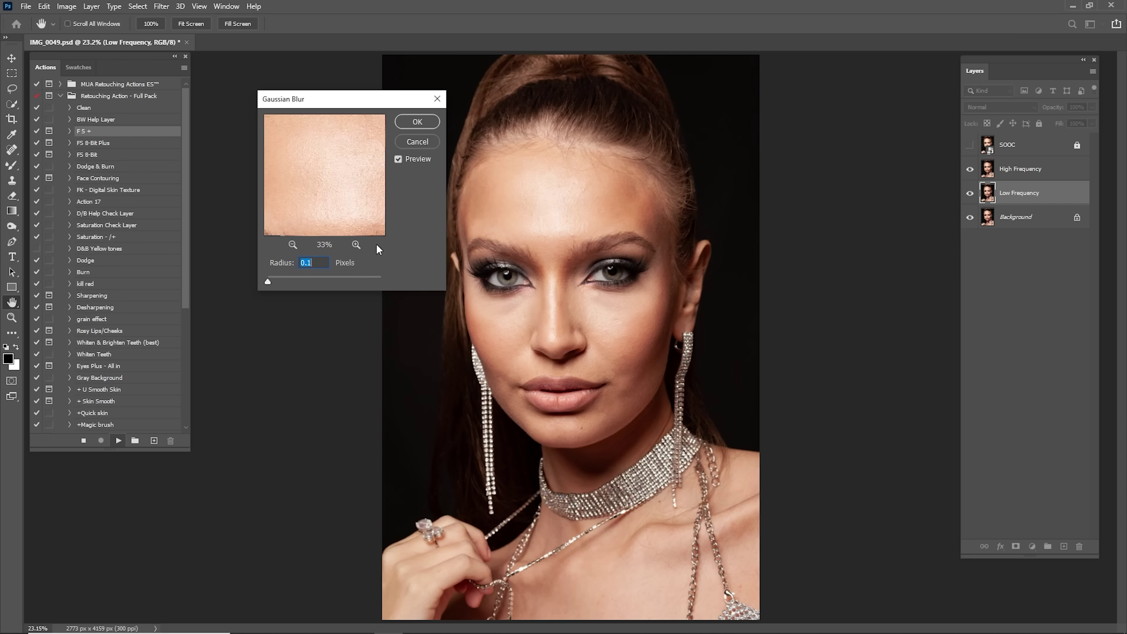
left_click(357, 244)
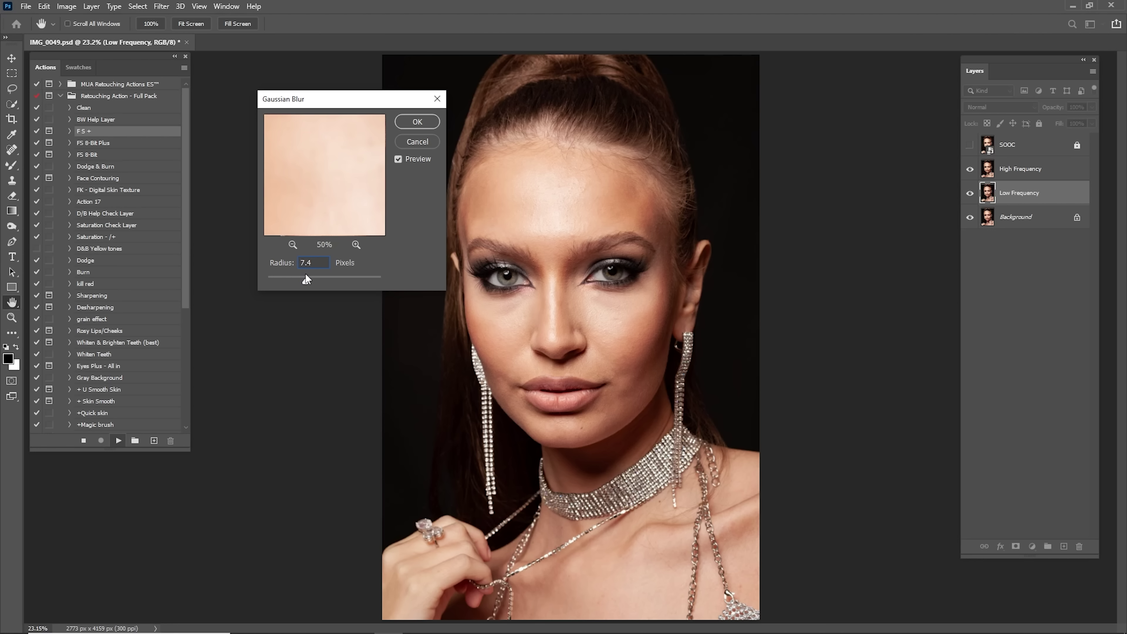
Check the blur on the whole face in the preview and apply Gaussian Blur with a 7-pixel radius
left_click(292, 245)
left_click(292, 244)
left_click(292, 244)
left_click(293, 245)
left_click_drag(333, 212, 335, 178)
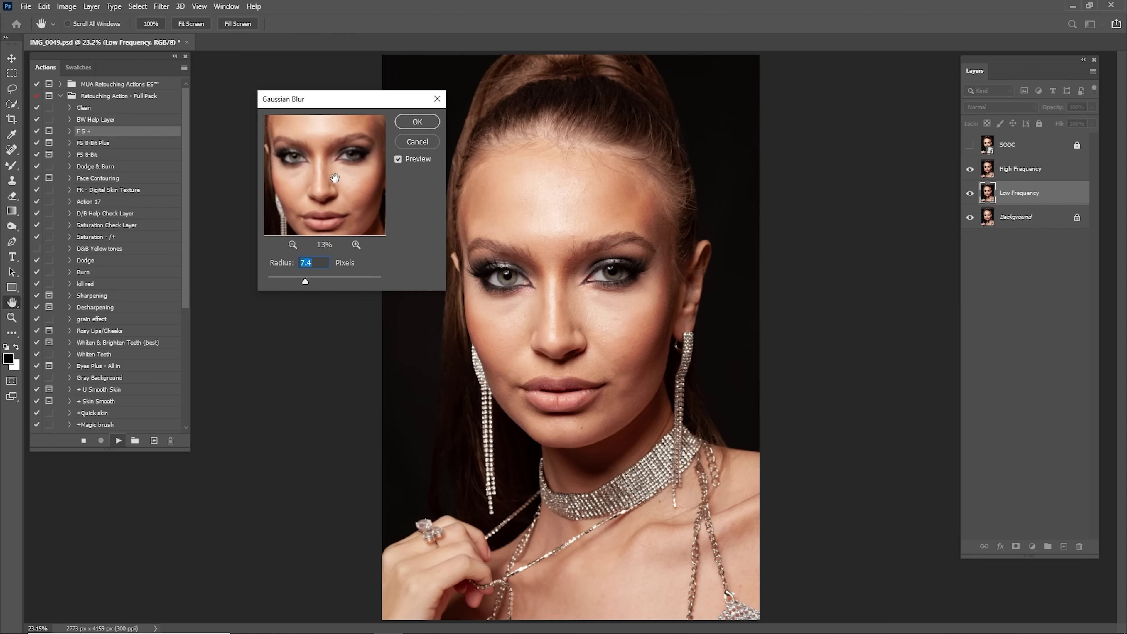
type("7")
left_click(421, 127)
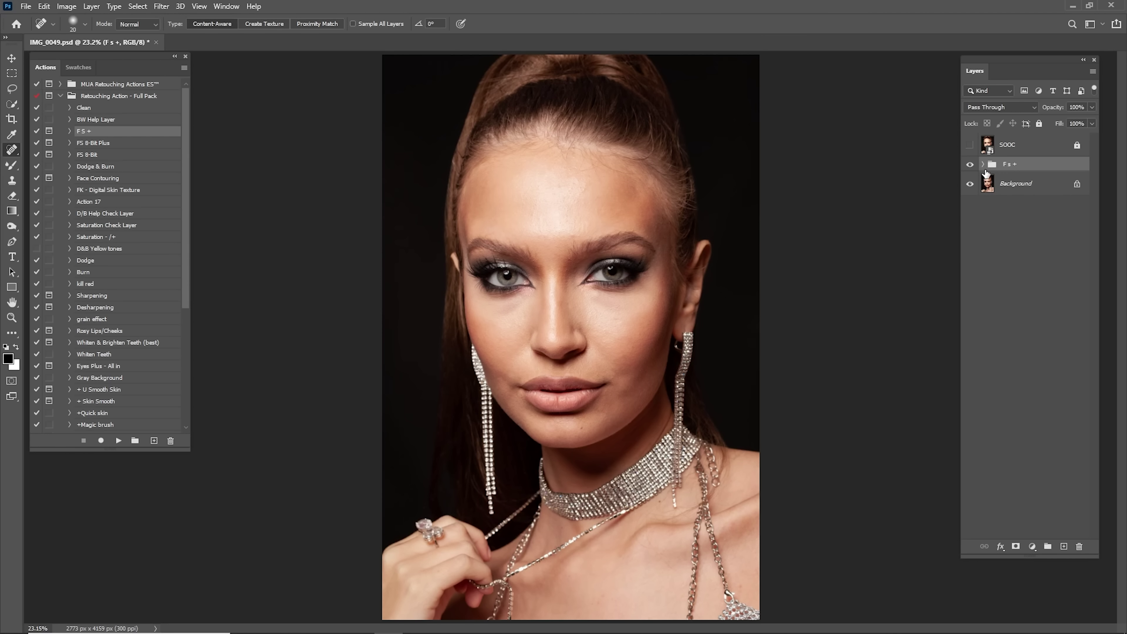
Expand the F s + group, make the Low Frequency copy layer active and hide the High Frequency layer
left_click(983, 164)
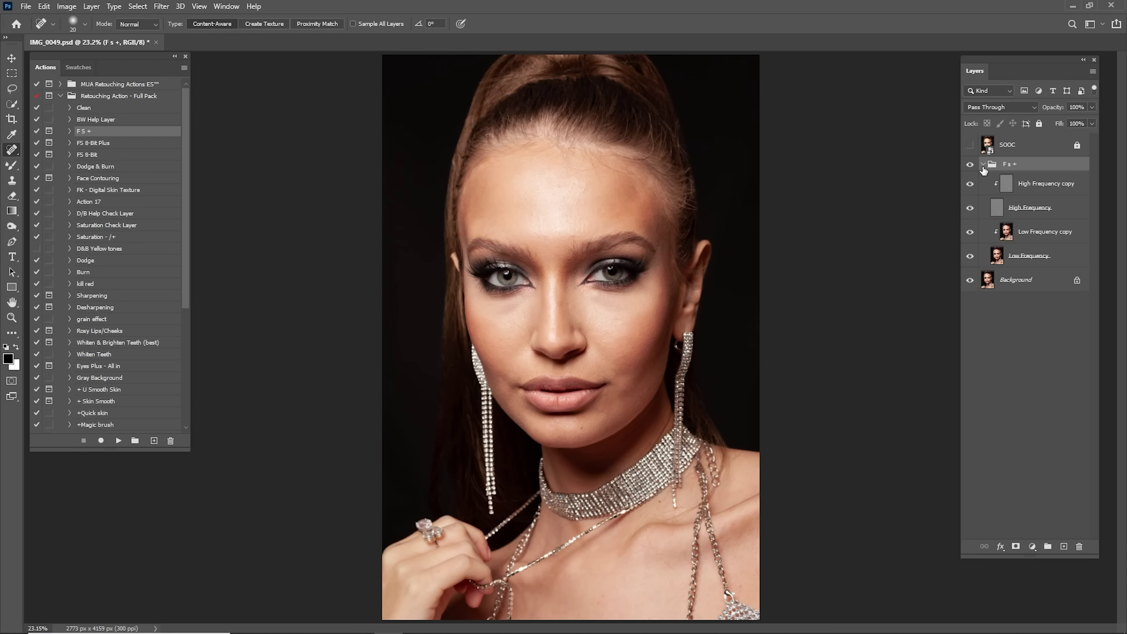
left_click(1028, 234)
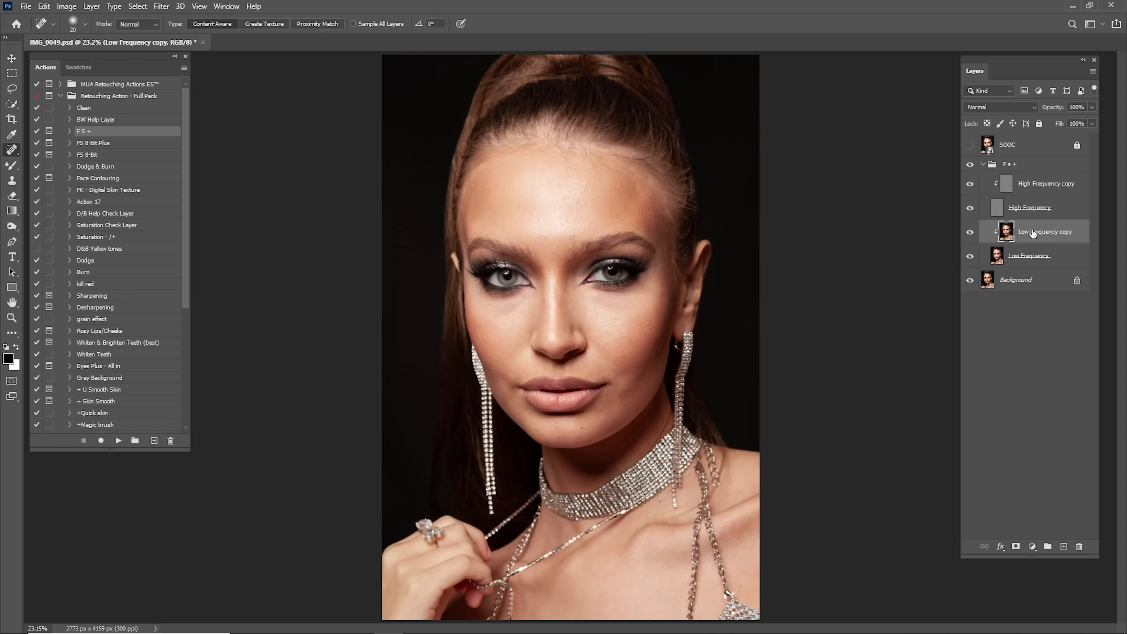
left_click(1042, 188)
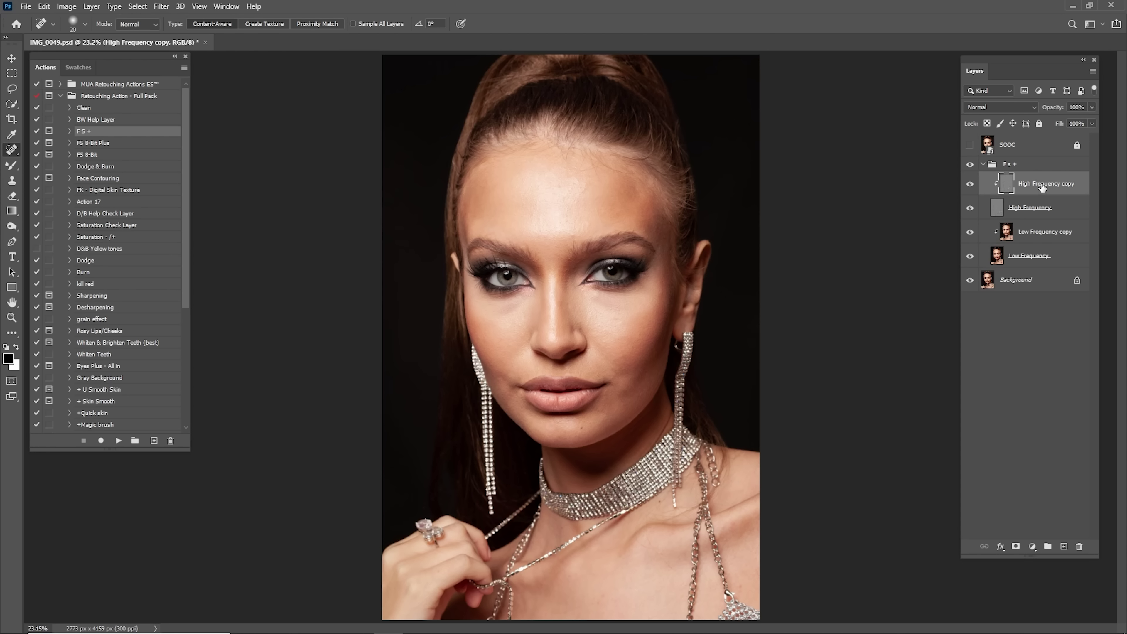
left_click(1019, 234)
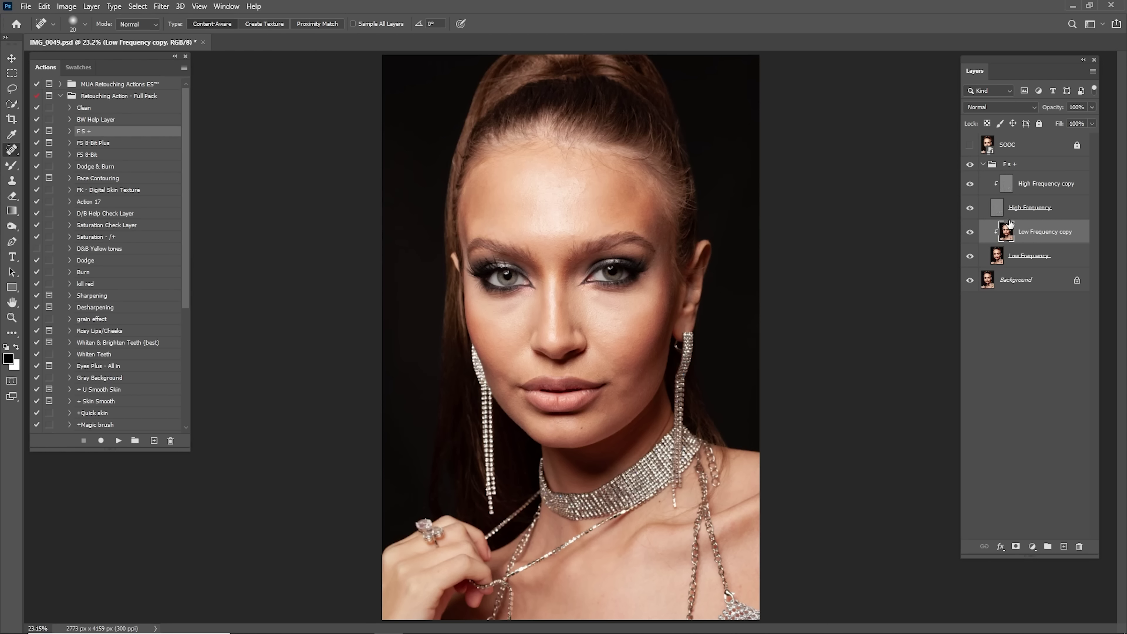
left_click(970, 209)
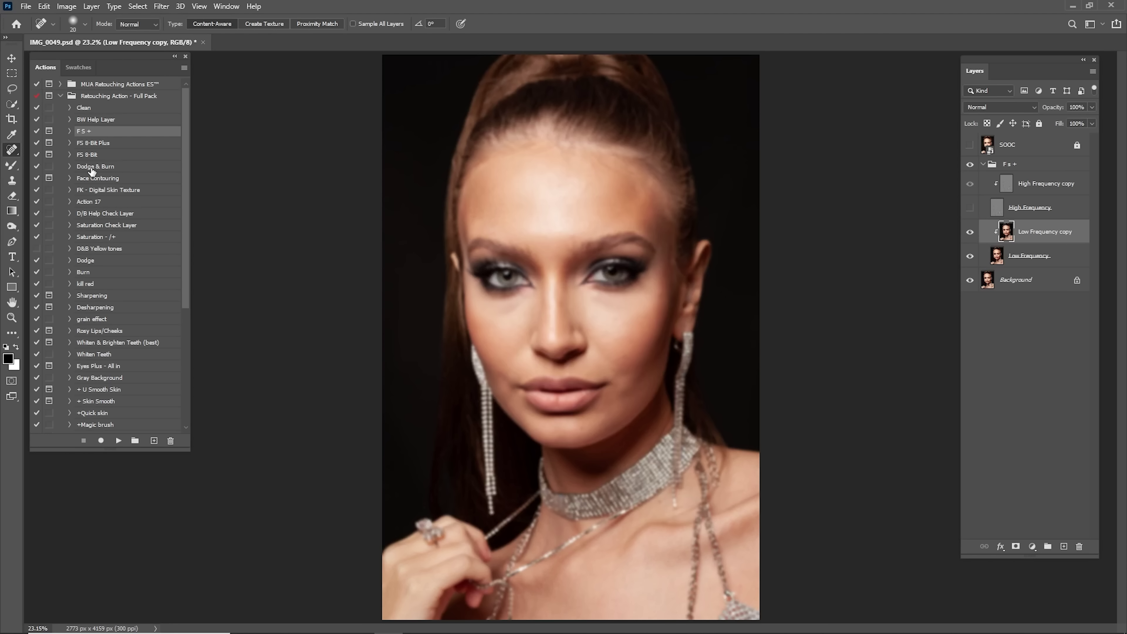
Smooth the forehead tones on the Low Frequency copy layer with the Mixer Brush, reduced to size 300
left_click(8, 171)
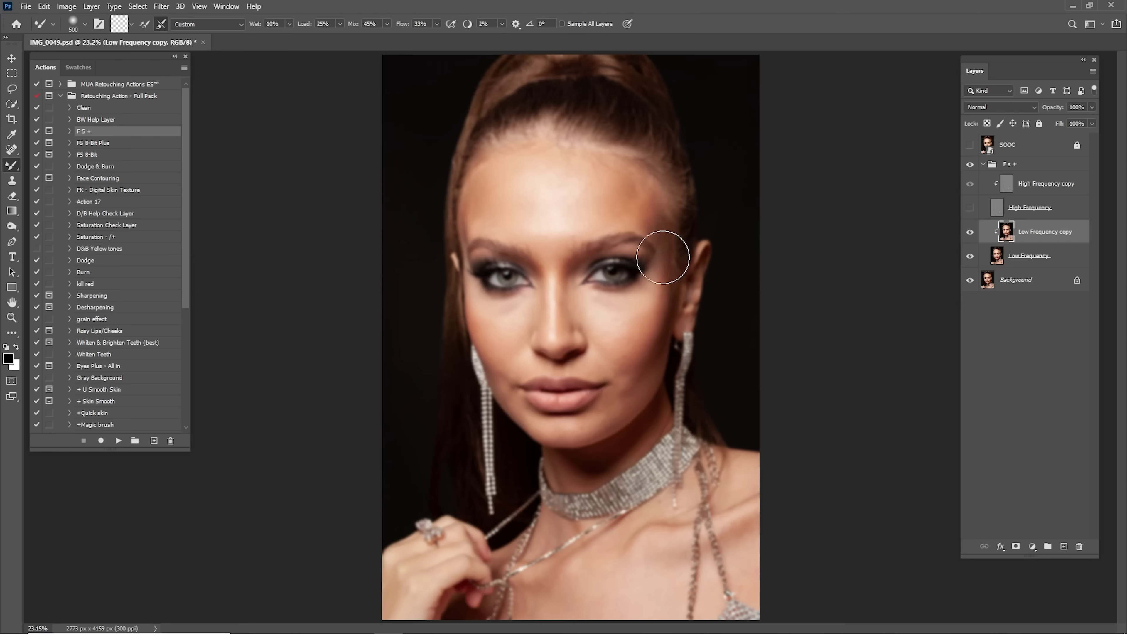
key("ctrl+space")
left_click_drag(517, 205, 541, 229)
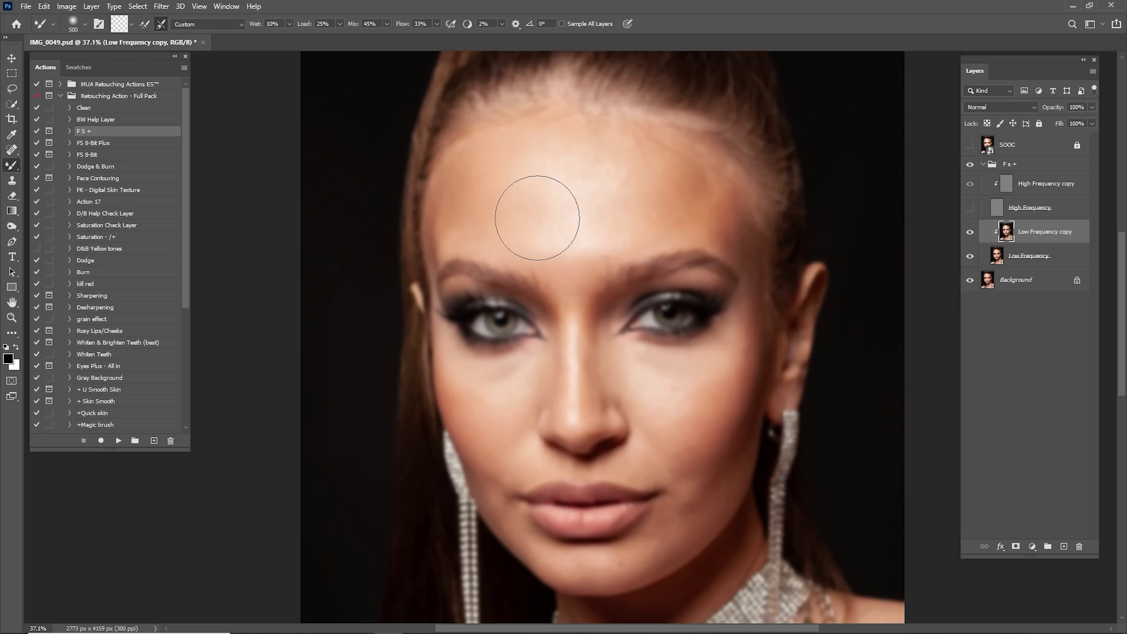
key("bracketleft")
mouse_move(494, 220)
left_mouse_down()
mouse_move(565, 261)
mouse_move(510, 169)
mouse_move(581, 241)
mouse_move(611, 224)
mouse_move(605, 239)
mouse_move(630, 191)
mouse_move(689, 192)
mouse_move(679, 216)
mouse_move(684, 205)
mouse_move(650, 180)
mouse_move(543, 154)
mouse_move(541, 175)
mouse_move(478, 179)
mouse_move(462, 205)
mouse_move(579, 231)
mouse_move(687, 183)
mouse_move(533, 174)
mouse_move(527, 213)
mouse_move(558, 238)
mouse_move(672, 188)
mouse_move(710, 201)
mouse_move(675, 161)
mouse_move(587, 139)
mouse_move(511, 148)
mouse_move(467, 193)
mouse_move(536, 207)
mouse_move(558, 239)
mouse_move(512, 192)
mouse_move(570, 246)
mouse_move(625, 206)
mouse_move(587, 195)
mouse_move(634, 187)
mouse_move(683, 186)
mouse_move(740, 236)
left_mouse_up()
key("bracketleft")
key("bracketright")
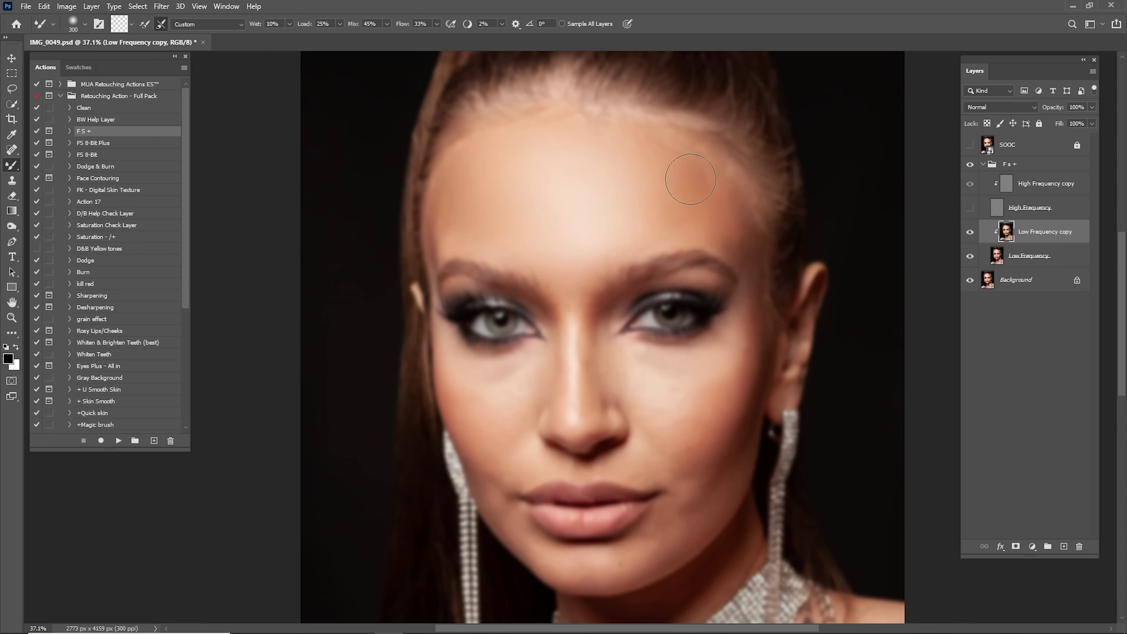
Blend the tonal transitions on the cheeks, nose and mouth area with the Mixer Brush, varying its size between 200 and 300
key("bracketright")
key("bracketleft")
key("bracketleft")
left_click_drag(577, 292, 593, 197)
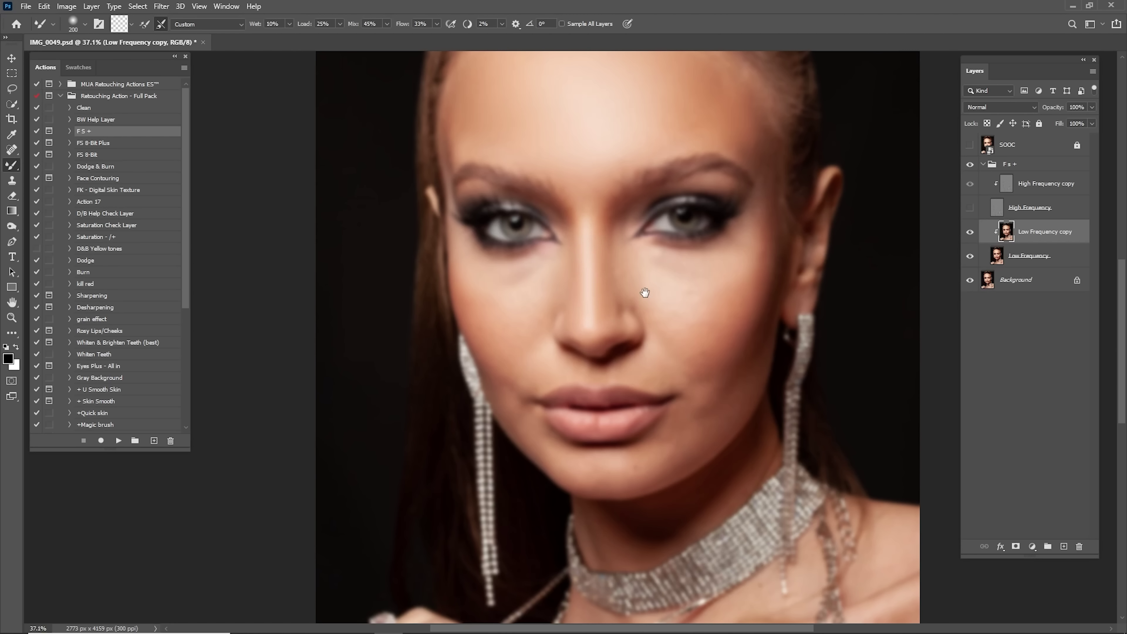
key("bracketright")
key("bracketright")
mouse_move(645, 293)
left_mouse_down()
mouse_move(615, 337)
mouse_move(634, 214)
left_mouse_up()
key("bracketleft")
mouse_move(620, 358)
left_mouse_down()
mouse_move(581, 387)
mouse_move(662, 254)
mouse_move(674, 316)
left_mouse_up()
left_click_drag(527, 277, 561, 377)
key("bracketright")
left_click_drag(640, 224, 628, 167)
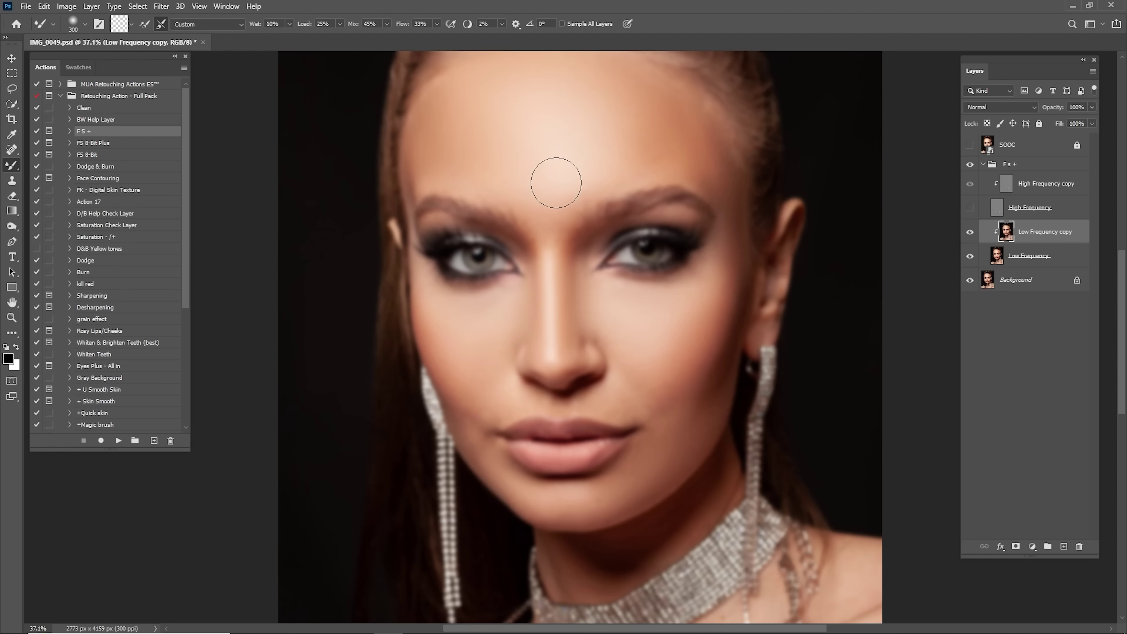
left_click_drag(639, 368, 679, 259)
Smooth the skin tones on the hand and chest with the Mixer Brush at size 250
key("bracketleft")
left_click_drag(576, 523, 530, 242)
left_click_drag(324, 361, 534, 315)
left_click_drag(865, 261, 695, 312)
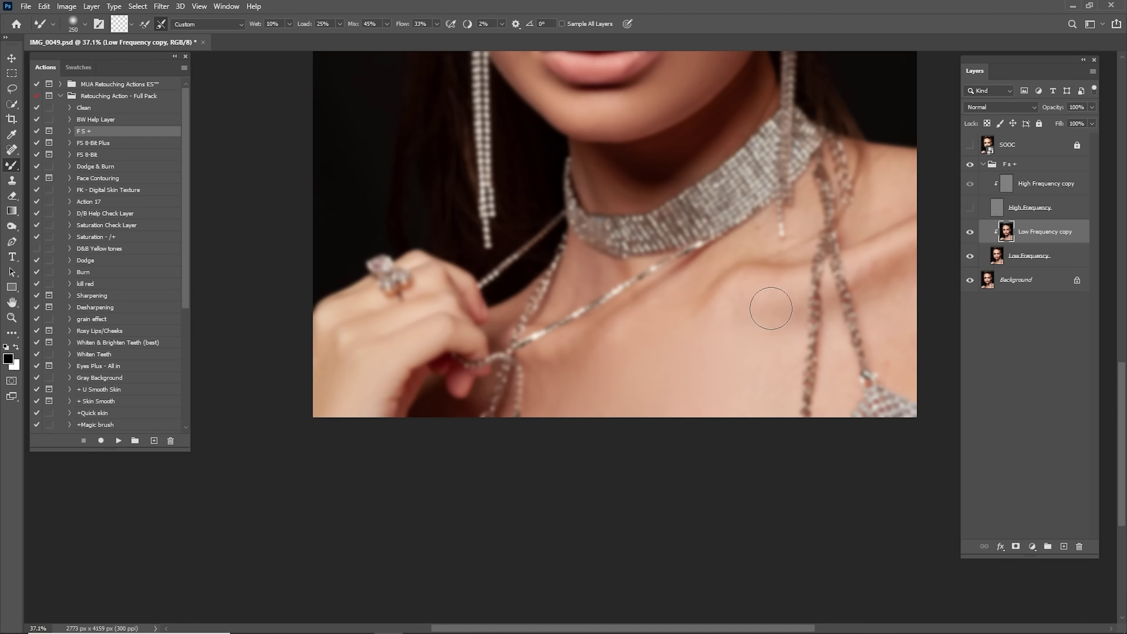
left_click_drag(771, 308, 613, 284)
mouse_move(542, 103)
left_mouse_down()
mouse_move(664, 289)
mouse_move(661, 360)
left_mouse_up()
Refine the remaining facial tones with the Mixer Brush, starting at size 200 and enlarging it to 500
key("bracketleft")
left_click_drag(610, 313, 628, 378)
left_click_drag(641, 216, 649, 305)
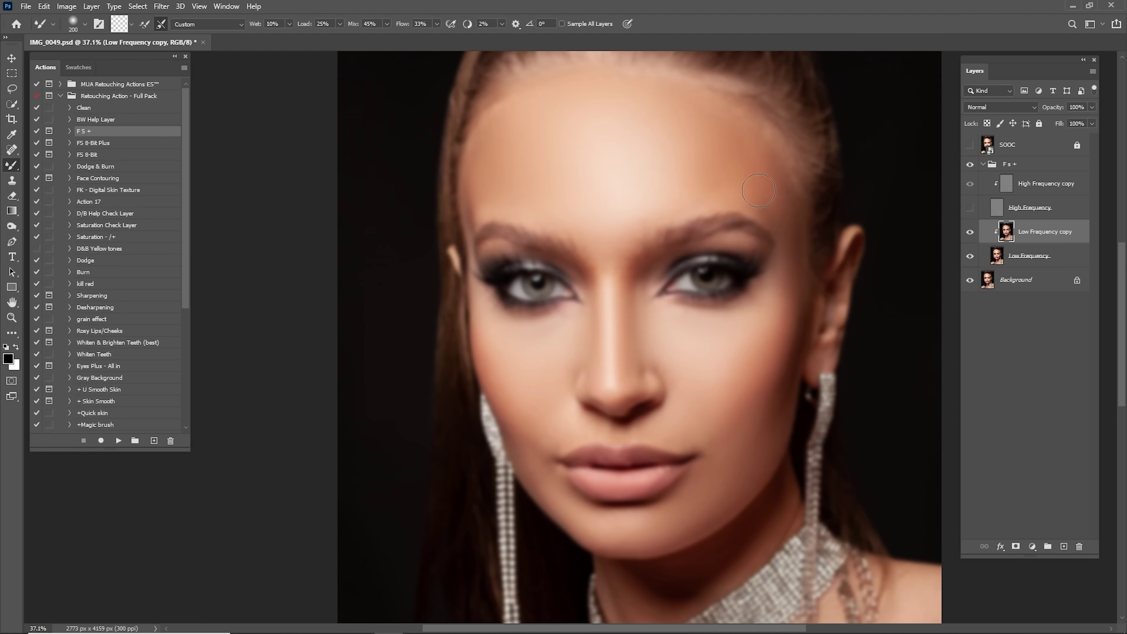
key("bracketright")
key("bracketright")
key("bracketright")
key("bracketright")
key("ctrl+0")
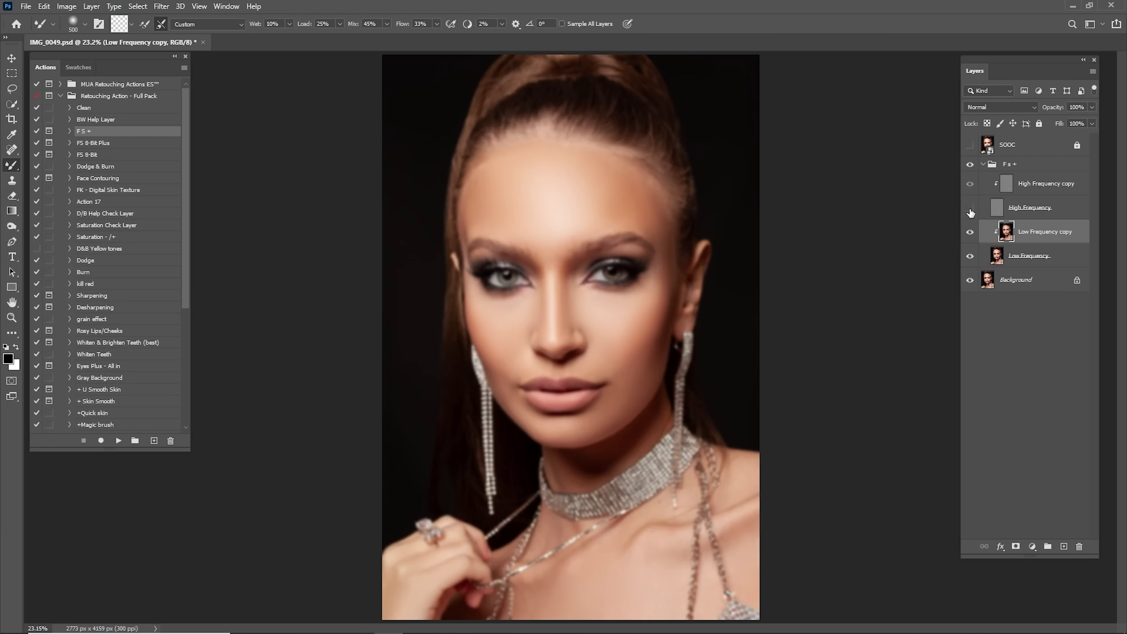
Show the High Frequency layer again and compare the portrait with and without the F s + group
left_click(970, 209)
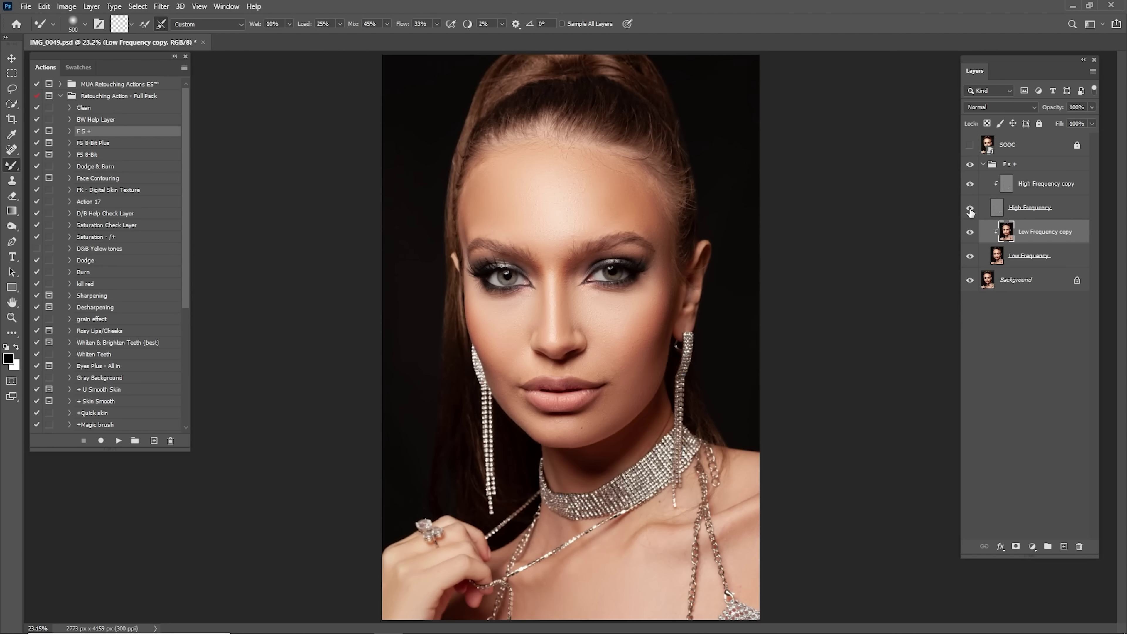
left_click(970, 209)
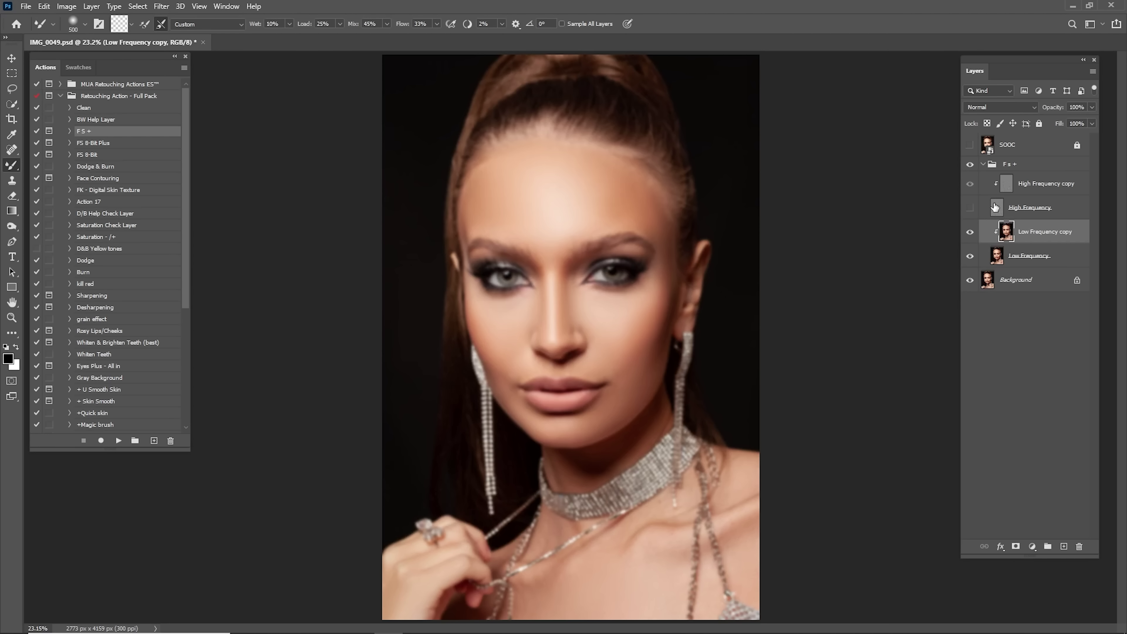
left_click(971, 166)
left_click(971, 166)
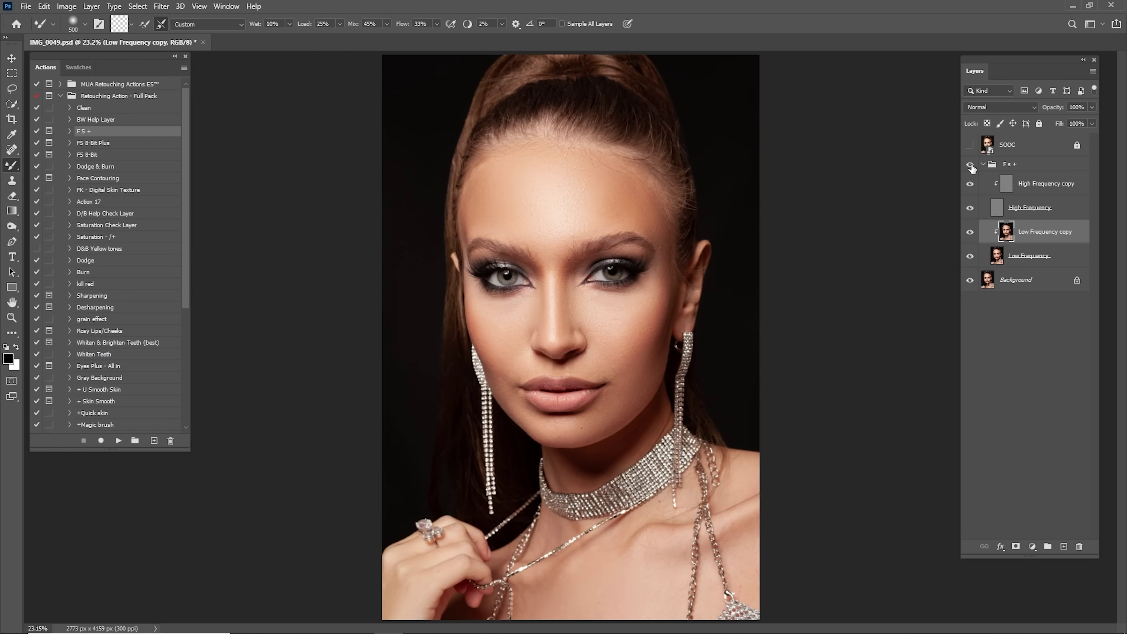
left_click(972, 167)
left_click(972, 169)
left_click(972, 169)
left_click(971, 166)
left_click(971, 165)
Run the BW Help Layer action with the F s + group active and expand the resulting BW Help Layer group
left_click(1014, 168)
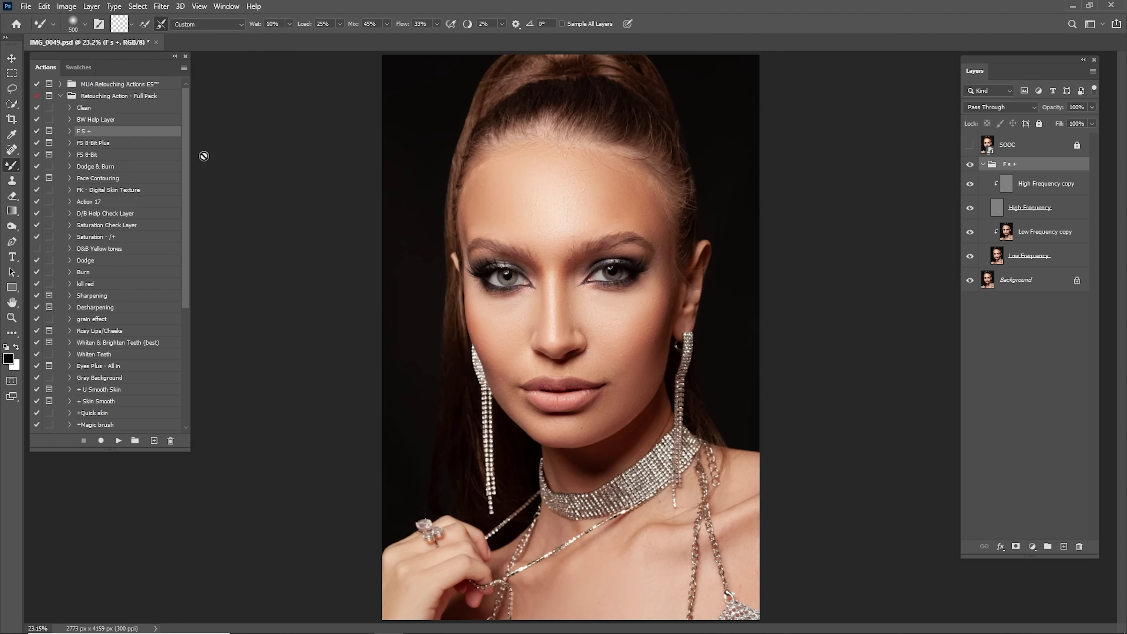
left_click(109, 120)
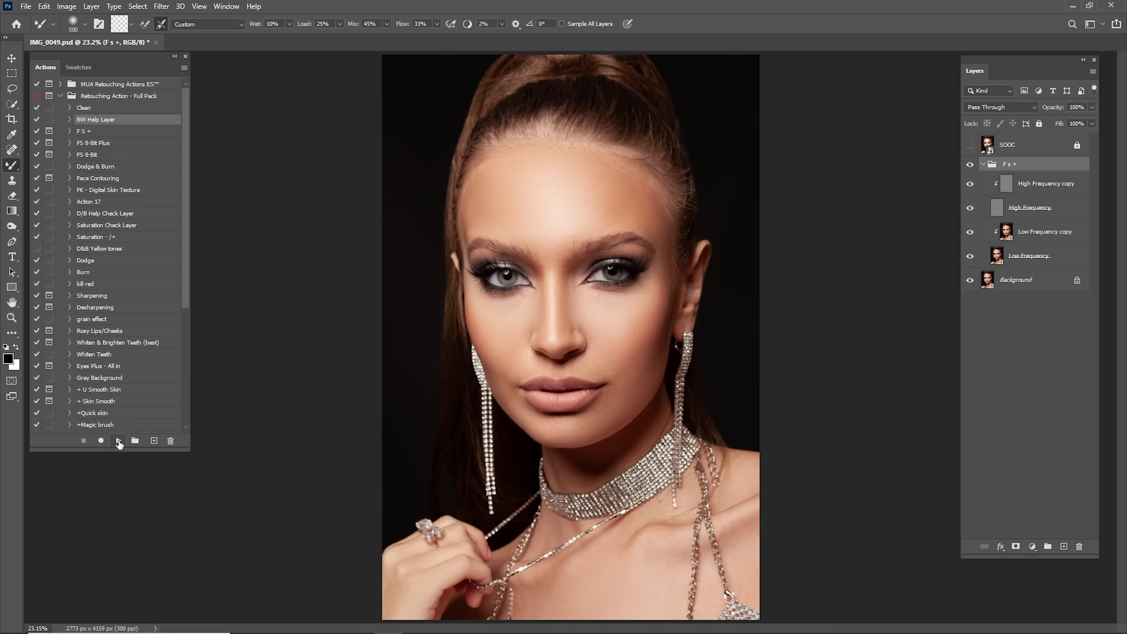
left_click(118, 441)
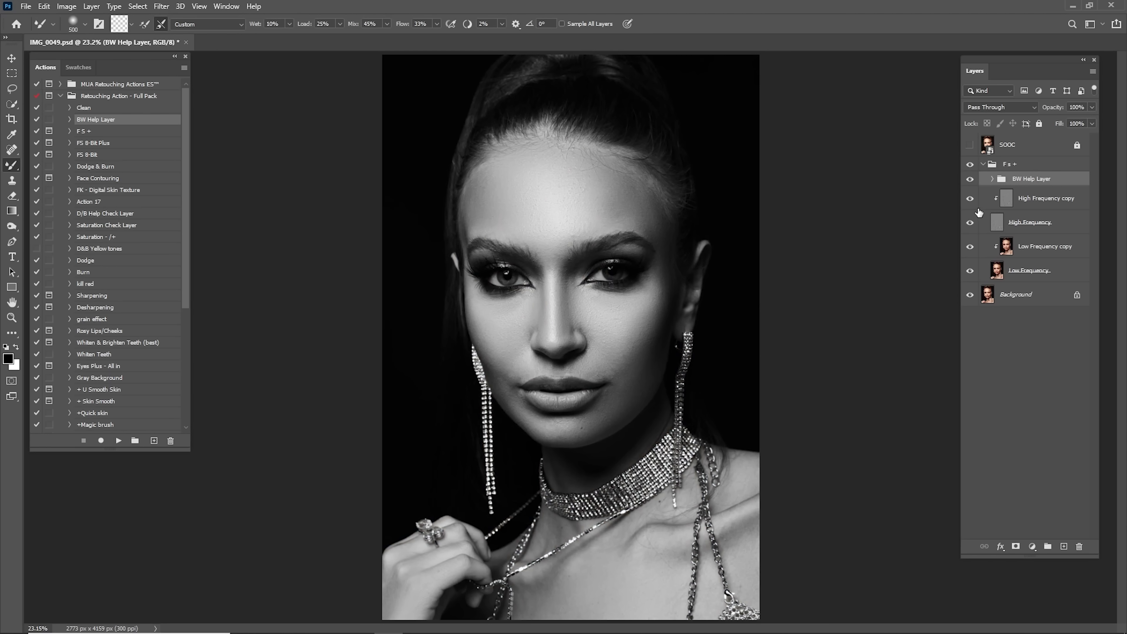
left_click(992, 179)
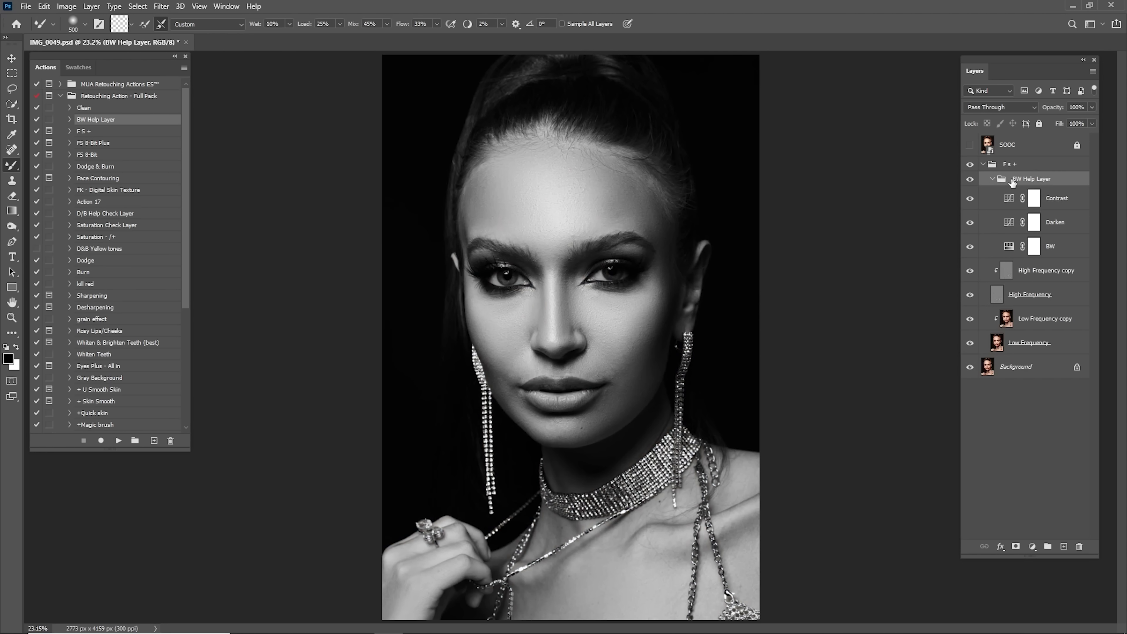
Collapse the BW Help Layer group and move it out of the F s + group to sit directly above it
left_click(993, 179)
mouse_move(1016, 179)
left_mouse_down()
mouse_move(1016, 161)
mouse_move(997, 175)
left_mouse_up()
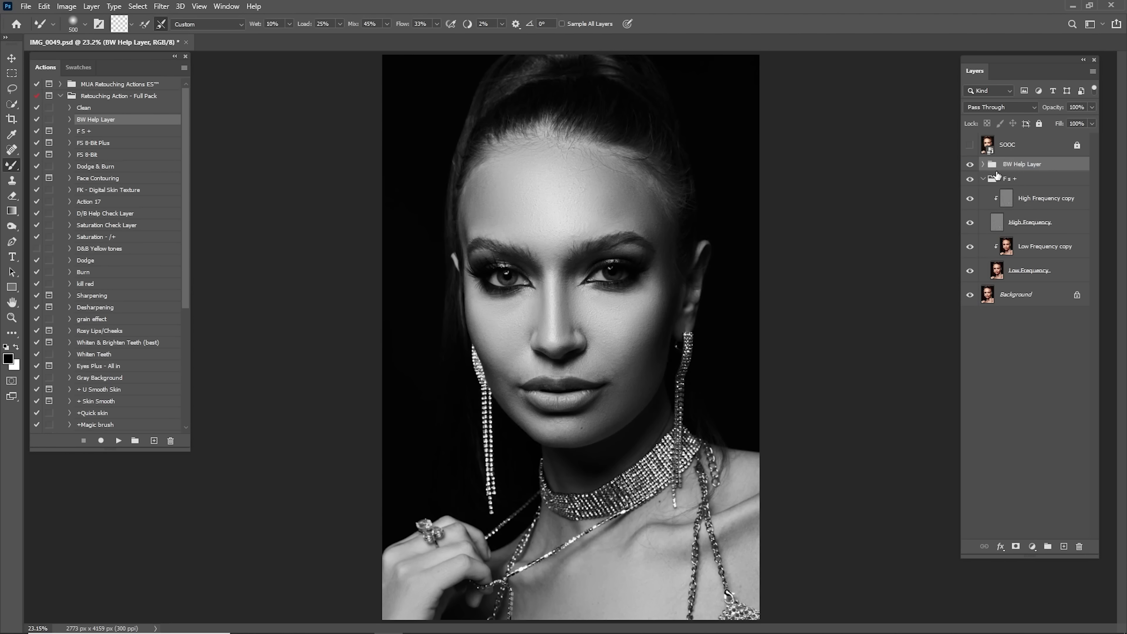
Compare the black-and-white portrait with and without the F s + group
left_click(970, 179)
left_click(970, 181)
left_click(970, 182)
left_click(971, 182)
left_click(971, 182)
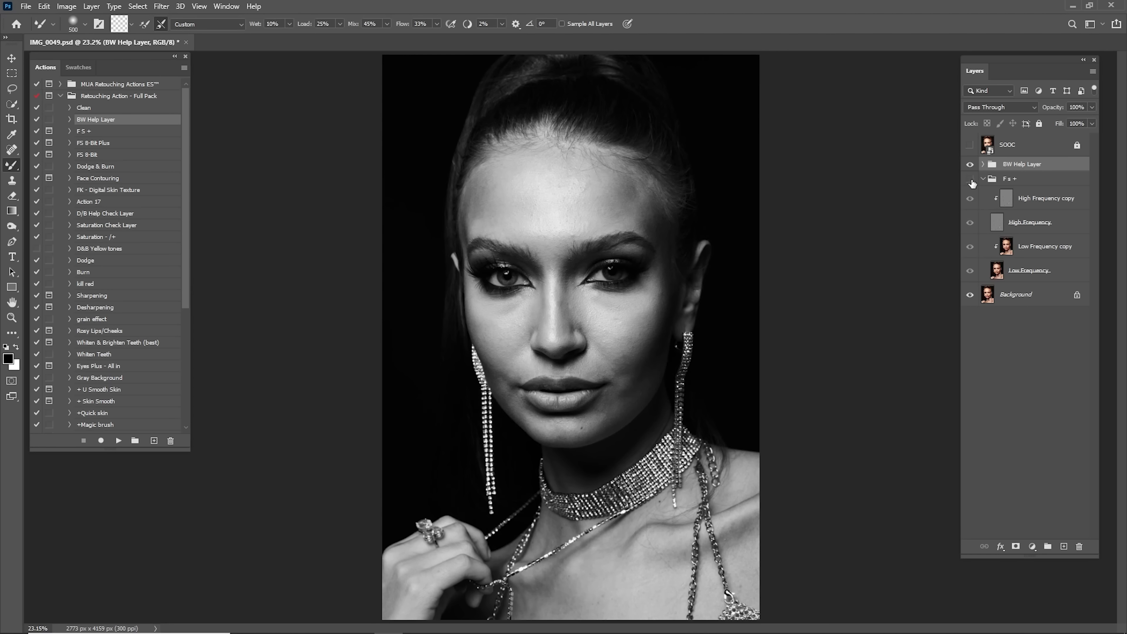
left_click(971, 182)
left_click(971, 182)
left_click(971, 181)
left_click(971, 182)
Hide the BW Help Layer group and ready the Clone Stamp at 100% opacity on the High Frequency copy layer for the forehead
left_click(969, 164)
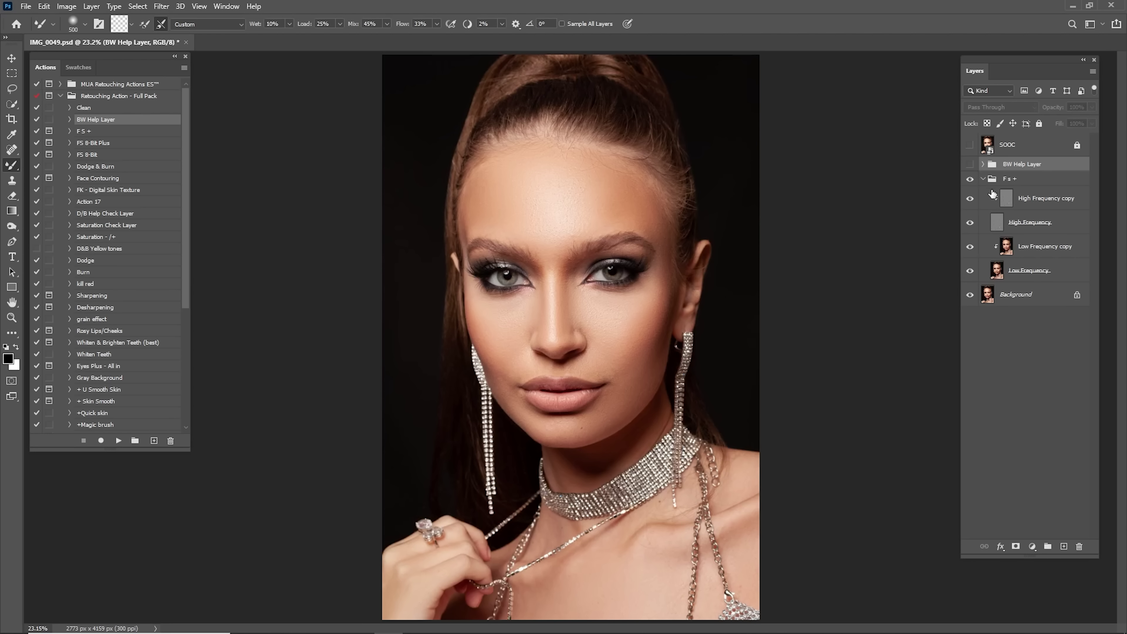
left_click(1006, 198)
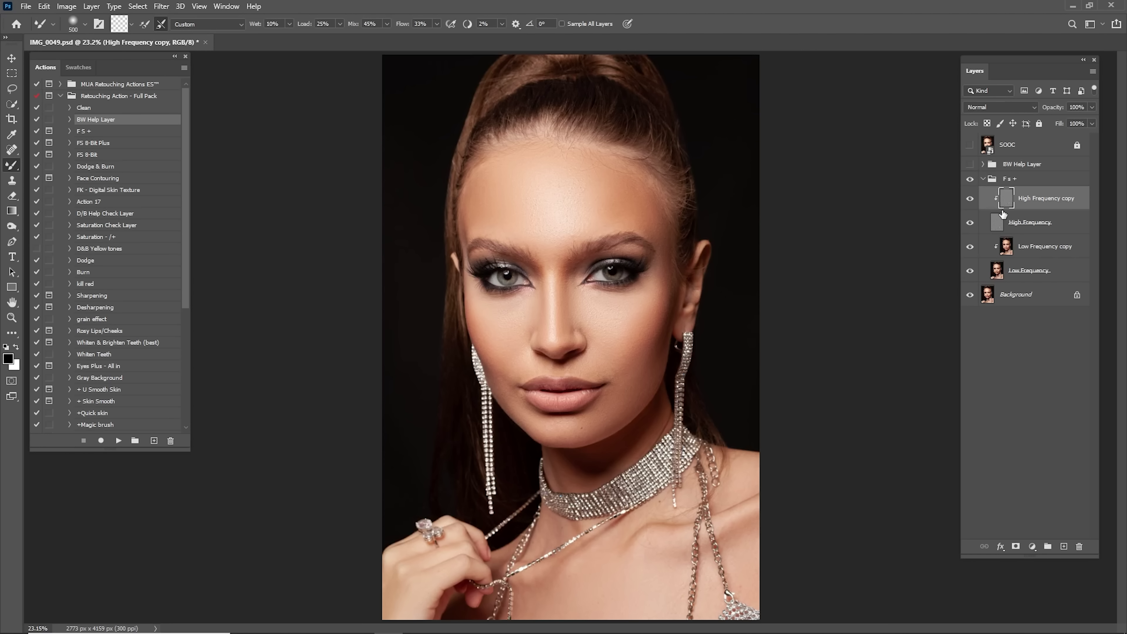
key("z")
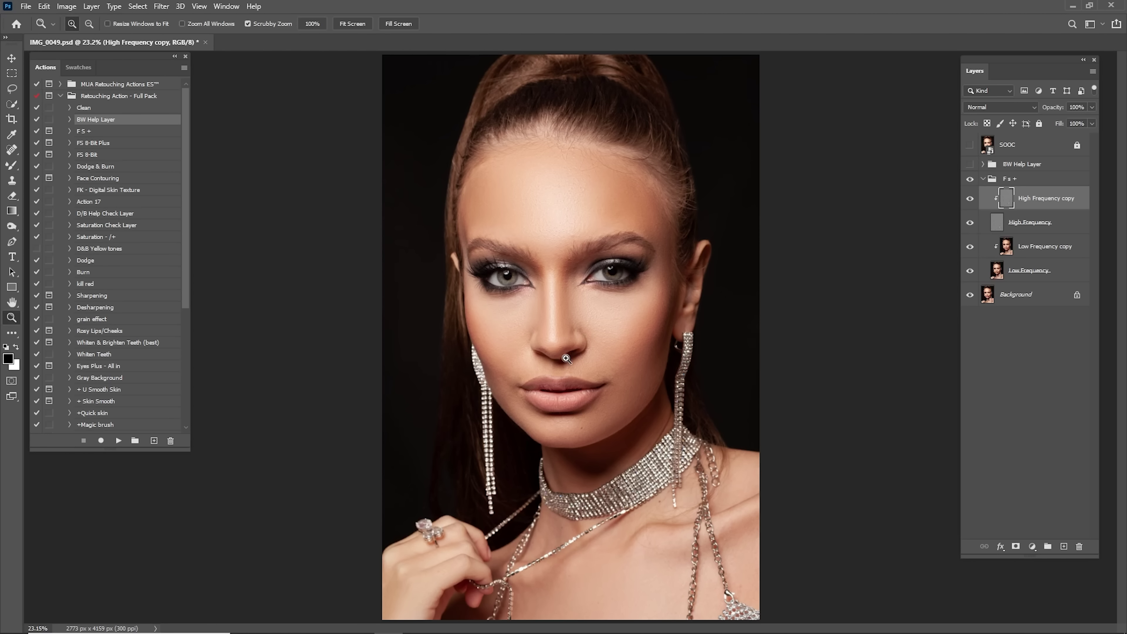
scroll(597, 404, "up", 3)
scroll(575, 204, "up", 3)
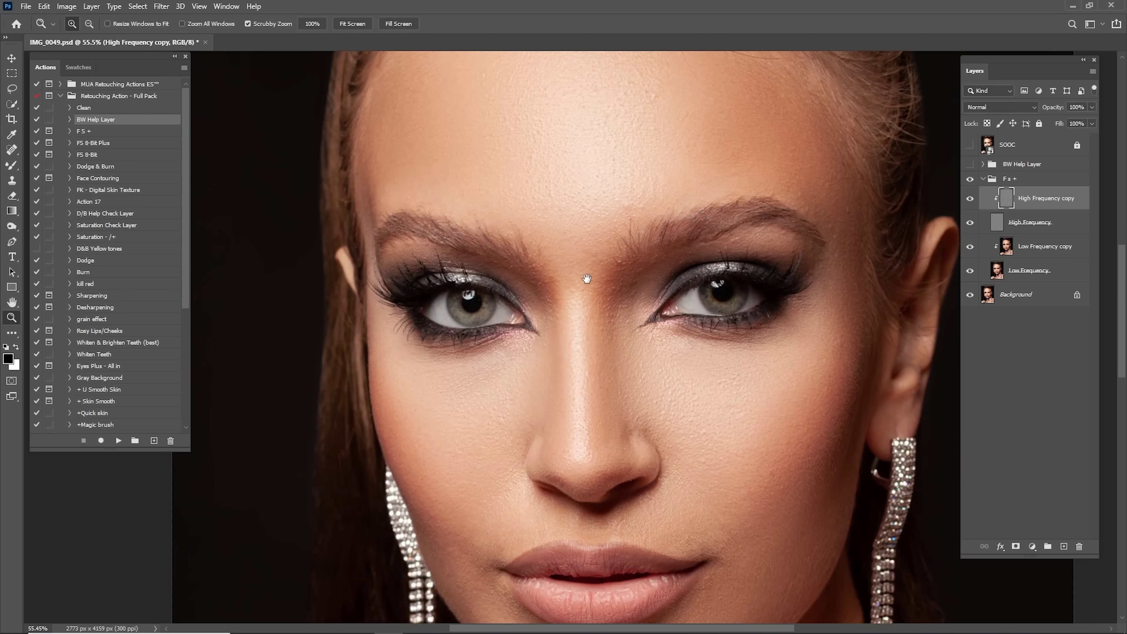
left_click(13, 227)
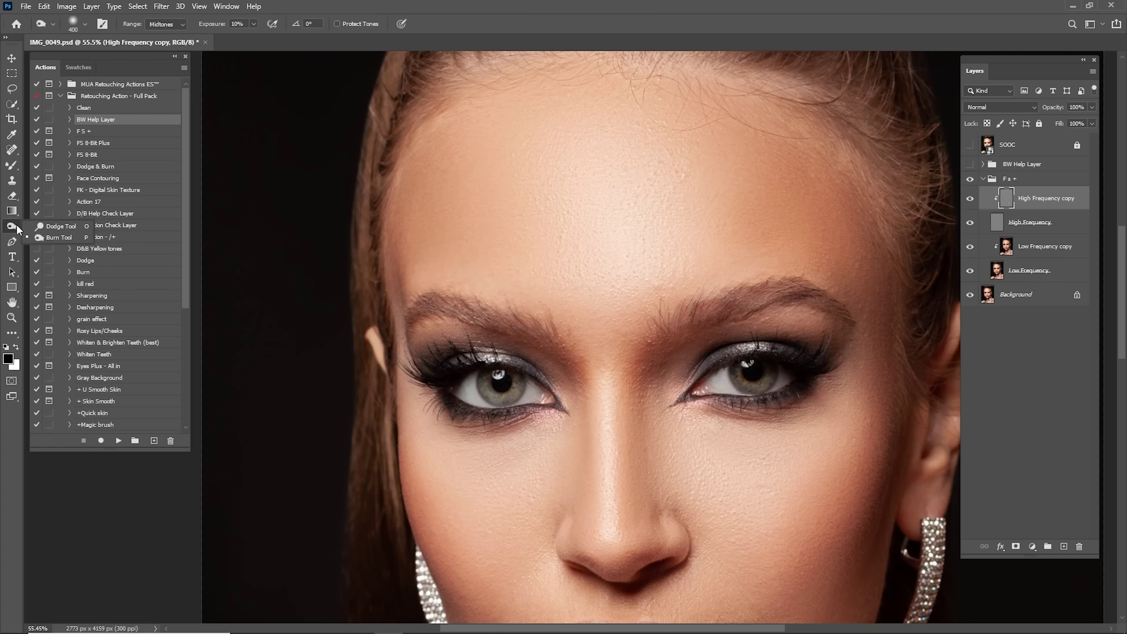
left_click(13, 182)
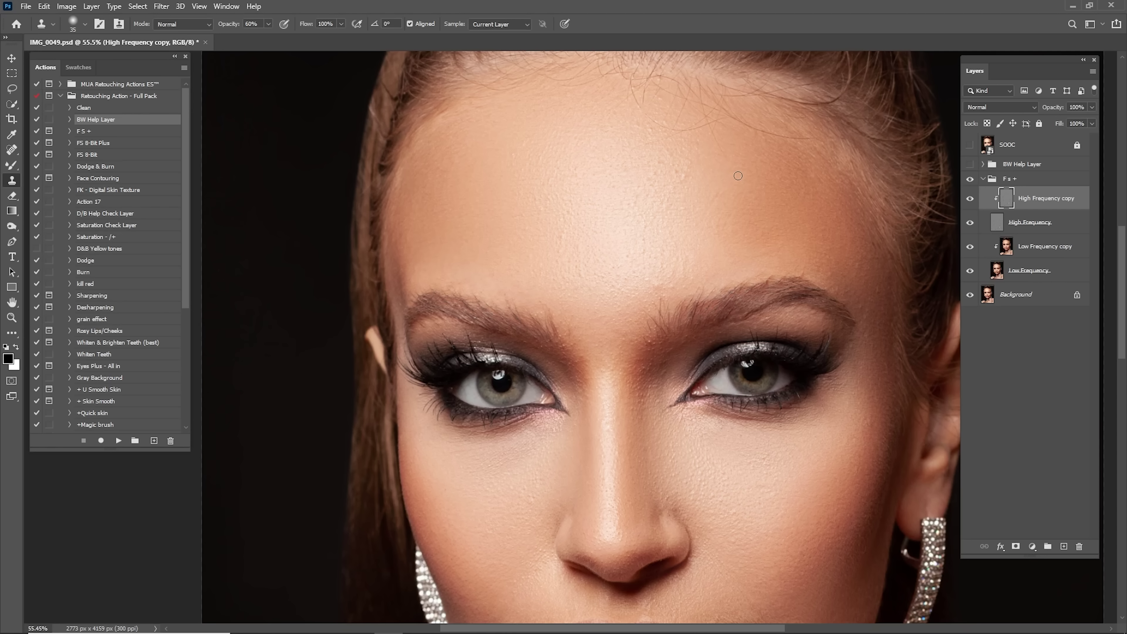
key("z")
left_click_drag(678, 197, 712, 197)
key("s")
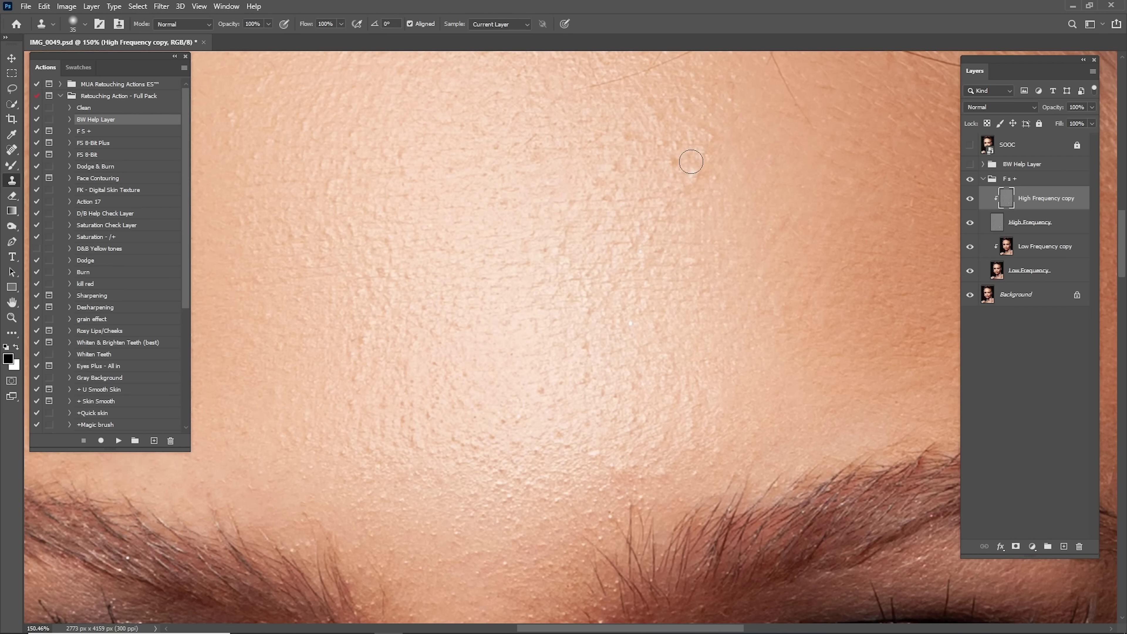
Clone clean skin texture over the uneven pores on the middle and upper forehead with the Clone Stamp
key("alt")
left_click(692, 215, "alt")
left_click_drag(694, 181, 695, 177)
left_click(683, 210, "alt")
left_click(675, 164)
left_click_drag(674, 106, 701, 236)
left_click(717, 202, "alt")
left_click_drag(708, 182, 608, 208)
left_click_drag(736, 212, 609, 177)
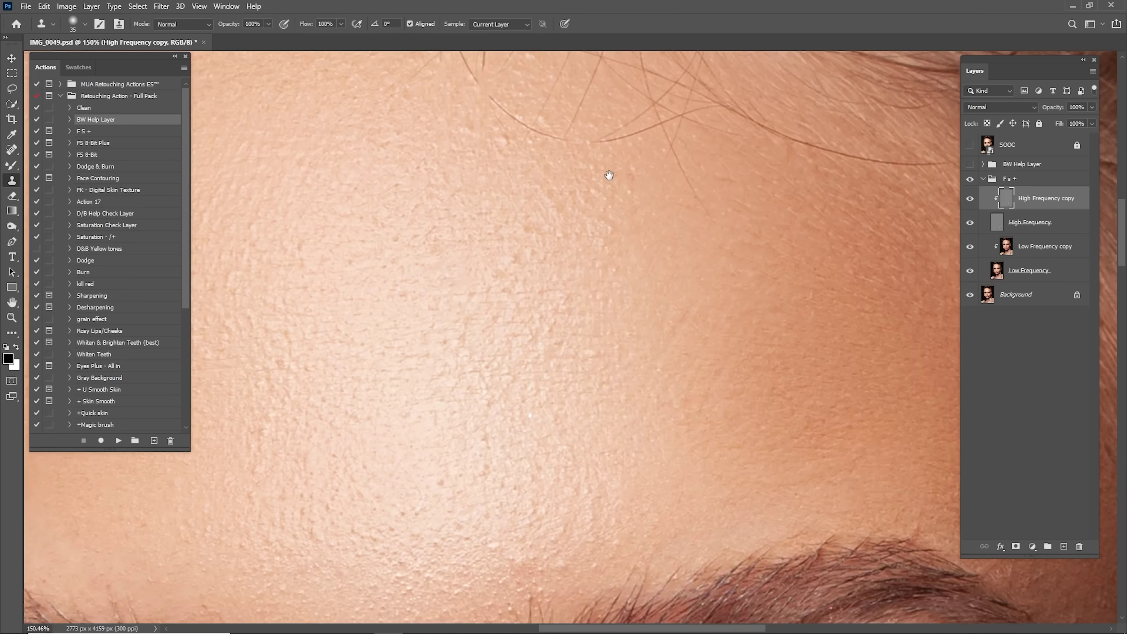
Clone sampled texture over the blemished spots on the central forehead and above the image-left eyebrow
left_click_drag(725, 272, 672, 254)
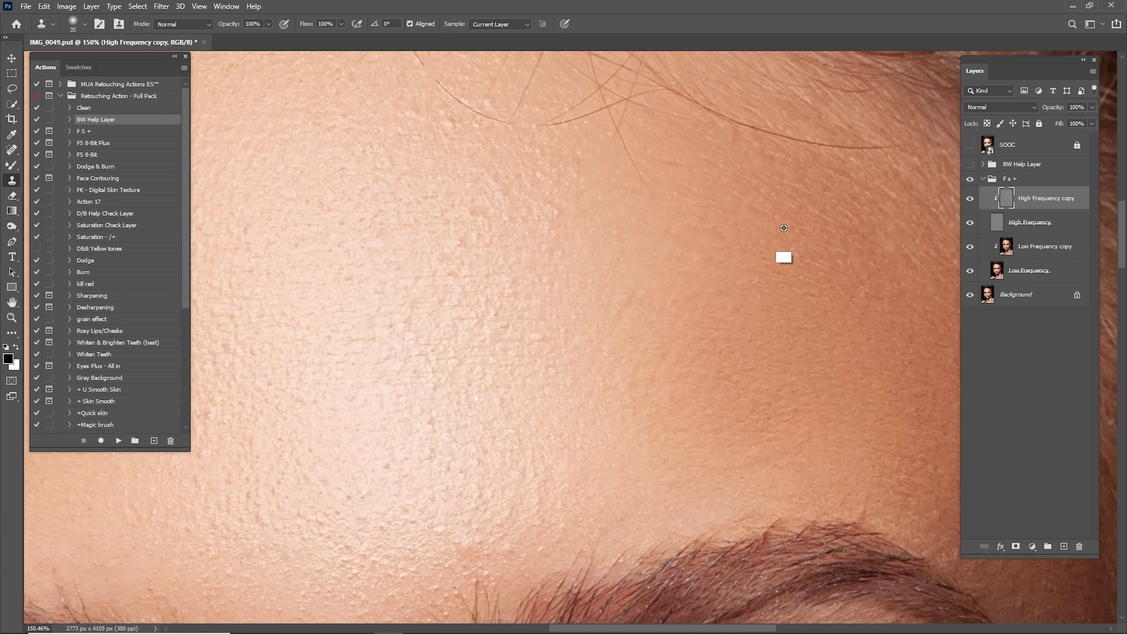
left_click(792, 220, "alt")
left_click(458, 245)
mouse_move(501, 393)
left_mouse_down()
mouse_move(512, 305)
mouse_move(708, 259)
left_mouse_up()
left_click(589, 299, "alt")
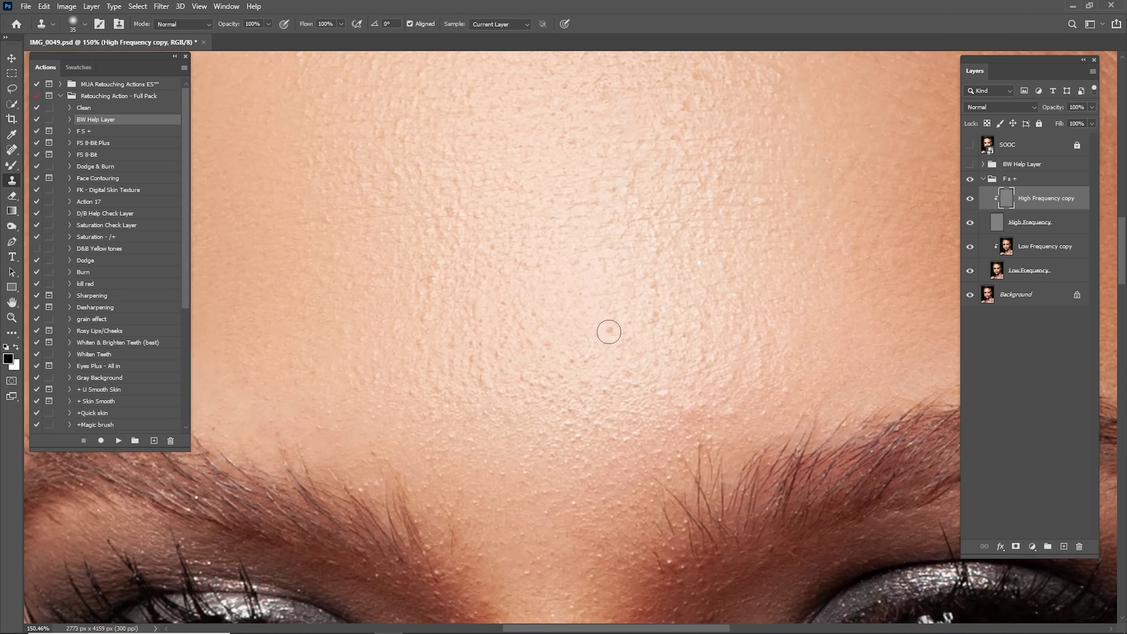
left_click(609, 319)
left_click(610, 313, "alt")
left_click(659, 309)
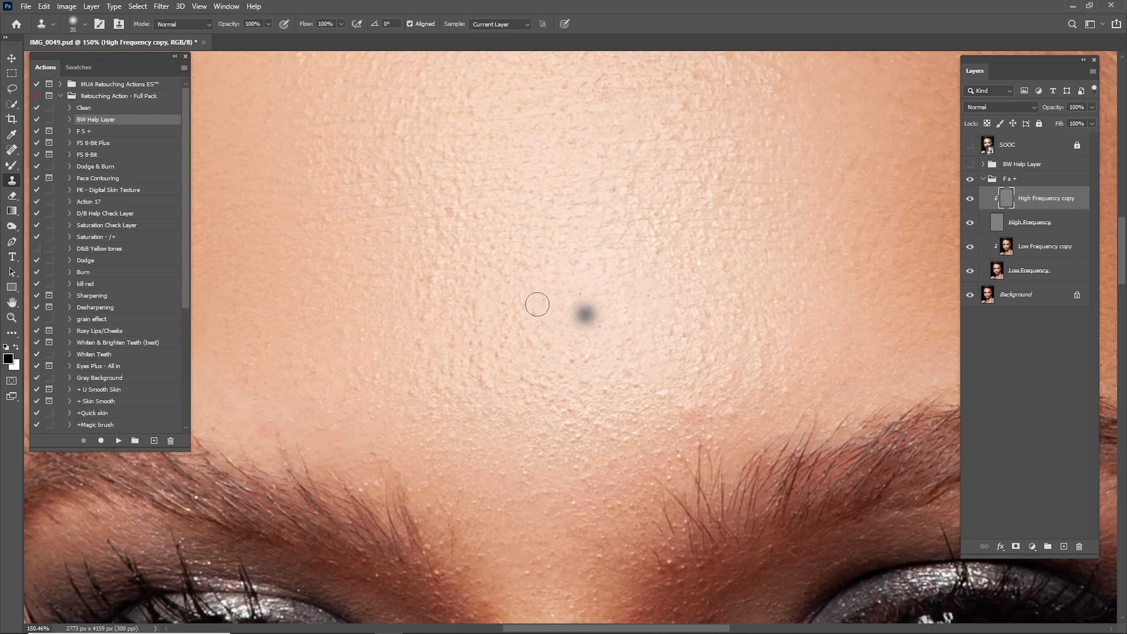
left_click_drag(394, 299, 558, 347)
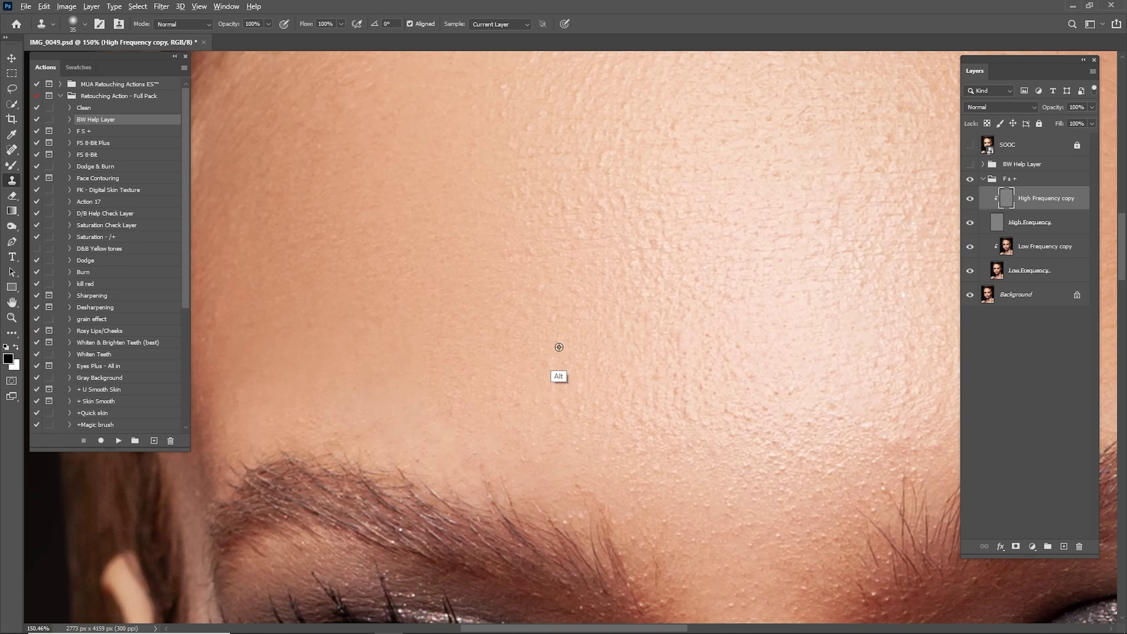
left_click(523, 299, "alt")
left_click(534, 267)
Even out the texture on the upper forehead toward the image-left hairline with sampled clone dabs
left_click_drag(514, 180, 572, 322)
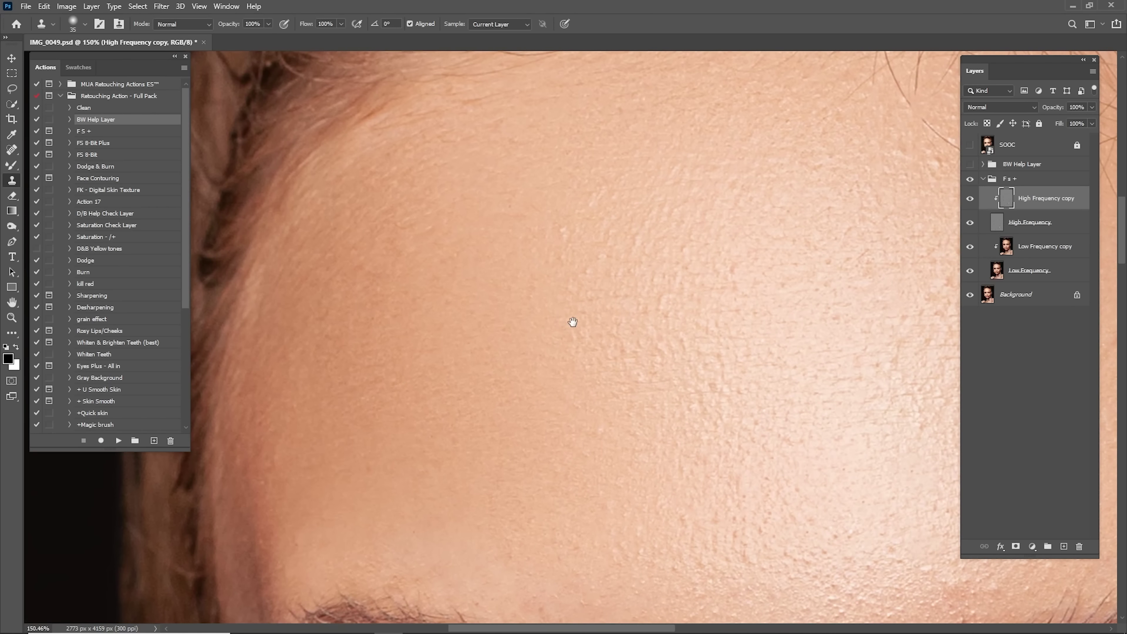
left_click(529, 278, "alt")
left_click(563, 247)
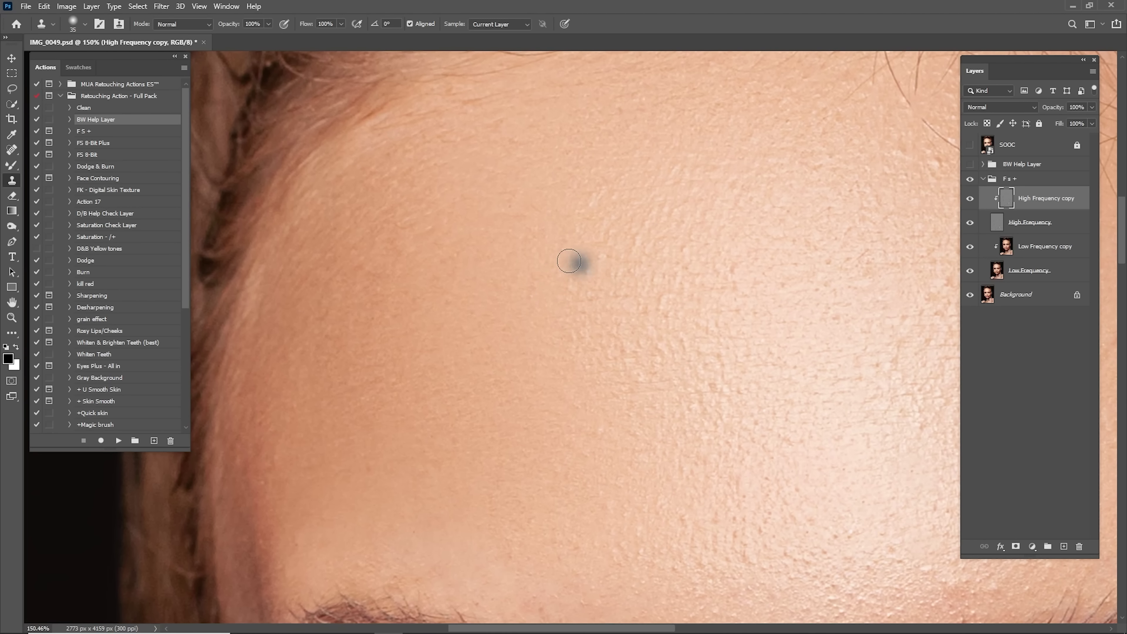
left_click(567, 250, "alt")
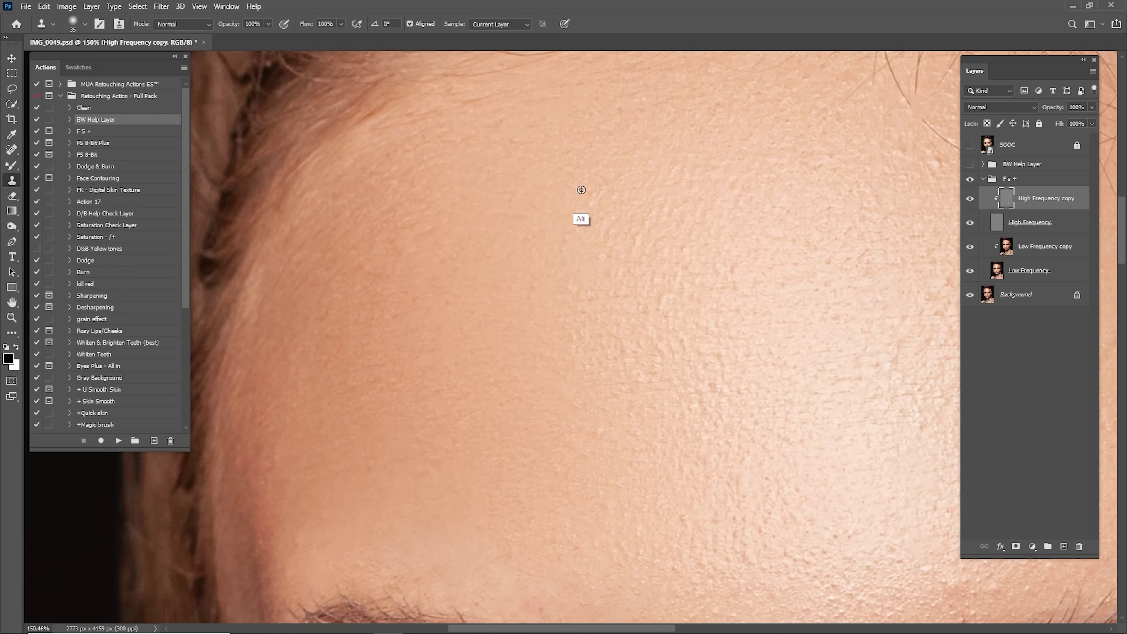
left_click(580, 181, "alt")
left_click(596, 278)
left_click(737, 283)
left_click(585, 435, "alt")
left_click_drag(476, 326, 597, 417)
left_click_drag(631, 318, 563, 259)
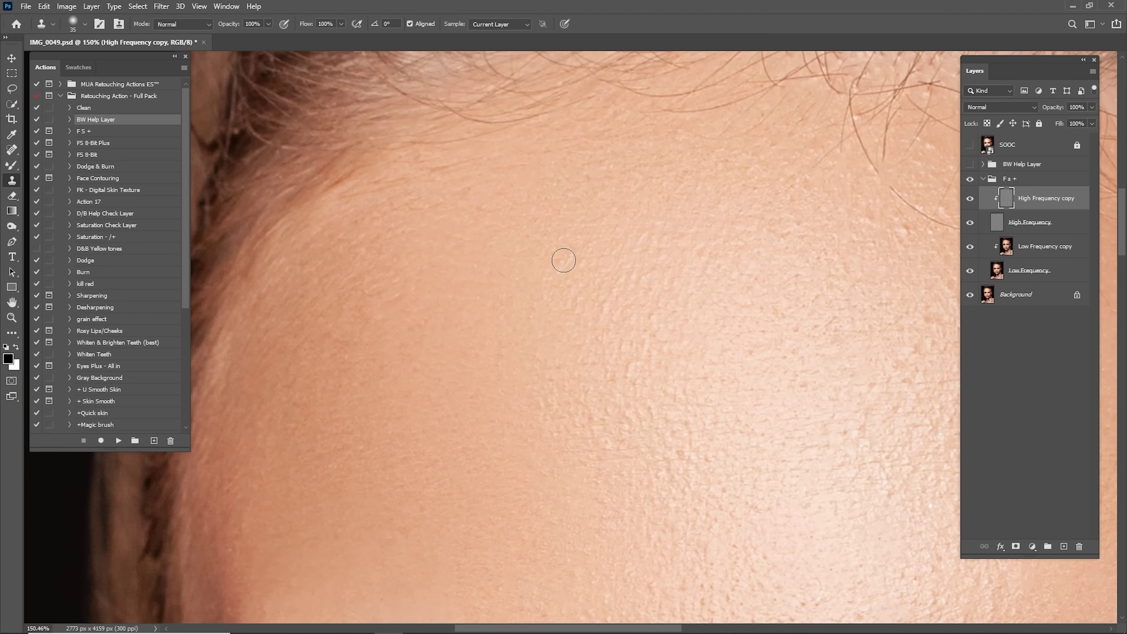
left_click_drag(588, 161, 510, 166)
scroll(510, 166, "down", 5)
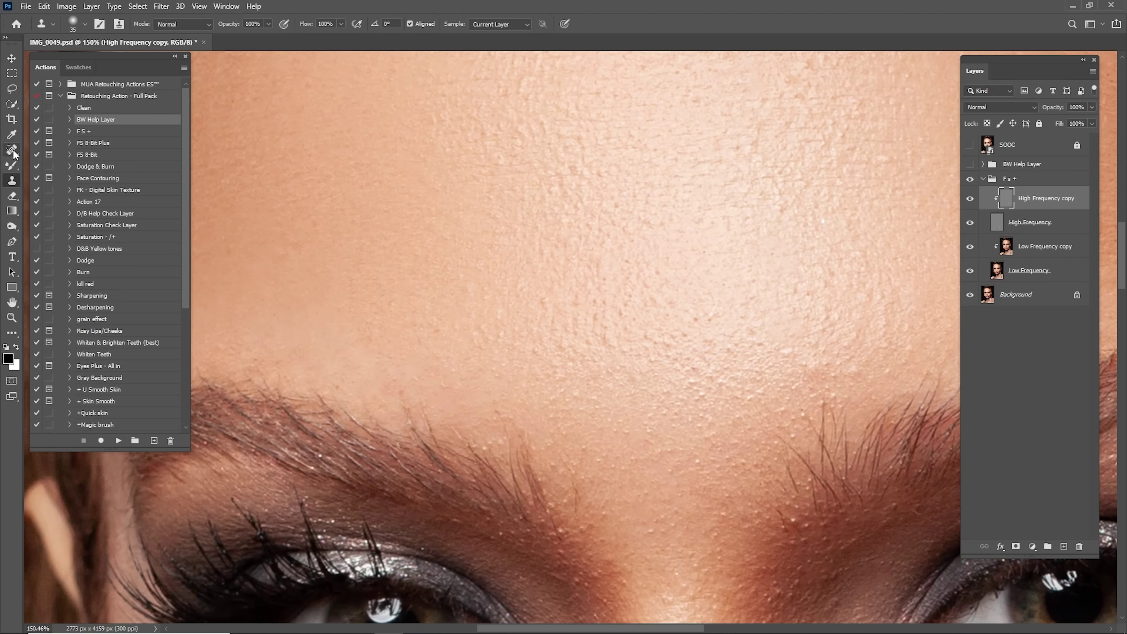
left_click_drag(11, 149, 111, 155)
left_click_drag(626, 274, 636, 254)
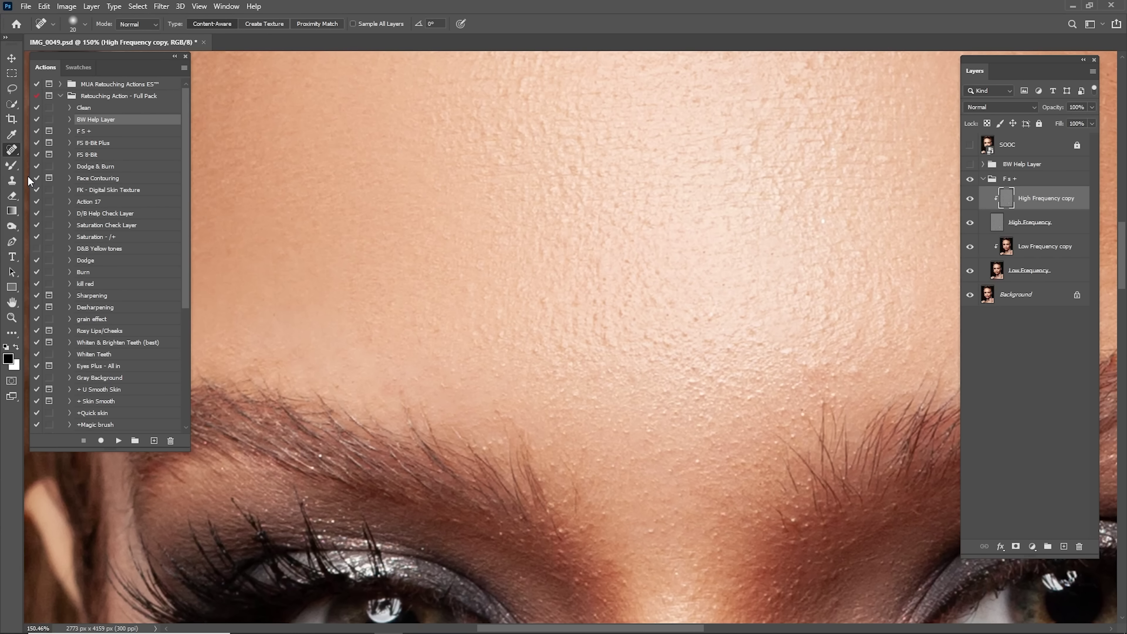
left_click(12, 180)
Clone clean texture over the small marks on the image-left temple side of the forehead
scroll(548, 247, "up", 4)
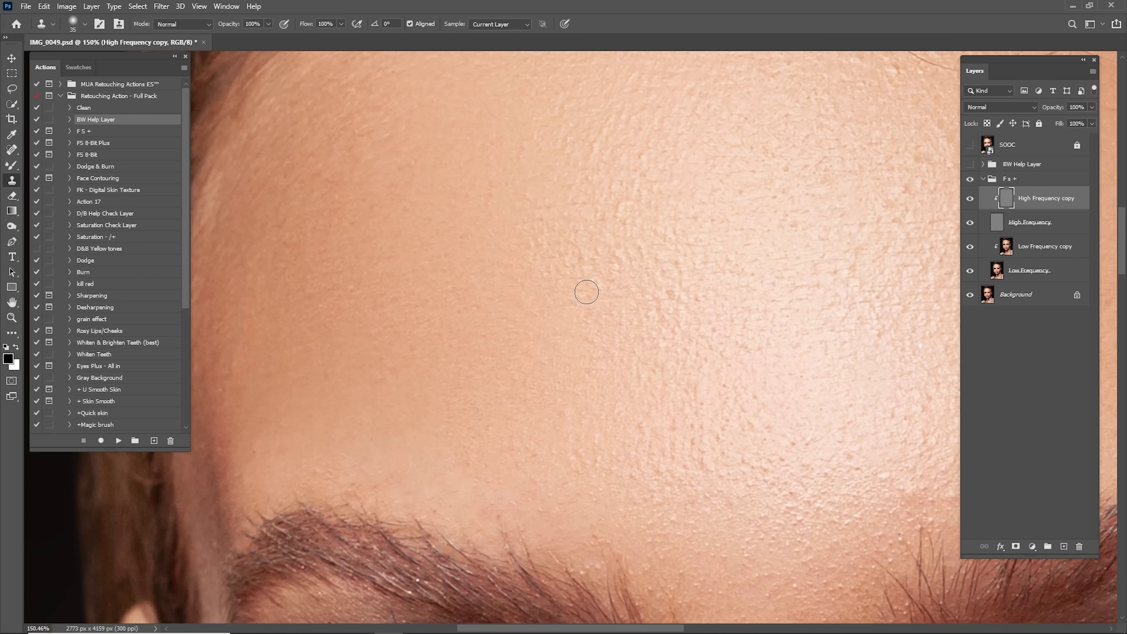
scroll(586, 292, "left", 2)
left_click(505, 354, "alt")
left_click(490, 332)
left_click(495, 385, "alt")
left_click(476, 402)
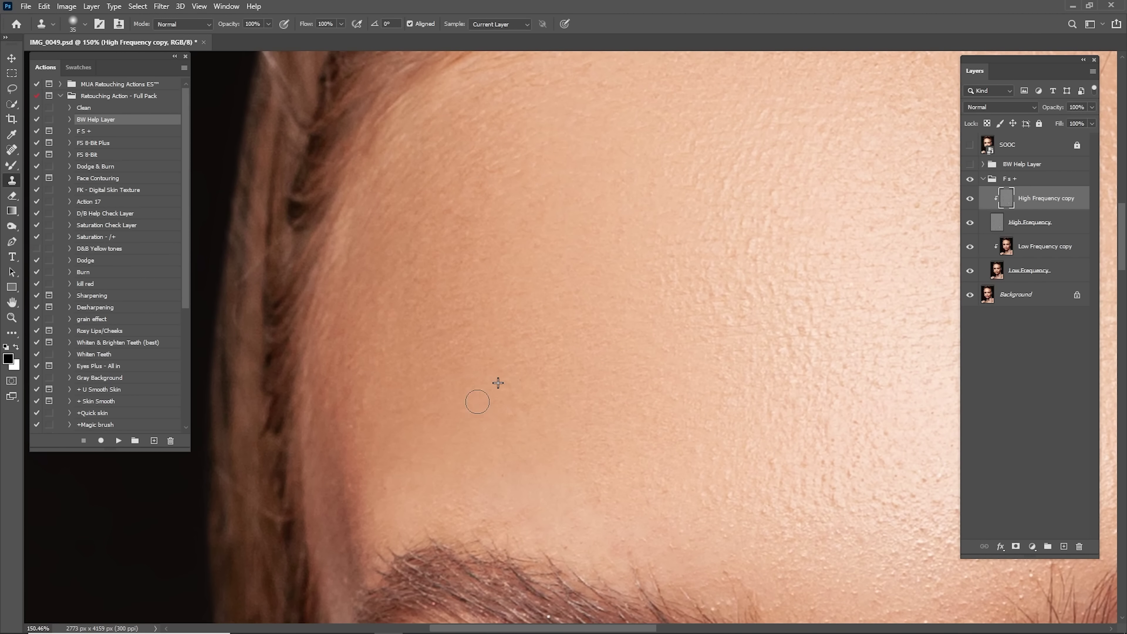
left_click(500, 438)
left_click_drag(496, 476, 539, 297)
Clean the rough spots and marks on the image-left cheek, from beside the nose to the jaw side, using the Clone Stamp
scroll(541, 266, "down", 4)
scroll(550, 240, "right", 6)
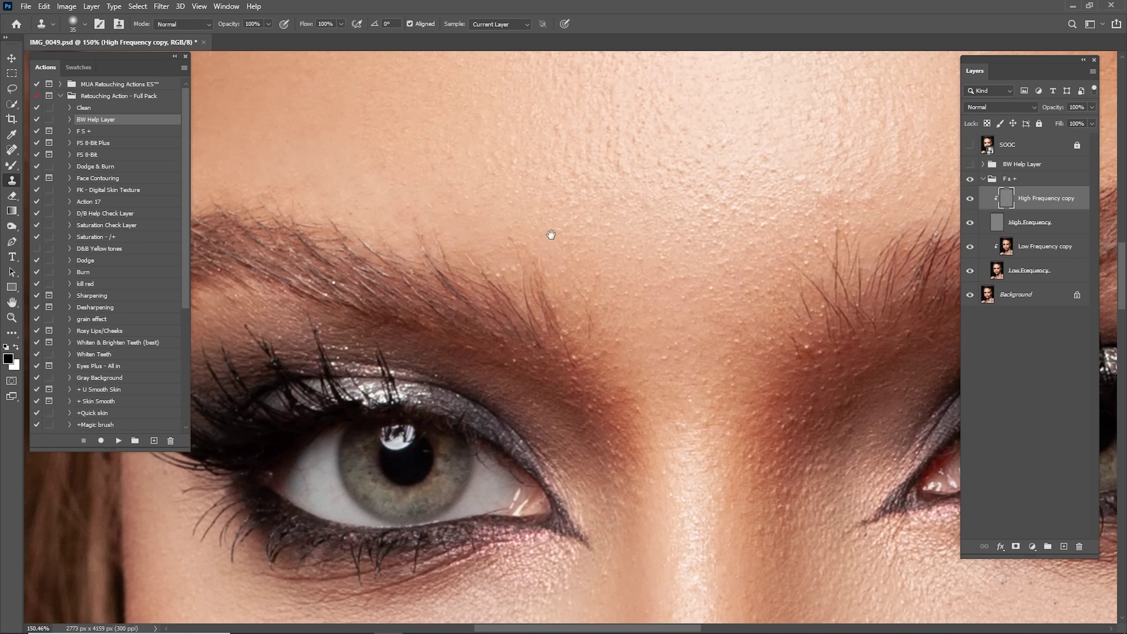
scroll(587, 227, "down", 8)
scroll(551, 292, "left", 4)
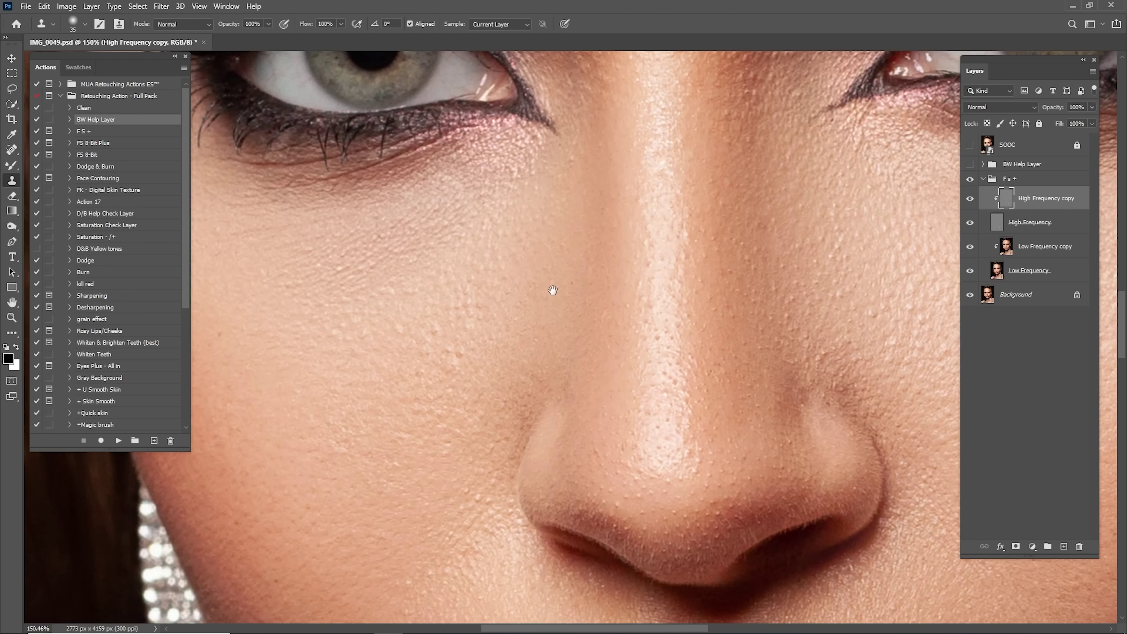
left_click(476, 406, "alt")
left_click(462, 374)
left_click_drag(377, 299, 509, 360)
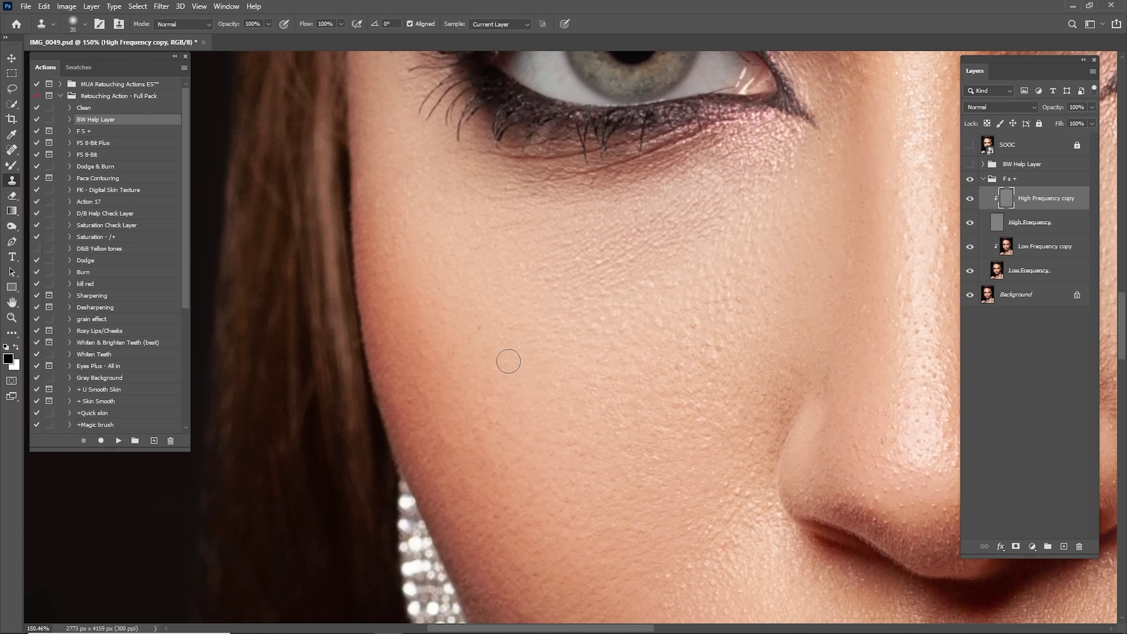
scroll(515, 523, "down", 3)
scroll(525, 406, "right", 1)
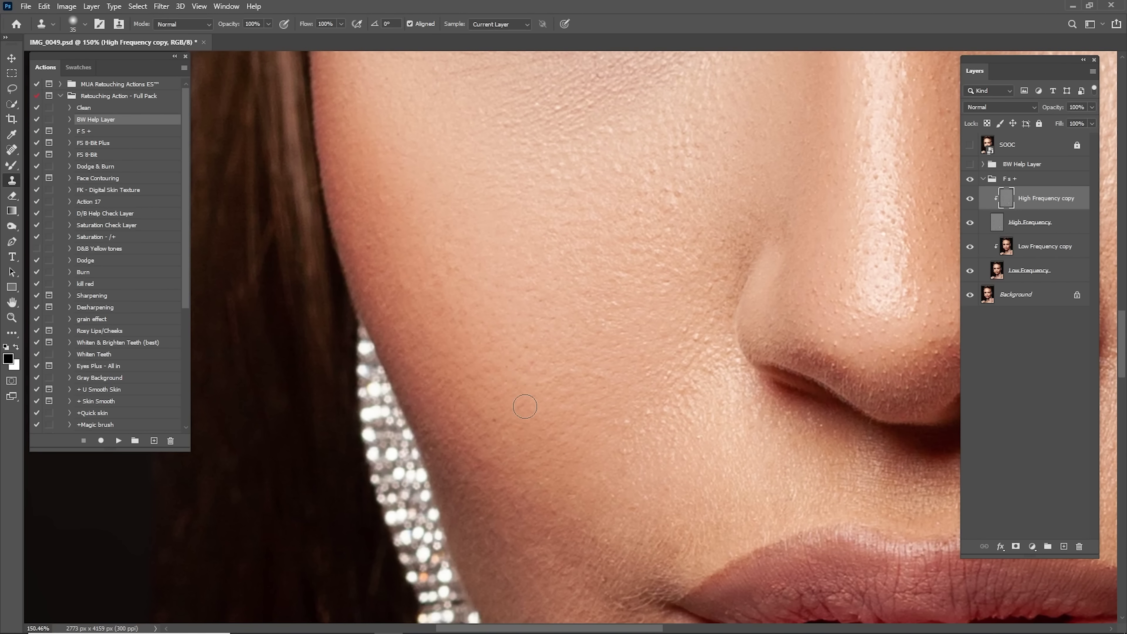
left_click(585, 421, "alt")
left_click(531, 426)
mouse_move(609, 457)
left_mouse_down()
mouse_move(519, 376)
mouse_move(536, 385)
left_mouse_up()
left_click(504, 376, "alt")
Clean the texture on the image-right cheek beside the nose and below the eye, reducing the Clone Stamp to size 30
left_click_drag(686, 309, 470, 309)
left_click_drag(721, 274, 559, 301)
mouse_move(745, 354)
left_mouse_down()
mouse_move(641, 324)
mouse_move(585, 288)
left_mouse_up()
left_click(608, 281, "alt")
left_click(546, 287)
left_click_drag(584, 94, 614, 330)
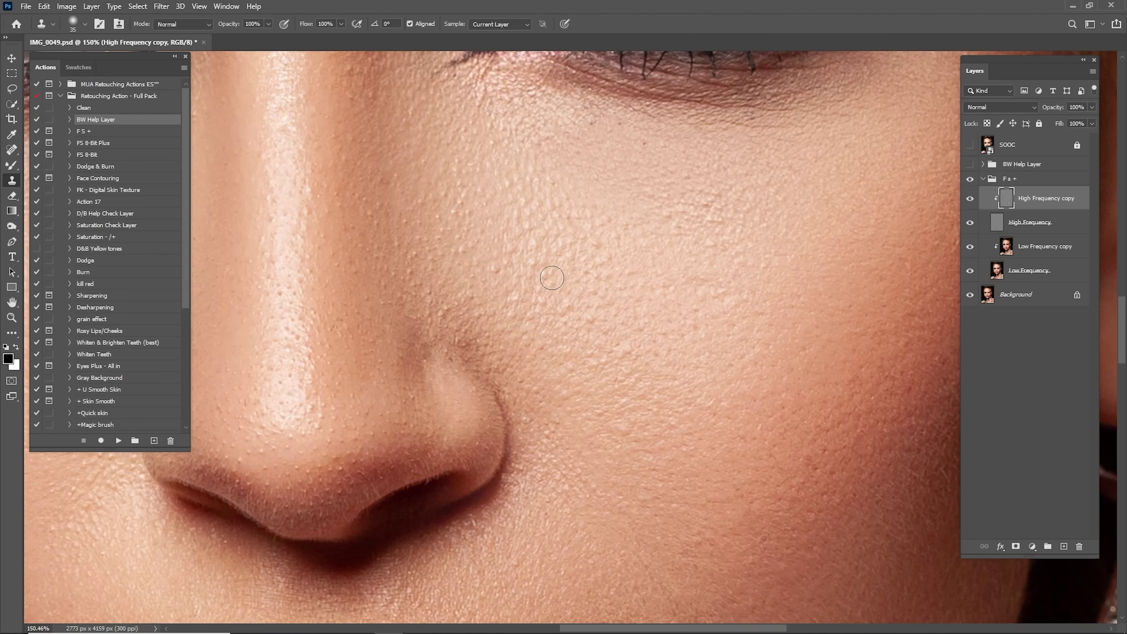
key("bracketleft")
left_click(612, 264, "alt")
left_click(578, 236)
left_click(615, 258)
left_click(512, 280, "alt")
left_click(496, 269)
left_click_drag(576, 275, 584, 336)
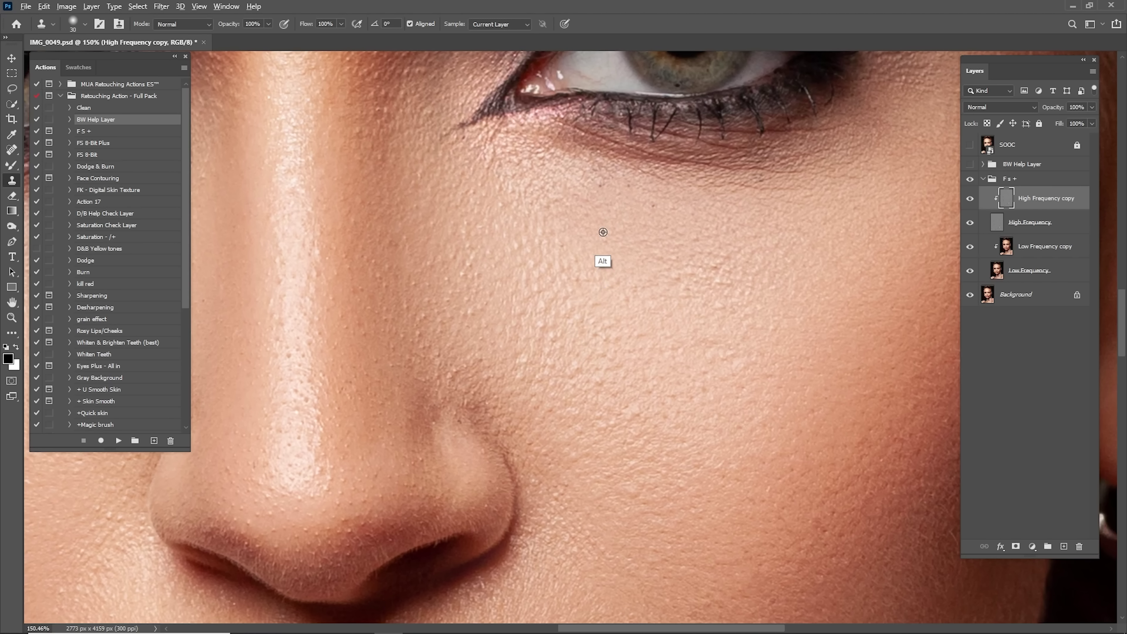
Examine the skin texture around the image-right eye, eyebrow, temple and forehead
left_click_drag(892, 153, 653, 355)
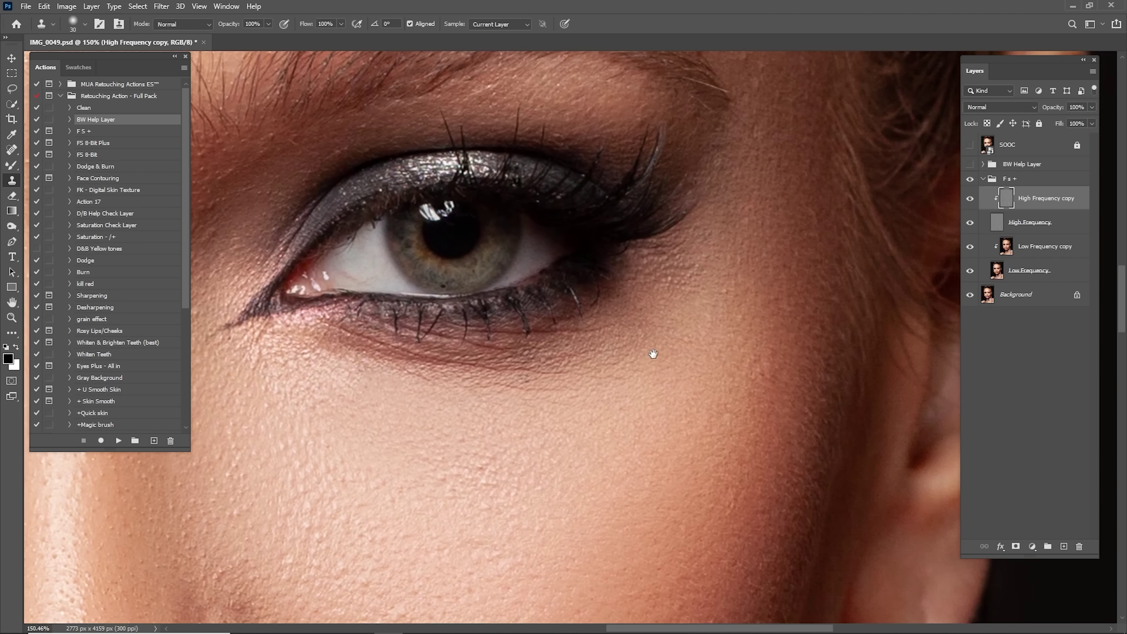
left_click_drag(686, 159, 685, 294)
left_click_drag(710, 142, 630, 277)
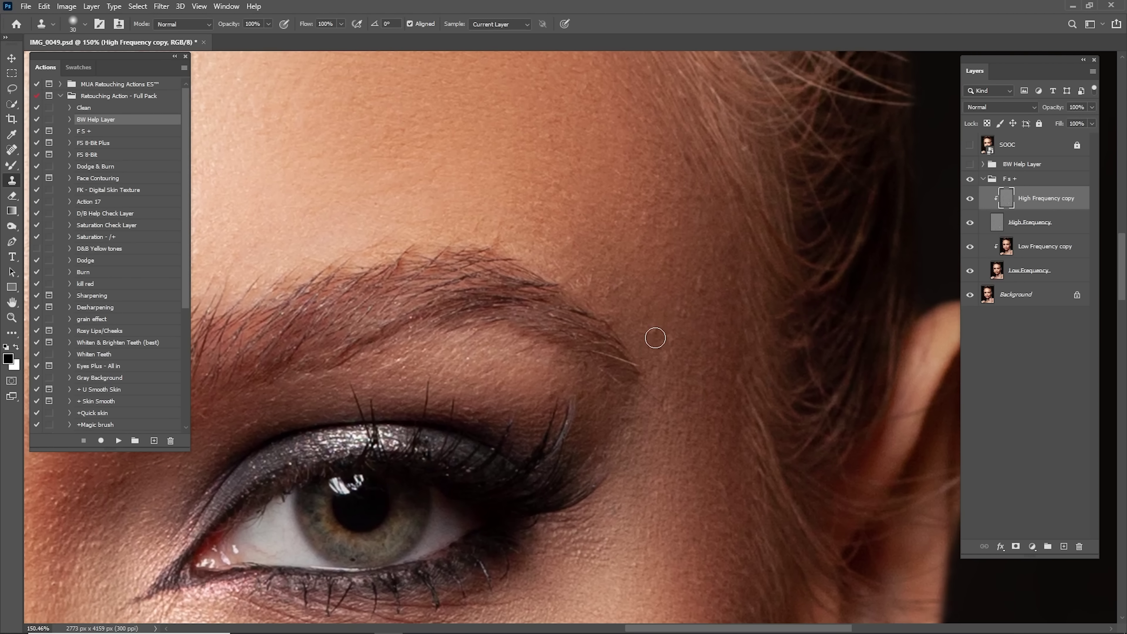
left_click_drag(652, 211, 682, 290)
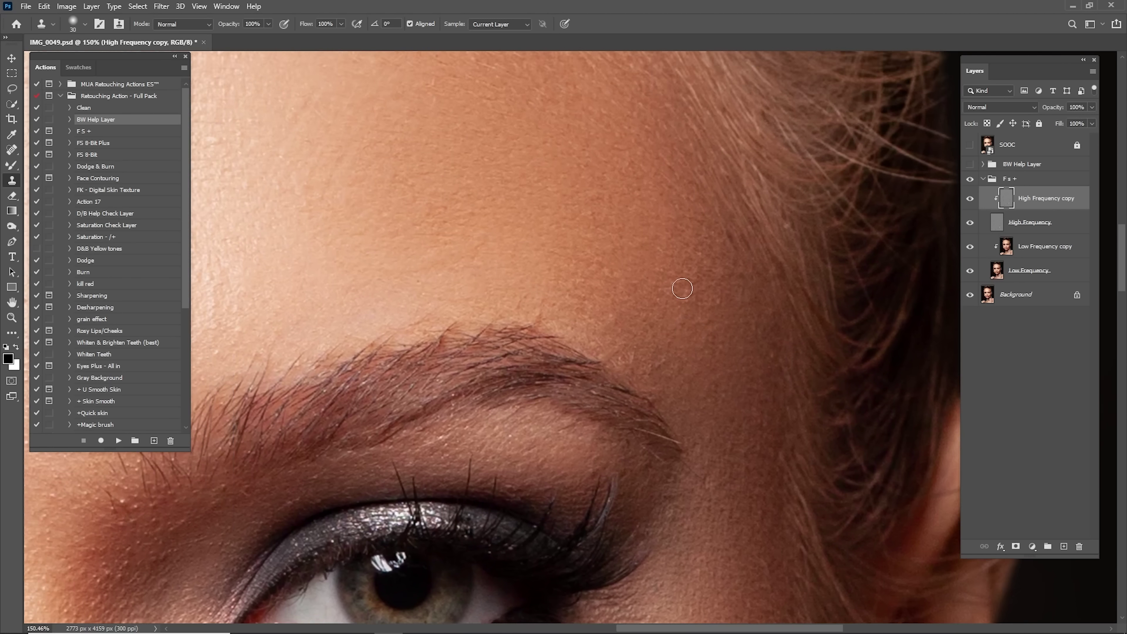
left_click_drag(444, 302, 687, 315)
left_click_drag(328, 324, 692, 449)
Touch up the remaining cheek and forehead texture with the Clone Stamp while the BW Help Layer group is shown, hiding the group when done
left_click(970, 164)
left_click_drag(727, 532, 763, 178)
mouse_move(622, 541)
left_mouse_down()
mouse_move(697, 186)
mouse_move(904, 50)
left_mouse_up()
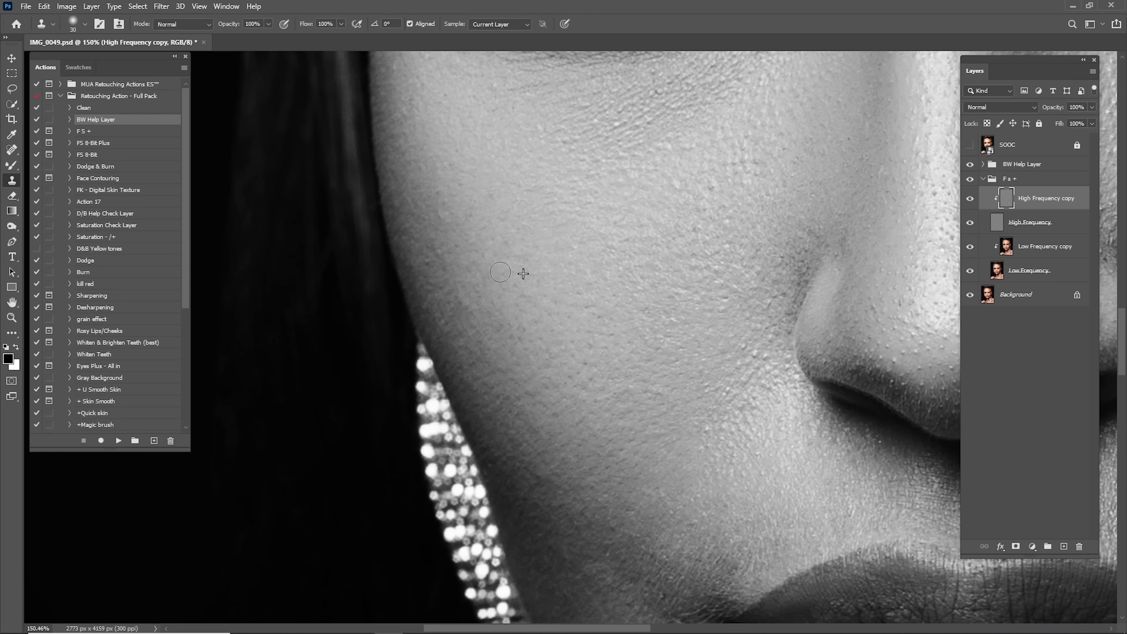
left_click_drag(976, 599, 686, 290)
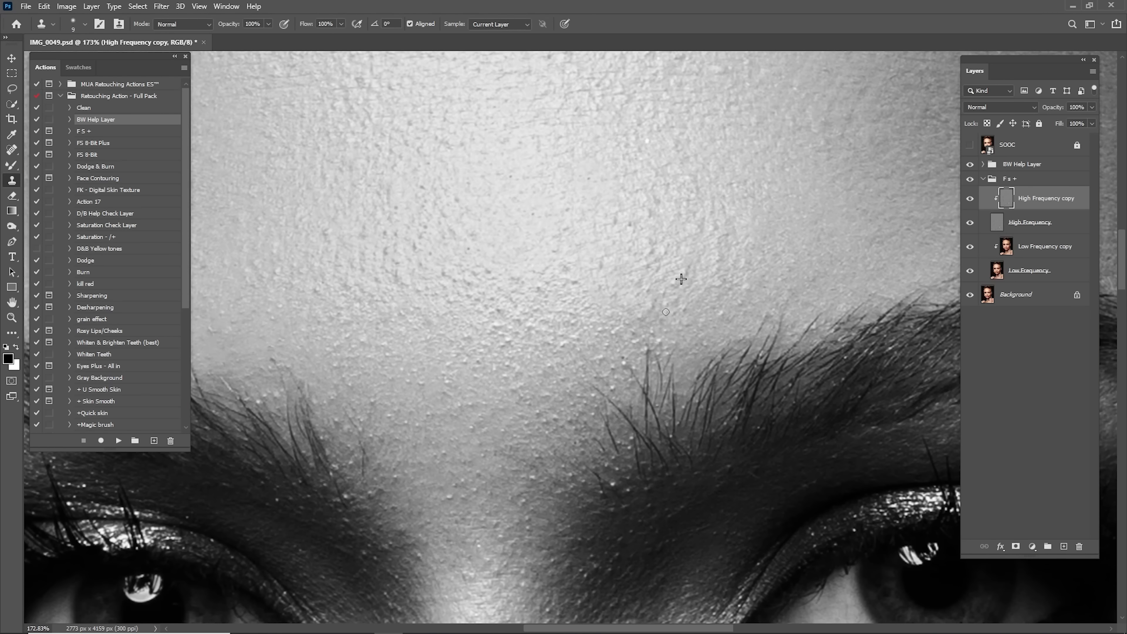
key("ctrl+0")
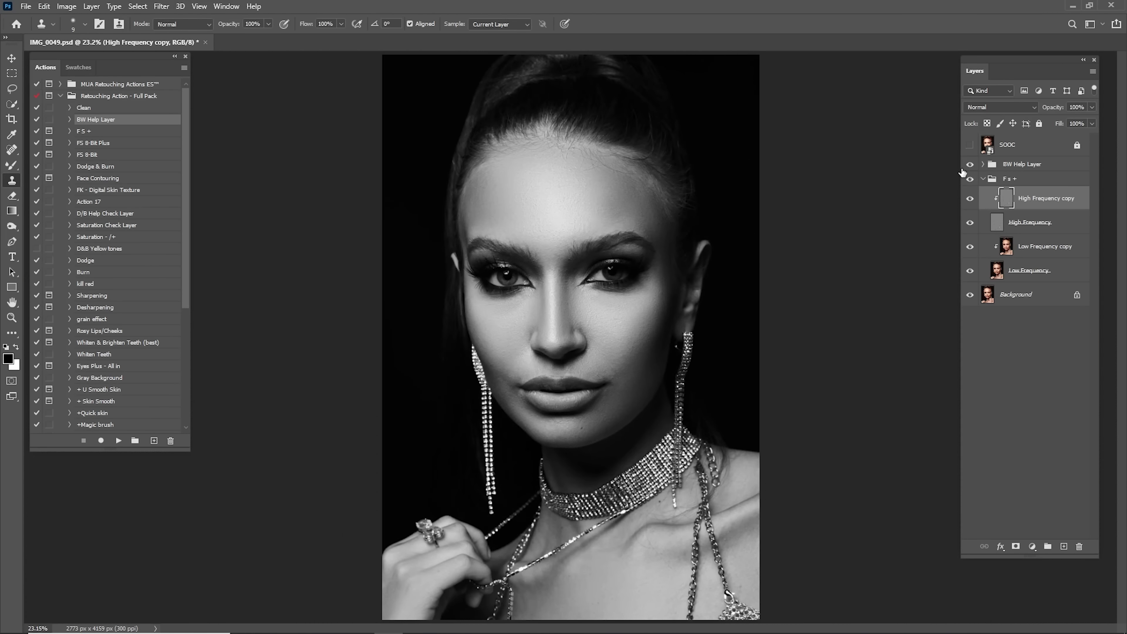
left_click(970, 164)
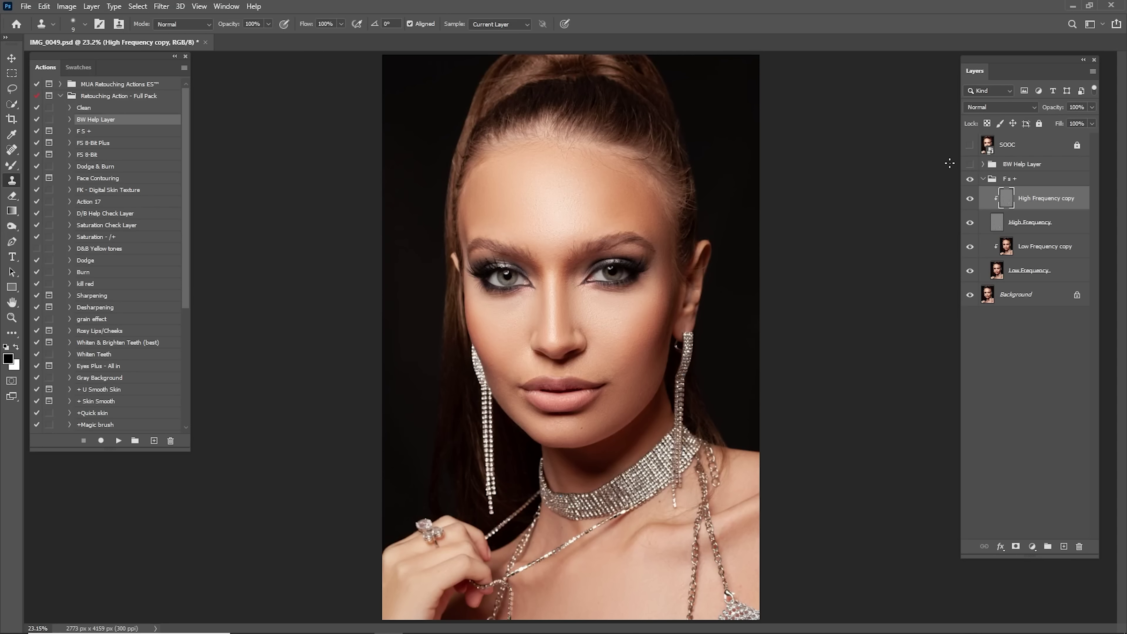
Compare the retouch before and after by toggling the F s + group and the SOOC layer
left_click(970, 179)
left_click(970, 179)
left_click(969, 180)
left_click(970, 179)
left_click(969, 146)
left_click(969, 147)
left_click(968, 147)
left_click(969, 147)
Run the Dodge and Burn actions and place the resulting Dodge and Burn groups above the F s + group
left_click(89, 263)
left_click(85, 273, "shift")
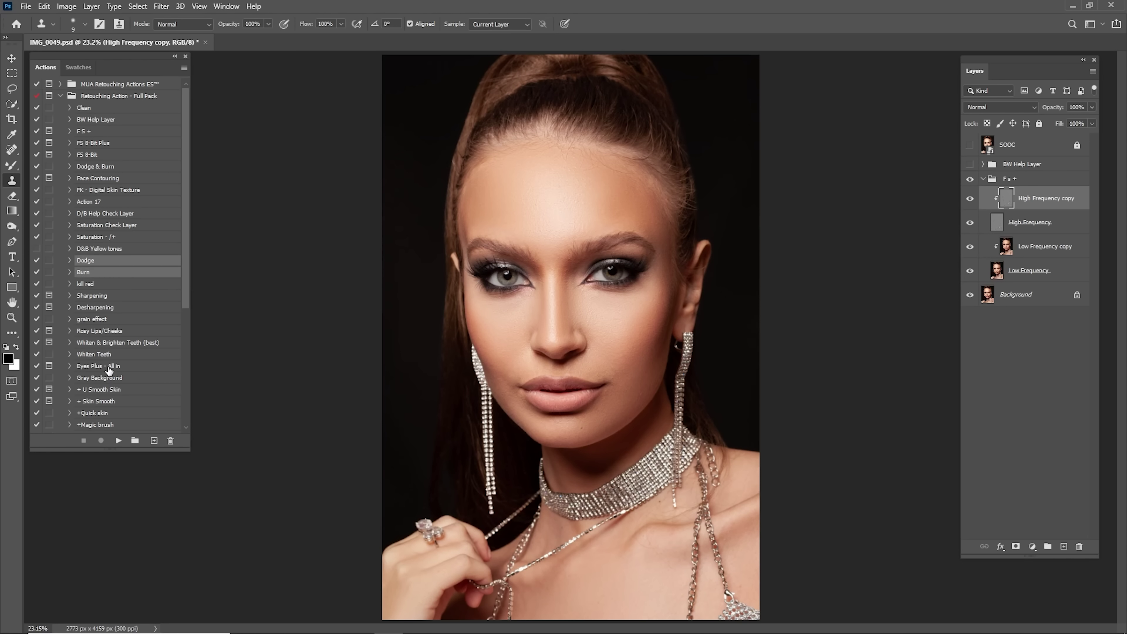
left_click(117, 440)
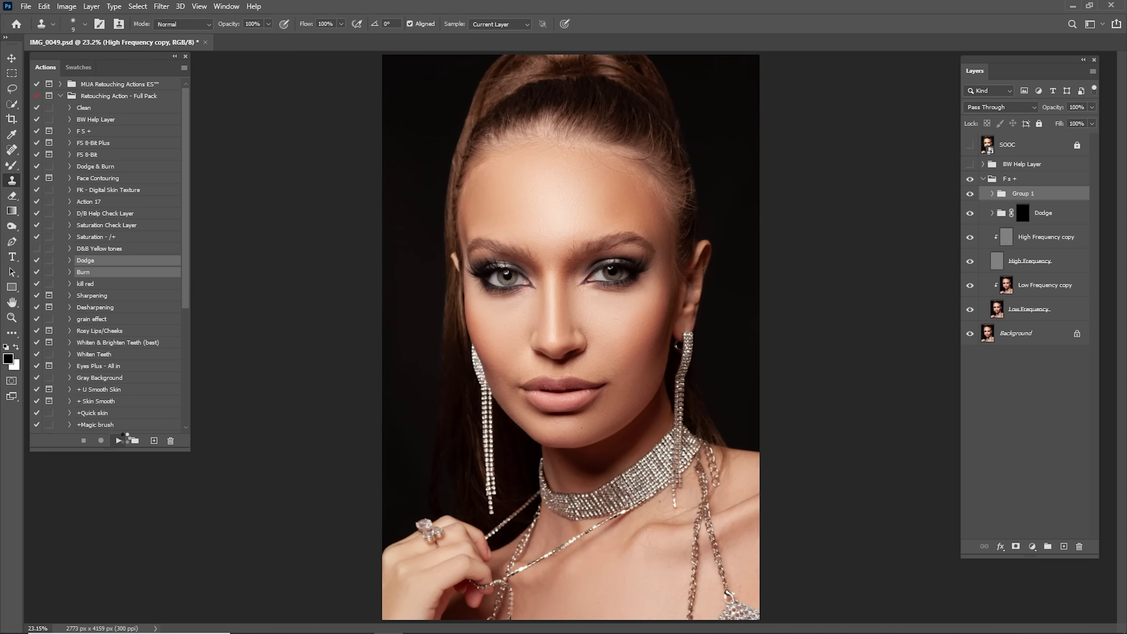
left_click(1060, 227, "shift")
mouse_move(1044, 207)
left_mouse_down()
mouse_move(1046, 161)
mouse_move(1051, 174)
left_mouse_up()
Replace the BW Help Layer group with a D/B Help Check Layer group created by its action
left_click(1042, 165)
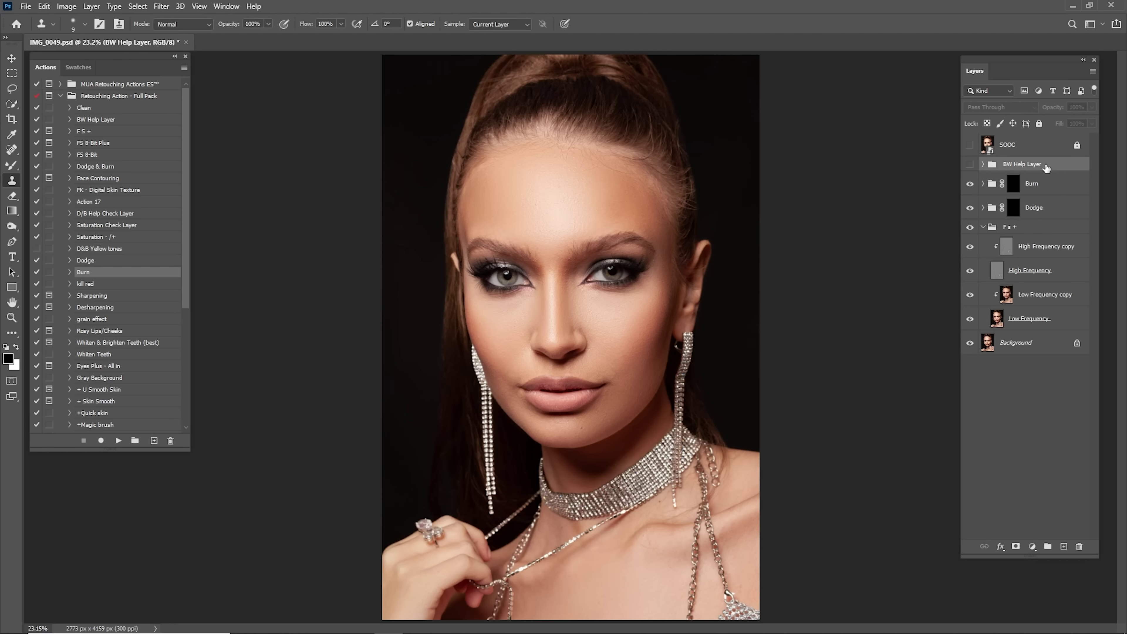
key("Delete")
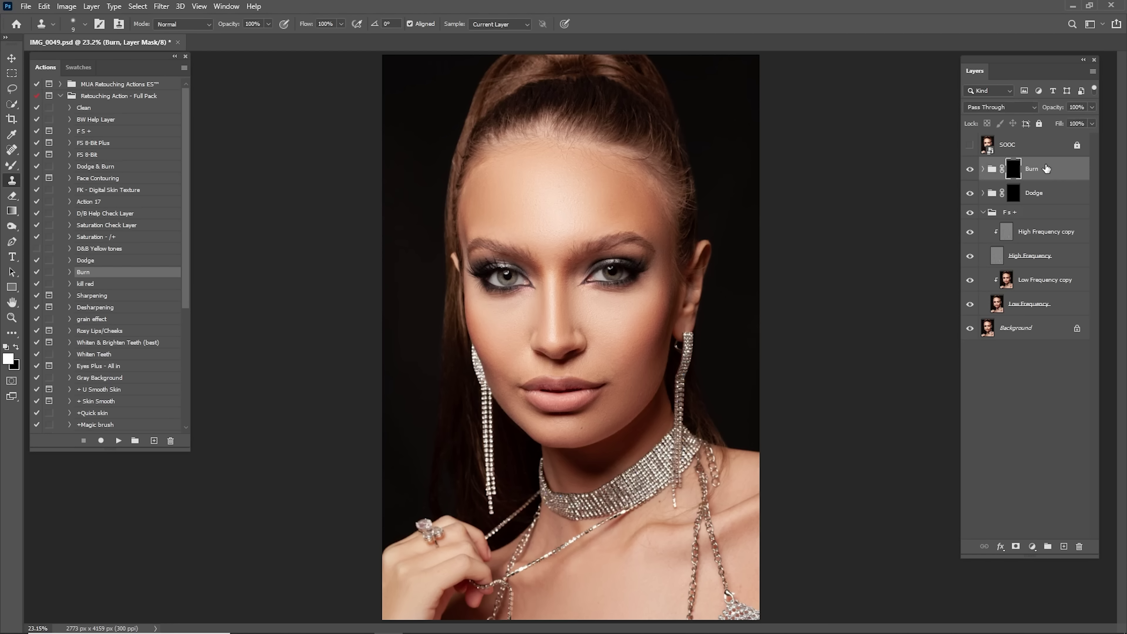
left_click(92, 216)
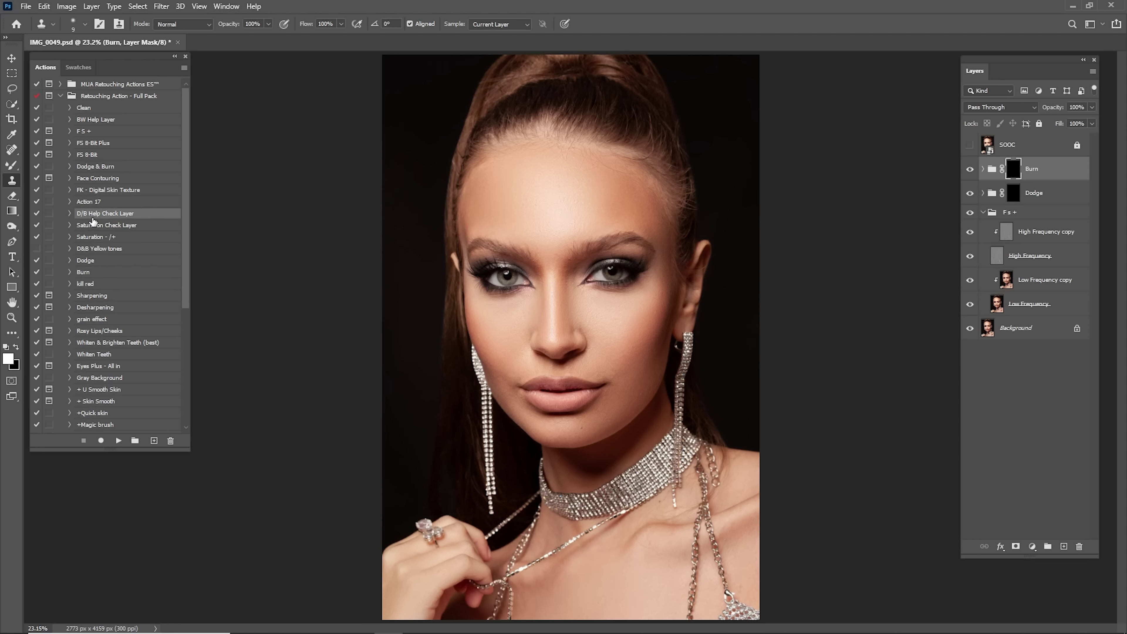
left_click(117, 439)
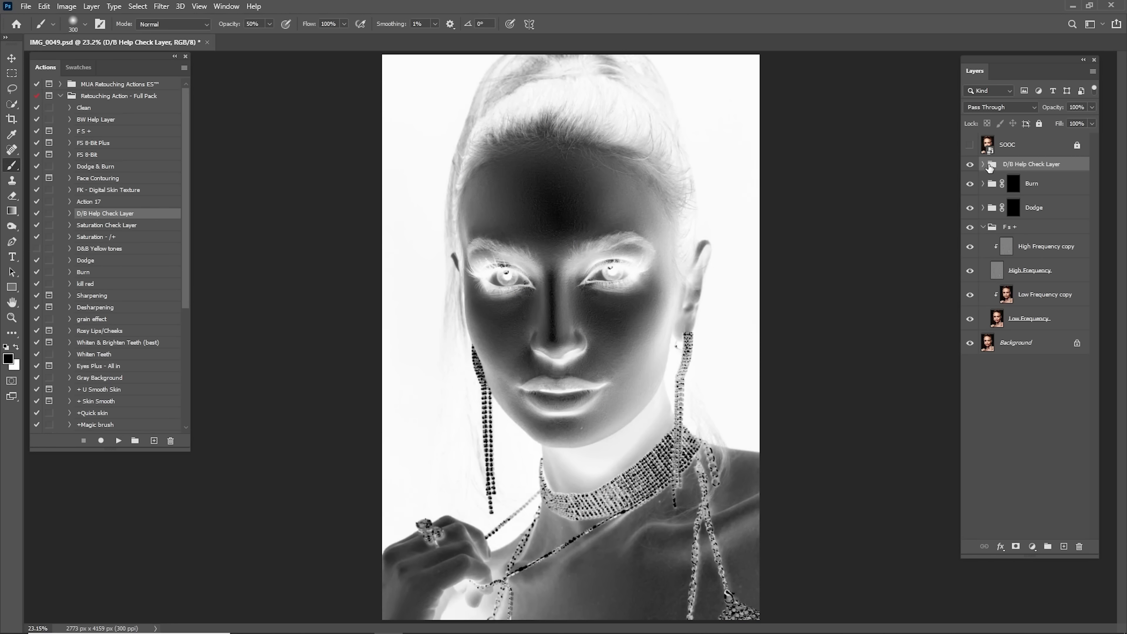
Raise the black input level of the Levels 1 adjustment in the D/B Help Check Layer group to 20
left_click(983, 164)
left_click(999, 185)
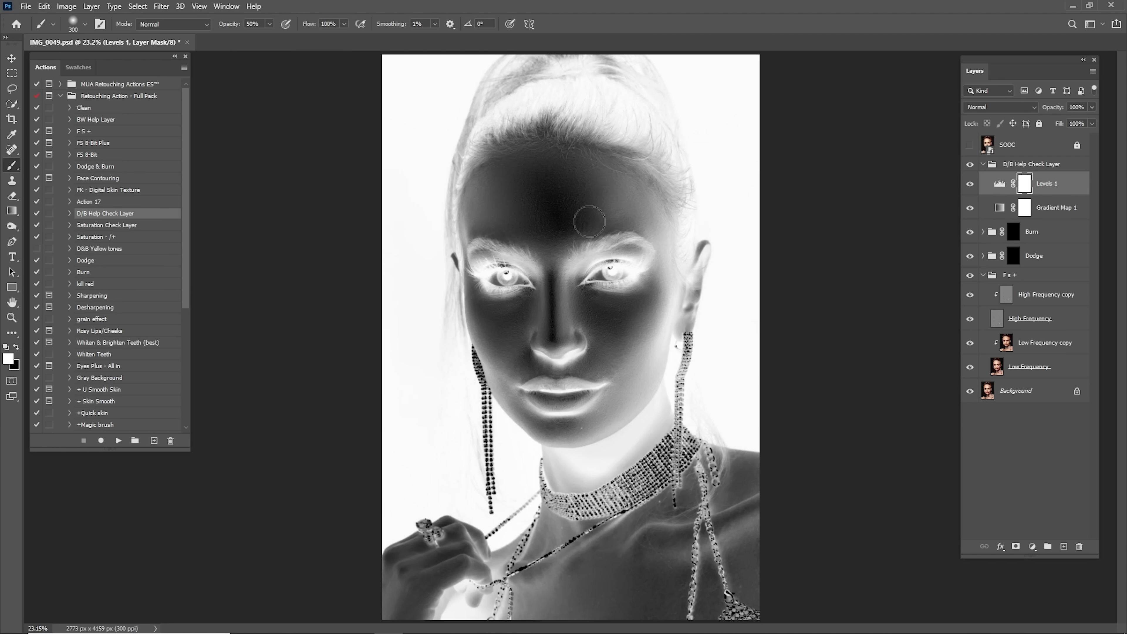
double_click(1000, 184)
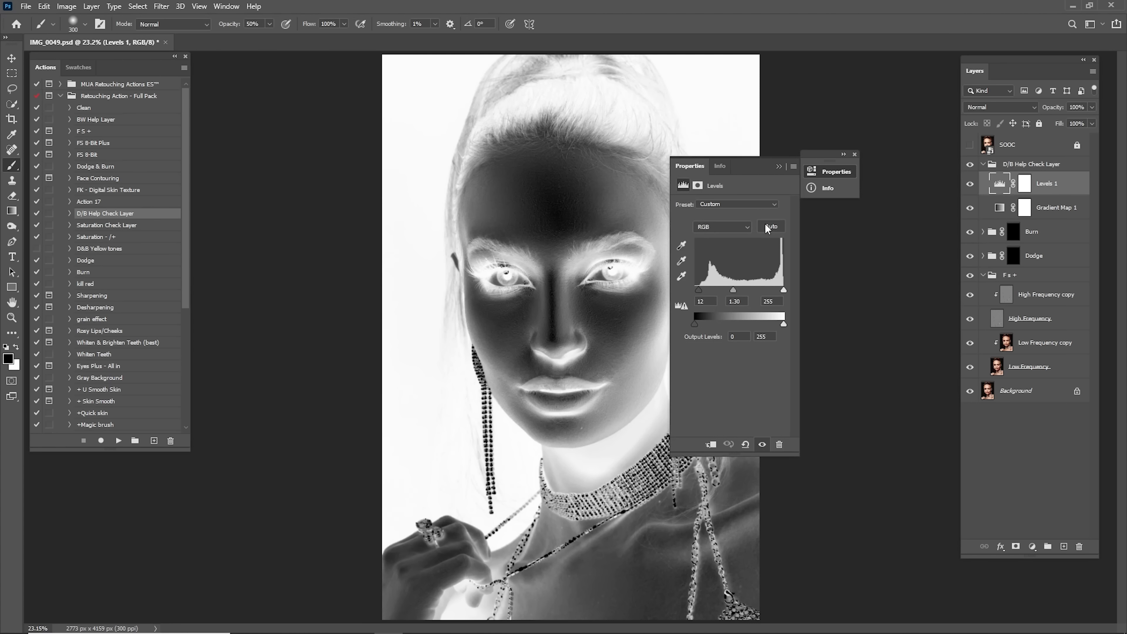
left_click_drag(699, 295, 702, 296)
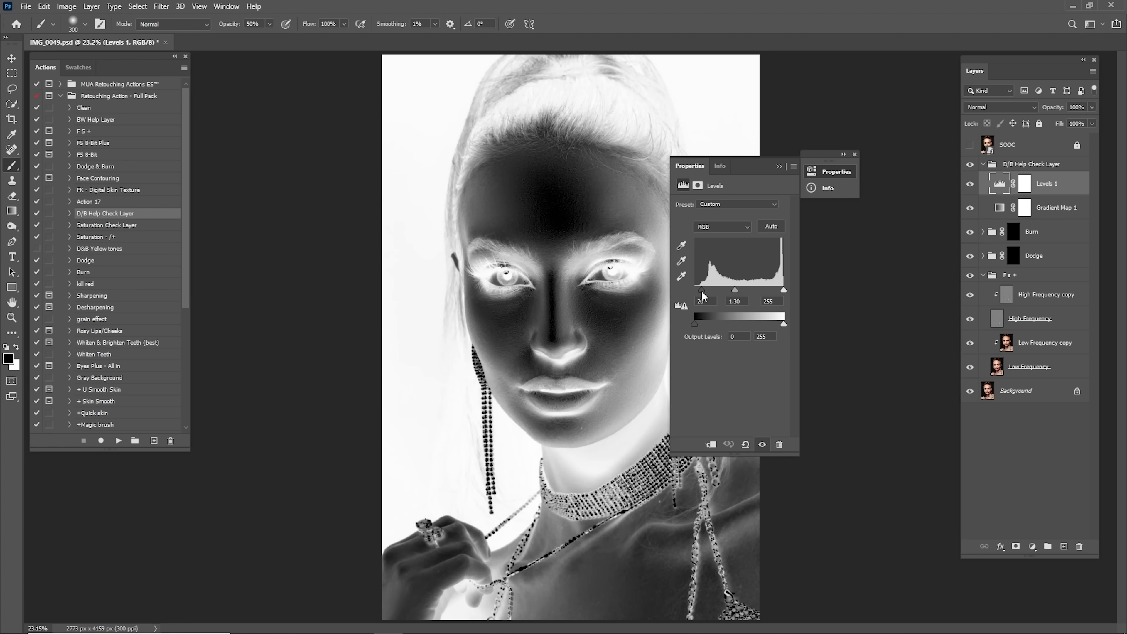
left_click(780, 167)
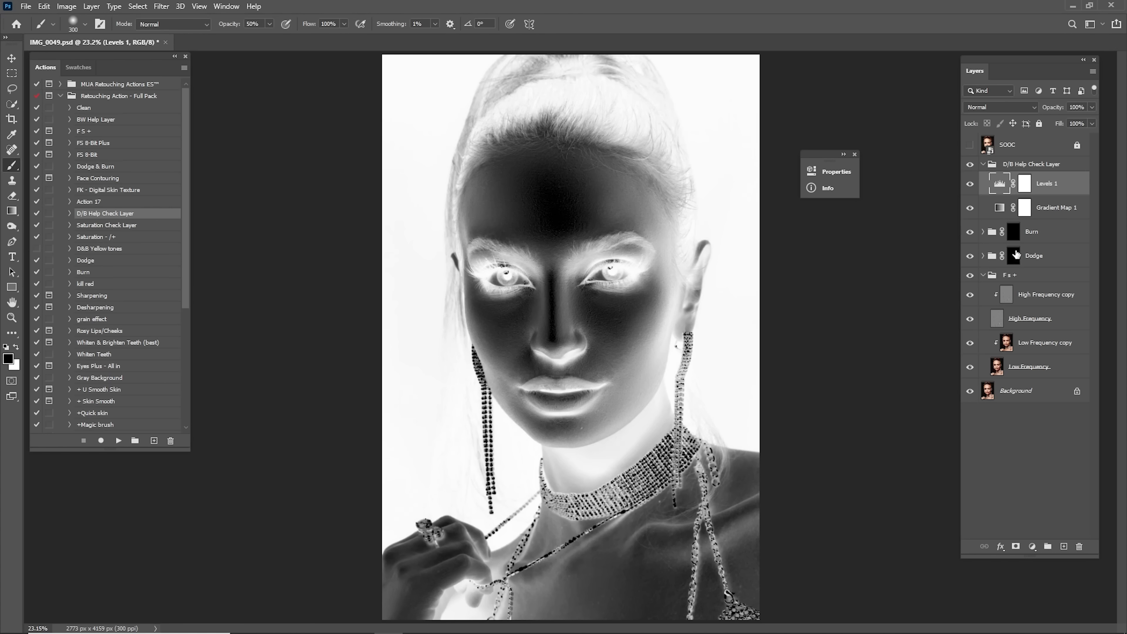
Paint white on the Dodge group's mask over the sides of the forehead, raising the brush opacity from 10% to 20%
left_click(1014, 255)
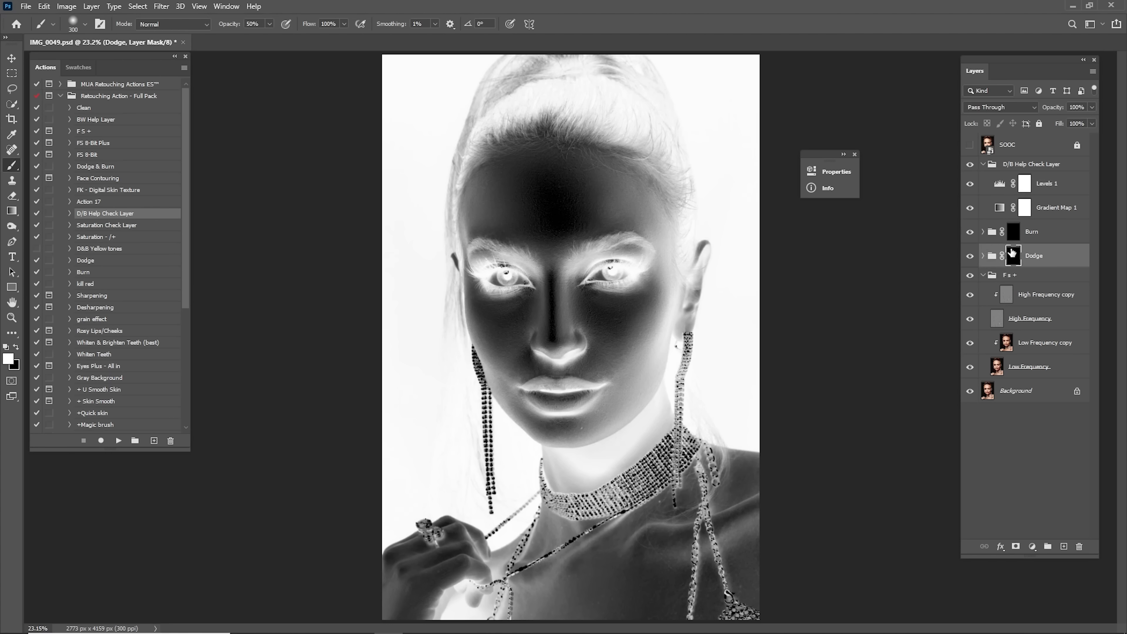
key("z")
left_click(518, 221)
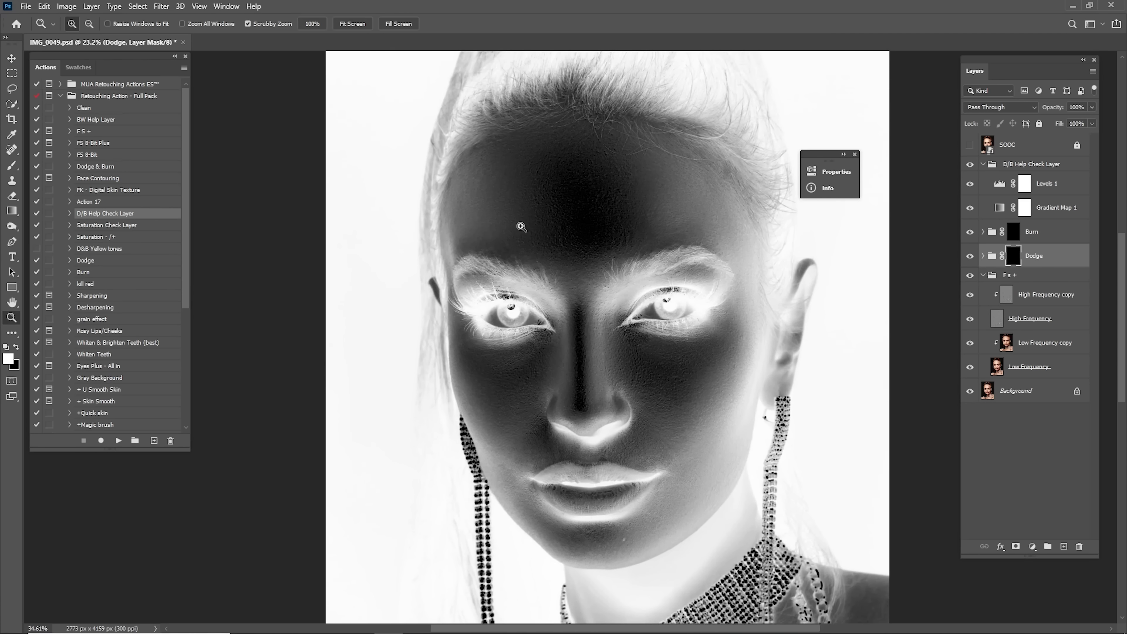
key("b")
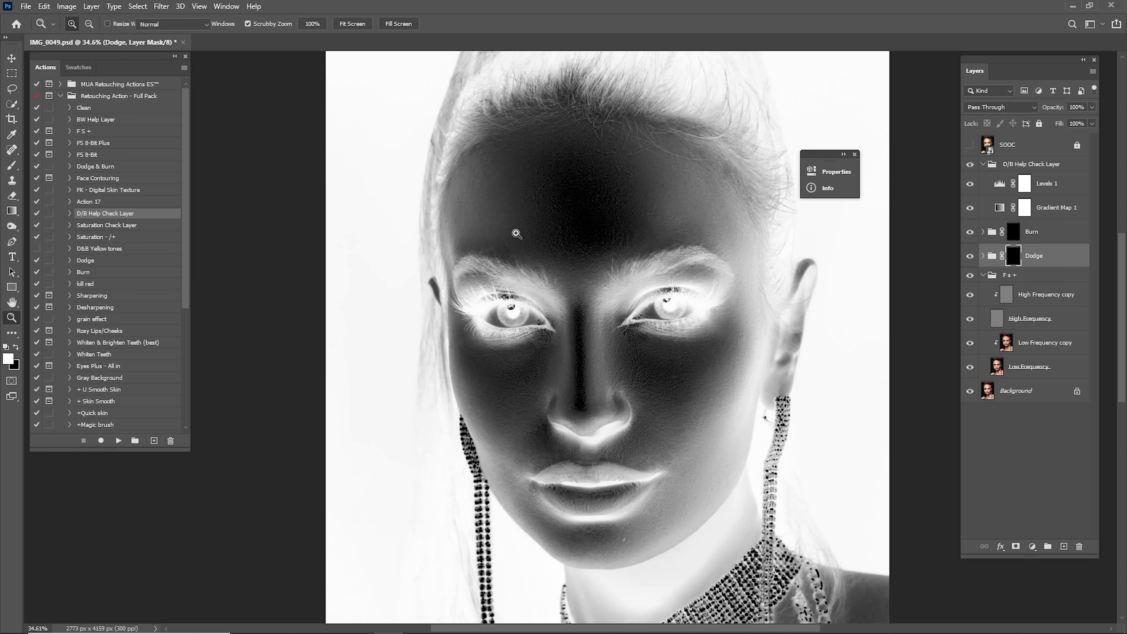
left_click_drag(537, 197, 488, 209)
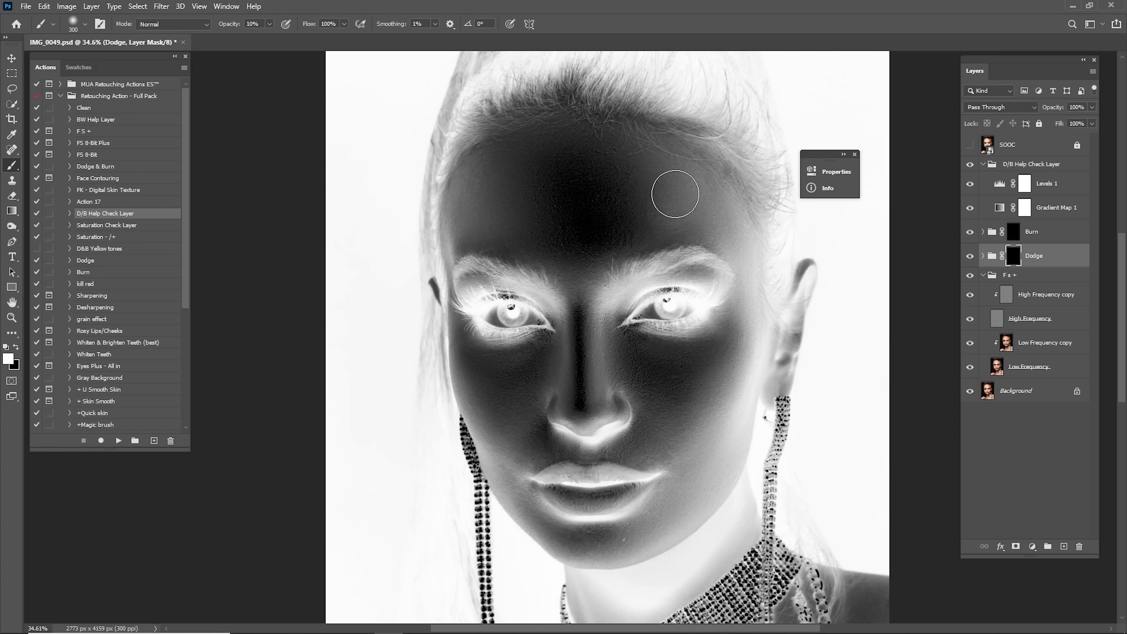
key("2")
key("bracketleft")
key("bracketright")
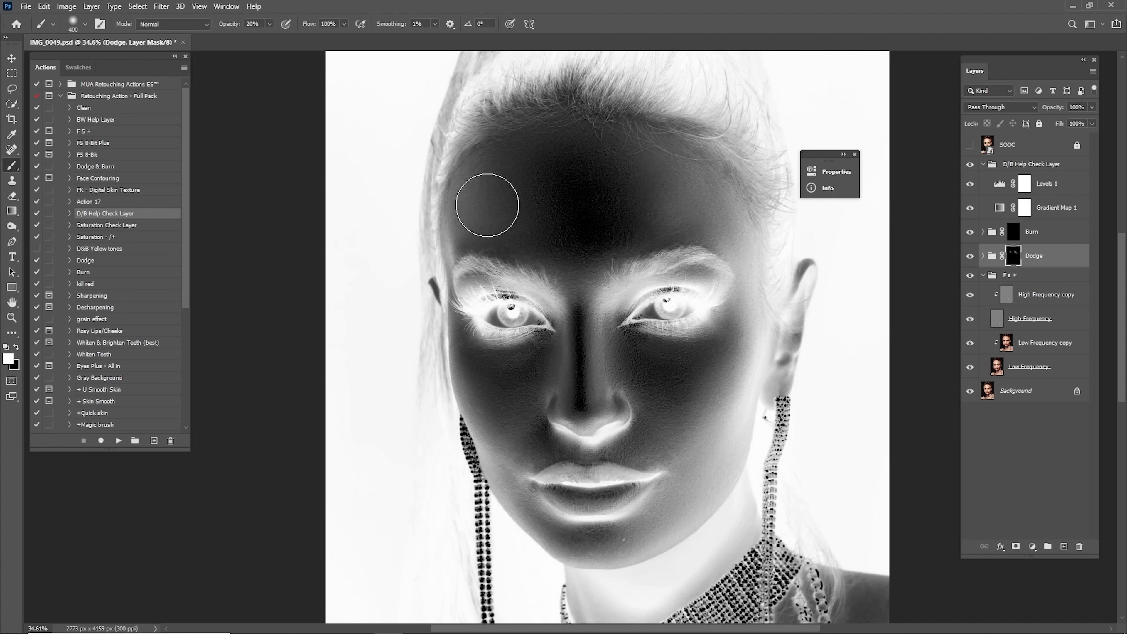
key("bracketleft")
key("bracketright")
key("bracketleft")
Paint white on the Burn group's mask over the middle of the forehead with a soft brush at 20% opacity
left_click(1015, 239)
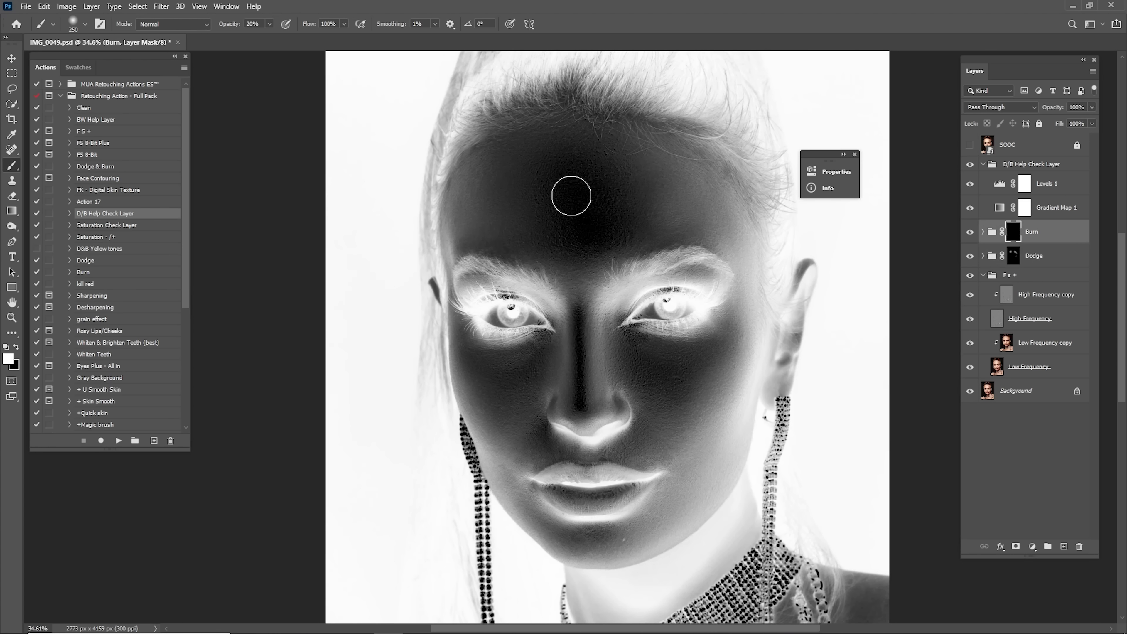
key("bracketright")
key("bracketleft")
Paint the Dodge group's mask over the outer forehead, cheeks and mouth area at 20% opacity, varying the brush size
left_click(1014, 256)
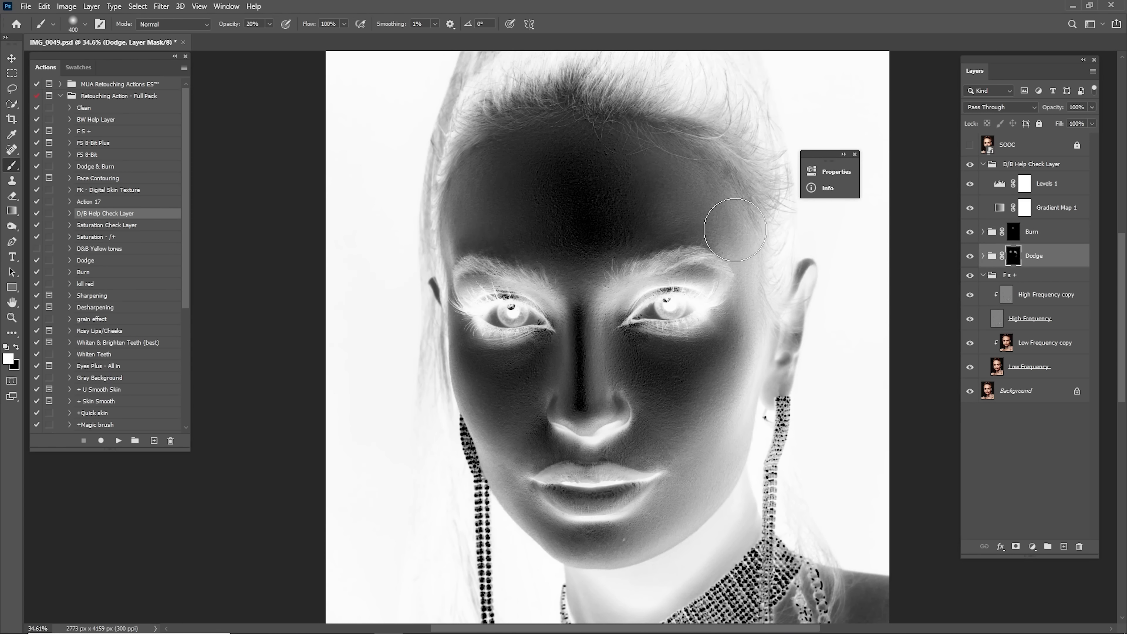
key("bracketleft")
key("bracketleft")
key("bracketright")
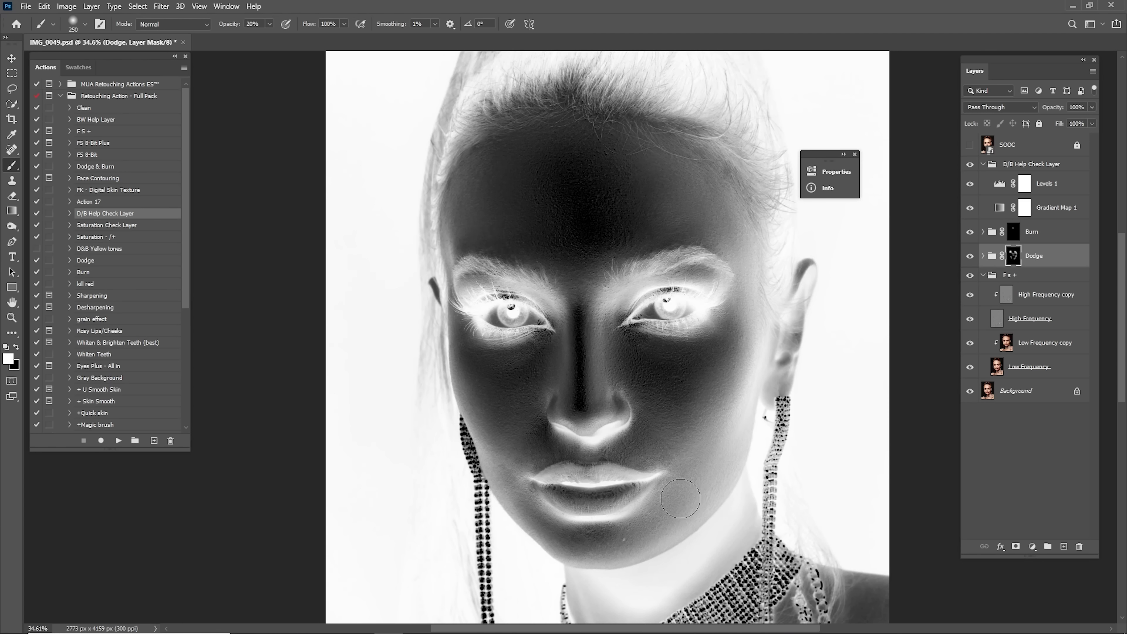
key("bracketleft")
key("bracketleft")
key("bracketleft")
key("bracketright")
key("bracketright")
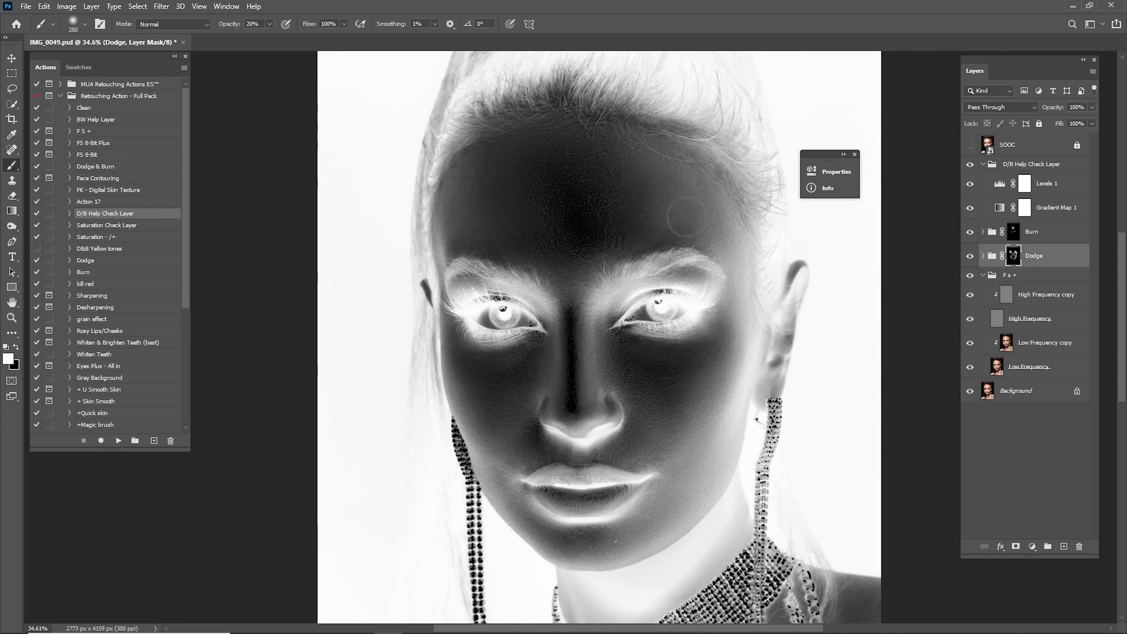
Continue painting the Burn group's mask over overly bright areas of the face, and hide the D/B Help Check Layer group
left_click(970, 232)
left_click(970, 232)
left_click(1013, 232)
key("bracketright")
key("bracketleft")
key("bracketleft")
key("bracketright")
key("bracketright")
left_click(970, 165)
Compare the portrait with and without the Burn and Dodge groups, checking the Dodge effect on its own
left_click_drag(970, 232, 971, 258)
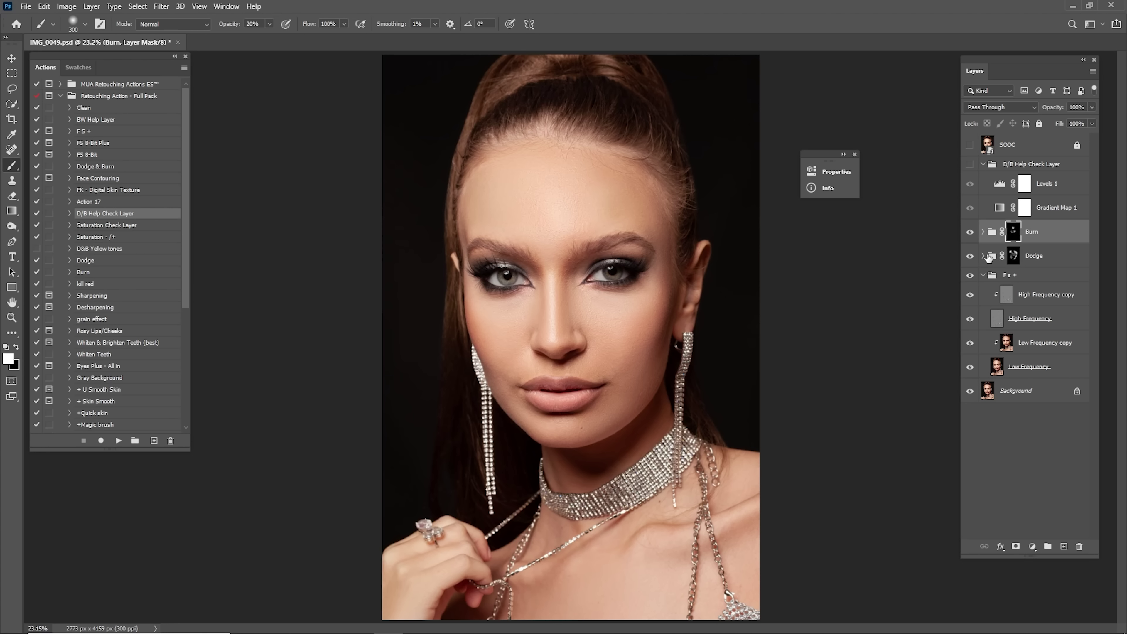
left_click(1013, 256)
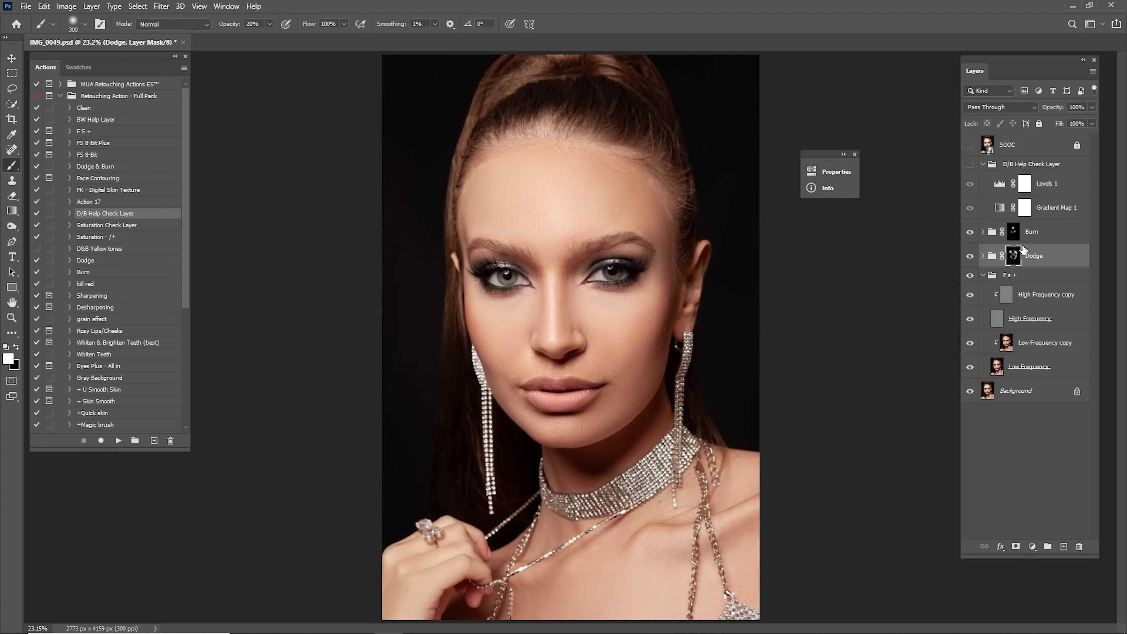
left_click(982, 164)
left_click_drag(970, 186, 968, 207)
left_click(968, 207)
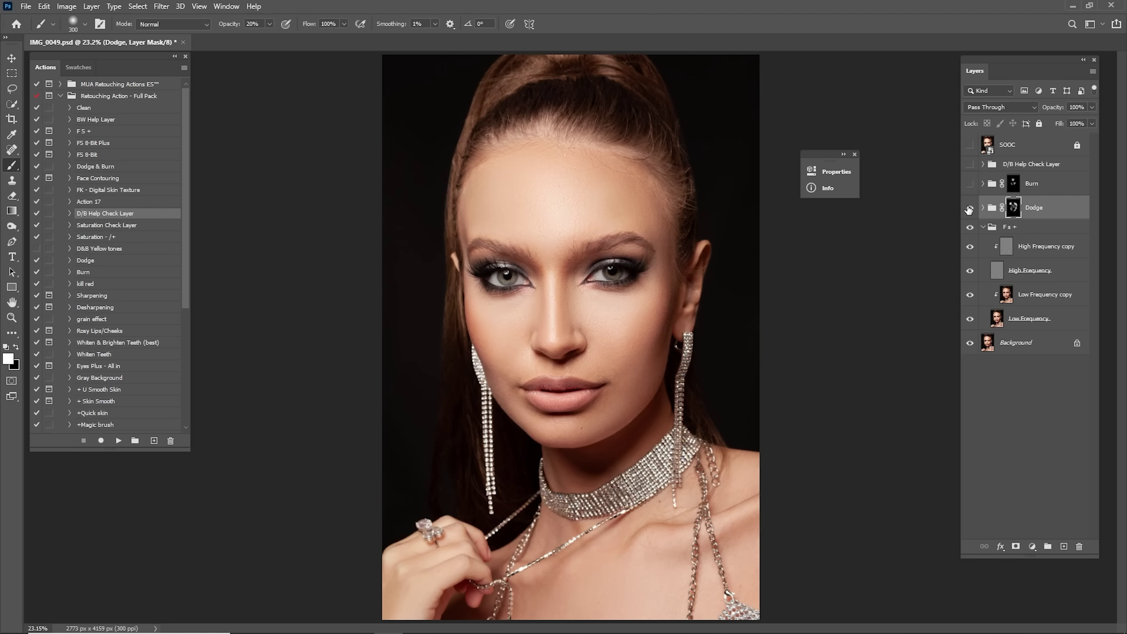
left_click(969, 209)
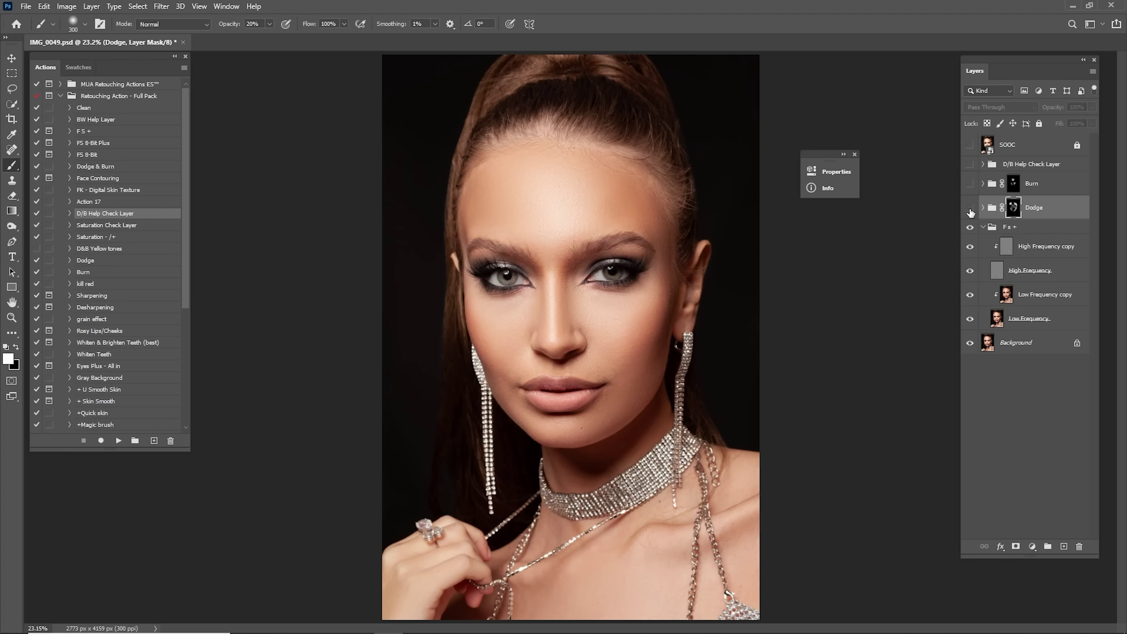
left_click(970, 208)
left_click(970, 209)
left_click(971, 209)
Review the Dodge group's Desaturate layer and overall effect, and set the Dodge group's opacity to 45%
left_click(982, 208)
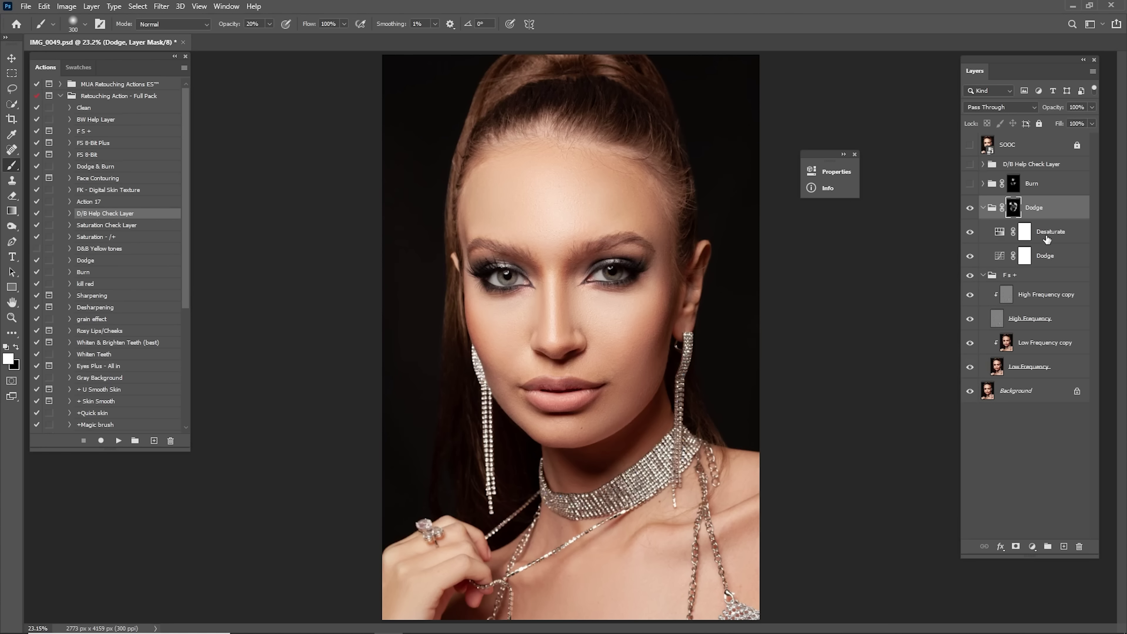
left_click(1035, 233)
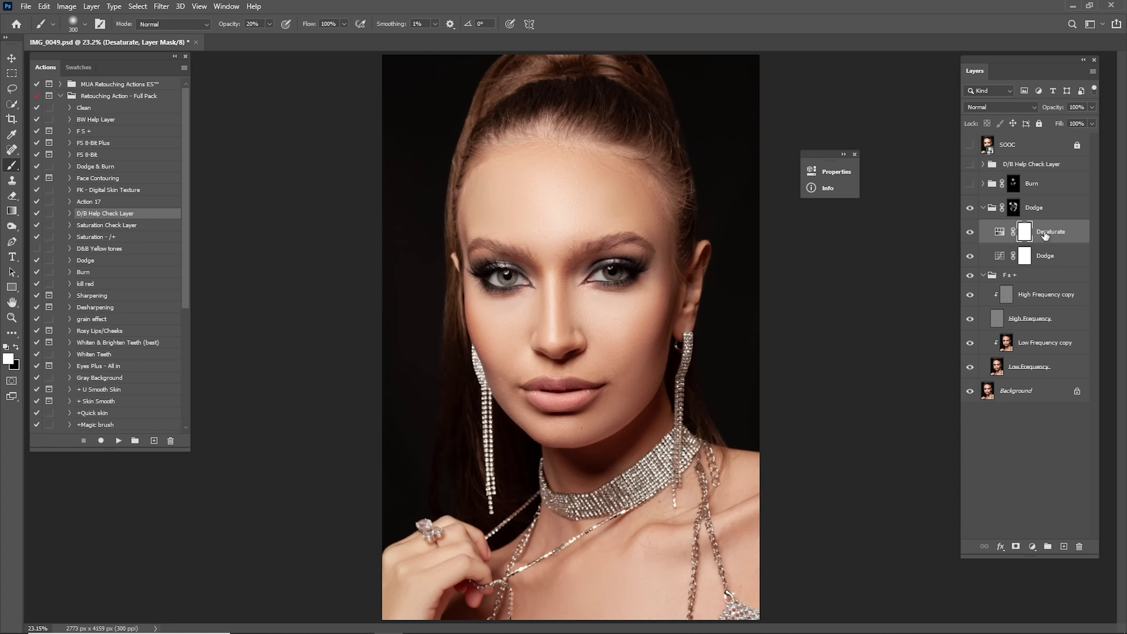
left_click(982, 208)
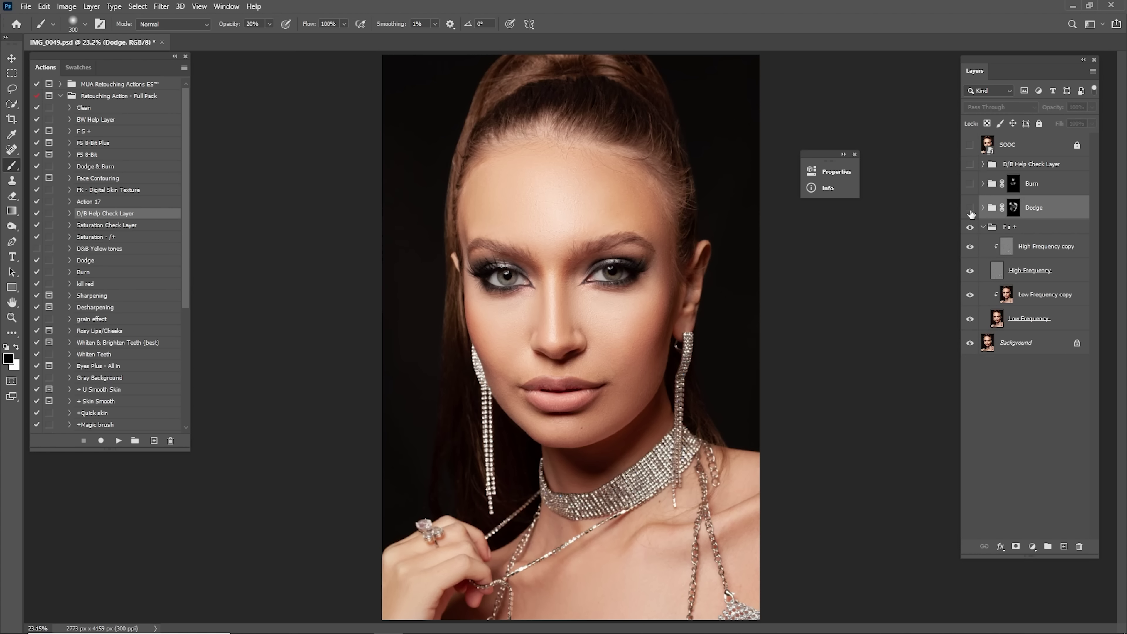
left_click(970, 210)
left_click(970, 209)
left_click(969, 208)
left_click(970, 208)
type("45")
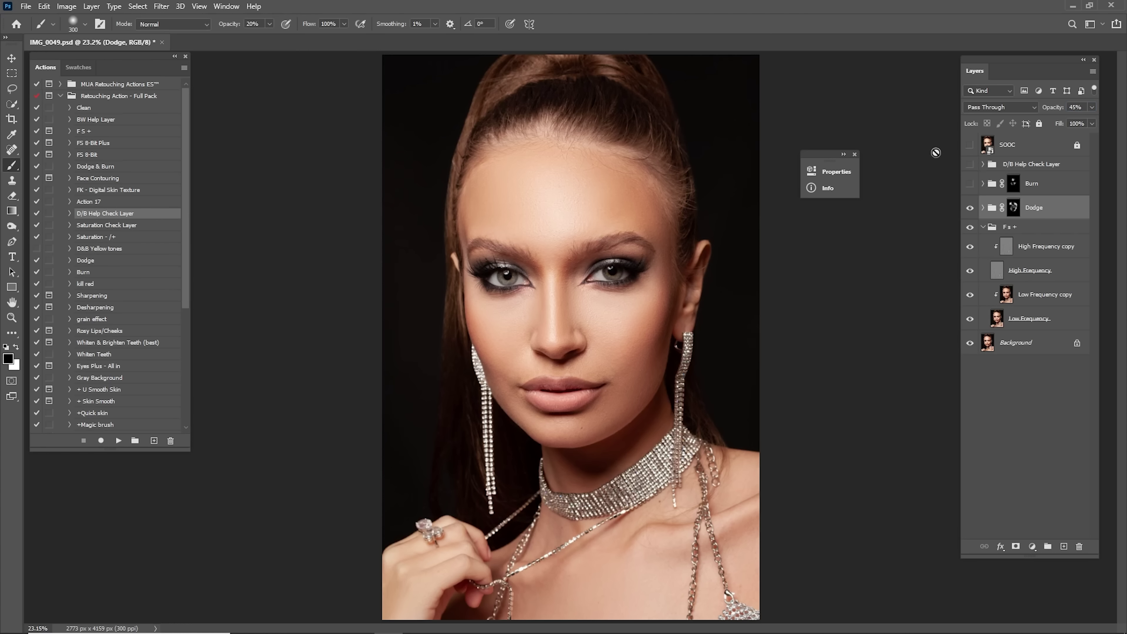
Show the Burn group and set the opacity of its Saturate layer to 35%
left_click(970, 185)
left_click(970, 183)
left_click(1013, 184)
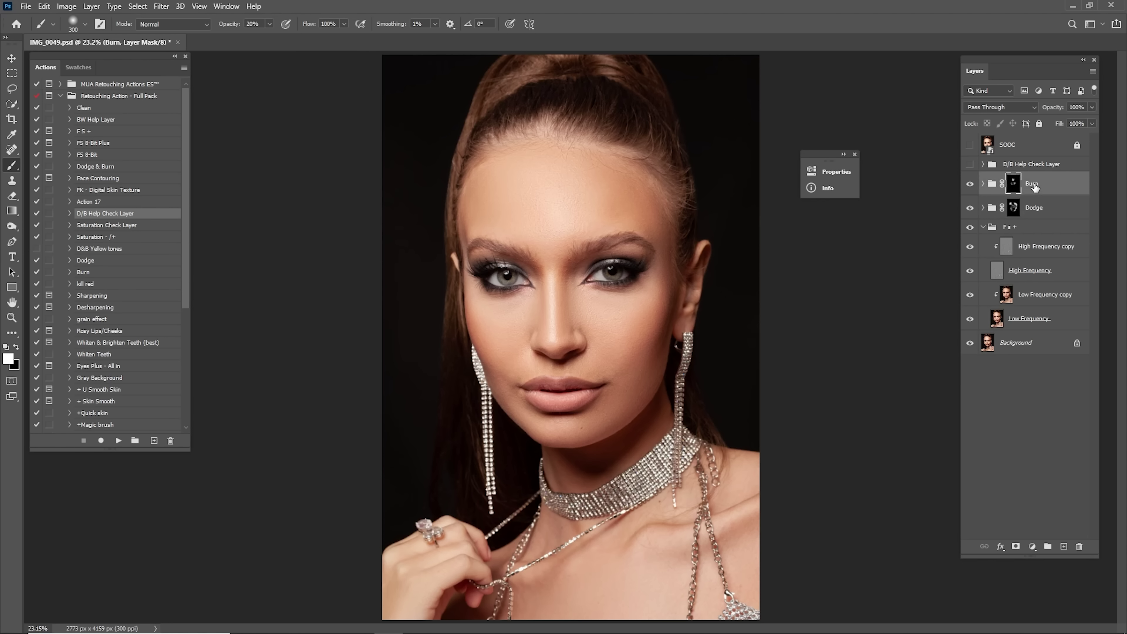
left_click(983, 184)
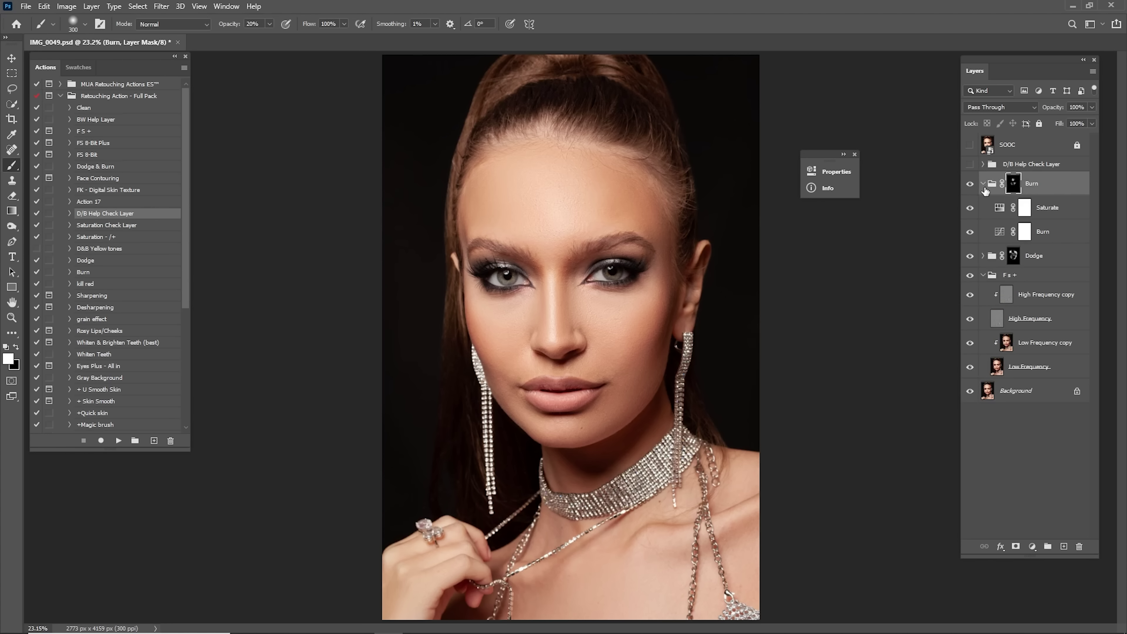
left_click(1058, 213)
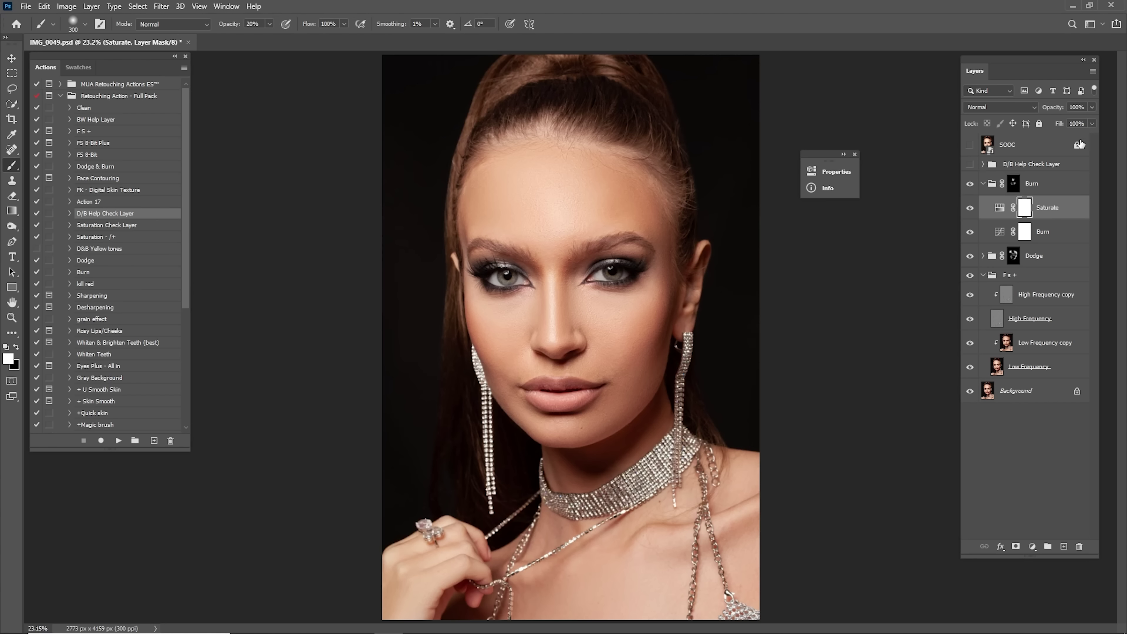
type("35")
left_click(983, 183)
Check the Burn effect close up on the forehead and set the Burn group's opacity to 45%
key("z")
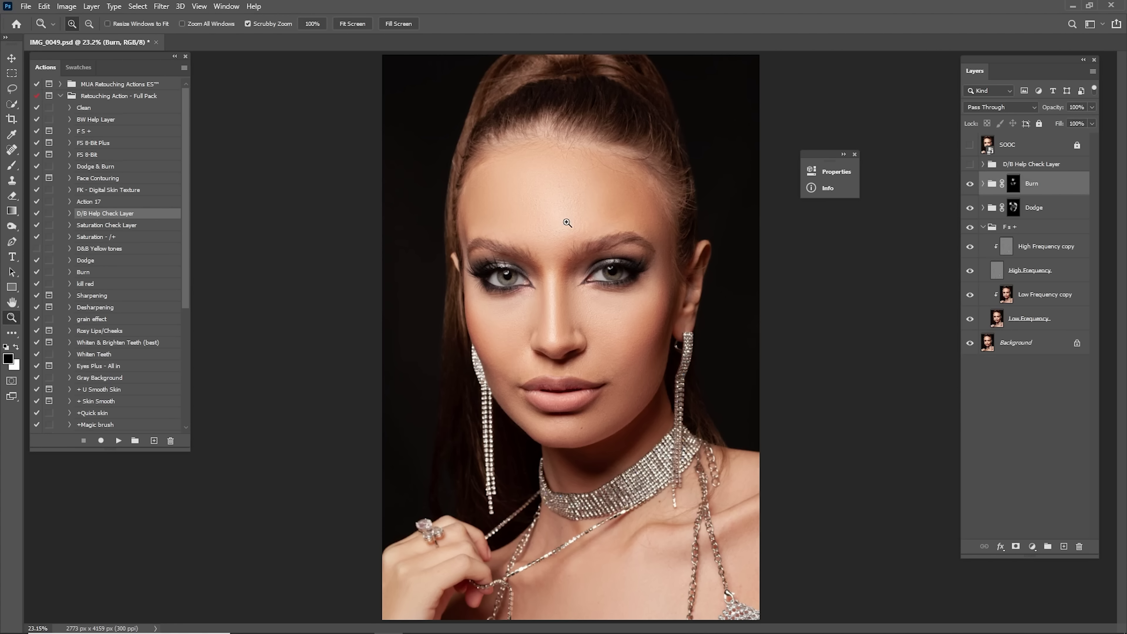
left_click_drag(571, 226, 612, 248)
left_click(969, 184)
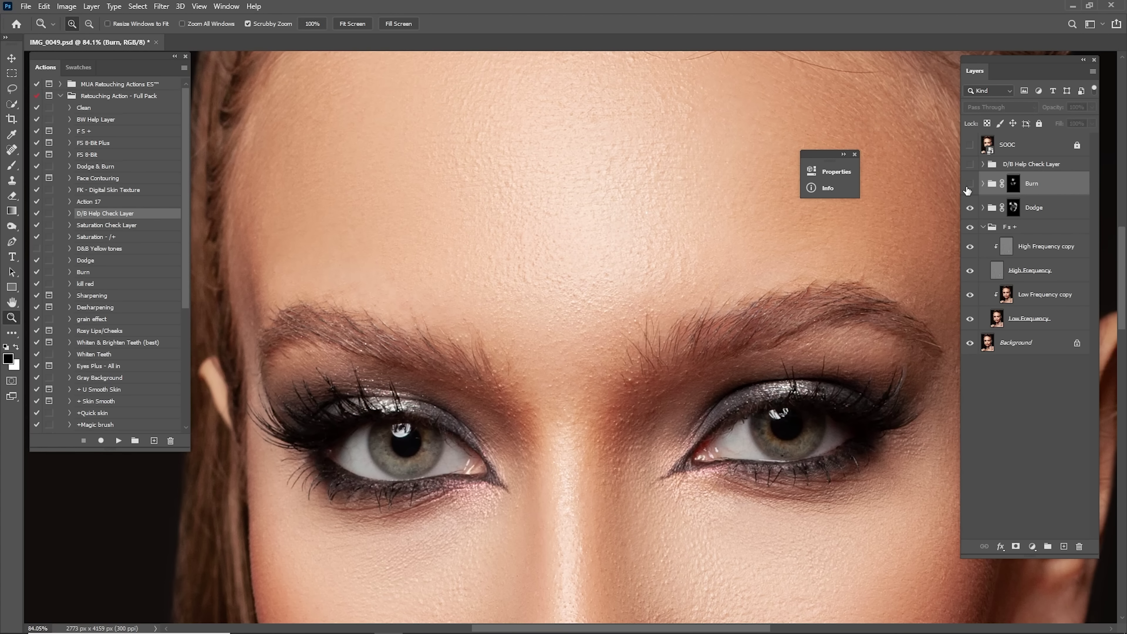
left_click(970, 184)
key("ctrl+0")
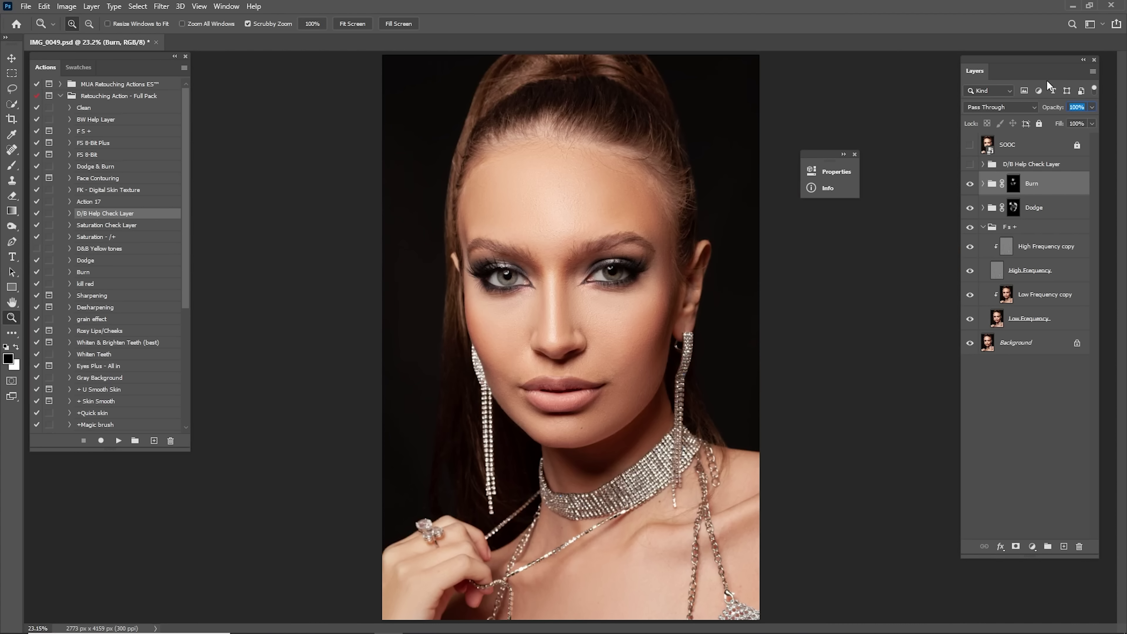
type("45")
key("Return")
Compare the dodged and burned portrait with the original by toggling the SOOC layer
left_click(970, 145)
left_click(970, 145)
left_click(970, 145)
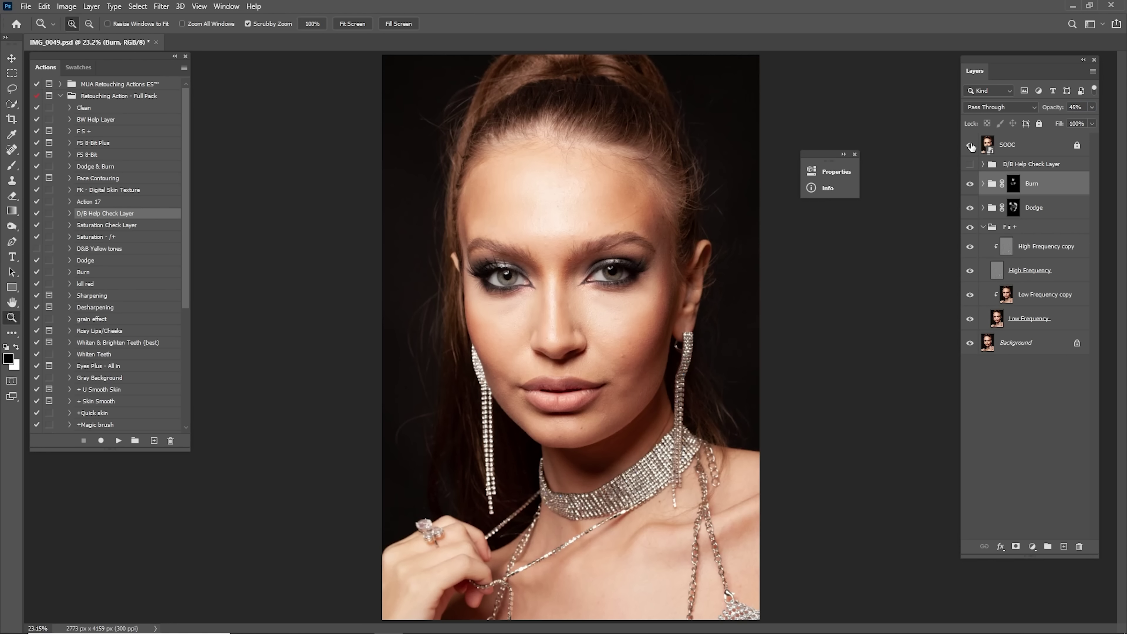
left_click(970, 146)
left_click(970, 145)
left_click(970, 145)
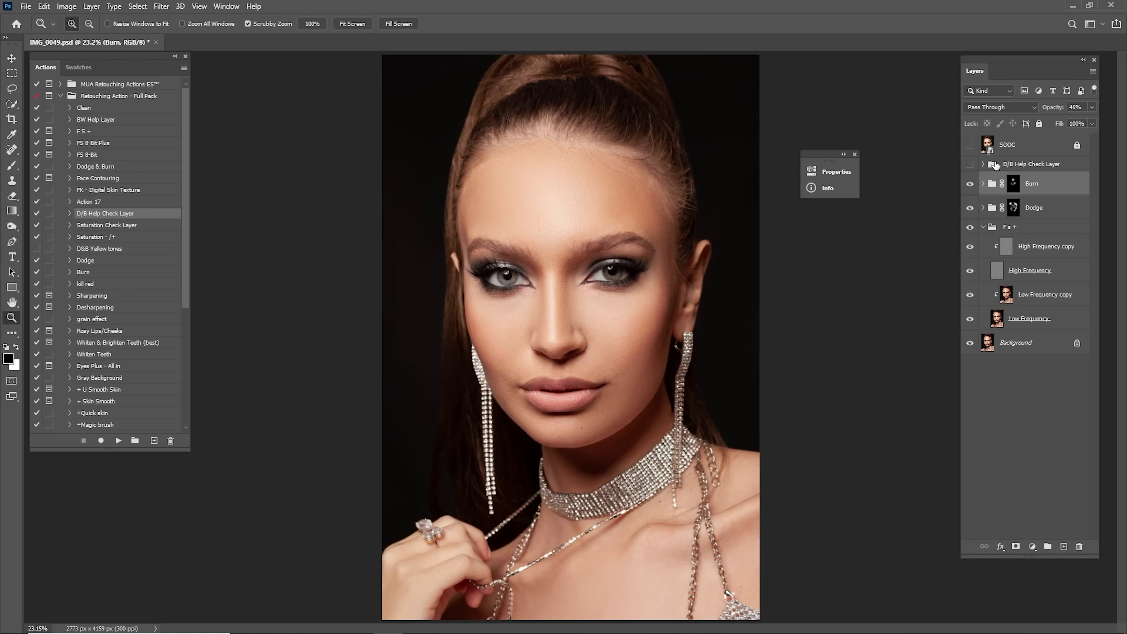
Duplicate the Dodge group and fill the copy's layer mask with black
left_click(1030, 214)
key("x")
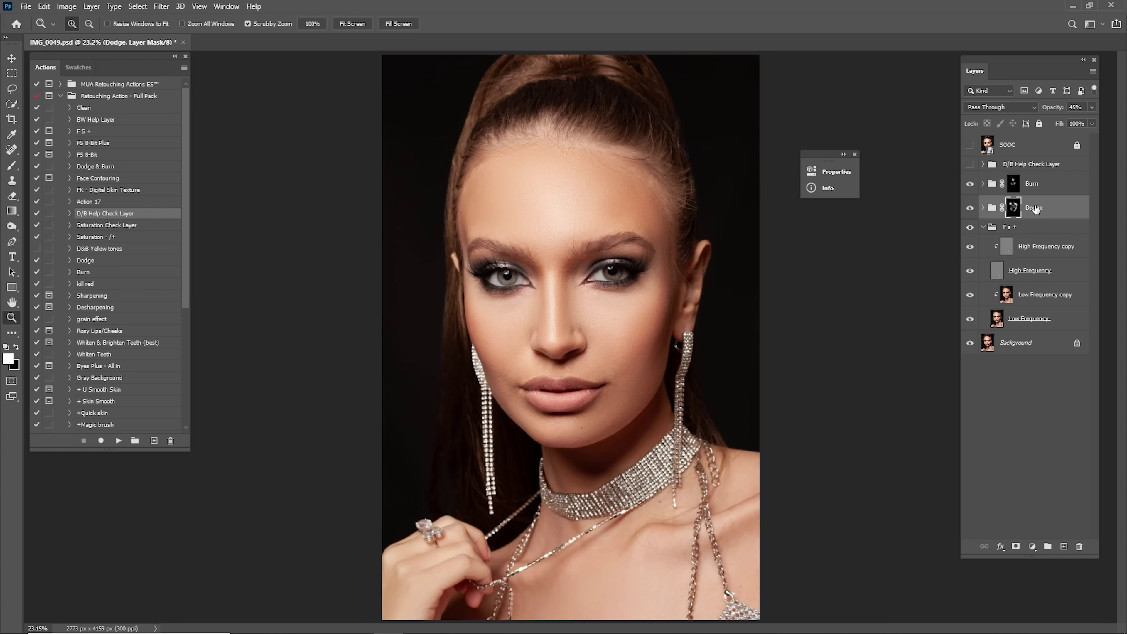
mouse_move(1035, 208)
left_mouse_down()
mouse_move(1051, 527)
mouse_move(1063, 546)
left_mouse_up()
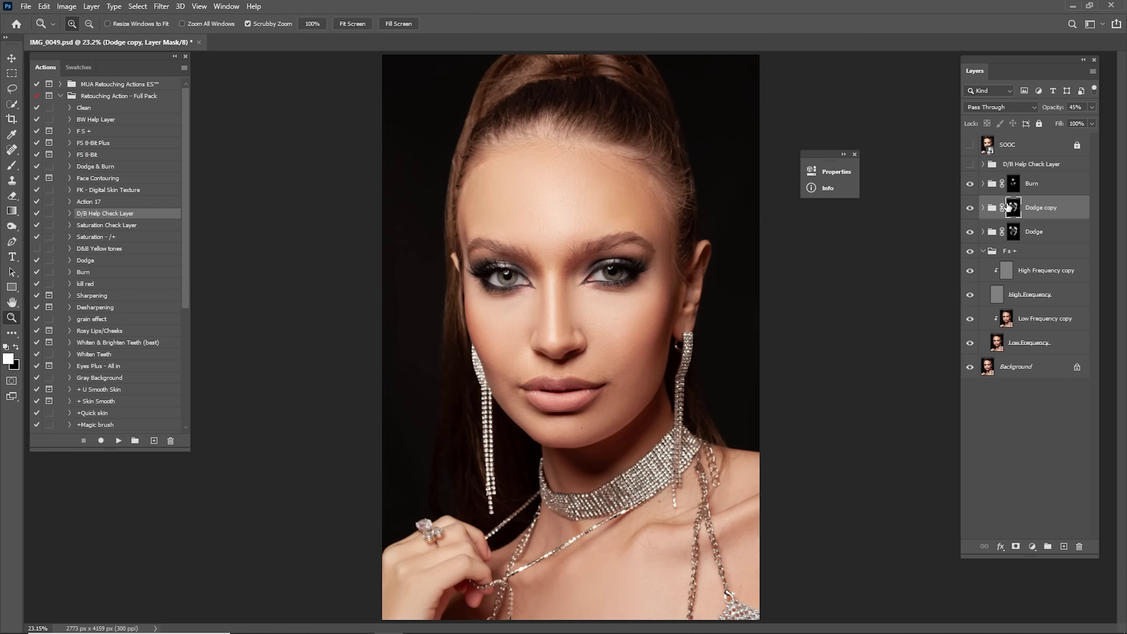
key("ctrl+BackSpace")
Brighten the forehead and nose bridge by painting white on the Dodge copy mask with a soft brush at 10% opacity
mouse_move(553, 227)
left_mouse_down()
mouse_move(576, 245)
mouse_move(609, 216)
left_mouse_up()
key("bracketright")
key("bracketright")
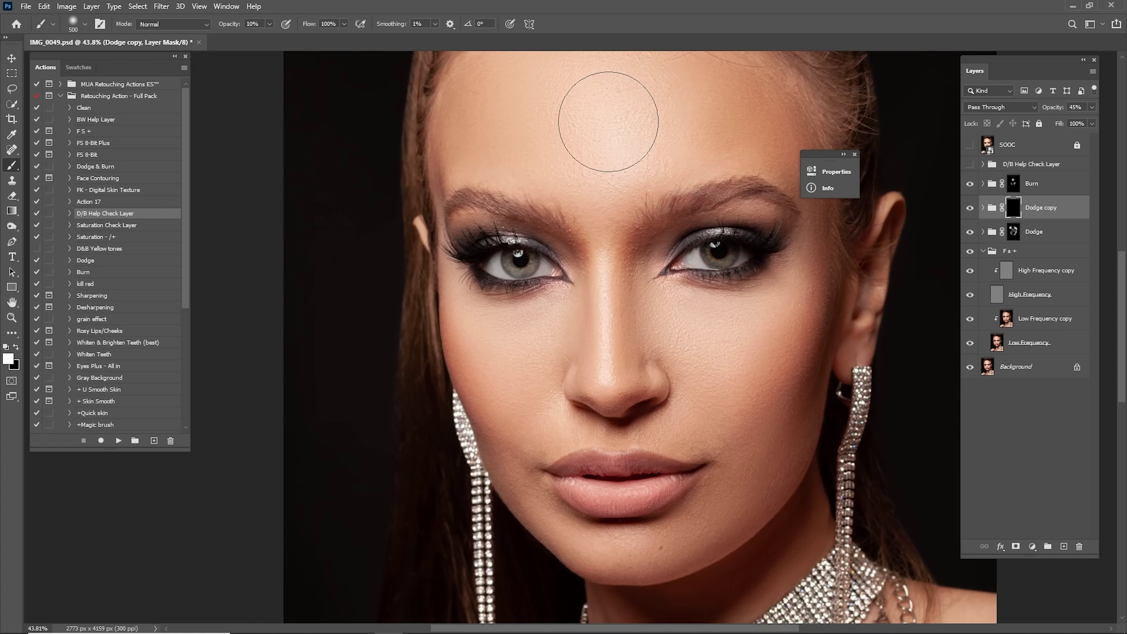
mouse_move(607, 122)
left_mouse_down()
mouse_move(589, 123)
mouse_move(614, 117)
mouse_move(620, 148)
left_mouse_up()
key("bracketleft")
key("bracketleft")
key("bracketleft")
key("bracketleft")
key("bracketleft")
key("bracketleft")
key("bracketleft")
key("bracketleft")
key("bracketleft")
key("bracketleft")
mouse_move(606, 294)
left_mouse_down()
mouse_move(609, 376)
mouse_move(602, 297)
left_mouse_up()
Raise the brush opacity to 30% and keep painting the facial highlights into the Dodge copy mask with varied brush sizes
key("bracketright")
key("bracketright")
key("bracketright")
key("bracketright")
key("bracketright")
key("bracketright")
key("bracketright")
key("bracketright")
key("bracketright")
key("bracketleft")
key("bracketleft")
key("bracketleft")
key("bracketleft")
key("bracketleft")
key("bracketleft")
key("3")
key("bracketright")
key("bracketright")
key("bracketright")
Set the Dodge copy group's opacity to 100% and check its effect by toggling the group's visibility
left_click(969, 208)
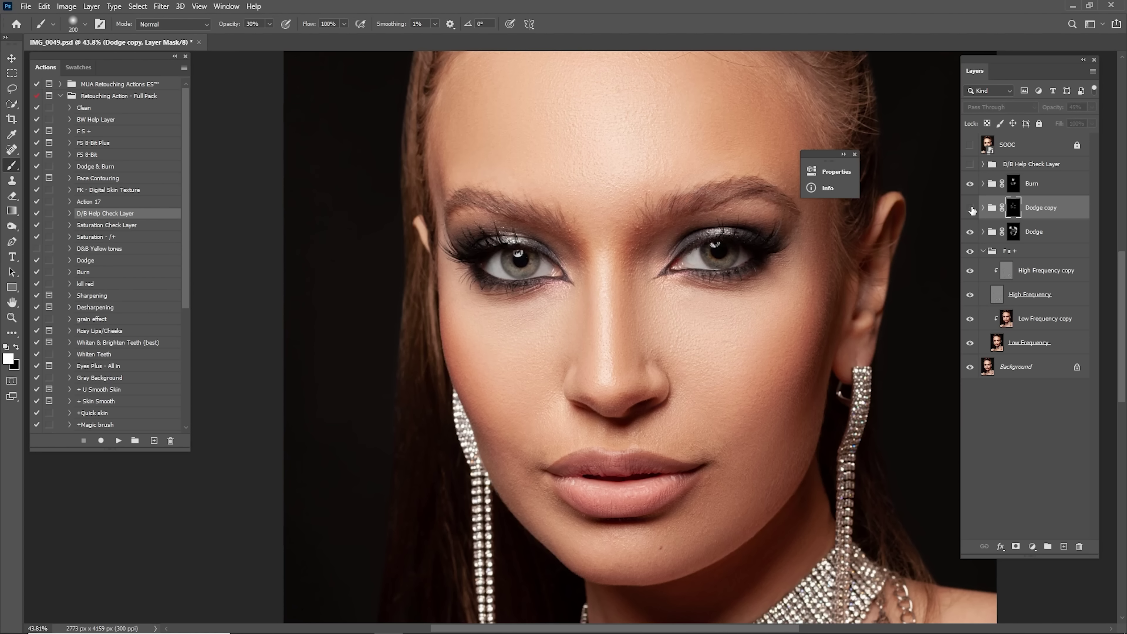
left_click(971, 208)
left_click_drag(1051, 109, 1094, 111)
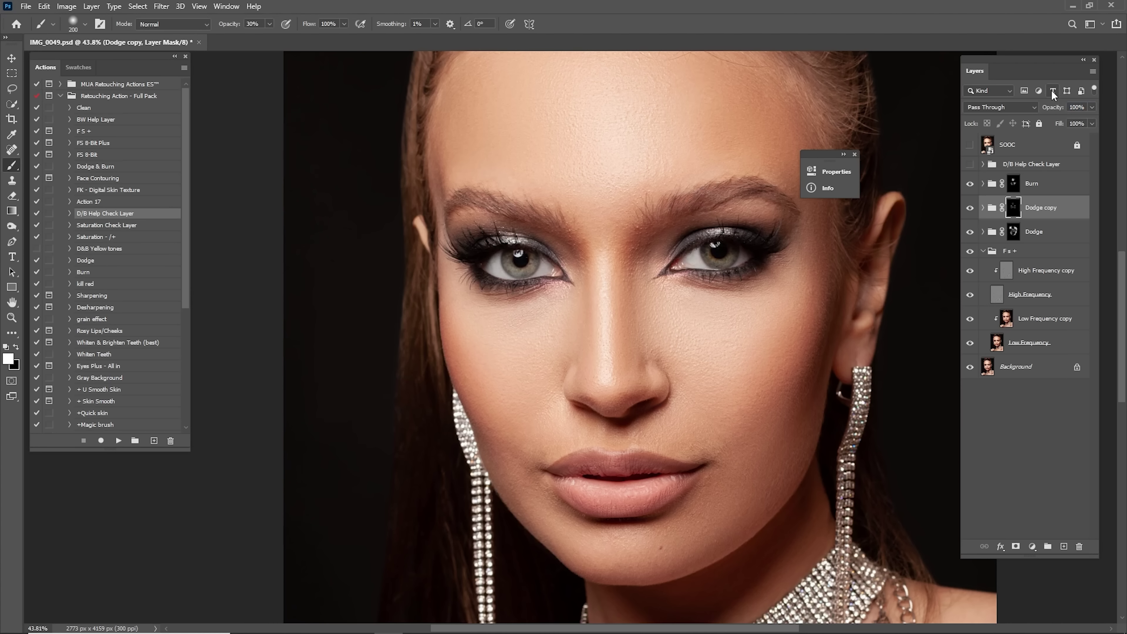
left_click(969, 208)
left_click(970, 207)
Refine the face highlights on the Dodge copy mask at 30% brush opacity, reducing the brush to 100 px for the nose bridge
key("bracketleft")
key("bracketleft")
key("bracketright")
key("bracketright")
key("bracketright")
key("bracketright")
key("bracketleft")
key("bracketleft")
key("bracketleft")
key("bracketleft")
key("bracketleft")
key("bracketleft")
key("bracketleft")
key("bracketleft")
key("bracketright")
key("bracketright")
key("bracketright")
key("bracketright")
key("bracketright")
key("bracketright")
key("bracketleft")
key("bracketleft")
key("bracketleft")
key("bracketleft")
key("bracketleft")
key("bracketleft")
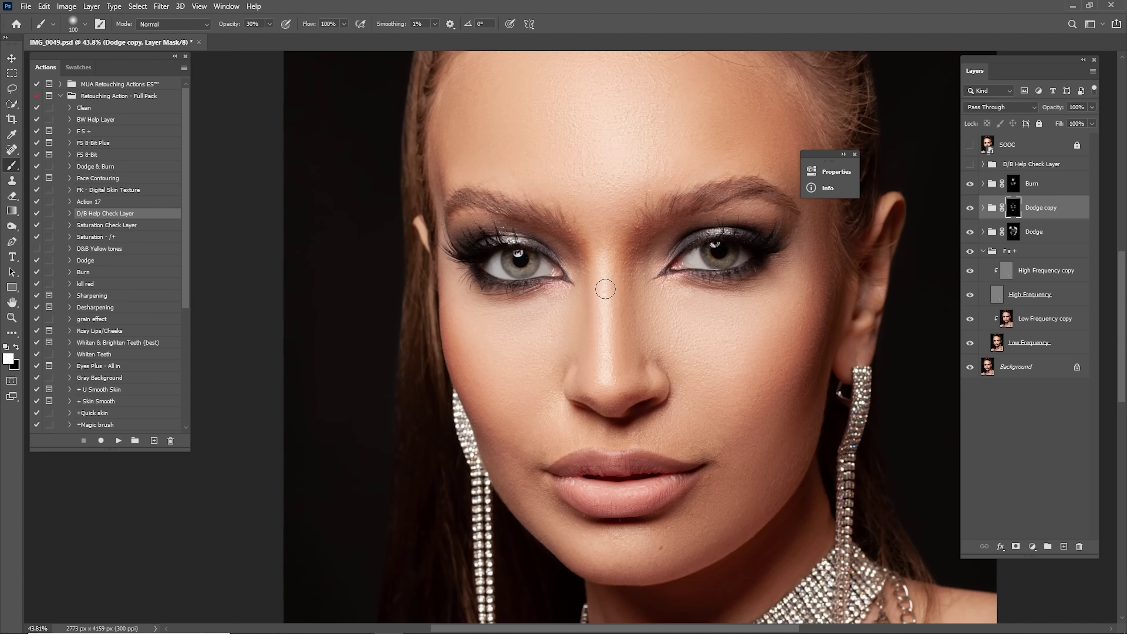
Enlarge the brush to 600 px and brighten the forehead on the Dodge copy mask
key("bracketright")
key("bracketright")
key("bracketright")
key("bracketright")
key("bracketright")
key("bracketright")
key("bracketright")
key("bracketright")
left_click_drag(669, 243, 705, 375)
key("bracketright")
key("bracketright")
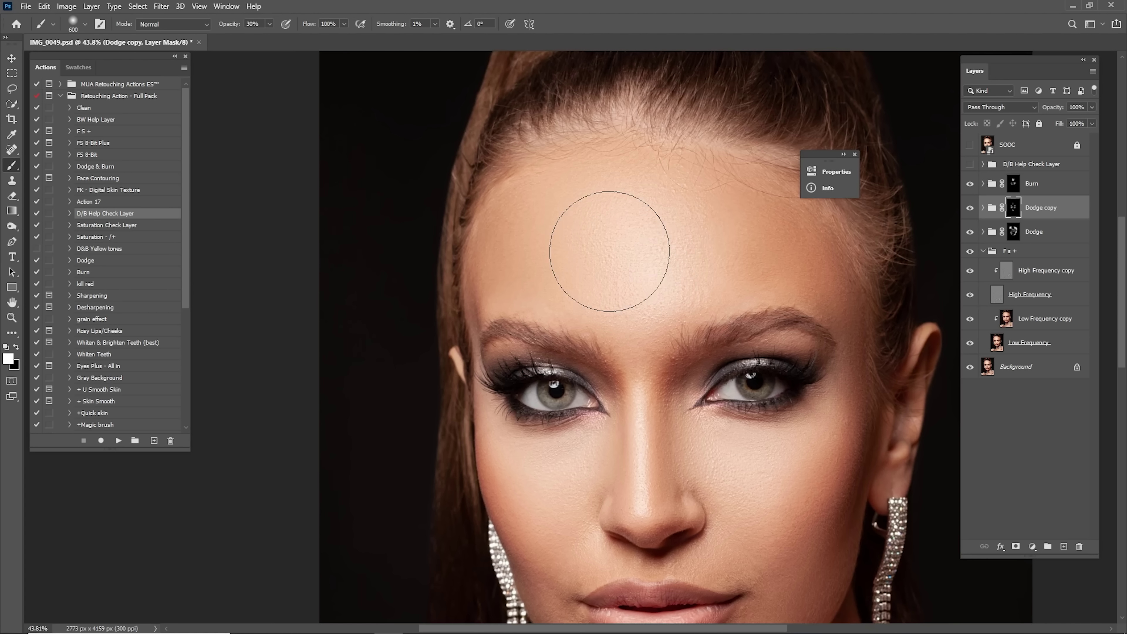
Brighten the skin of the shoulders and chest on the Dodge copy mask with a large soft brush at 30% opacity
key("ctrl+0")
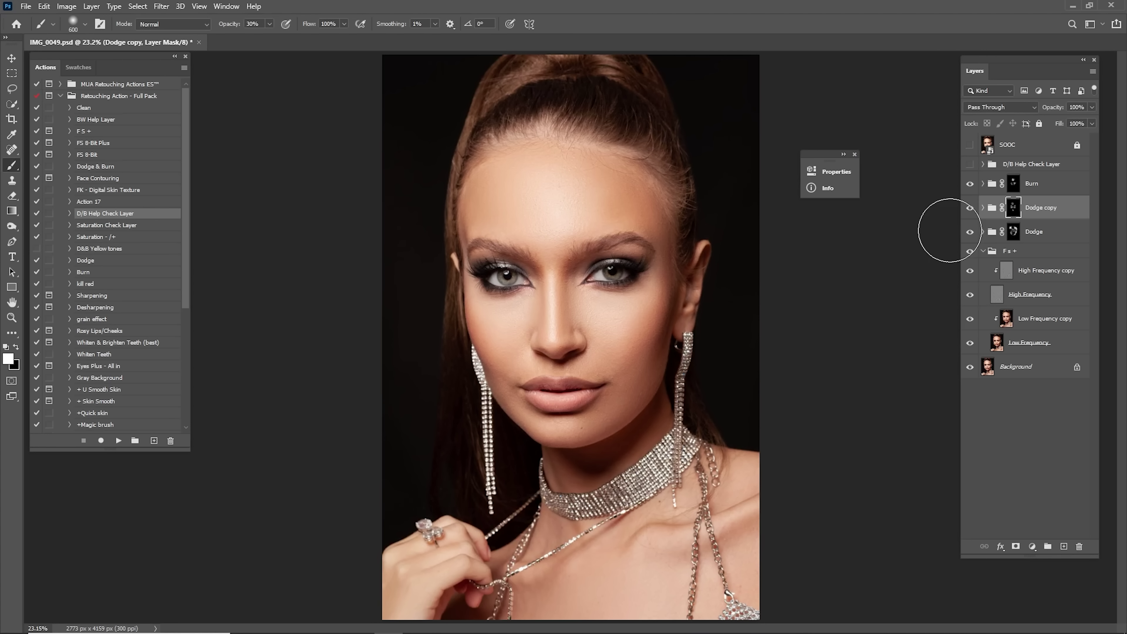
mouse_move(689, 463)
left_mouse_down()
mouse_move(647, 476)
mouse_move(667, 480)
left_mouse_up()
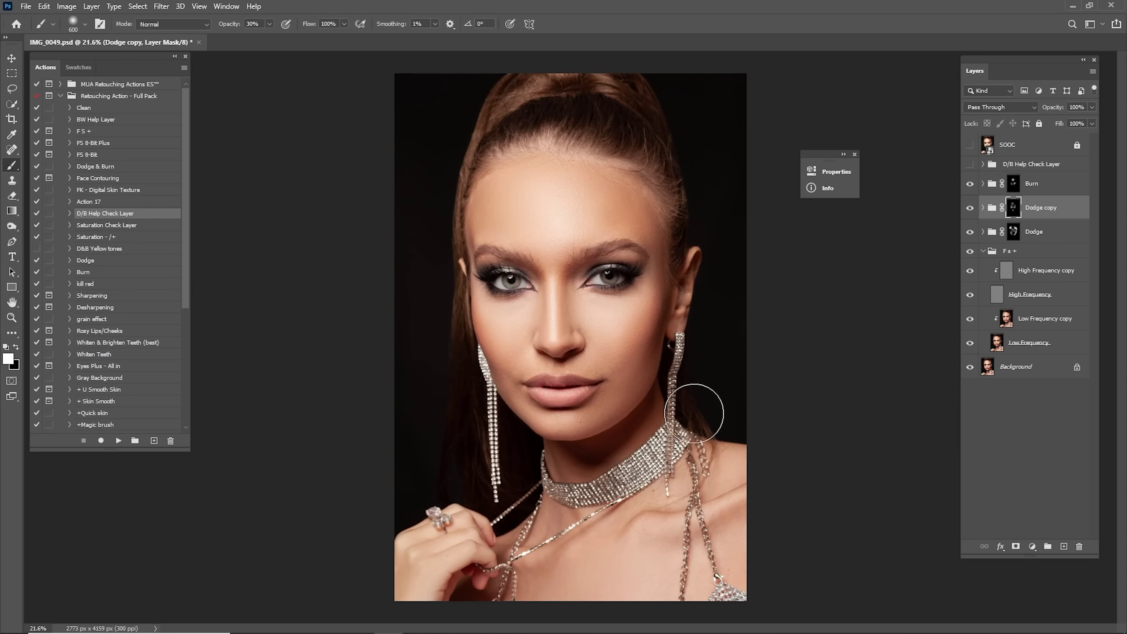
key("bracketleft")
key("bracketleft")
key("bracketright")
key("bracketright")
key("bracketright")
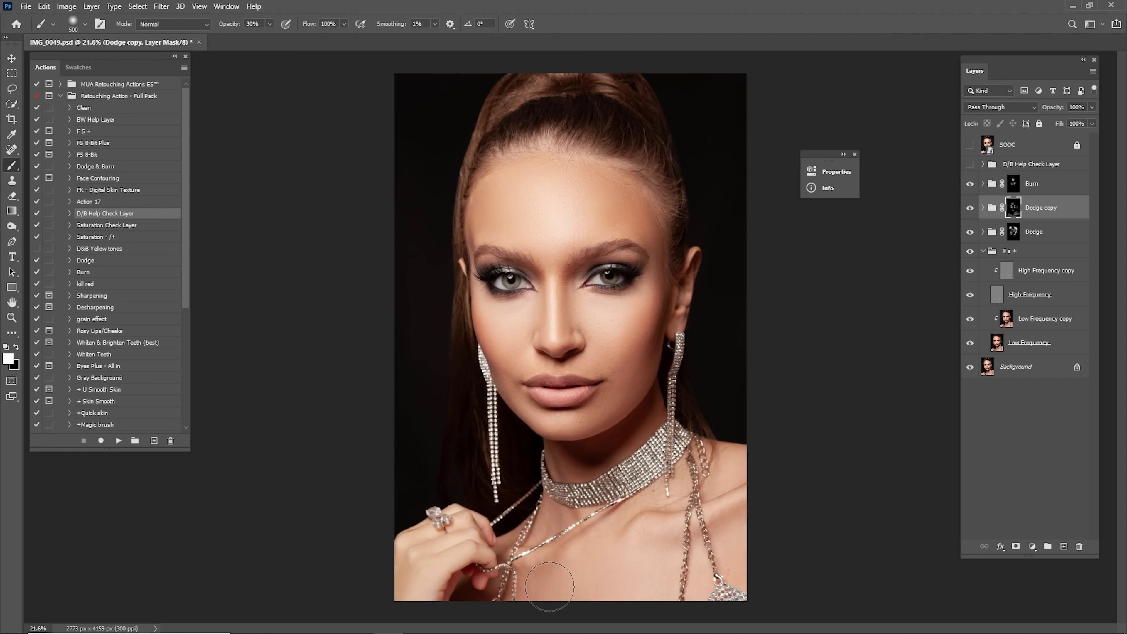
key("bracketleft")
key("bracketleft")
key("bracketleft")
key("bracketleft")
key("bracketleft")
key("bracketleft")
key("bracketleft")
key("bracketright")
key("bracketright")
key("bracketright")
key("bracketright")
key("bracketright")
key("bracketright")
Compare the result by toggling the Dodge copy group and SOOC layer, and set the Dodge copy group's opacity to 80%
left_click(971, 208)
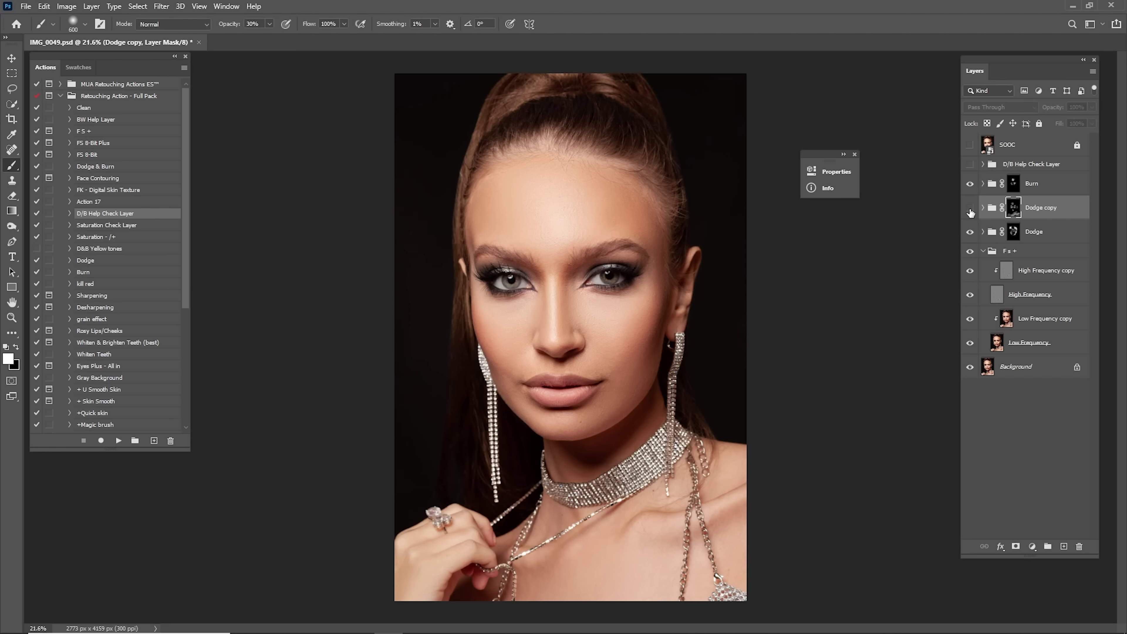
left_click(970, 207)
left_click(971, 208)
left_click(971, 207)
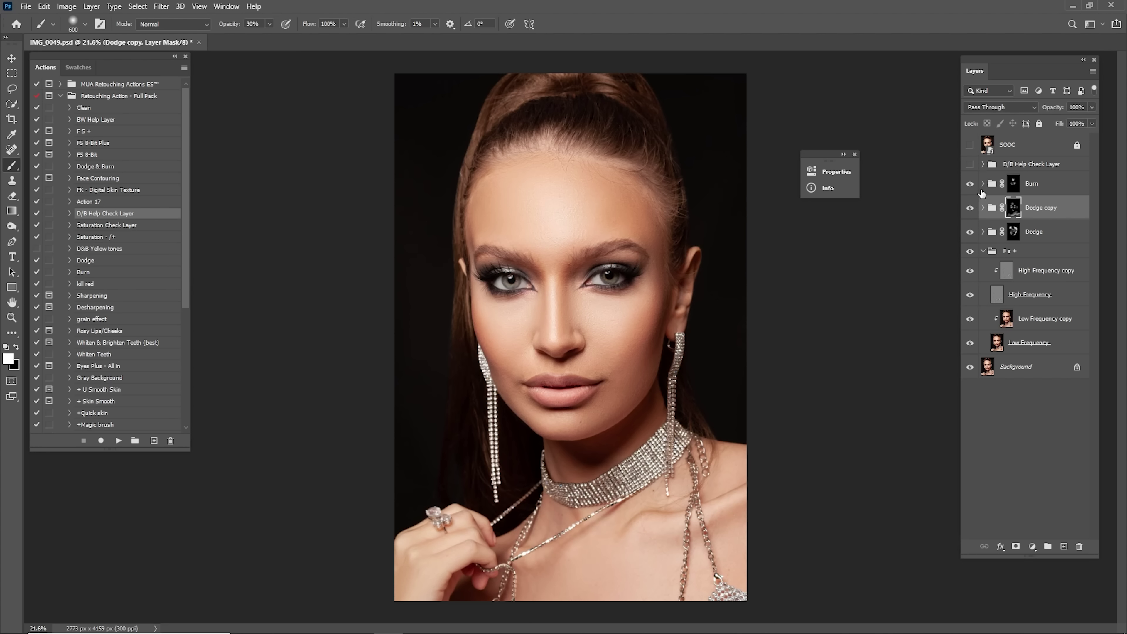
left_click(969, 145)
left_click(969, 144)
left_click(969, 144)
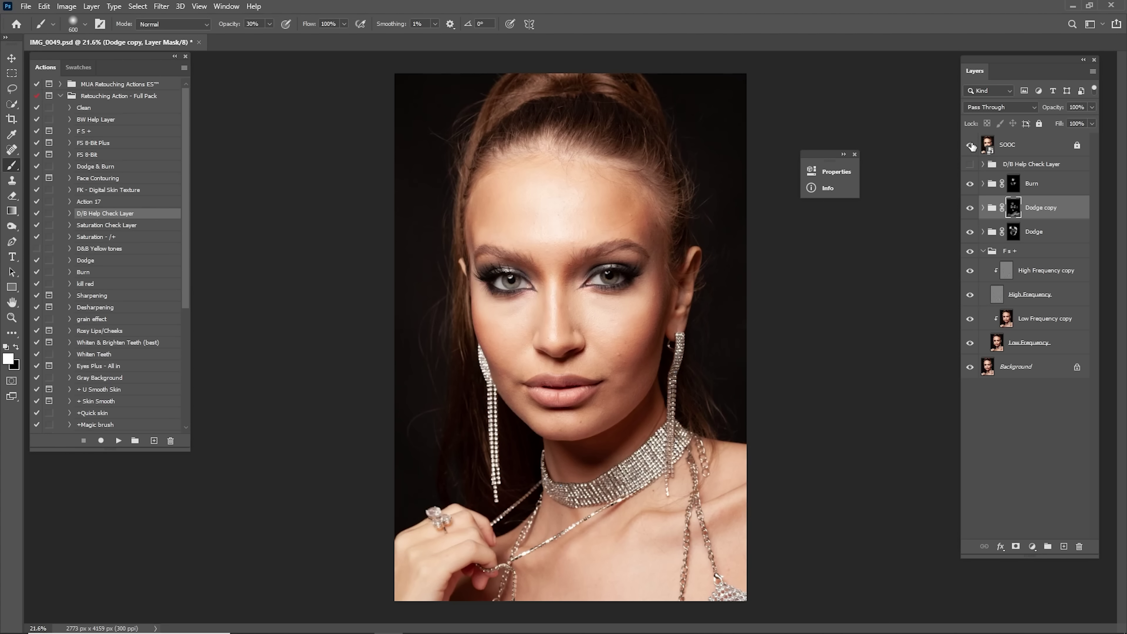
left_click(969, 145)
left_click(970, 208)
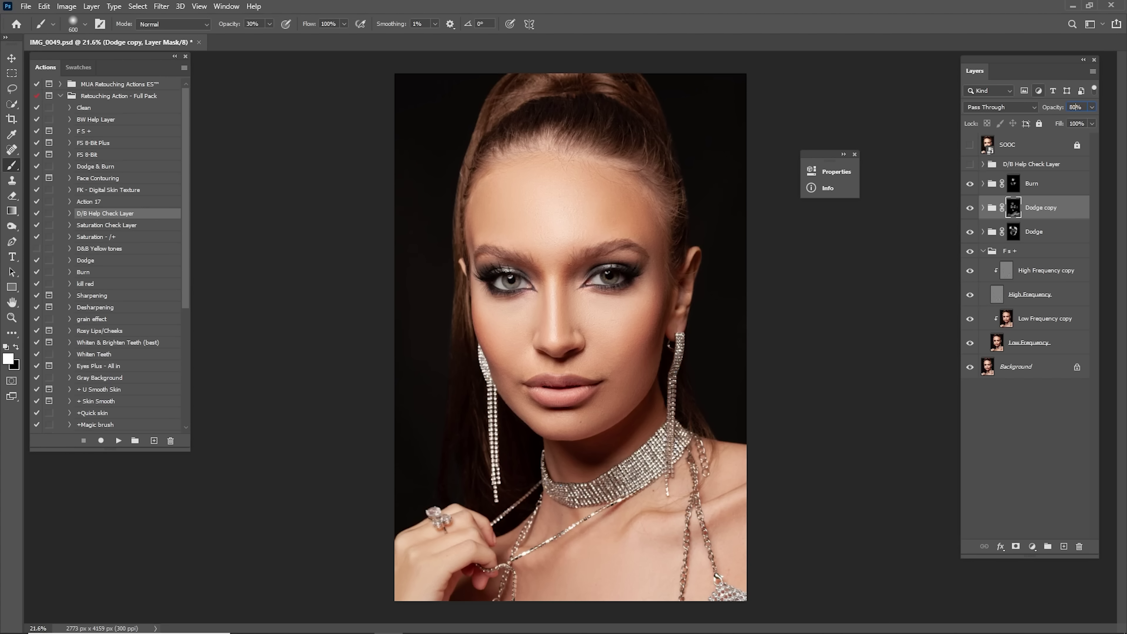
Duplicate the Burn group and fill the copy's layer mask with black
left_click(1043, 190)
left_click_drag(1038, 189, 1064, 546)
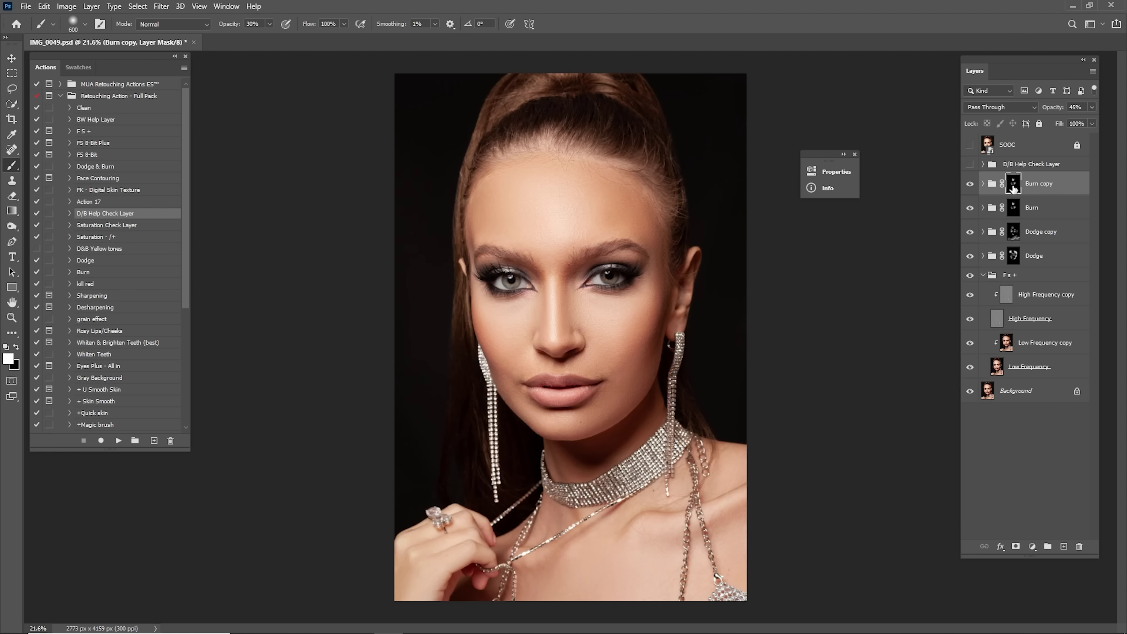
key("ctrl+BackSpace")
Deepen the cheek shadow by painting white on the Burn copy mask with a reduced soft brush at 20% opacity
key("z")
left_click_drag(551, 311, 581, 332)
key("b")
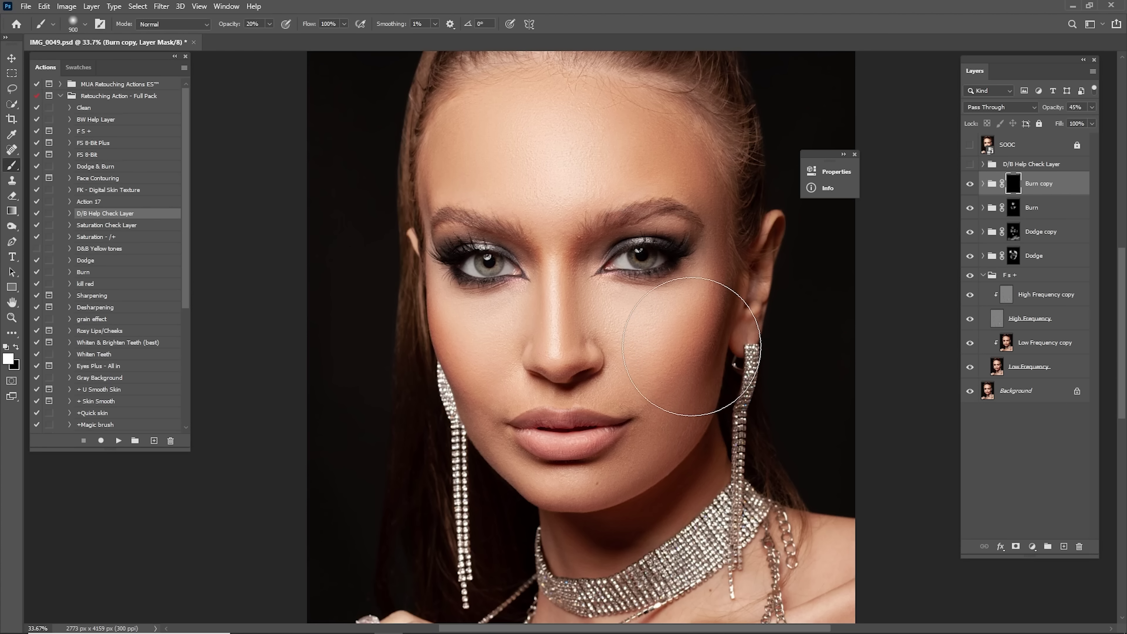
key("bracketleft")
key("bracketleft")
key("bracketleft")
key("bracketleft")
key("bracketleft")
key("bracketleft")
key("bracketleft")
key("bracketleft")
key("bracketleft")
mouse_move(724, 302)
left_mouse_down()
mouse_move(705, 347)
mouse_move(716, 310)
left_mouse_up()
Darken the upper forehead along the hairline on the Burn copy mask with a 400 px brush at 20% opacity
left_click_drag(555, 325, 568, 420)
key("bracketright")
key("bracketright")
key("bracketright")
key("bracketright")
key("bracketright")
key("bracketright")
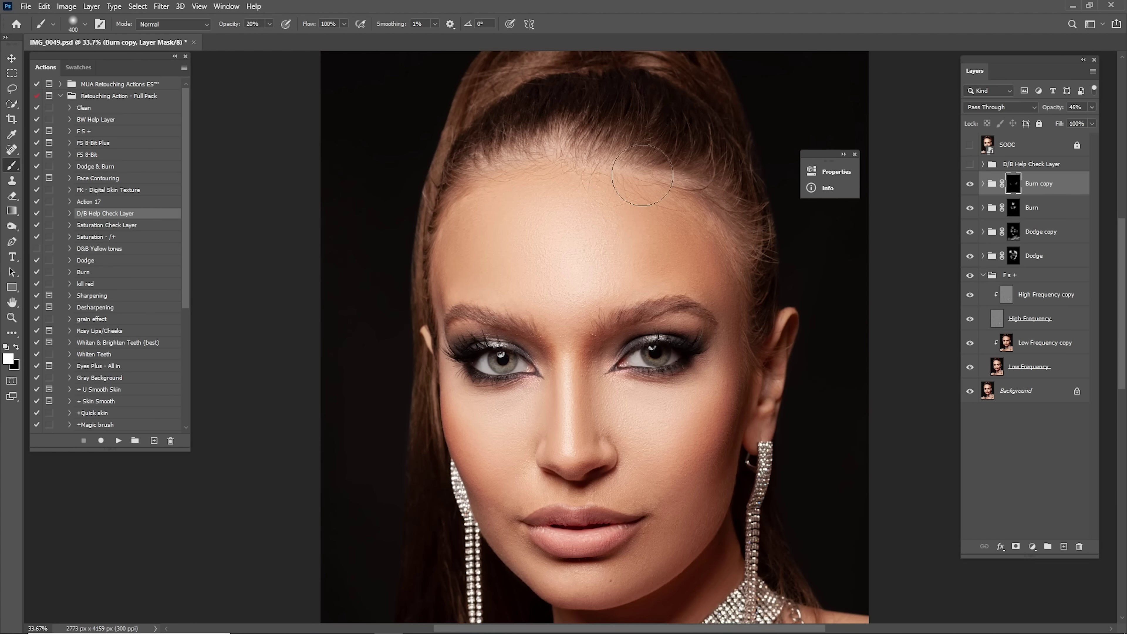
mouse_move(642, 175)
left_mouse_down()
mouse_move(559, 125)
mouse_move(474, 180)
left_mouse_up()
Darken the brow area and the side of the nose on the Burn copy mask with a smaller brush at 20% opacity
key("bracketleft")
key("bracketleft")
key("bracketleft")
key("bracketleft")
key("bracketleft")
left_click_drag(475, 313, 523, 328)
mouse_move(599, 321)
left_mouse_down()
mouse_move(604, 331)
mouse_move(692, 310)
mouse_move(648, 316)
mouse_move(679, 202)
left_mouse_up()
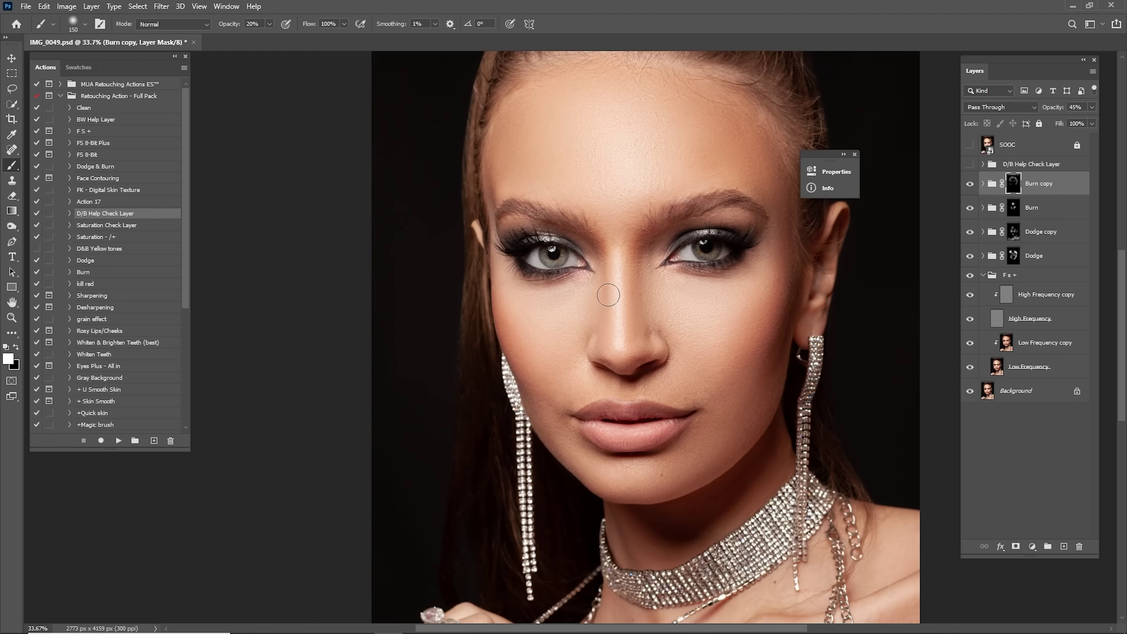
key("bracketright")
key("bracketright")
key("bracketright")
Compare the whole portrait with and without the Burn copy group
key("ctrl+0")
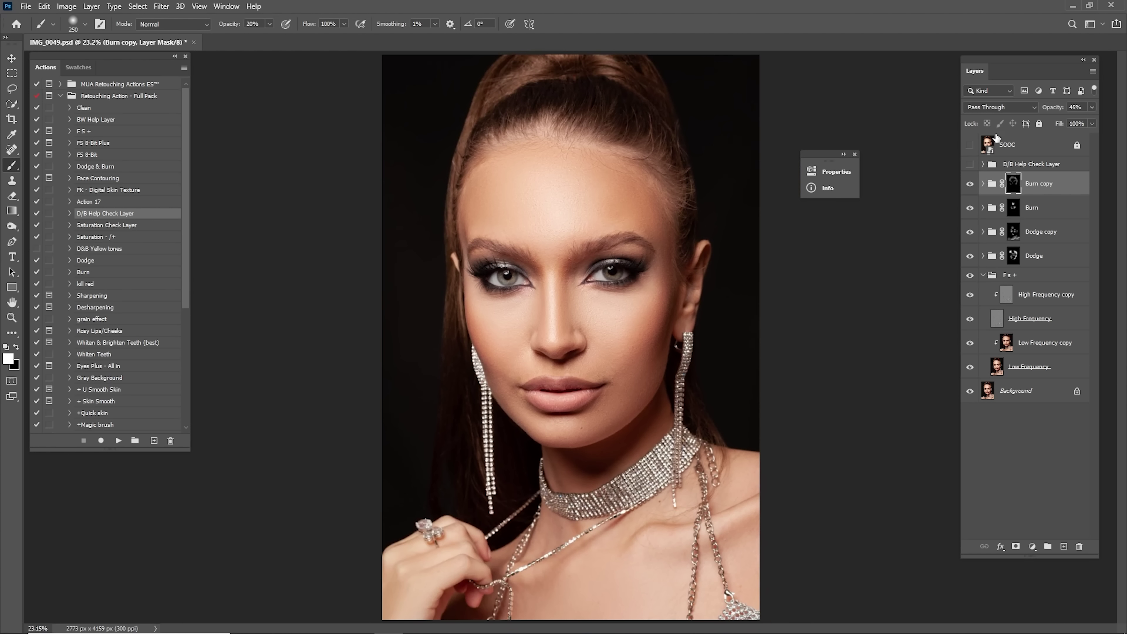
left_click(969, 183)
left_click(970, 184)
left_click(971, 186)
left_click(970, 183)
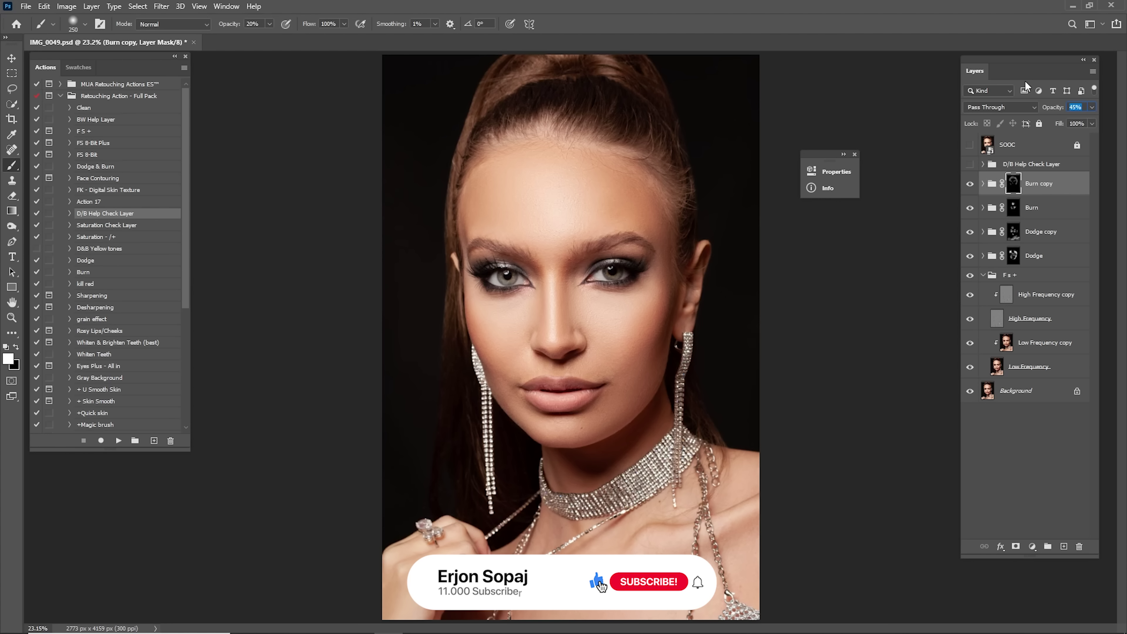
Set the Burn copy group's opacity to 100% and toggle the group to judge the stronger contouring
type("100")
key("Return")
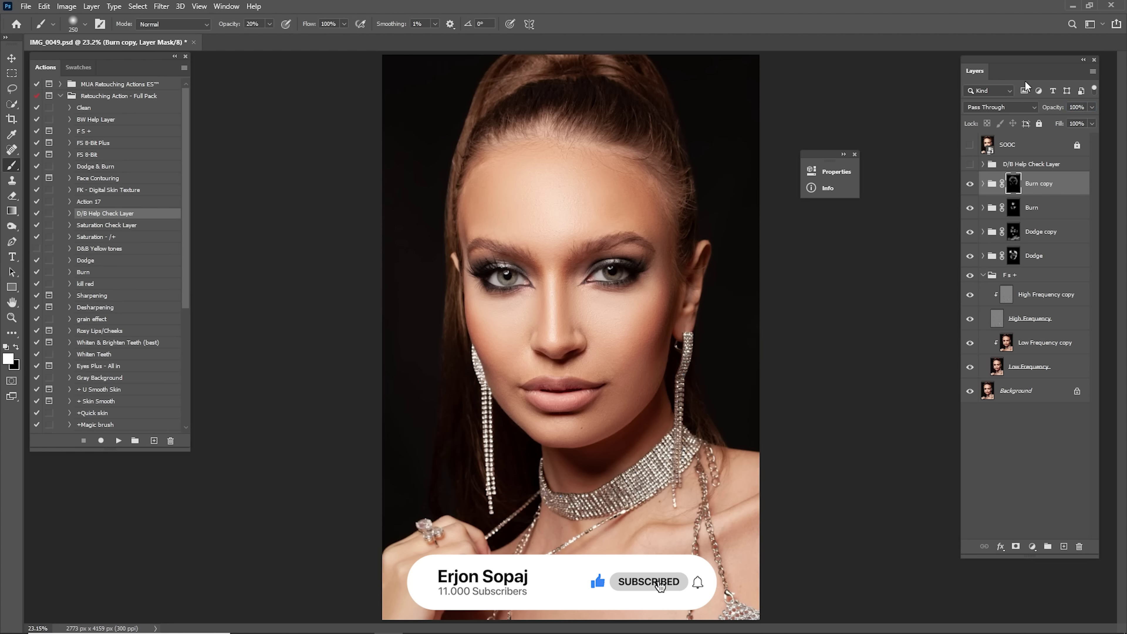
left_click(970, 184)
left_click(970, 184)
left_click(969, 184)
left_click(970, 185)
left_click(970, 185)
left_click(970, 185)
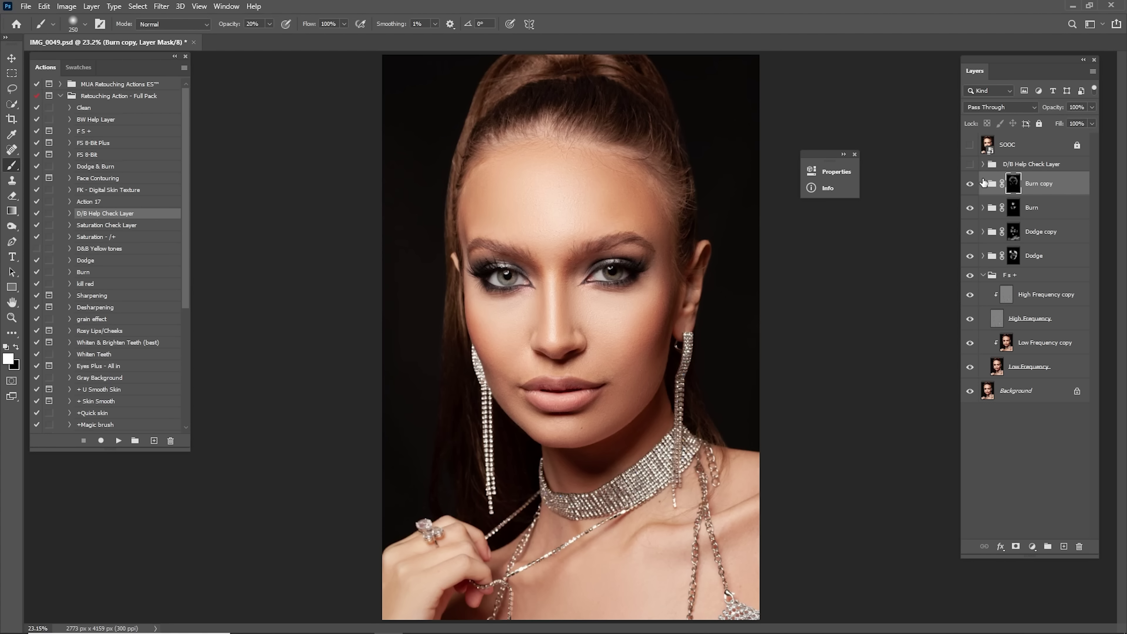
Set the Burn copy group's opacity to 85% and show the SOOC layer to compare with the original
left_click(1083, 106)
type("85")
left_click(1010, 153)
left_click(969, 145)
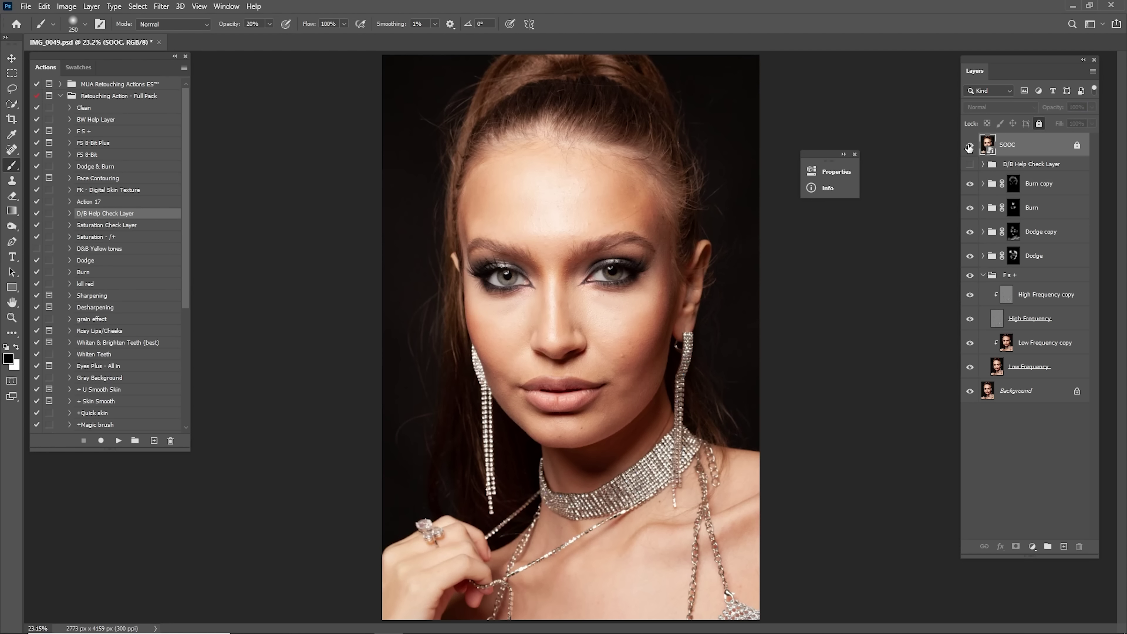
Compare the retouch with the original SOOC layer, hide it again, and set the Burn copy group's opacity to 65%
left_click(970, 145)
left_click(969, 145)
left_click(970, 143)
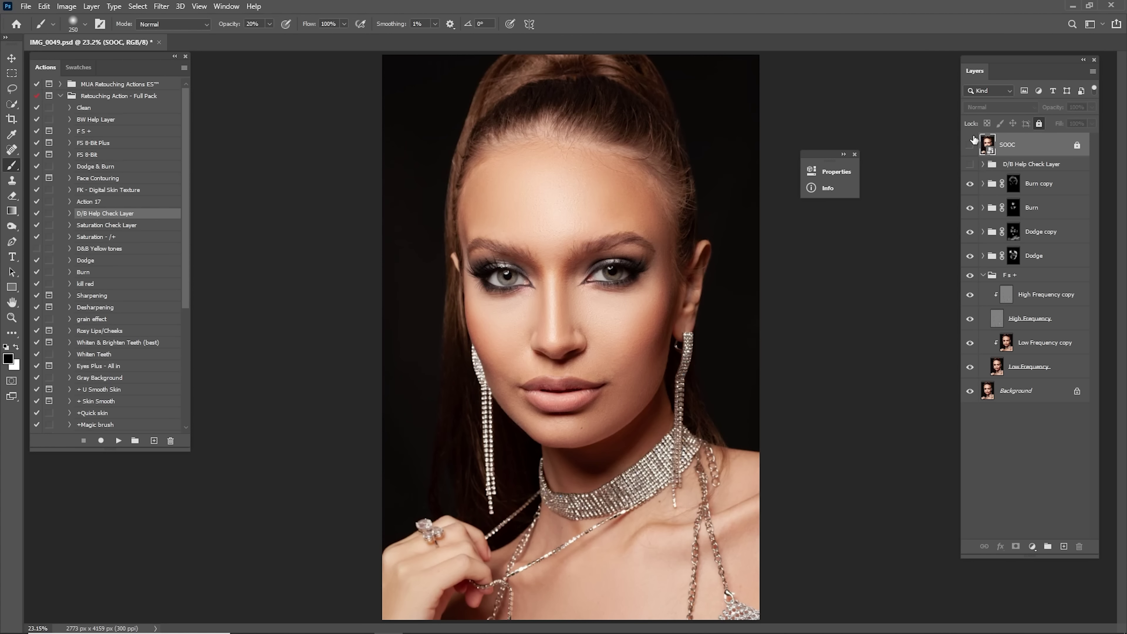
left_click(971, 142)
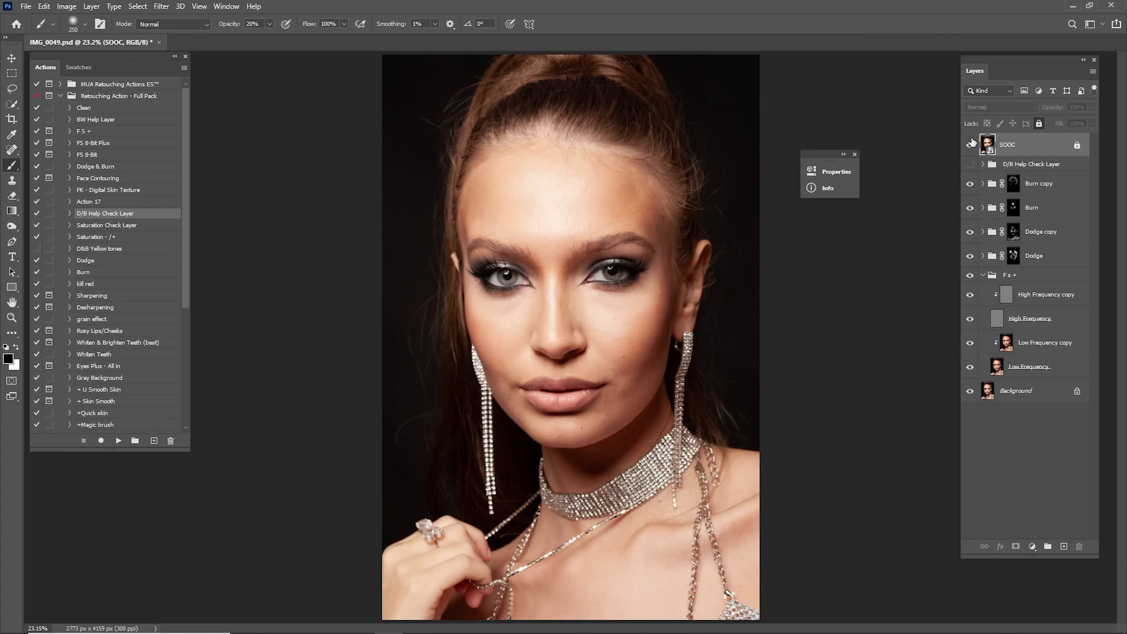
left_click(970, 143)
left_click(1032, 195)
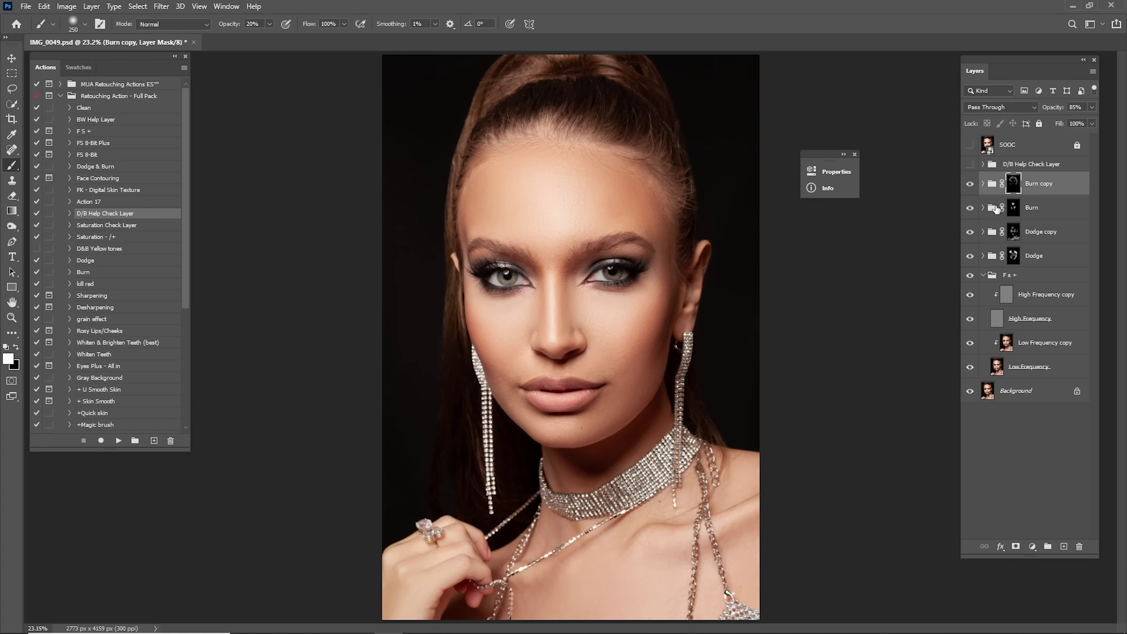
left_click(1013, 207)
key("x")
left_click(1014, 191)
left_click(1083, 110)
type("65")
key("Return")
Remove small skin bumps around the inner brows on the High Frequency copy layer with the Spot Healing Brush
left_click(1017, 303)
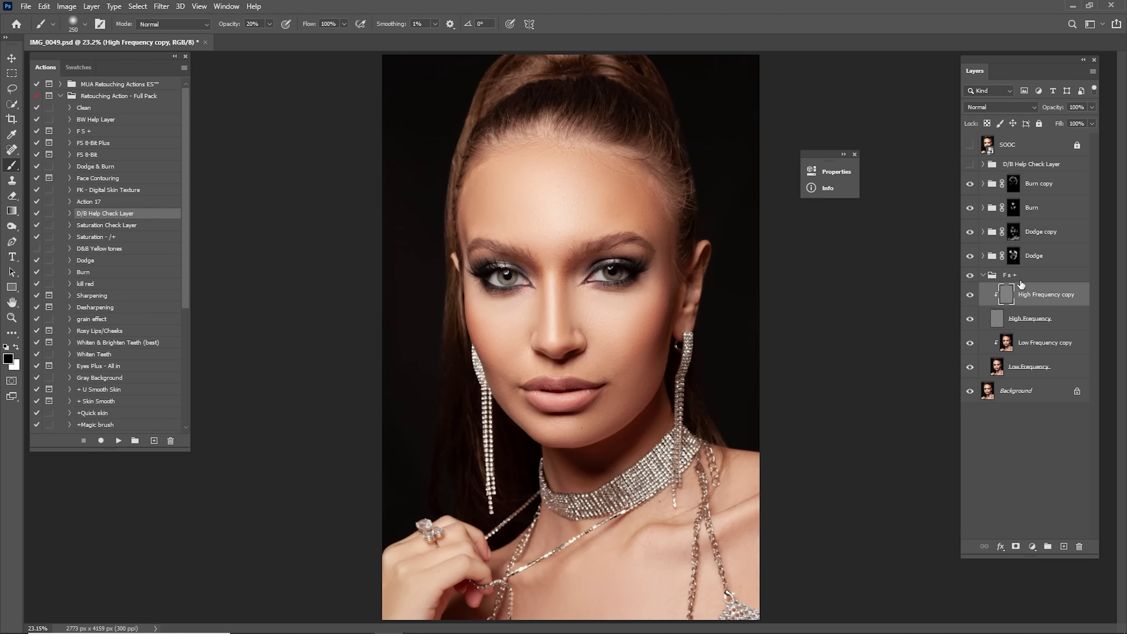
key("x")
key("z")
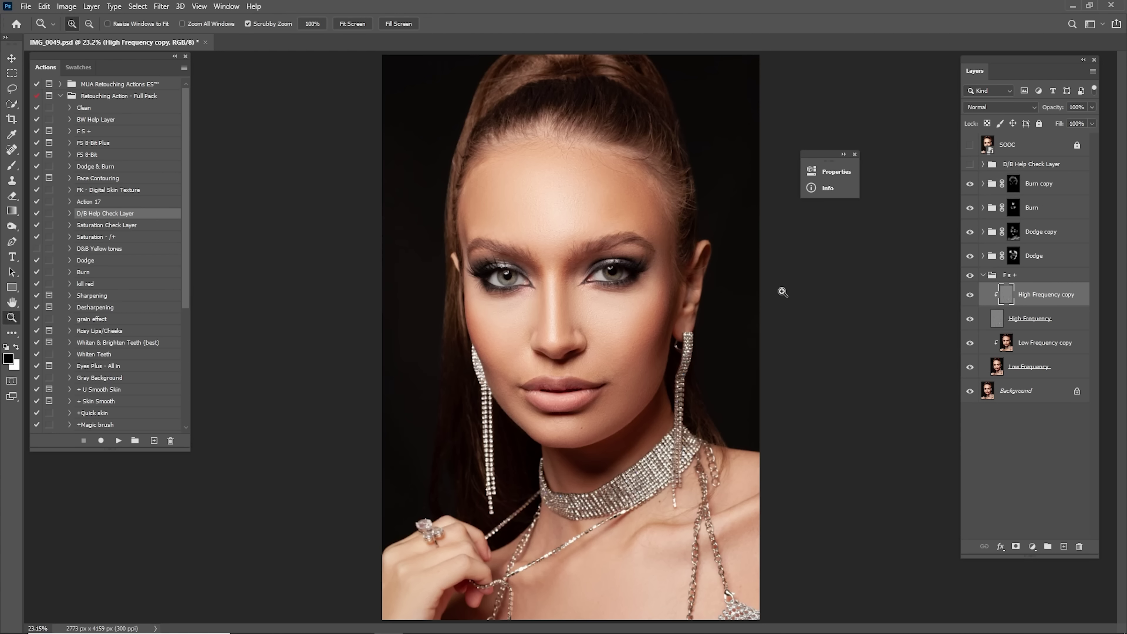
left_click_drag(568, 265, 563, 259)
key("j")
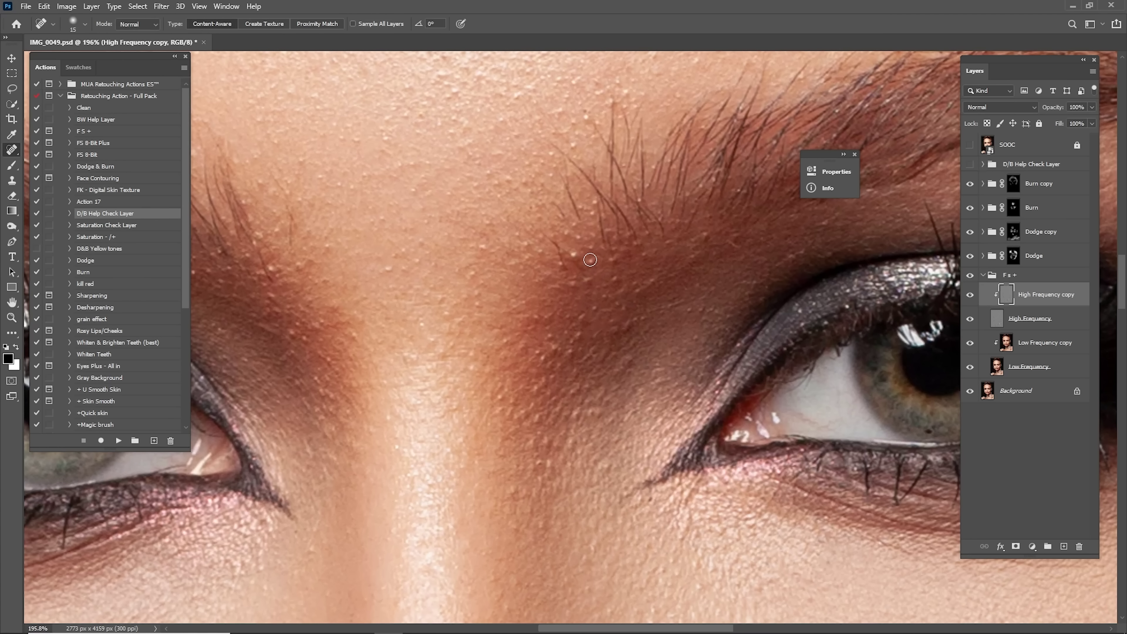
left_click(574, 254)
left_click(386, 268)
left_click(427, 227)
left_click_drag(725, 249, 646, 231)
key("ctrl+0")
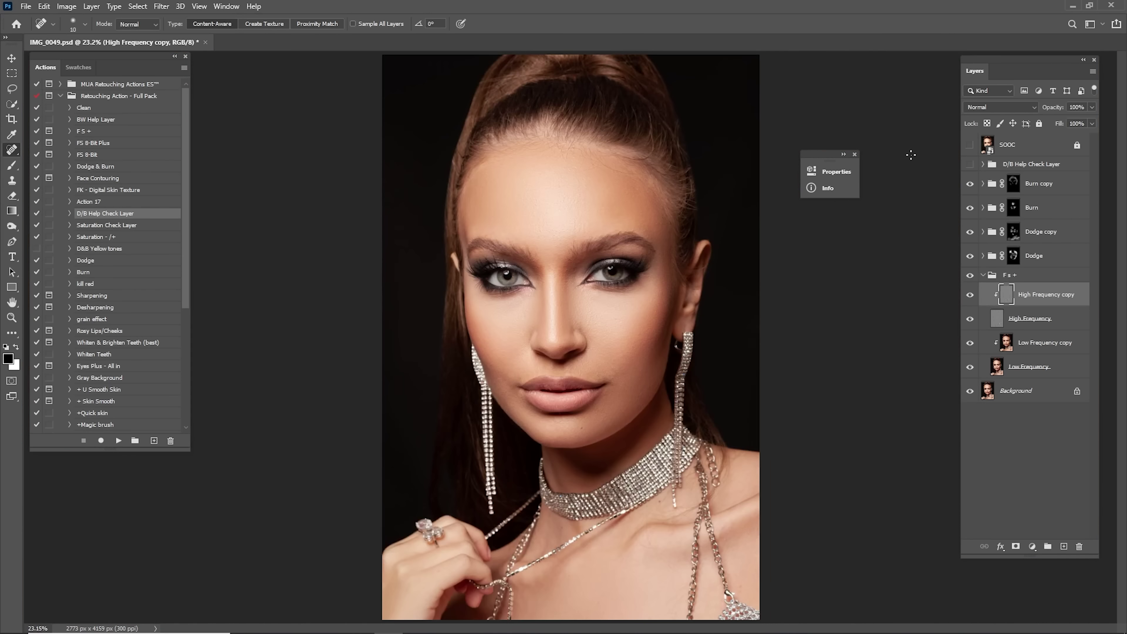
Compare the healed portrait with the original by showing and hiding the SOOC layer
left_click(971, 145)
left_click(971, 146)
left_click(971, 146)
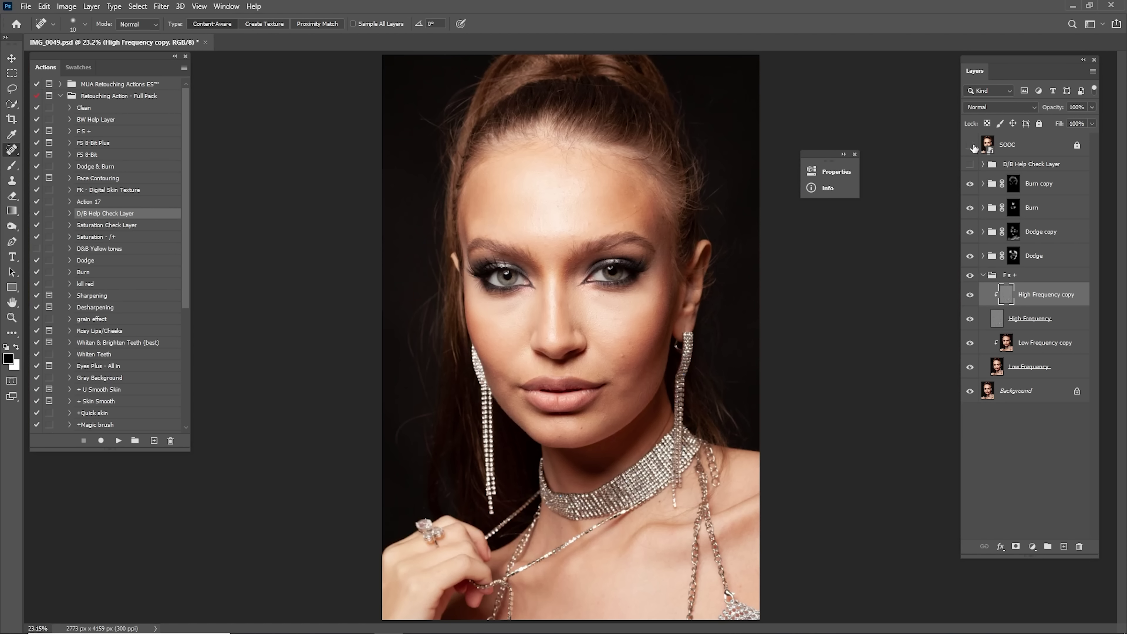
left_click(972, 146)
left_click(972, 146)
left_click(971, 147)
left_click(972, 146)
left_click(970, 147)
Duplicate the High Frequency copy layer for texture work around the mouth
key("z")
mouse_move(597, 378)
left_mouse_down()
mouse_move(669, 397)
mouse_move(661, 382)
left_mouse_up()
left_click_drag(727, 348, 688, 380)
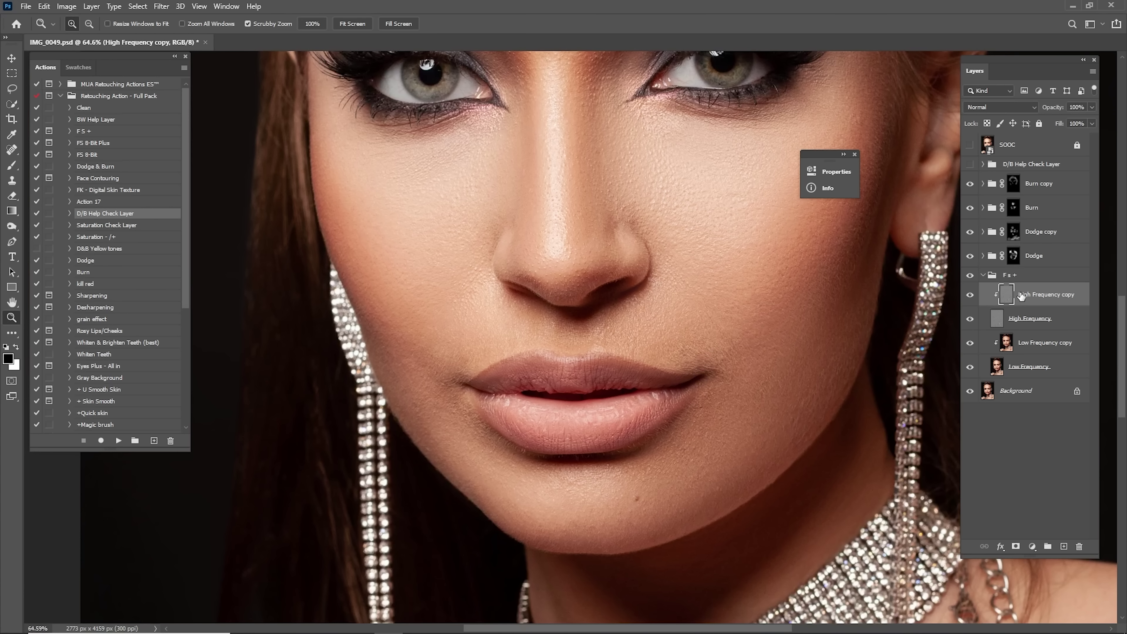
left_click_drag(1042, 297, 1063, 546)
left_click_drag(740, 362, 754, 372)
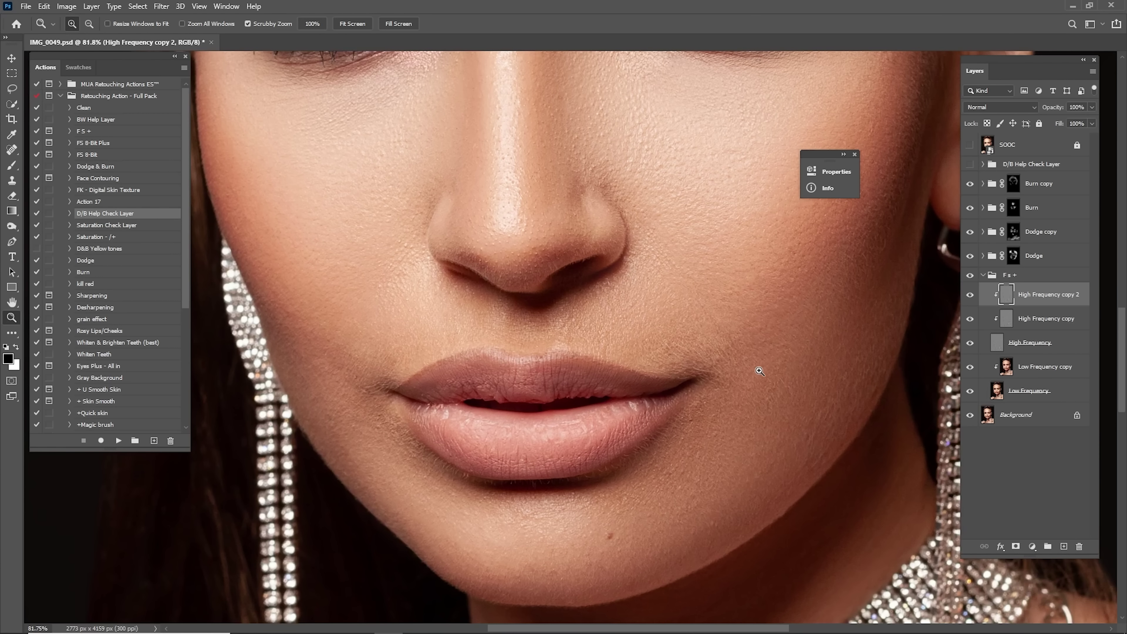
Clone clean skin texture around one corner of the mouth on High Frequency copy 2, using a 70 px Clone Stamp
key("s")
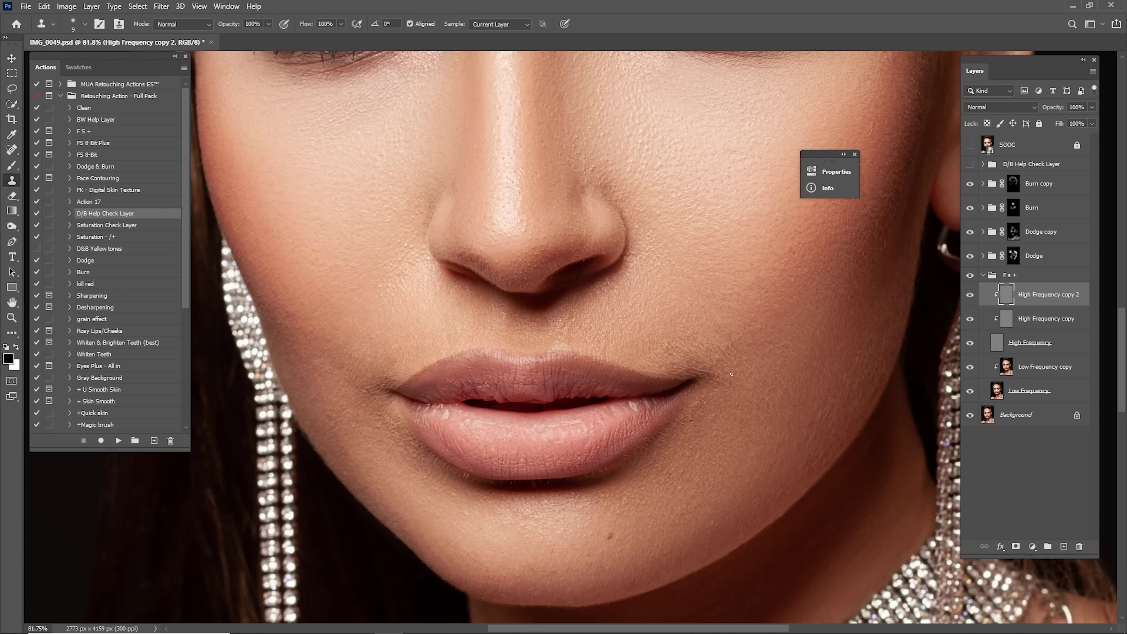
key("z")
left_click_drag(731, 373, 740, 362)
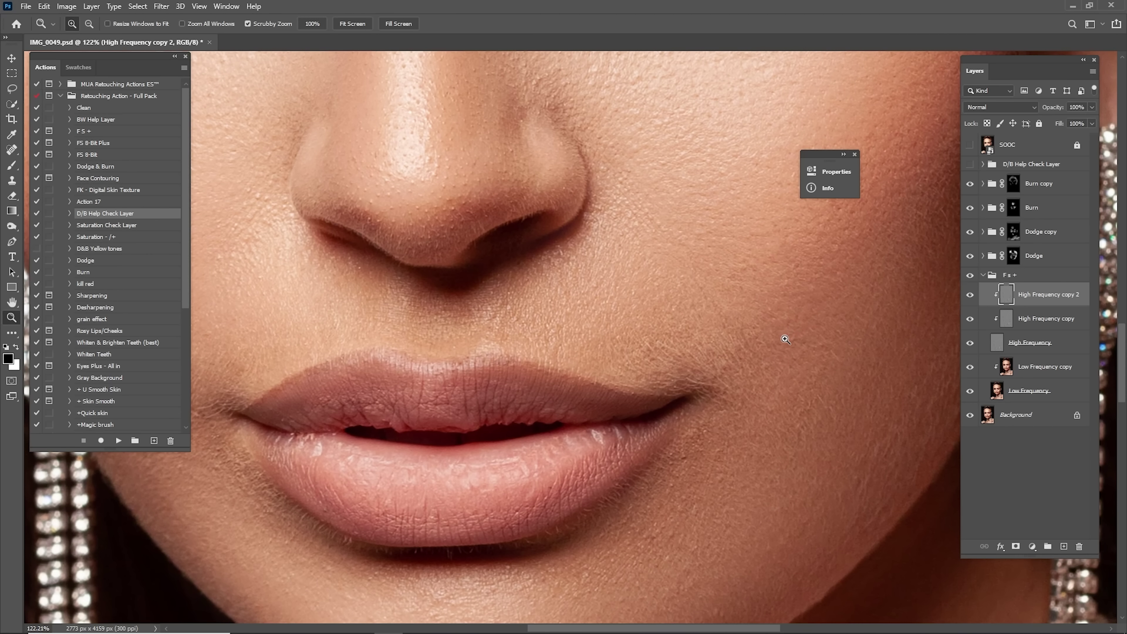
key("s")
key("bracketright")
key("bracketright")
key("bracketright")
key("bracketright")
key("bracketright")
key("bracketright")
key("bracketright")
left_click(767, 297, "alt")
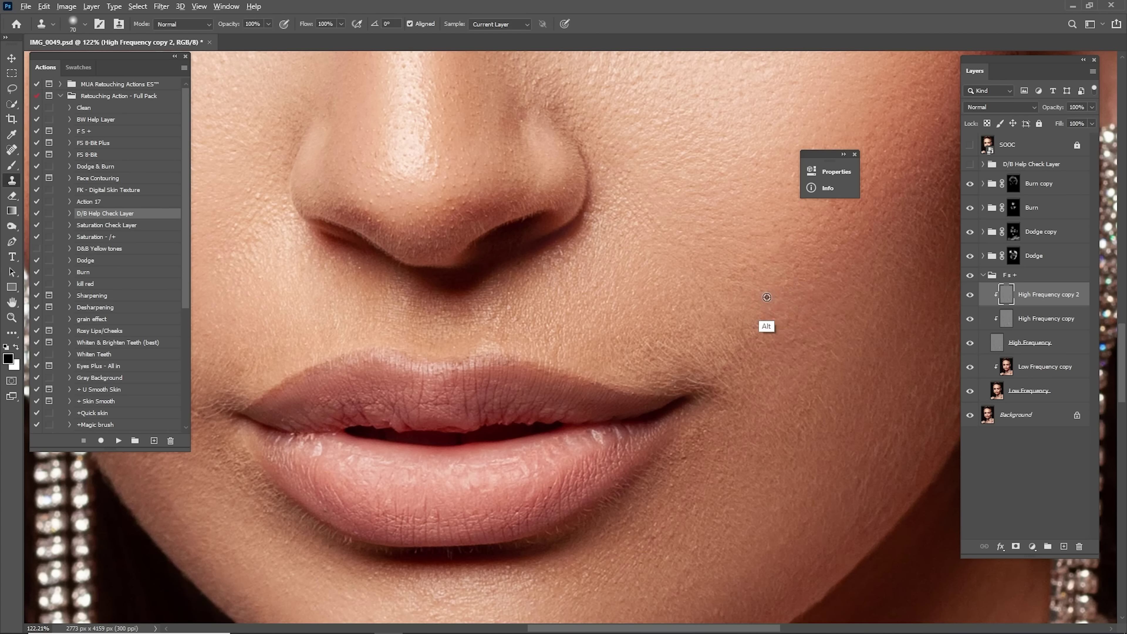
mouse_move(722, 336)
left_mouse_down()
mouse_move(651, 353)
mouse_move(680, 358)
mouse_move(629, 342)
mouse_move(618, 356)
mouse_move(729, 379)
left_mouse_up()
left_click(684, 321, "alt")
left_click(631, 308, "alt")
left_click(708, 328, "alt")
left_click_drag(644, 358, 657, 353)
left_click(763, 374, "alt")
left_click_drag(742, 378, 711, 354)
Clone clean skin texture around the opposite mouth corner and check the High Frequency copy 2 layer on the whole portrait
mouse_move(284, 381)
left_mouse_down()
mouse_move(602, 322)
mouse_move(746, 318)
mouse_move(702, 313)
left_mouse_up()
left_click(637, 312, "alt")
left_click(635, 405, "alt")
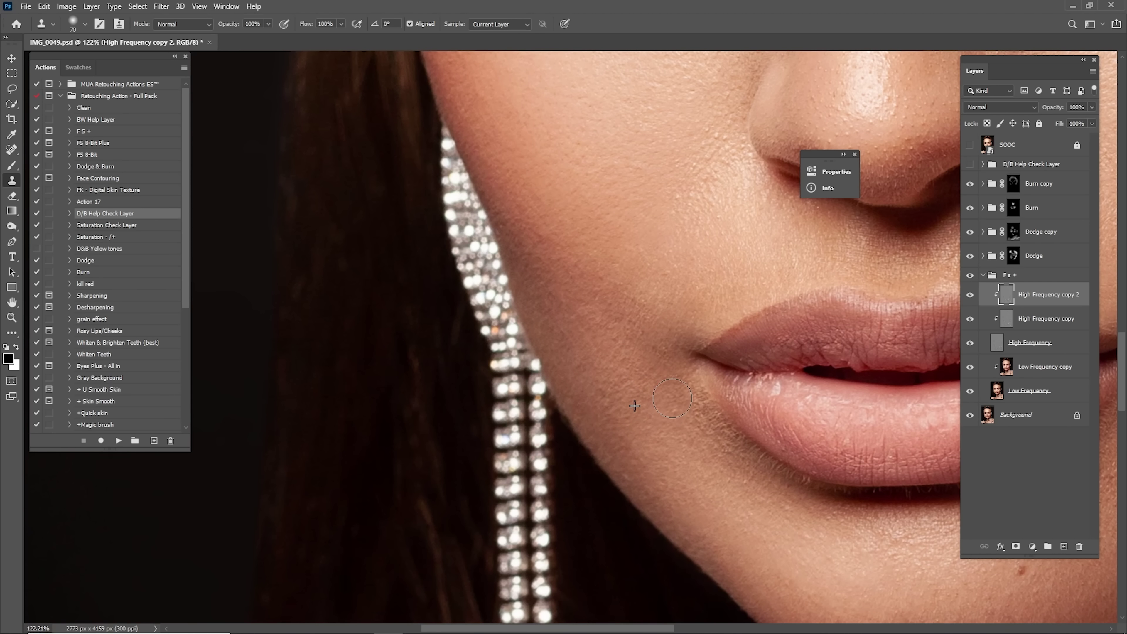
key("ctrl+0")
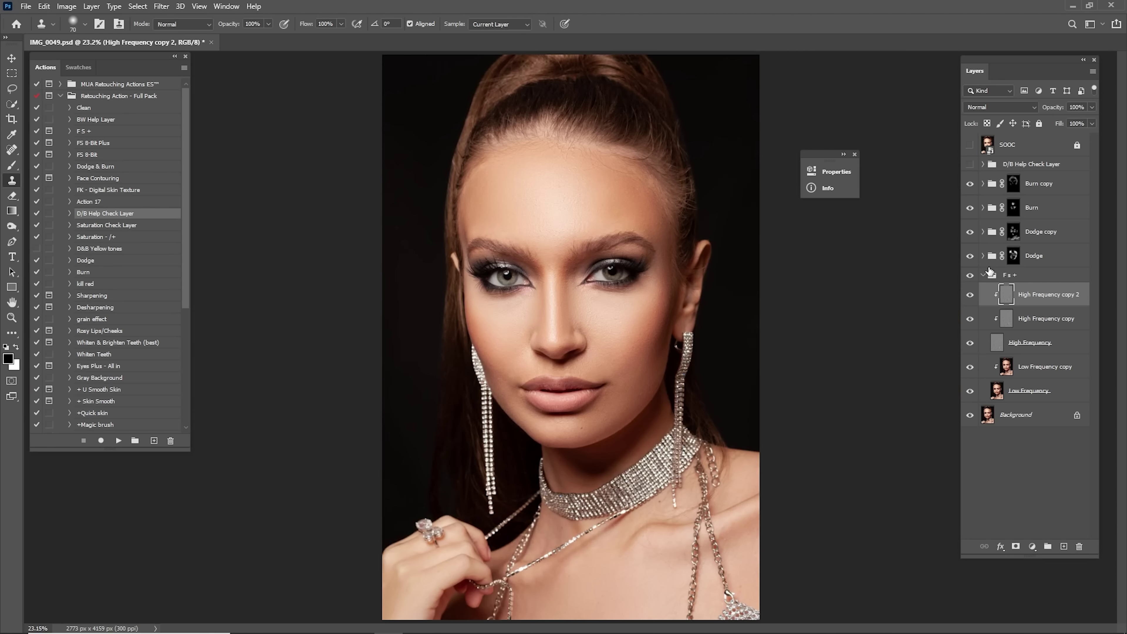
left_click(970, 296)
Run the FK - Digital Skin Texture action above the High Frequency copy 2 layer
key("ctrl+space")
left_click_drag(553, 383, 657, 399)
left_click_drag(656, 400, 655, 353)
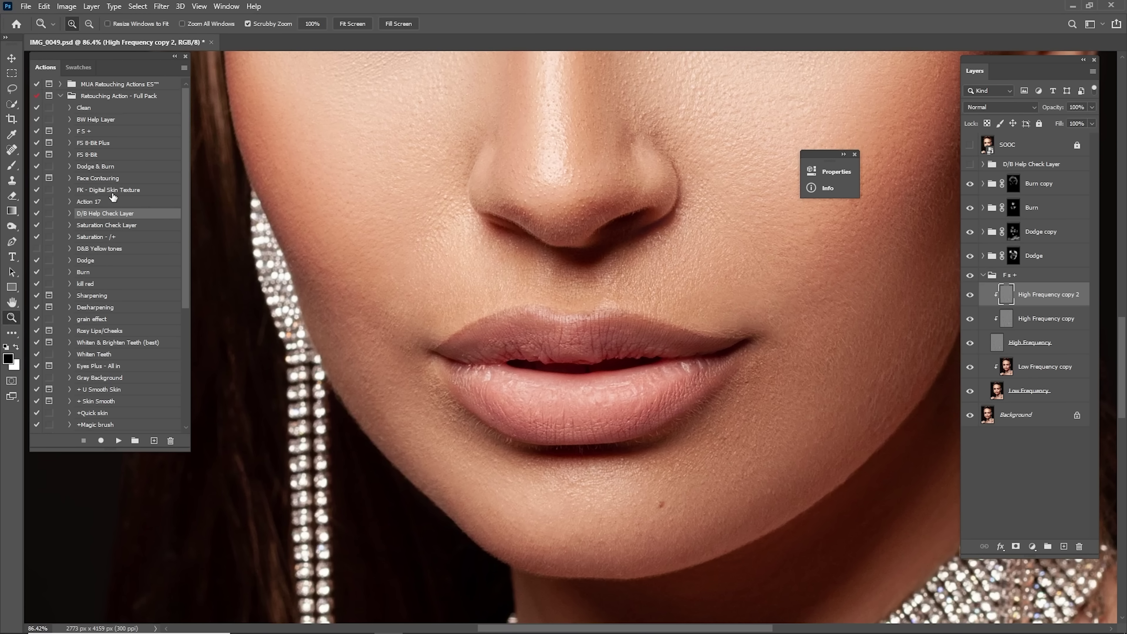
left_click(106, 190)
left_click(119, 440)
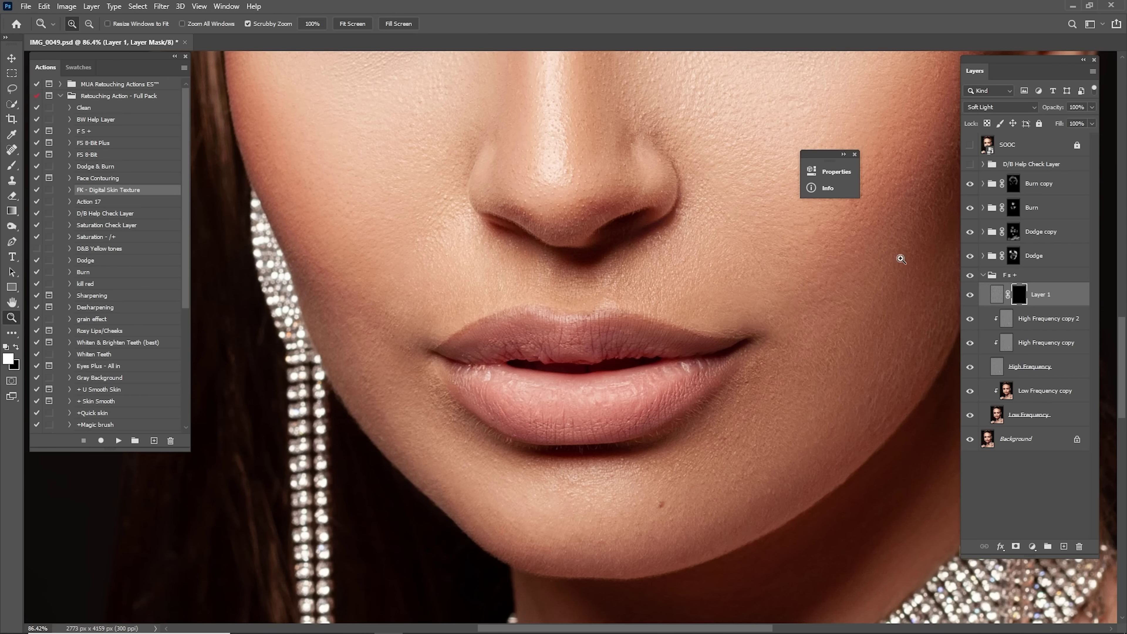
Reveal the digital texture at both mouth corners on the Layer 1 mask with a 150 px brush and set the layer's opacity to 55%
key("b")
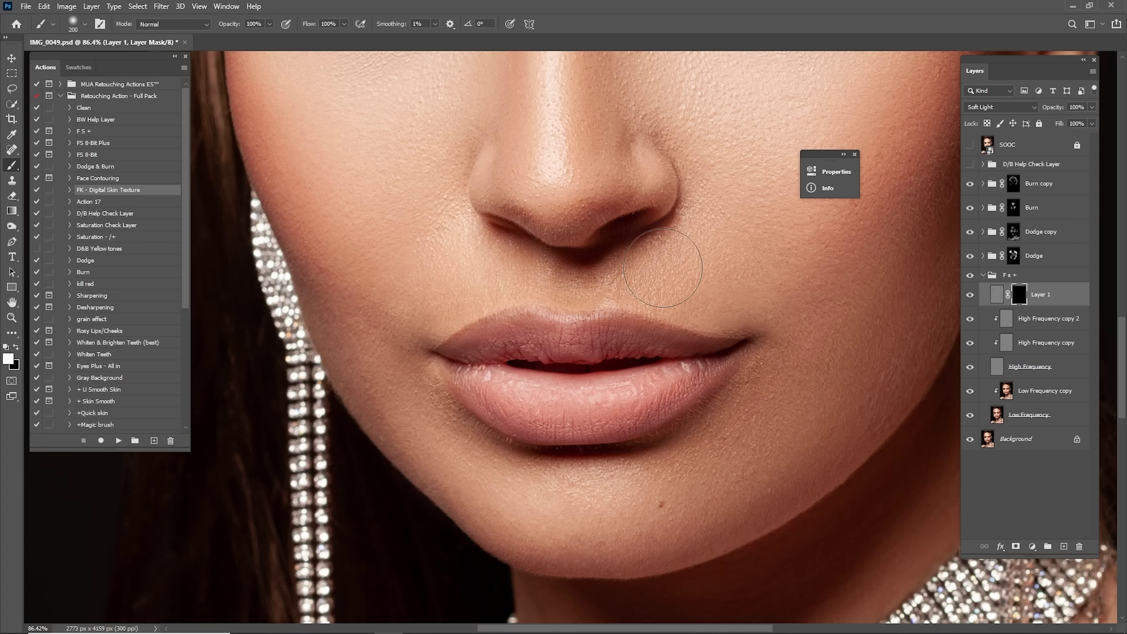
key("bracketleft")
key("bracketleft")
mouse_move(707, 305)
left_mouse_down()
mouse_move(746, 313)
mouse_move(750, 327)
left_mouse_up()
mouse_move(424, 338)
left_mouse_down()
mouse_move(426, 314)
mouse_move(398, 380)
left_mouse_up()
type("55")
key("Return")
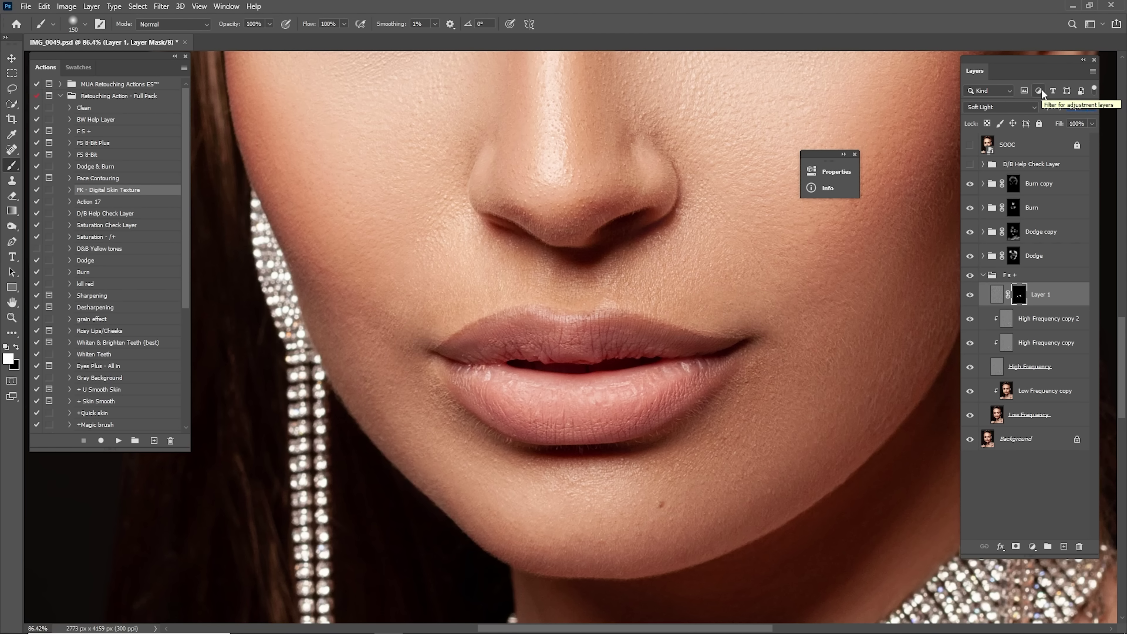
Compare the textured result on the whole portrait with the original SOOC layer
key("ctrl+0")
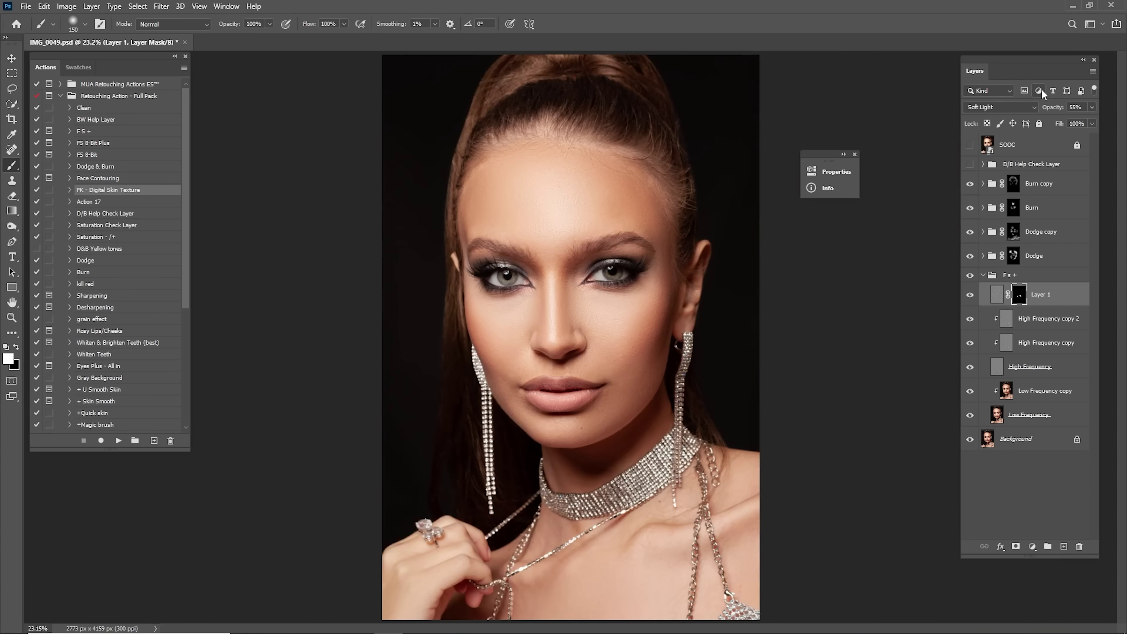
left_click(969, 145)
left_click(969, 144)
left_click(969, 145)
left_click(968, 145)
left_click(969, 144)
left_click(969, 144)
left_click(969, 143)
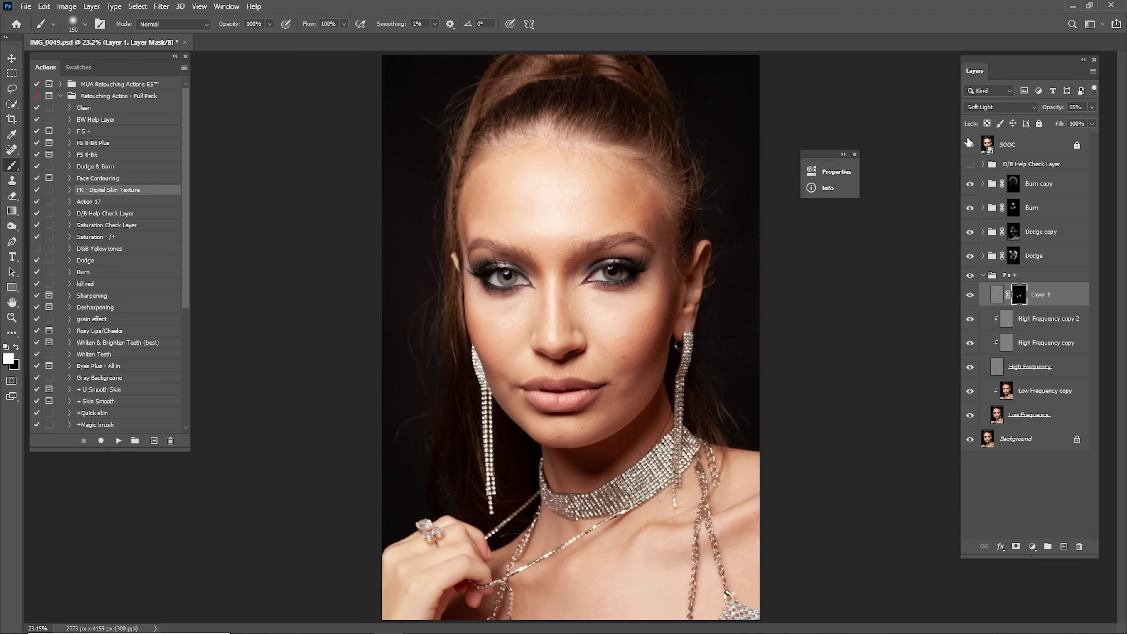
left_click(969, 142)
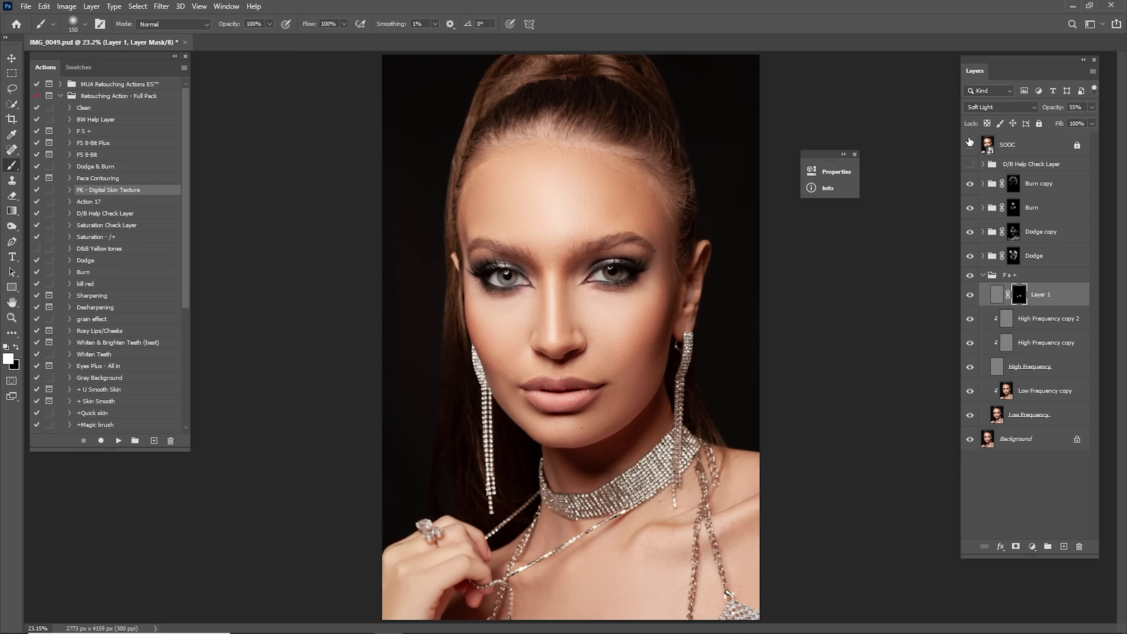
Brighten the skin under the eye on the Dodge copy mask with a 250 px brush at 20% opacity, then compare with the original
left_click(1018, 242)
key("z")
mouse_move(523, 310)
left_mouse_down()
mouse_move(513, 308)
mouse_move(542, 308)
left_mouse_up()
key("b")
key("2")
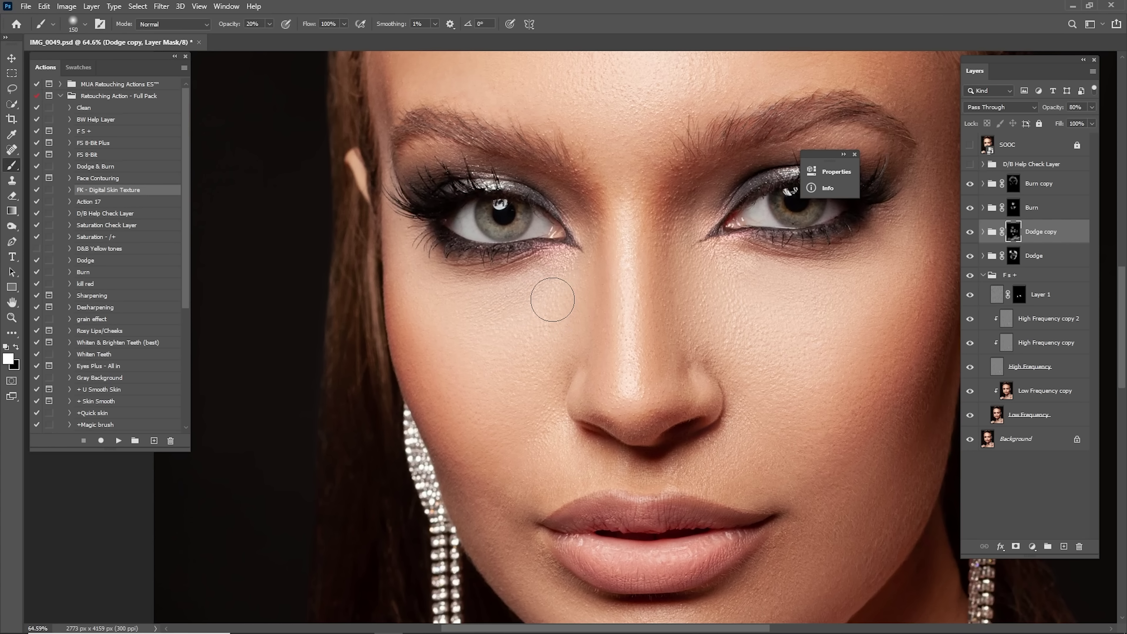
key("bracketright")
key("bracketright")
key("ctrl+0")
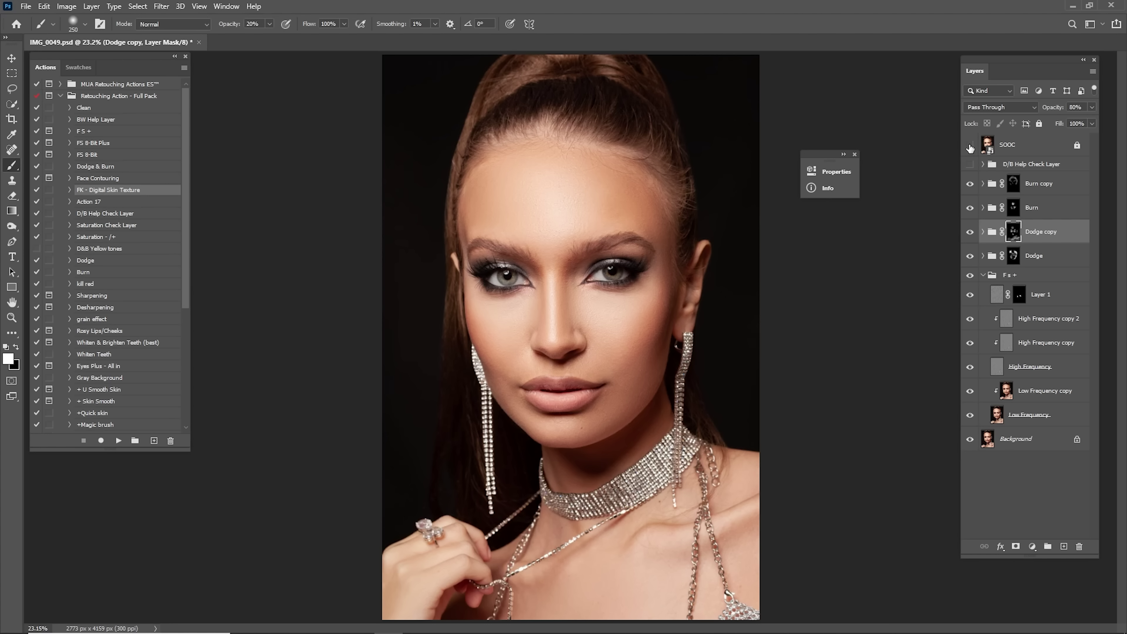
left_click(969, 145)
left_click(970, 145)
left_click(969, 145)
left_click(970, 145)
Collapse the frequency separation group and run the Eyes Plus - All in action above Burn copy with a 5.0 pixel Gaussian Blur
left_click(983, 275)
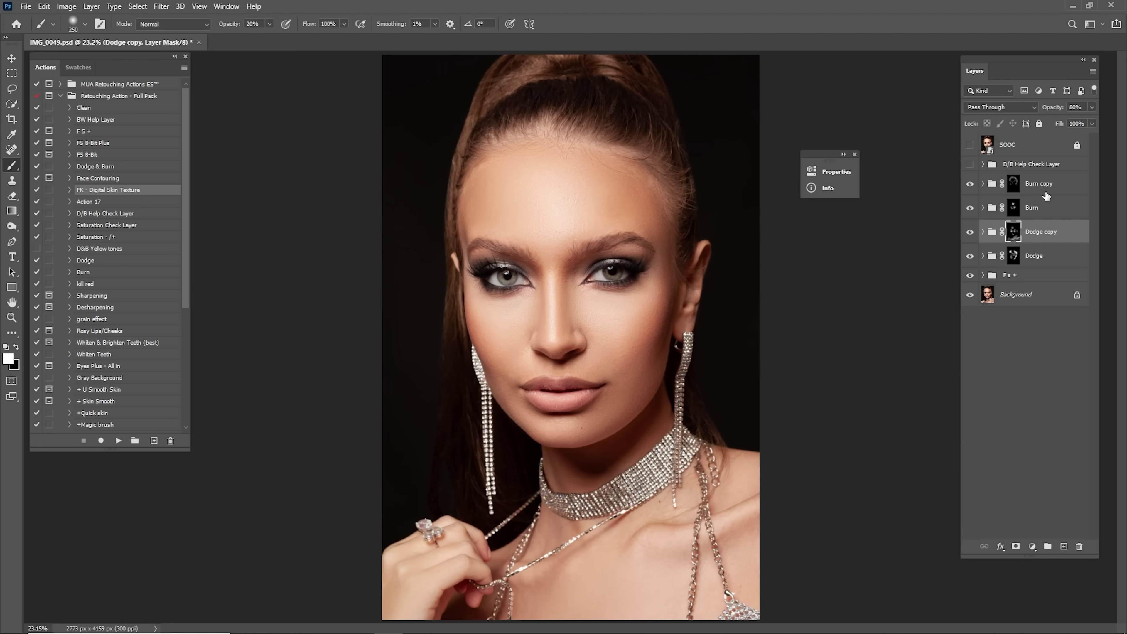
left_click(1040, 186)
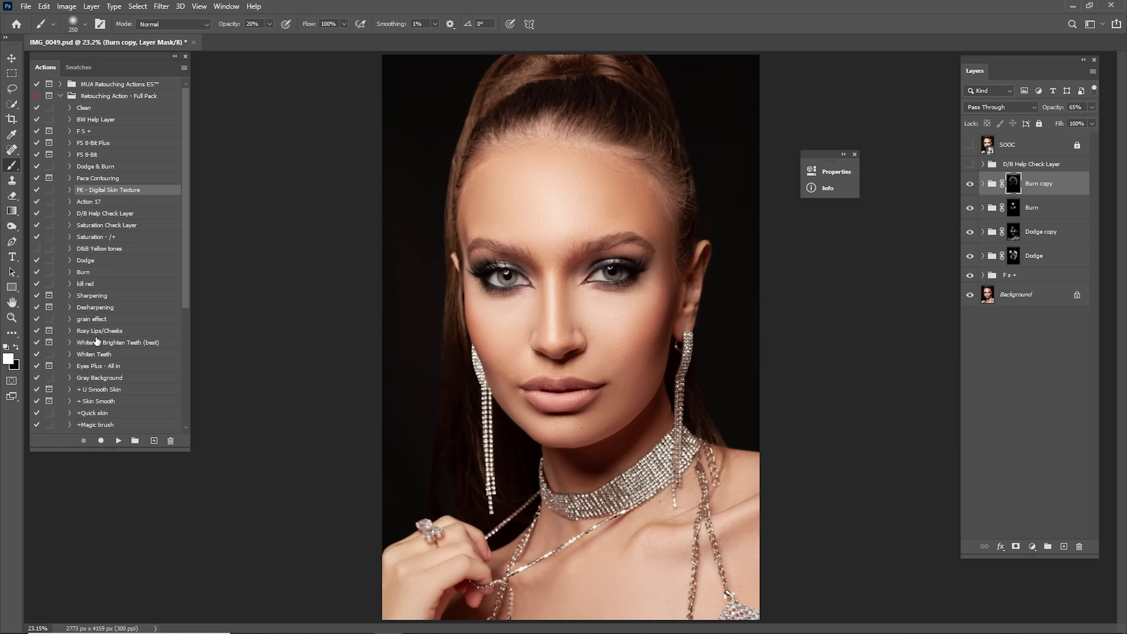
left_click(98, 367)
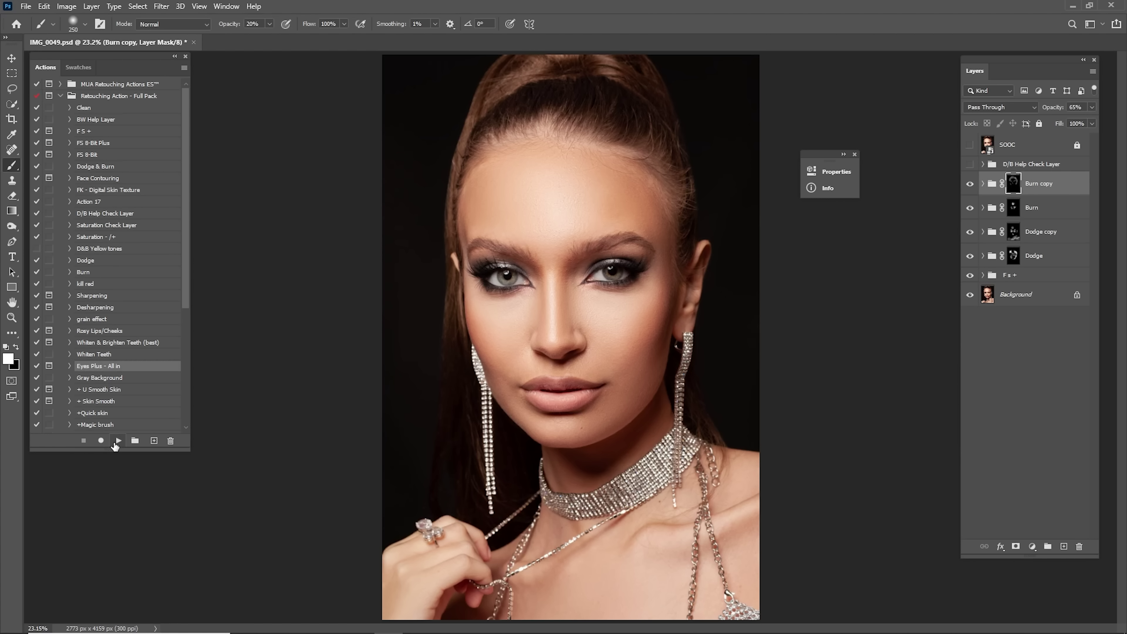
left_click(118, 440)
left_click(545, 240)
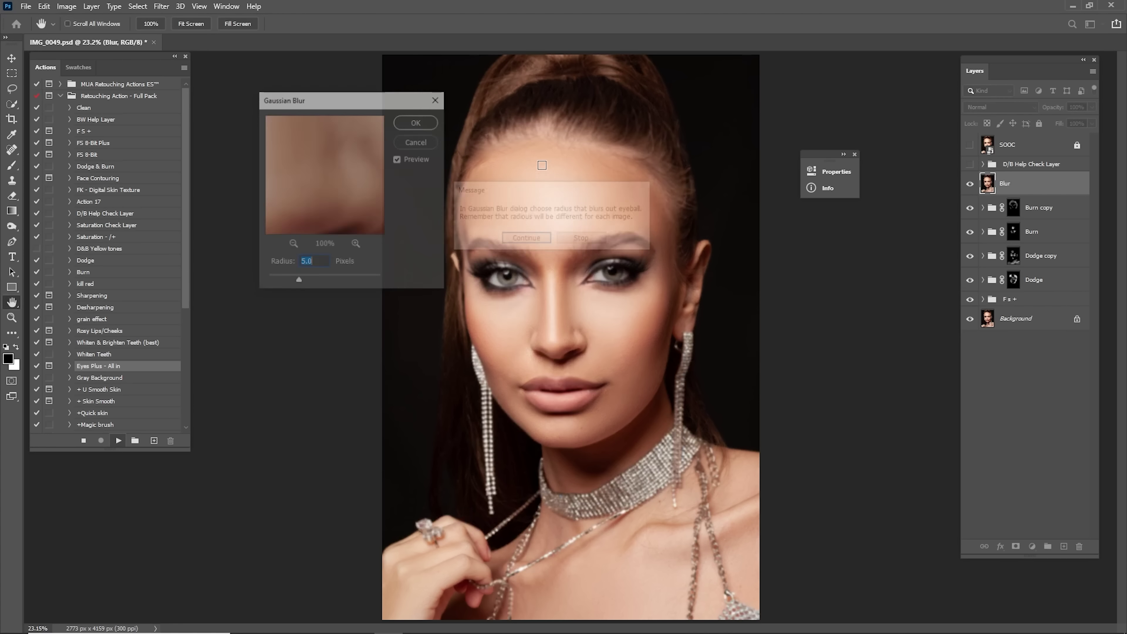
key("Return")
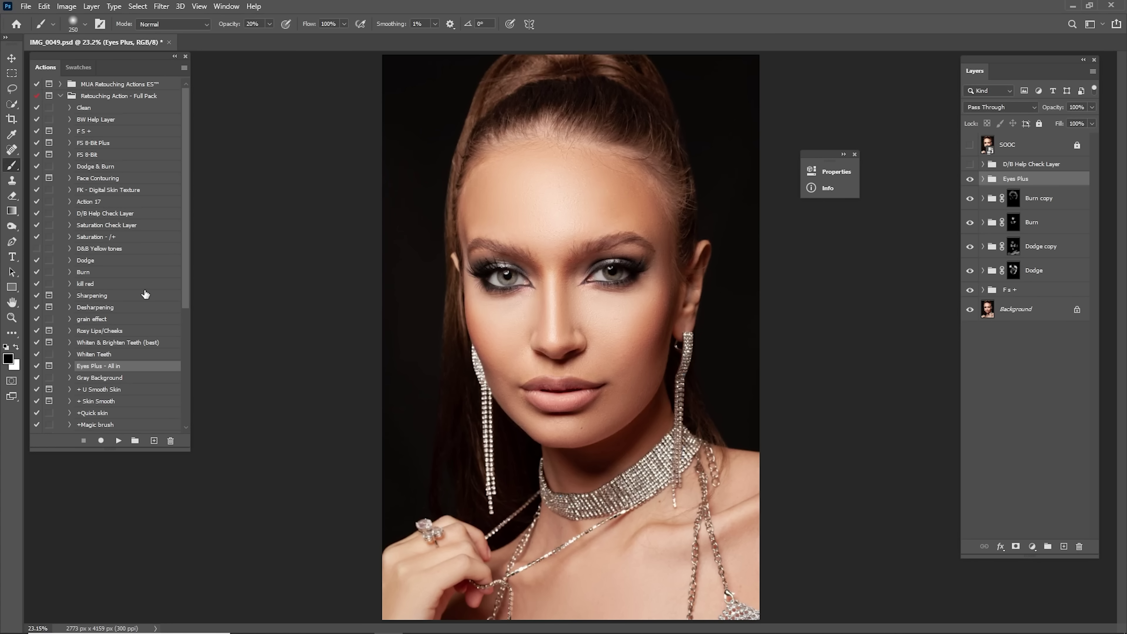
Run the Rosy Lips/Cheeks action above the Eyes Plus group
left_click(109, 333)
left_click(118, 441)
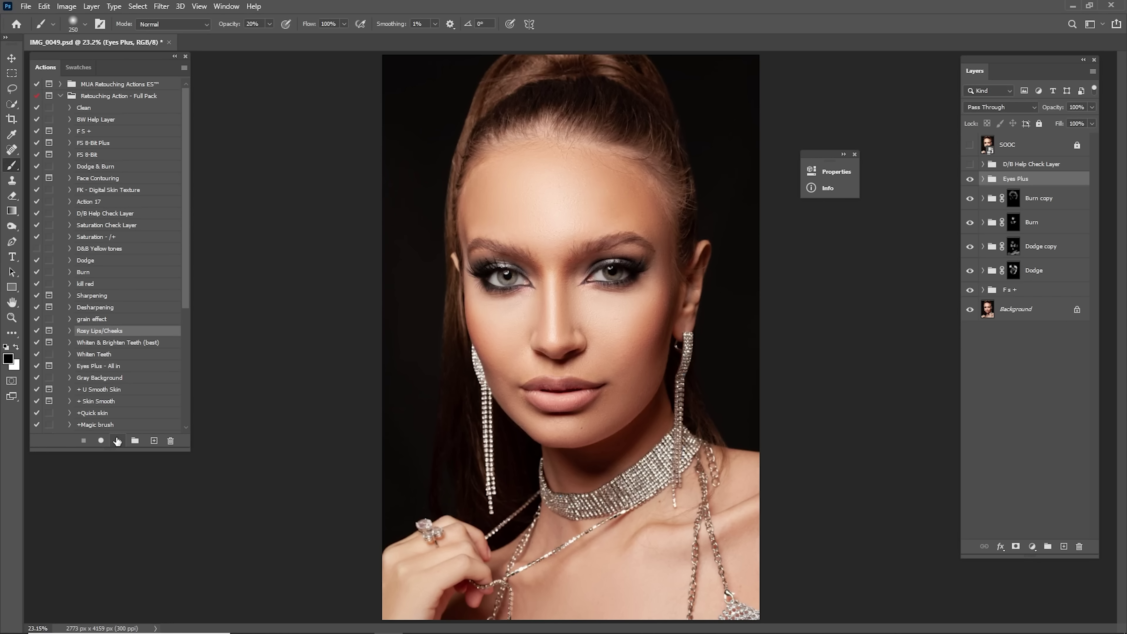
left_click(552, 246)
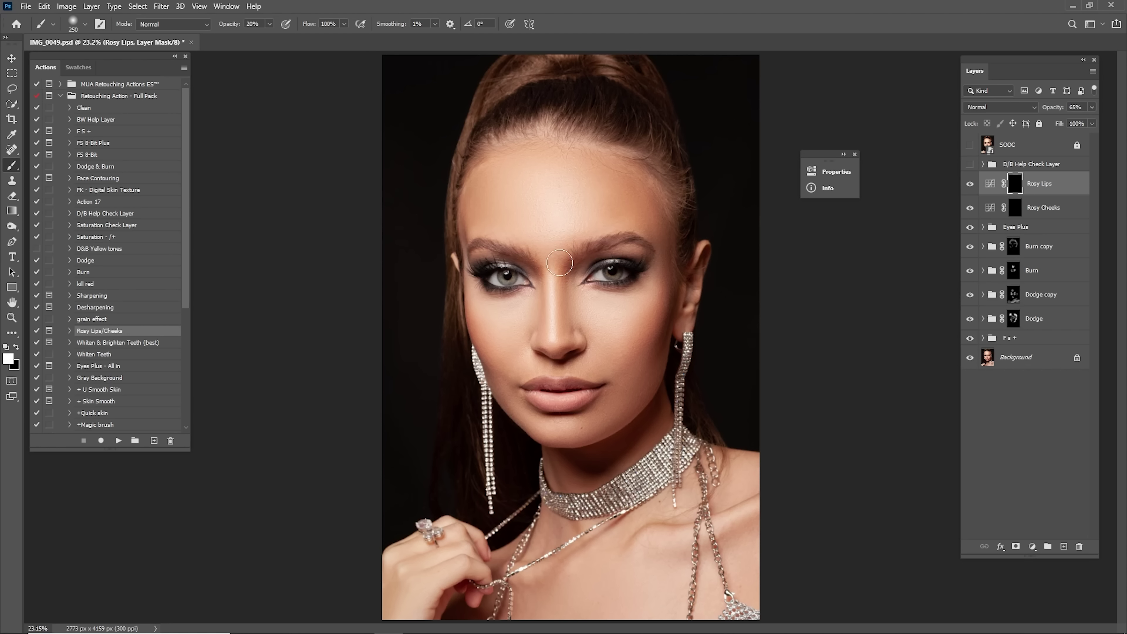
Expand the Eyes Plus group and paint the white of one eye on the Remove Veins mask with a 35 px brush at 100% opacity
left_click(983, 227)
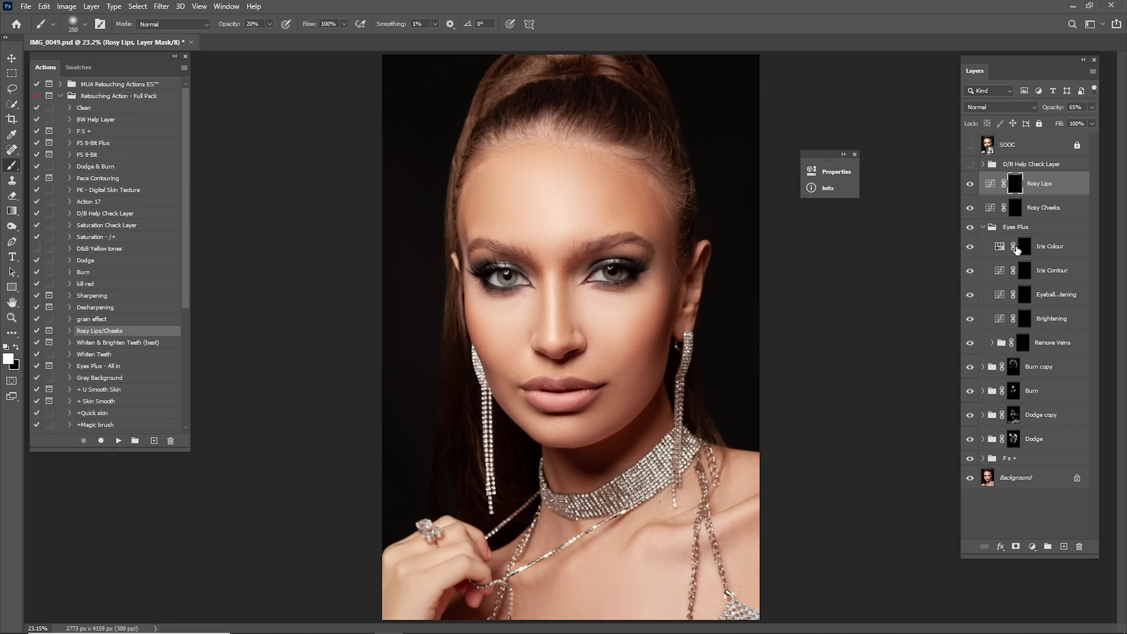
left_click(1028, 344)
key("z")
left_click_drag(668, 293, 668, 311)
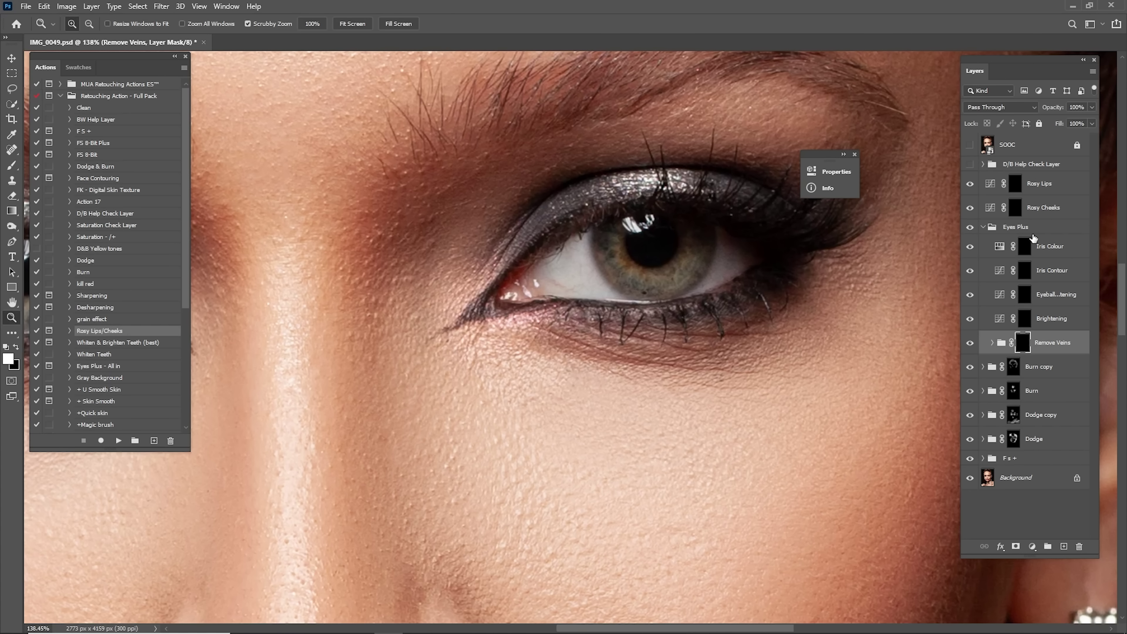
key("b")
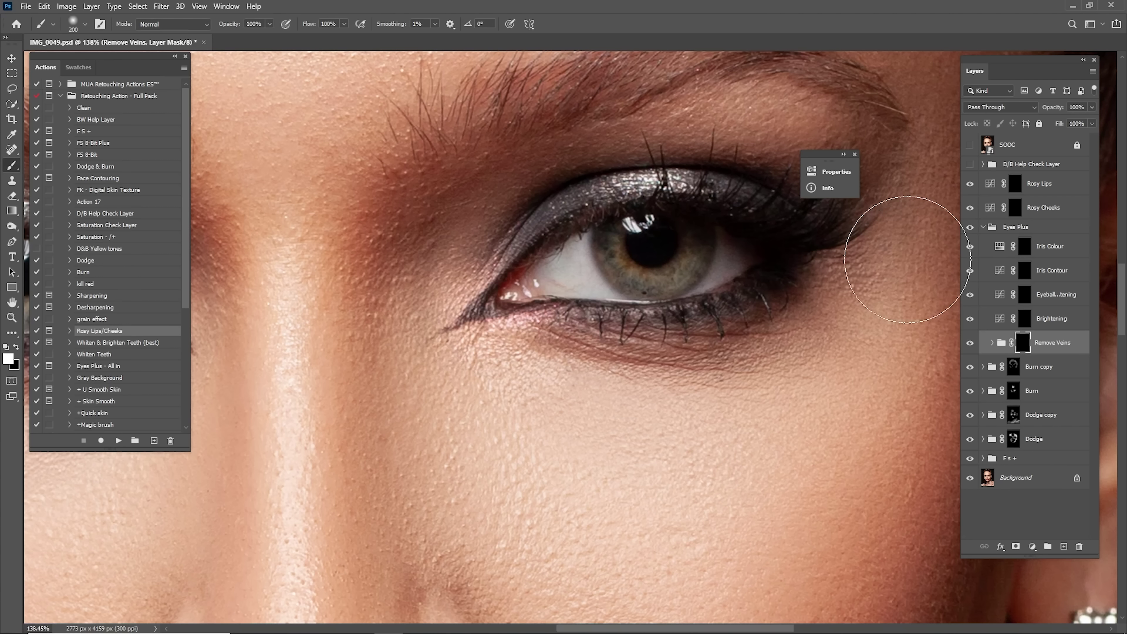
key("bracketleft")
key("bracketleft")
key("bracketleft")
key("bracketleft")
left_click_drag(728, 259, 729, 263)
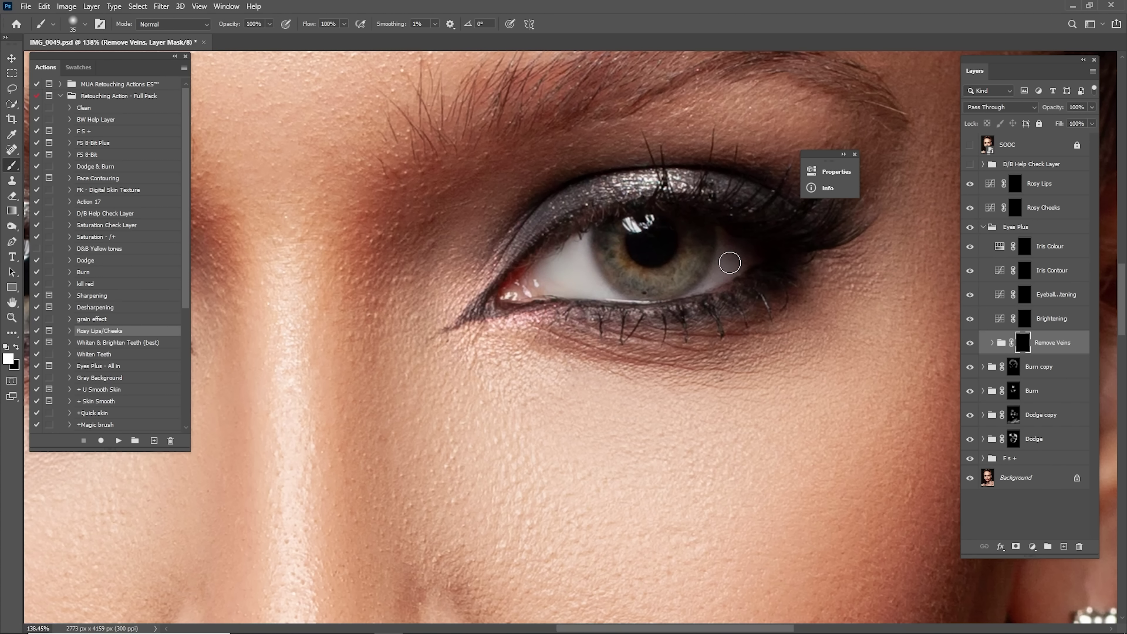
Clean the white of the other eye on the Remove Veins mask with a 40 px brush
left_click_drag(423, 290, 669, 276)
key("bracketright")
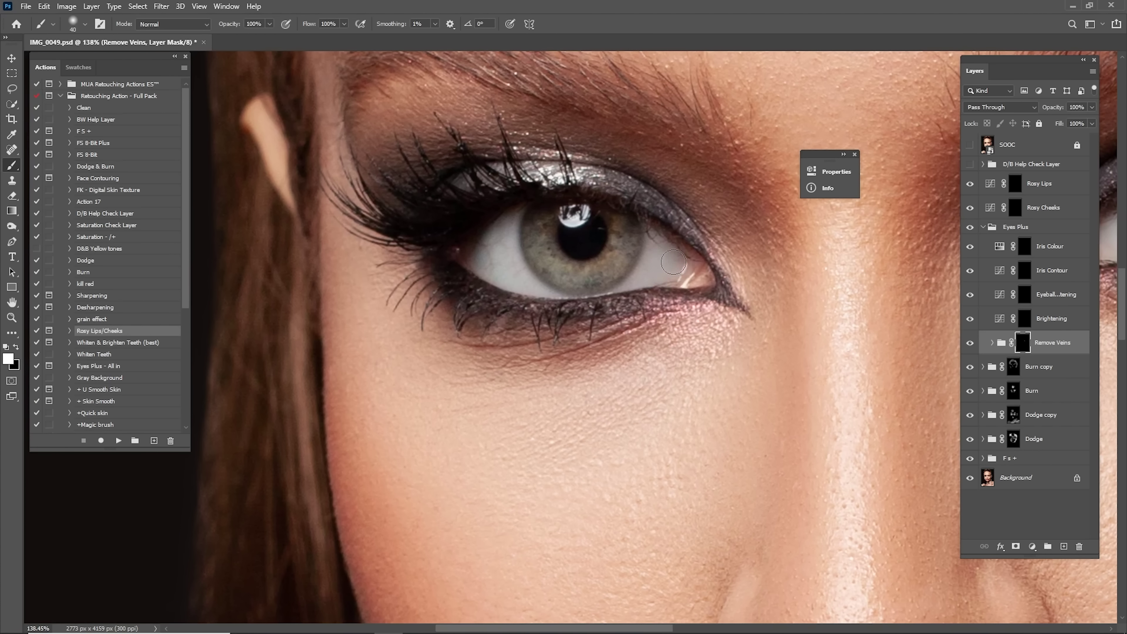
mouse_move(517, 248)
left_mouse_down()
mouse_move(487, 258)
mouse_move(518, 278)
mouse_move(504, 228)
left_mouse_up()
key("bracketright")
mouse_move(659, 263)
left_mouse_down()
mouse_move(611, 264)
mouse_move(553, 289)
left_mouse_up()
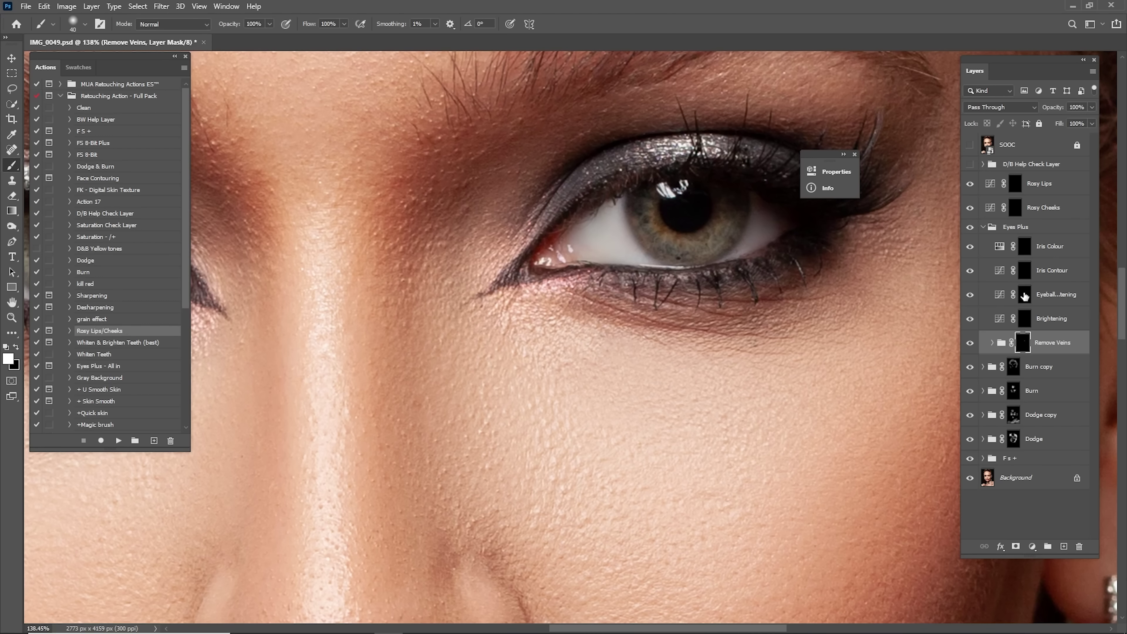
Paint the whites of both eyes on the Brightening mask with a 40 px brush at 100% opacity
left_click(1024, 318)
left_click_drag(764, 214, 756, 237)
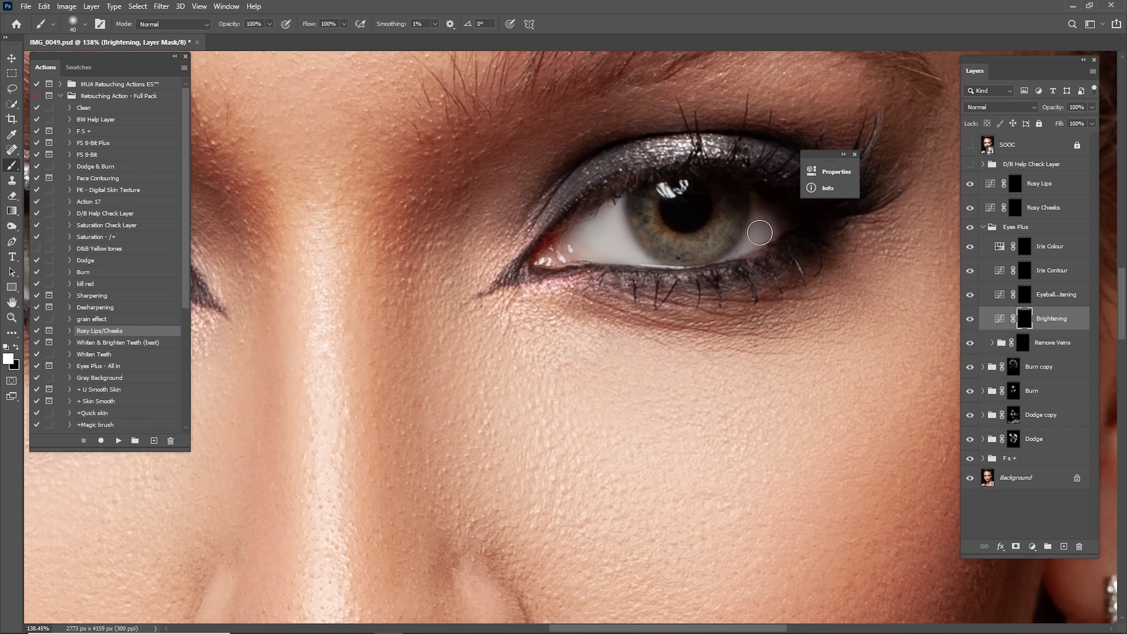
mouse_move(618, 228)
left_mouse_down()
mouse_move(626, 248)
mouse_move(592, 232)
mouse_move(592, 251)
left_mouse_up()
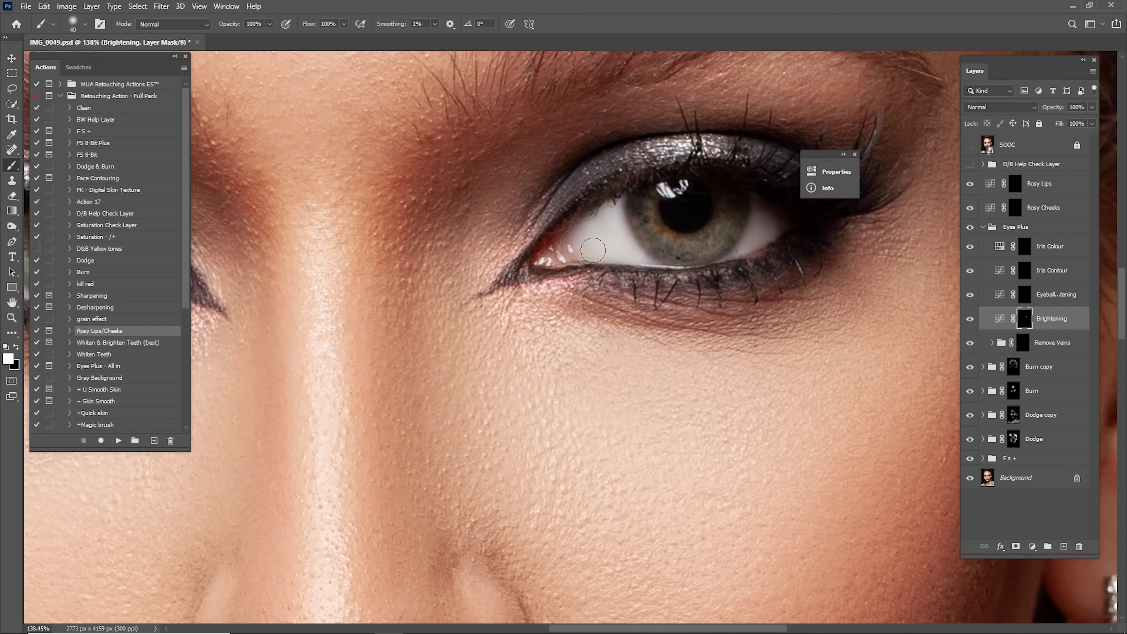
mouse_move(242, 257)
left_mouse_down()
mouse_move(575, 234)
mouse_move(753, 273)
left_mouse_up()
mouse_move(639, 279)
left_mouse_down()
mouse_move(645, 295)
mouse_move(666, 280)
mouse_move(648, 284)
left_mouse_up()
mouse_move(506, 246)
left_mouse_down()
mouse_move(599, 292)
mouse_move(617, 340)
mouse_move(583, 312)
mouse_move(593, 296)
left_mouse_up()
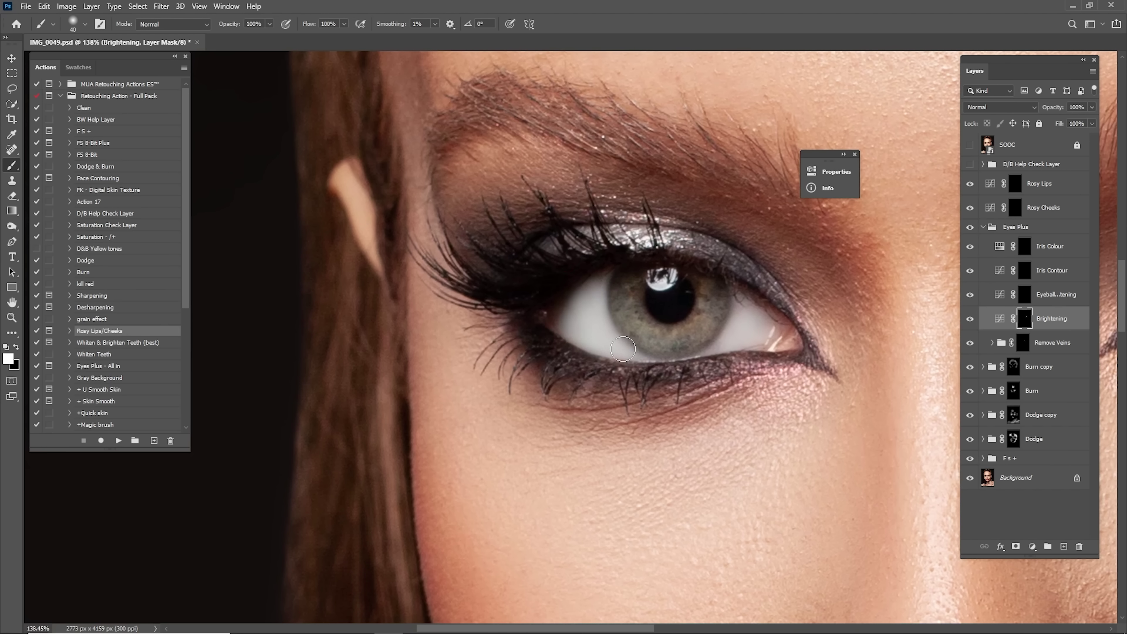
left_click_drag(774, 337, 516, 284)
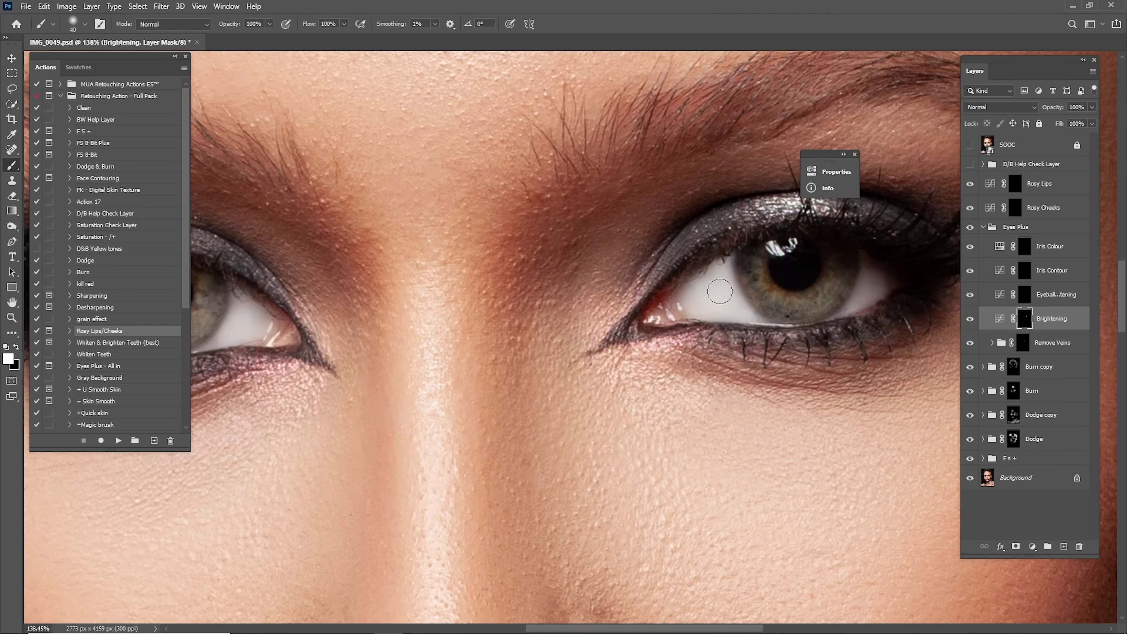
key("ctrl+0")
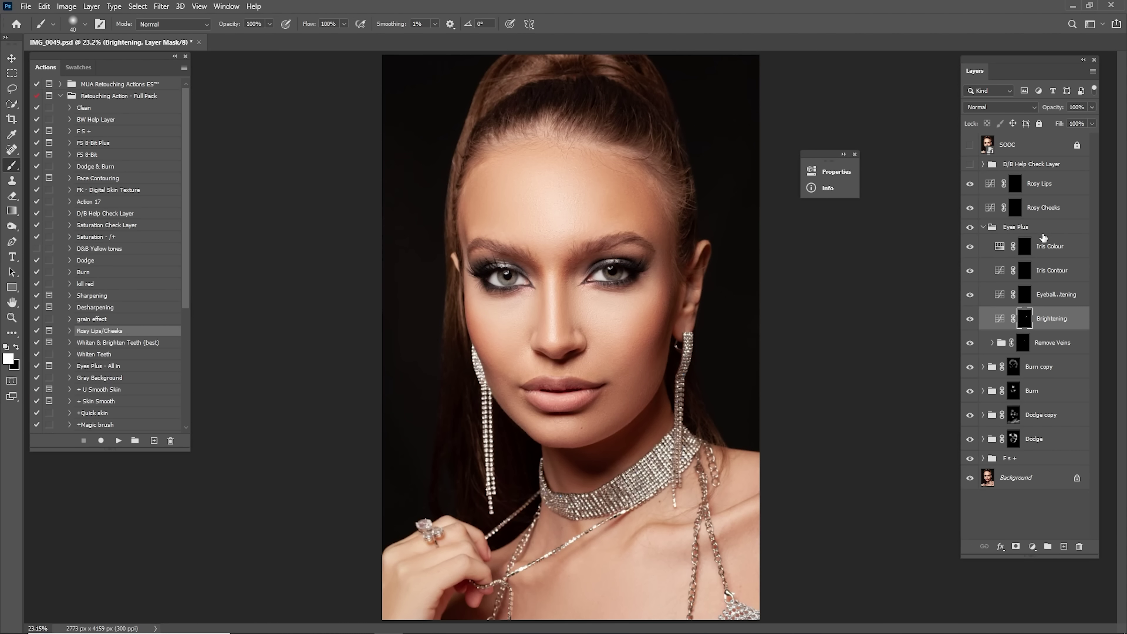
Compare the whole portrait with and without the Remove Veins group
left_click(1024, 338)
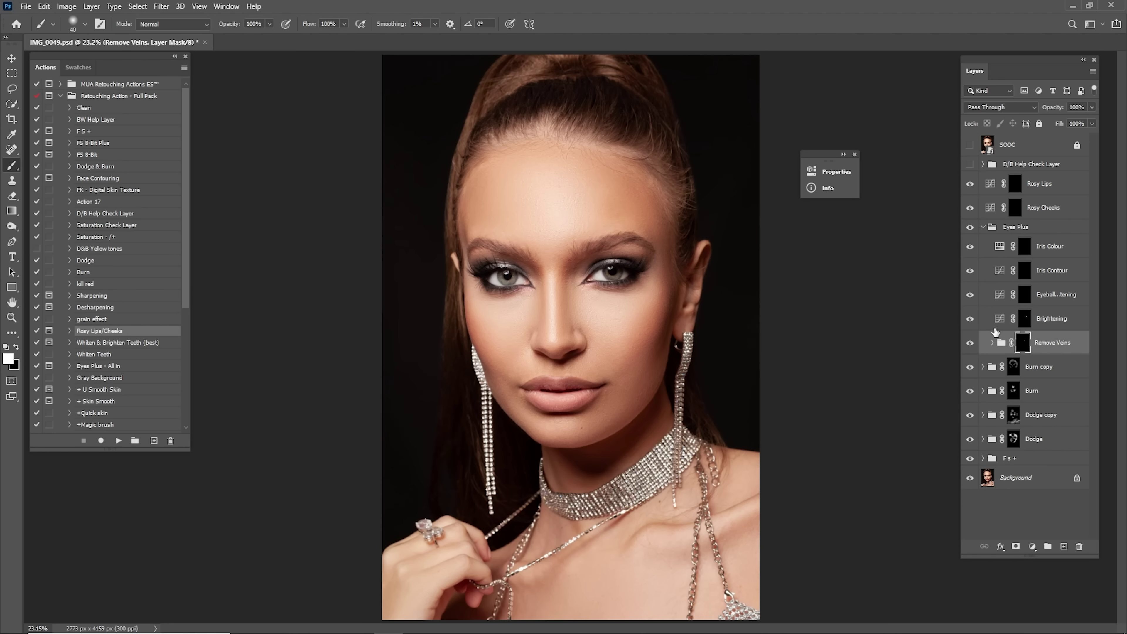
left_click(968, 344)
left_click(970, 344)
left_click(1077, 108)
Compare the eyes with and without the Brightening layer and set its opacity to 35%
left_click(1043, 323)
left_click(970, 319)
left_click(970, 319)
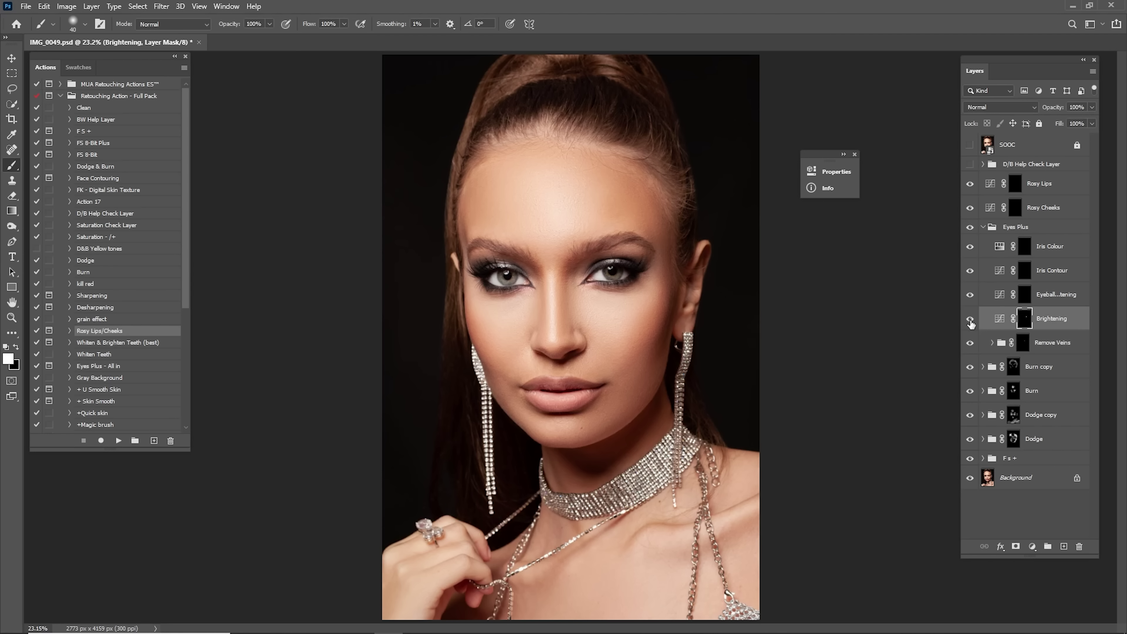
left_click(970, 319)
left_click(970, 319)
type("3")
Brighten the irises of both eyes on the Eyeball Brightening mask with a 25 to 30 px brush at 100% opacity
type("z")
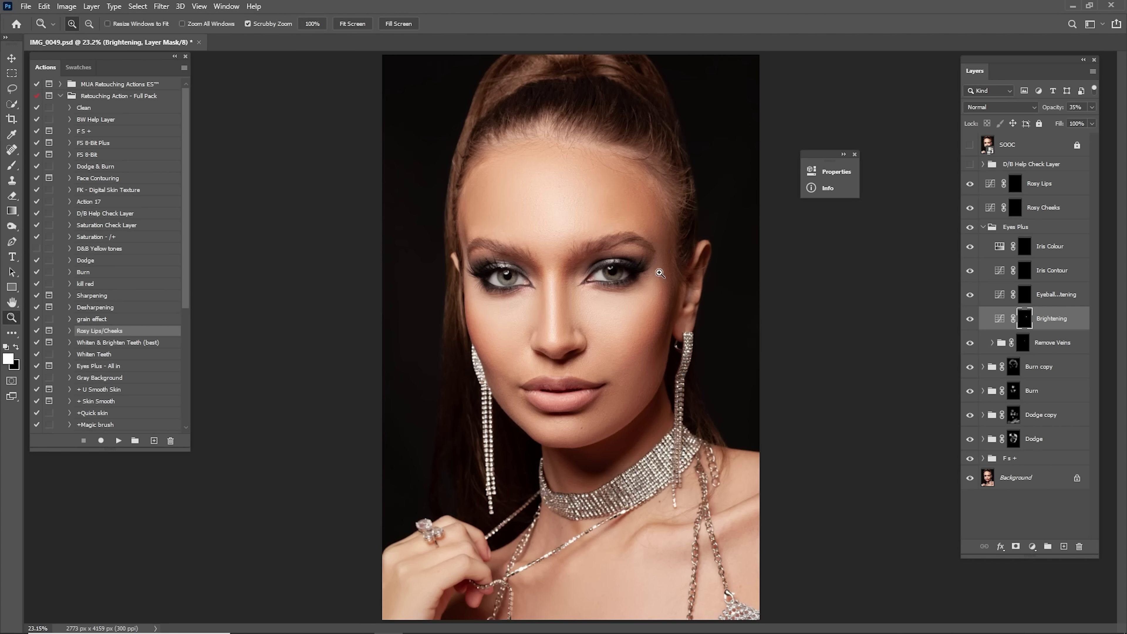
left_click_drag(606, 272, 669, 298)
left_click(1025, 295)
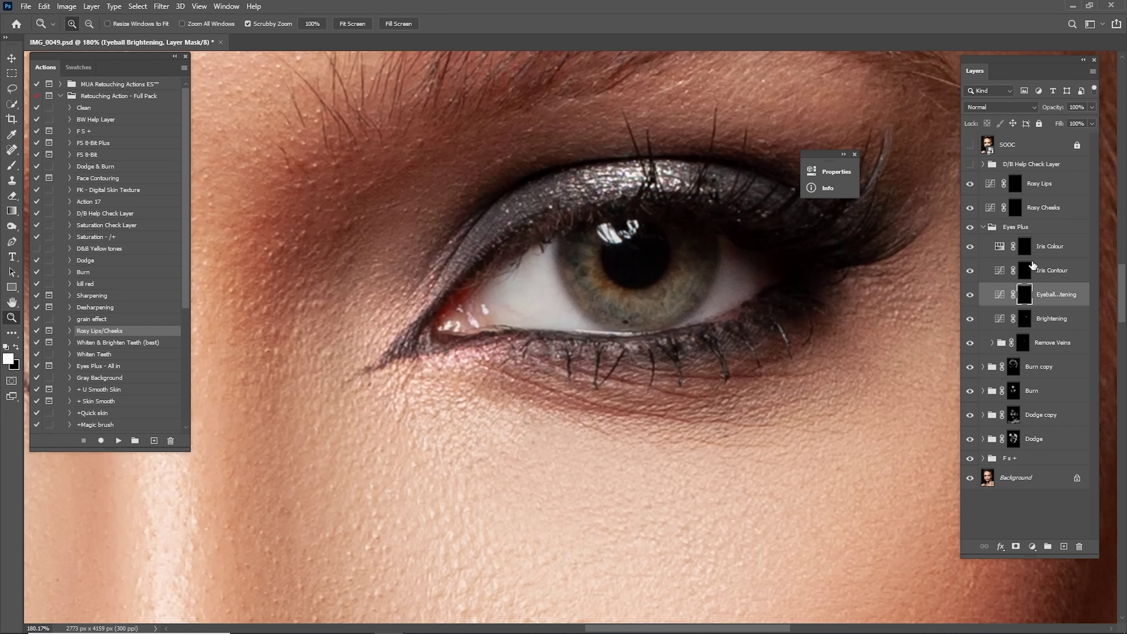
key("b")
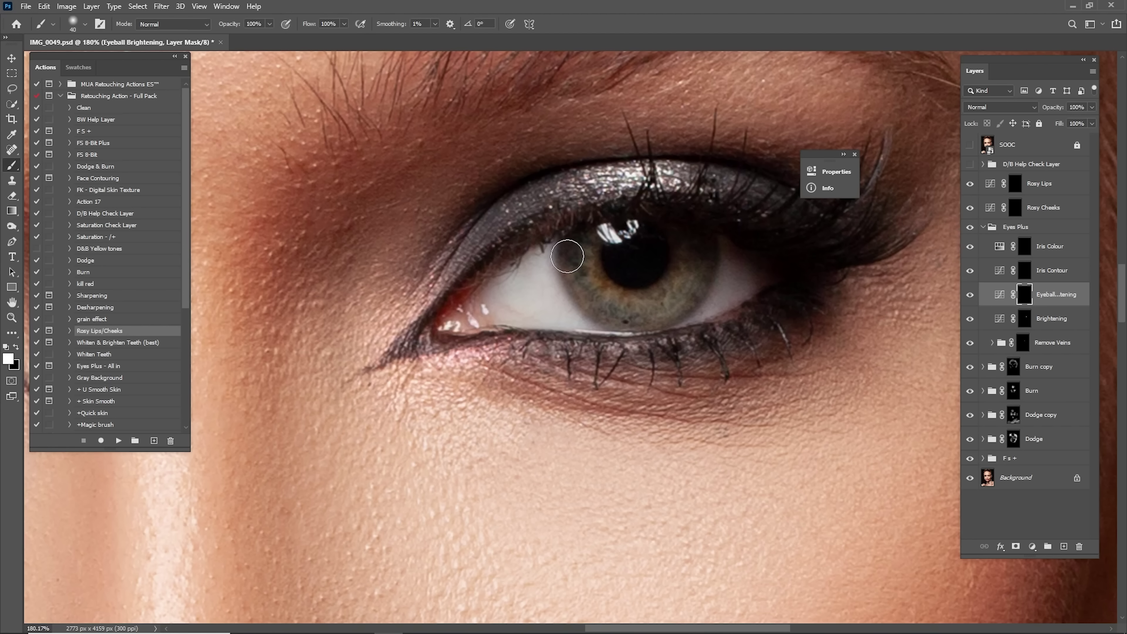
key("bracketleft")
key("bracketleft")
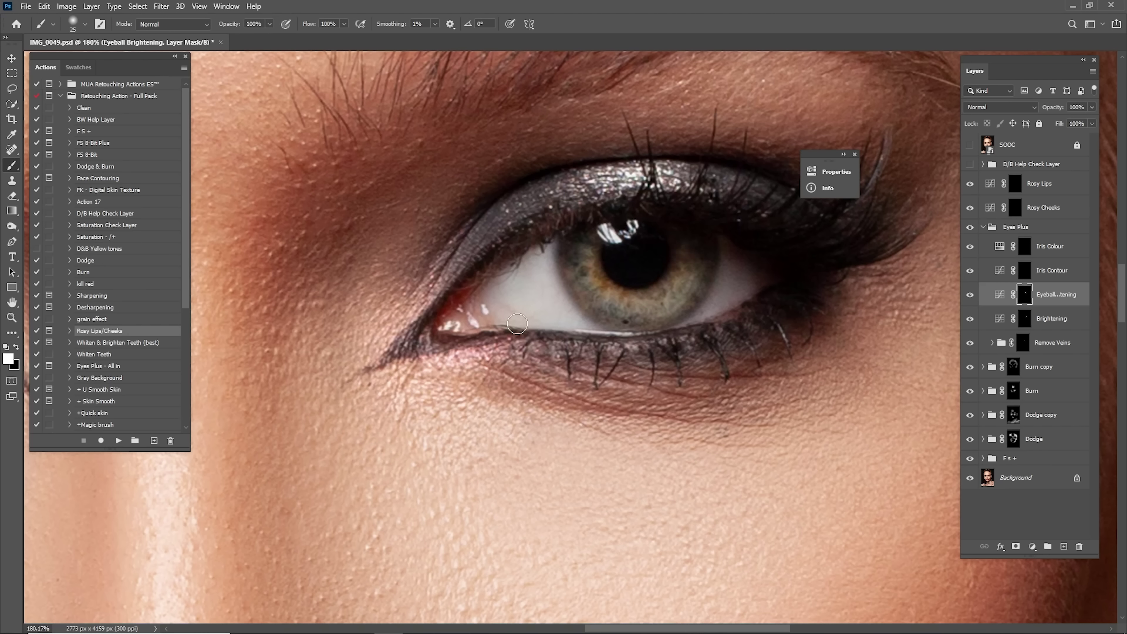
left_click_drag(516, 328, 883, 307)
left_click_drag(543, 282, 983, 273)
key("bracketright")
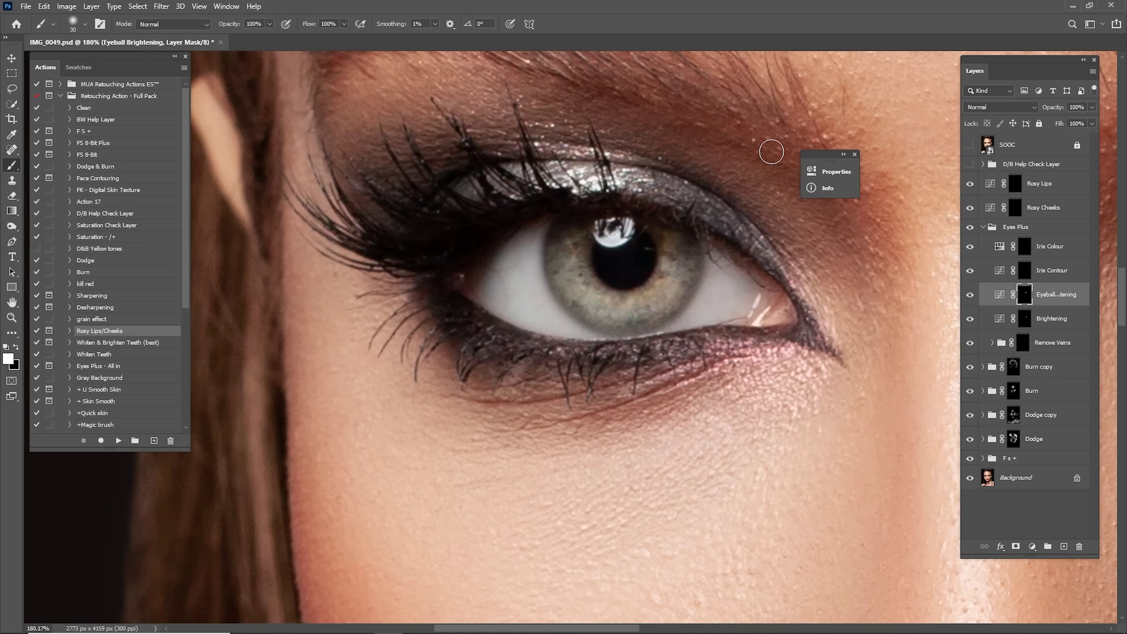
Set the Eyeball Brightening layer's opacity to 65% and compare the portrait with and without it
key("ctrl+0")
left_click(970, 296)
left_click(970, 296)
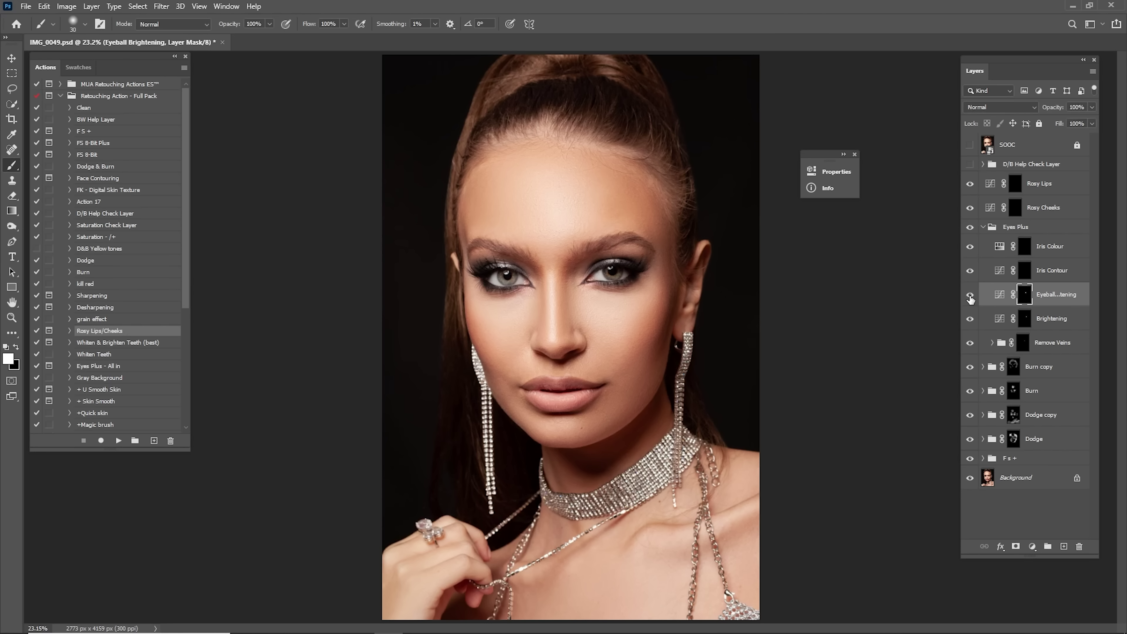
left_click(970, 296)
left_click(971, 296)
type("65")
left_click(970, 294)
left_click(970, 294)
Paint around the outer edge of both irises on the Iris Contour mask with a 25 px brush at 100% opacity
key("z")
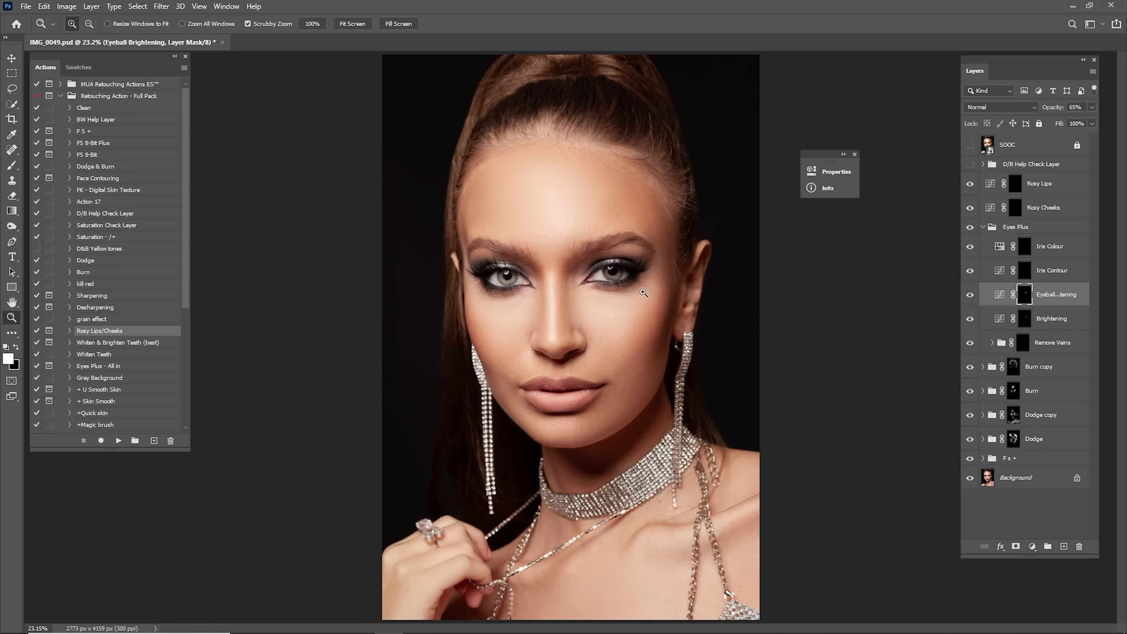
left_click_drag(643, 293, 797, 240)
left_click(1024, 273)
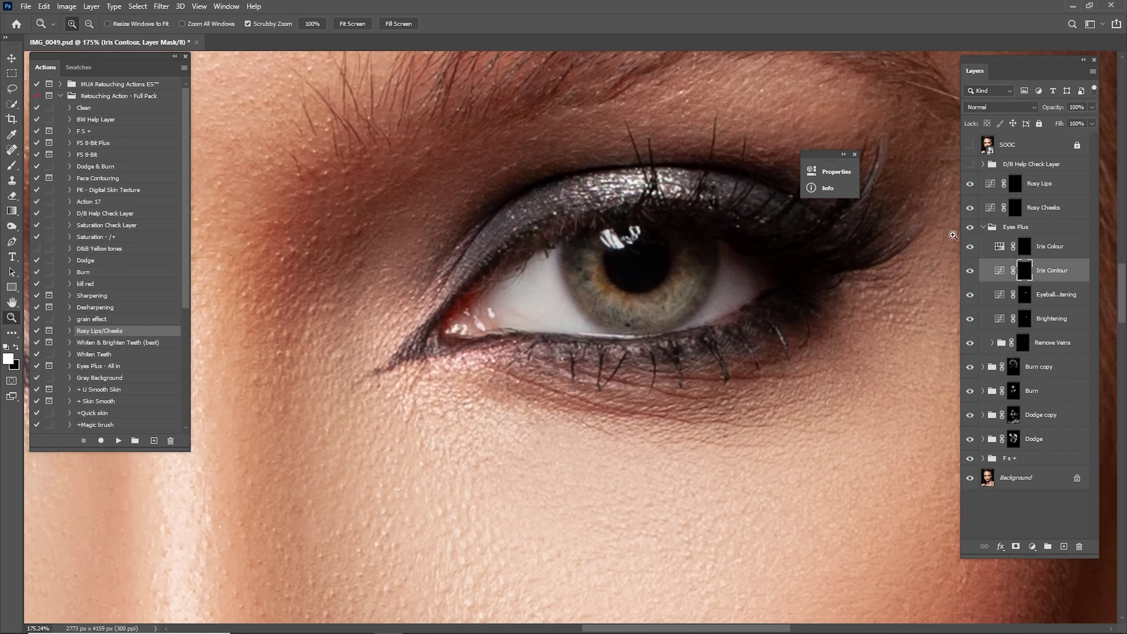
key("b")
key("bracketleft")
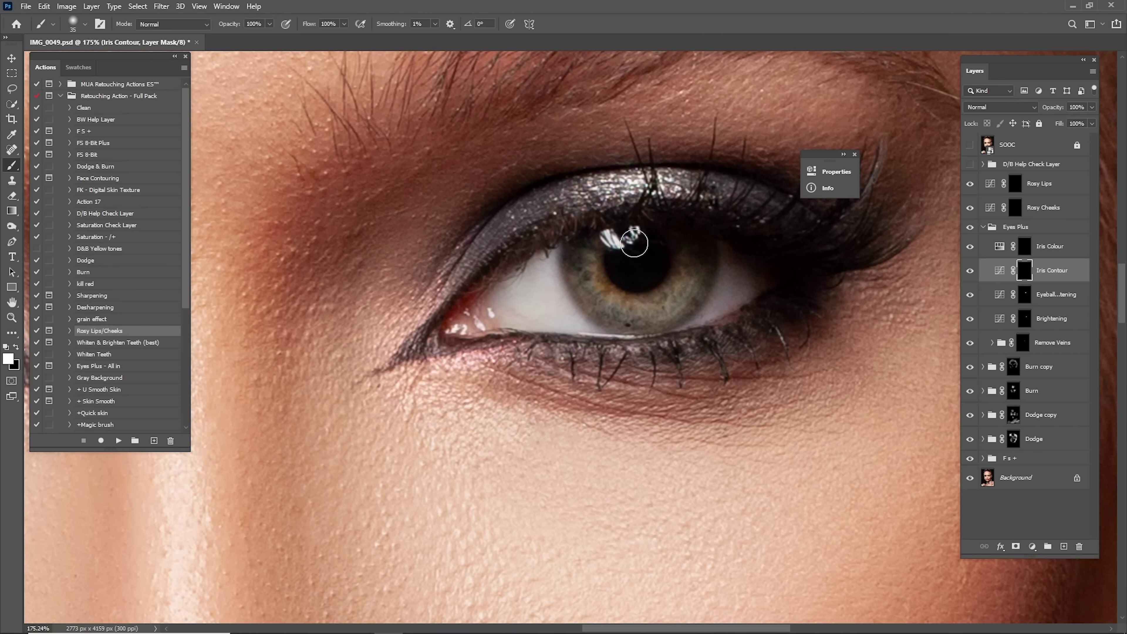
mouse_move(712, 258)
left_mouse_down()
mouse_move(692, 307)
mouse_move(651, 331)
mouse_move(587, 311)
mouse_move(572, 254)
left_mouse_up()
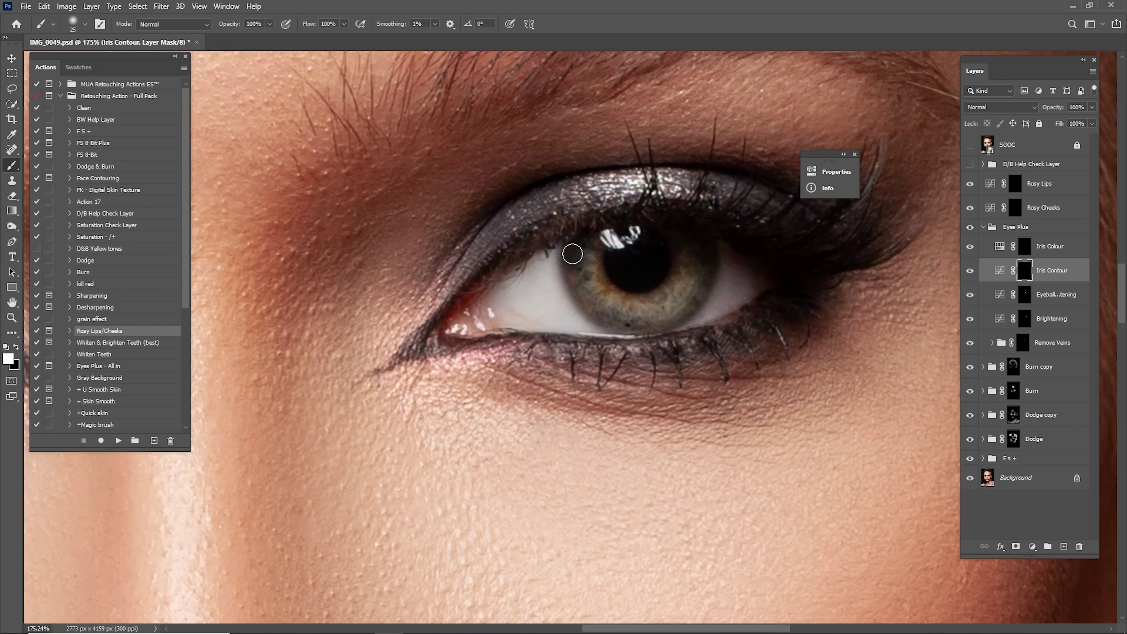
mouse_move(564, 301)
left_mouse_down()
mouse_move(892, 304)
mouse_move(953, 292)
left_mouse_up()
left_click_drag(421, 311, 769, 314)
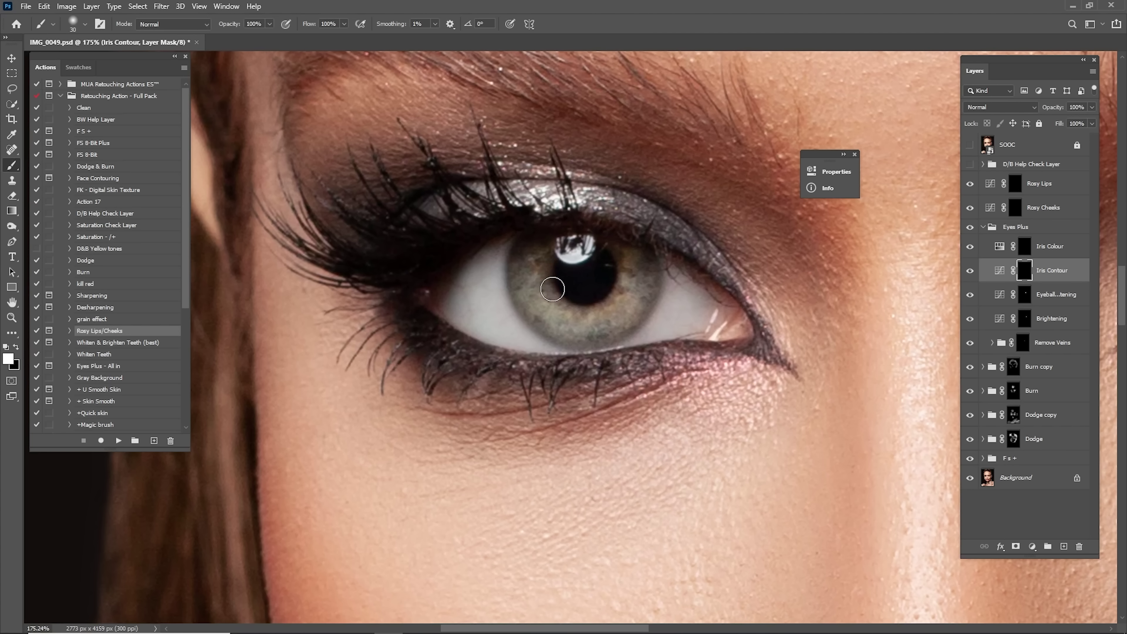
mouse_move(514, 256)
left_mouse_down()
mouse_move(523, 309)
mouse_move(579, 345)
mouse_move(641, 314)
mouse_move(655, 263)
mouse_move(646, 304)
mouse_move(625, 327)
mouse_move(552, 333)
mouse_move(522, 310)
mouse_move(507, 275)
mouse_move(522, 240)
mouse_move(572, 228)
left_mouse_up()
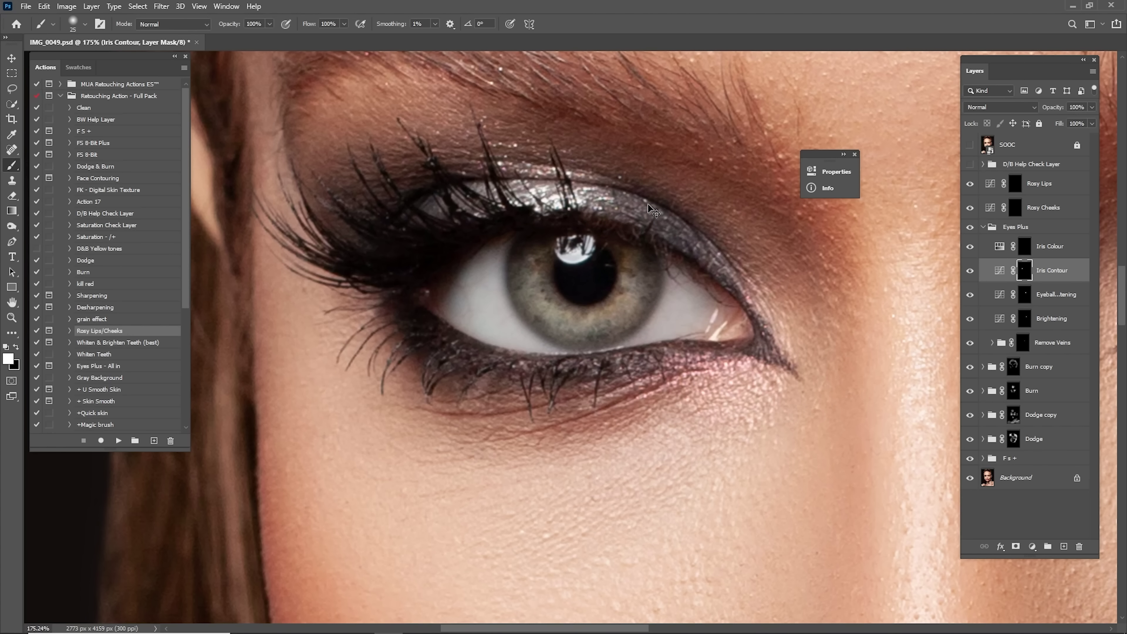
Compare the portrait with and without the Iris Contour layer and set its opacity to 35%
key("ctrl+0")
left_click(971, 272)
left_click(972, 272)
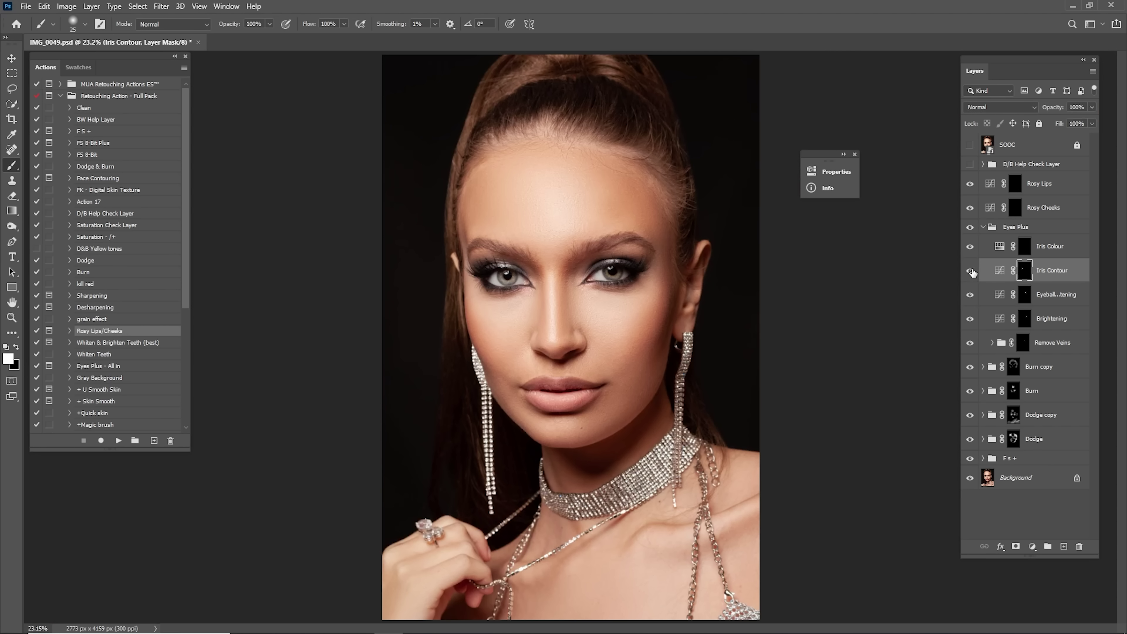
left_click(973, 271)
left_click(971, 271)
type("3")
key("Return")
Paint both irises blue on the Iris Colour mask with a 35 to 40 px brush at 100% opacity
key("z")
left_click_drag(591, 272, 651, 303)
left_click(1049, 246)
key("b")
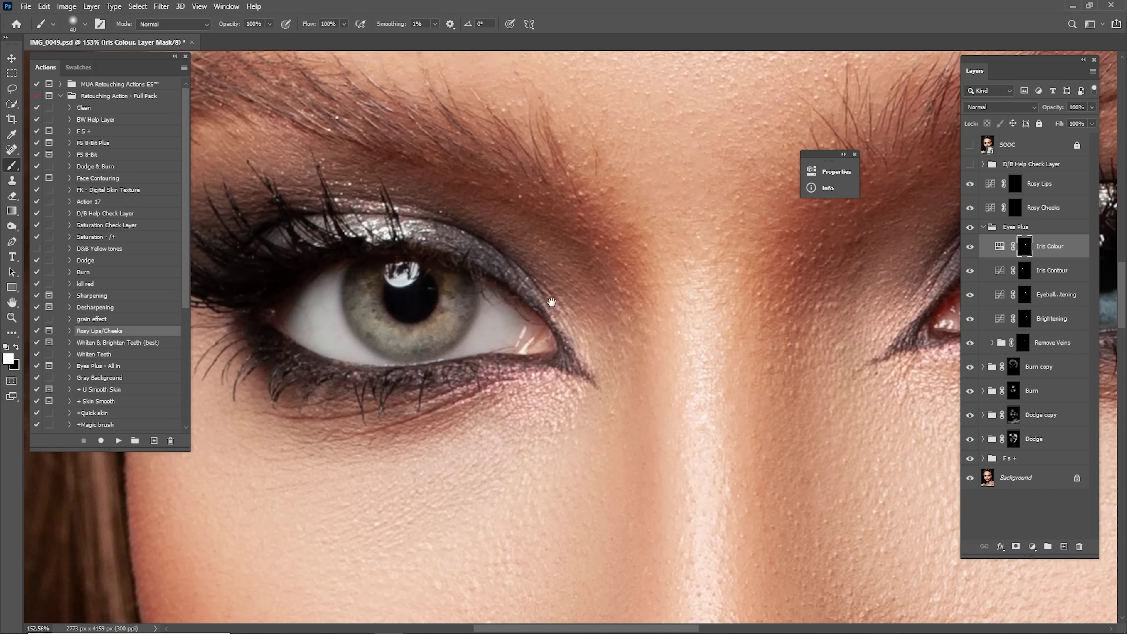
scroll(577, 311, "up", 3)
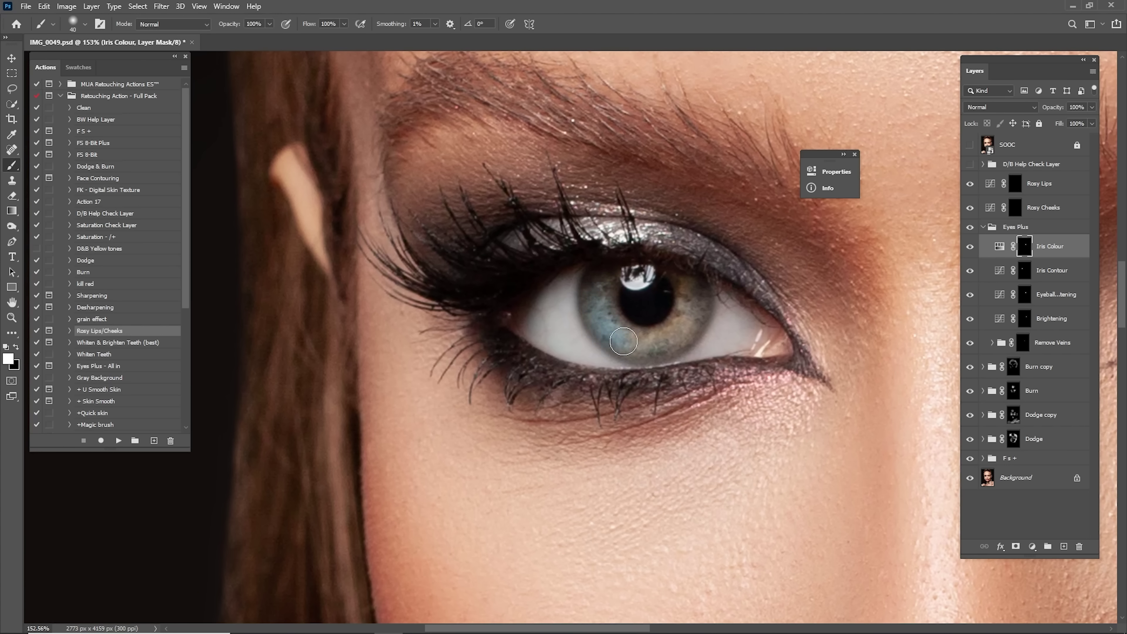
mouse_move(623, 341)
left_mouse_down()
mouse_move(687, 309)
mouse_move(673, 332)
mouse_move(615, 340)
mouse_move(597, 293)
mouse_move(655, 338)
mouse_move(691, 304)
mouse_move(683, 276)
left_mouse_up()
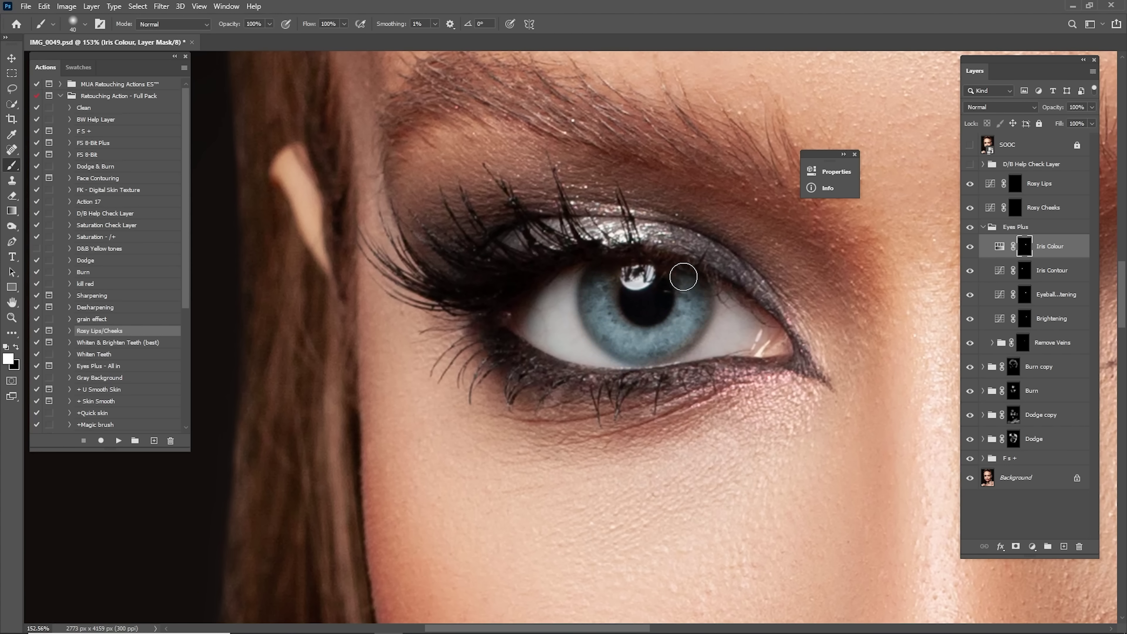
key("bracketleft")
key("ctrl+0")
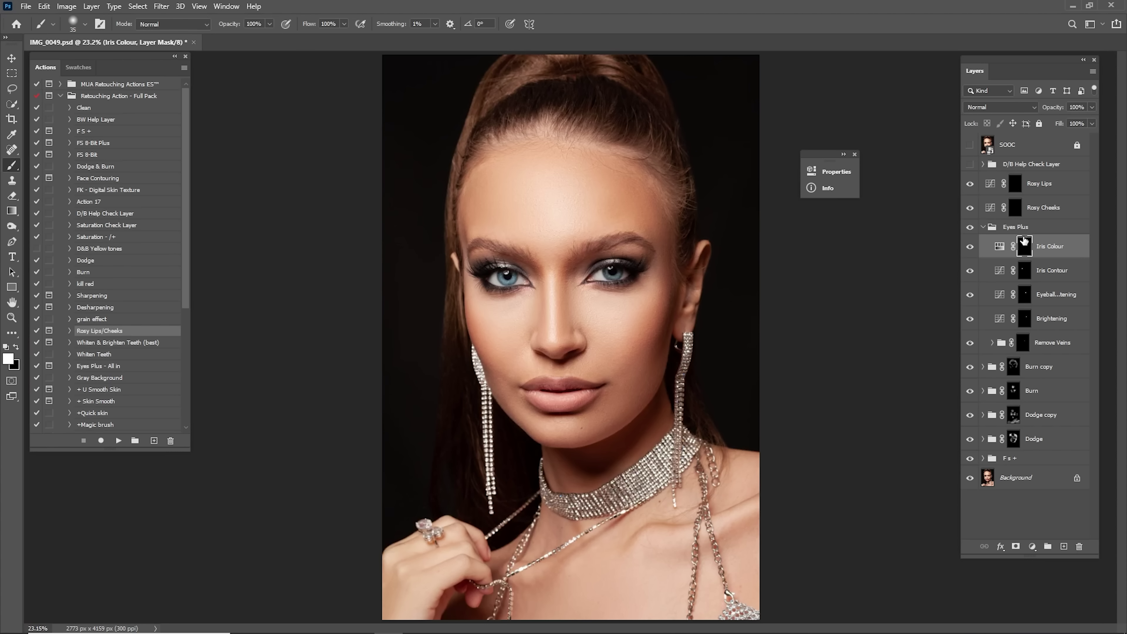
Shift the hue of the Iris Colour Hue/Saturation adjustment so the irises turn purple
double_click(1000, 248)
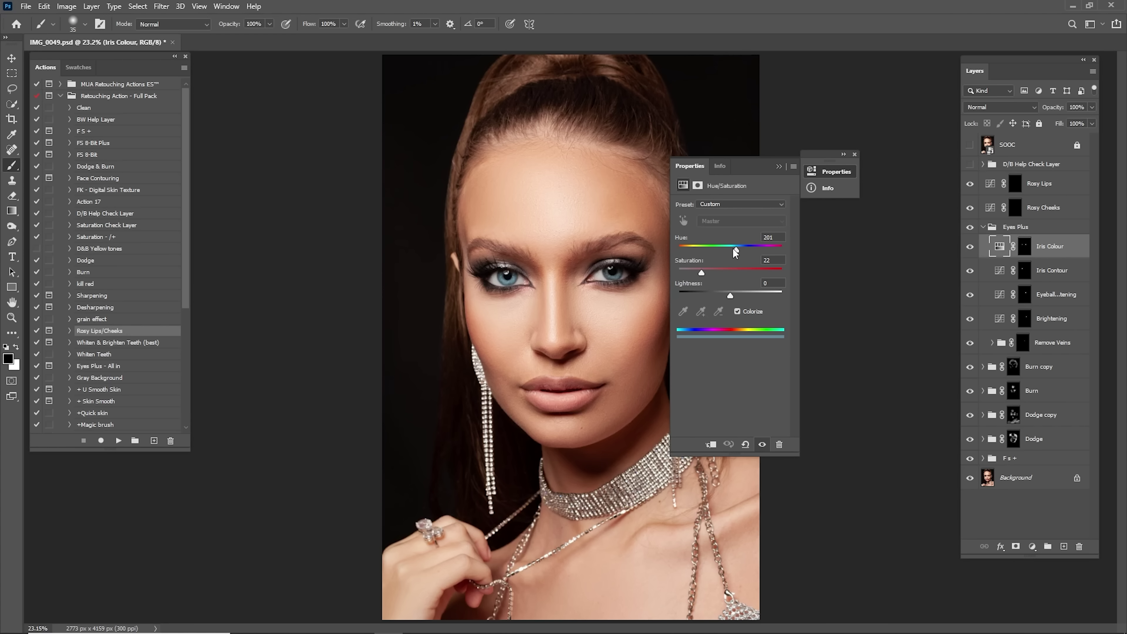
left_click_drag(733, 248, 773, 261)
left_click(830, 168)
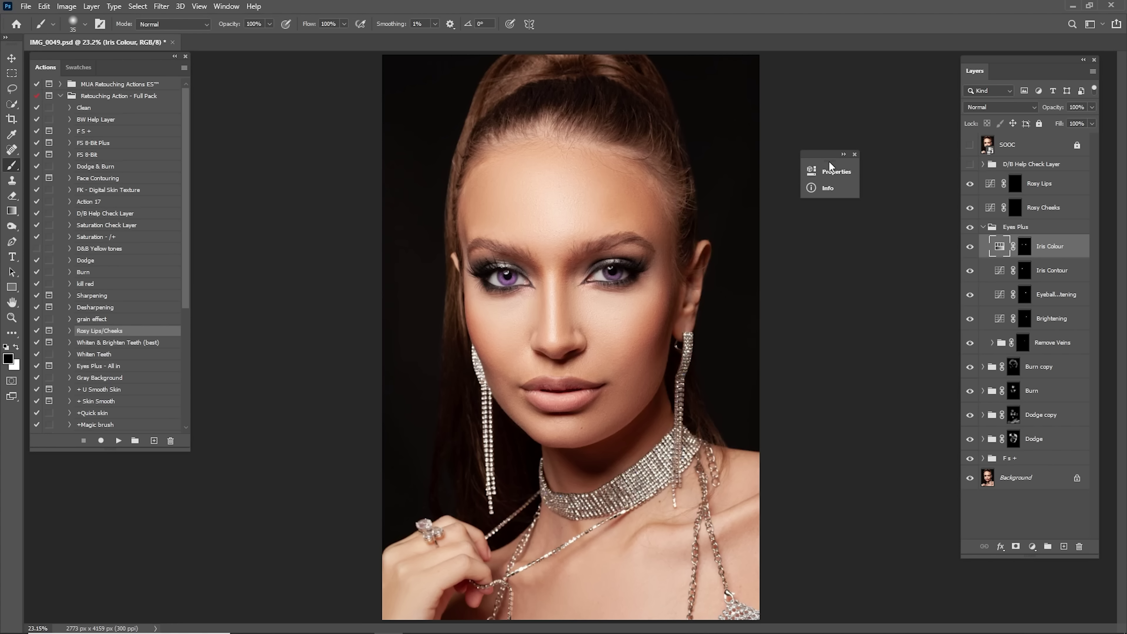
Delete the Iris Colour layer and collapse the Eyes Plus group
key("Delete")
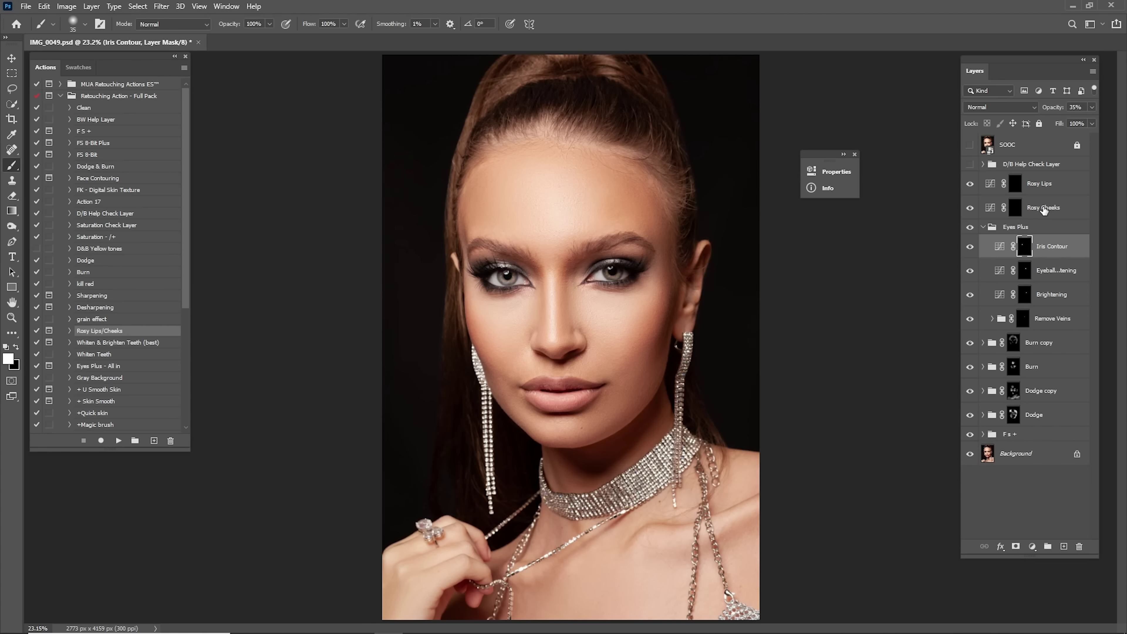
left_click(984, 226)
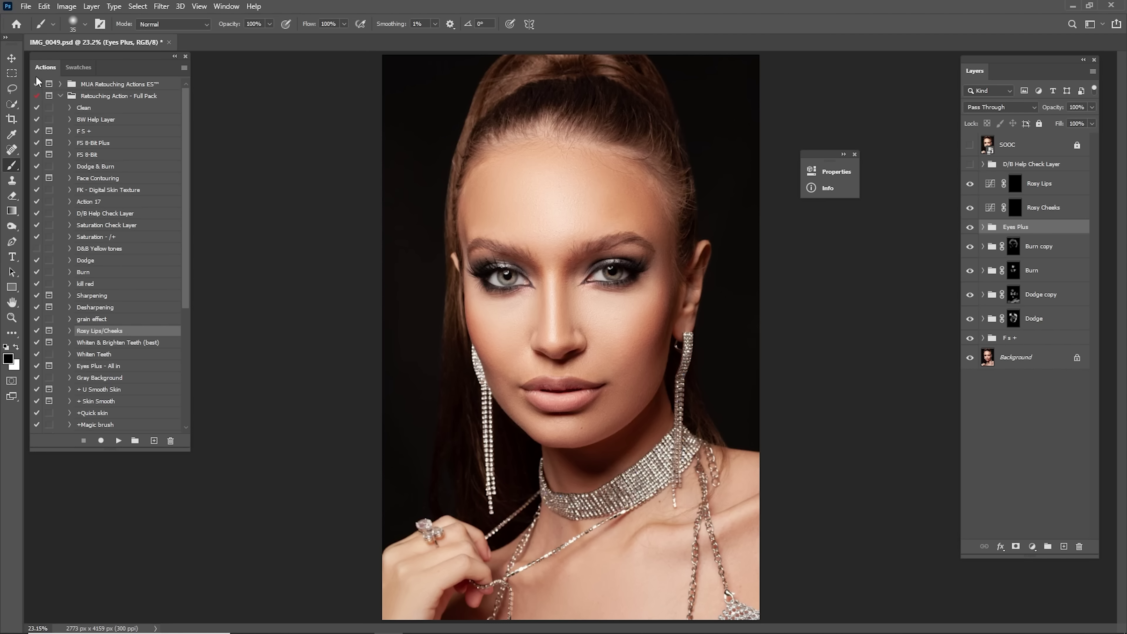
Run the Smokey Eyes + Mascara action from the MUA Retouching Actions set and show the Dodge, Burn and Eyes Plus groups again
left_click(61, 84)
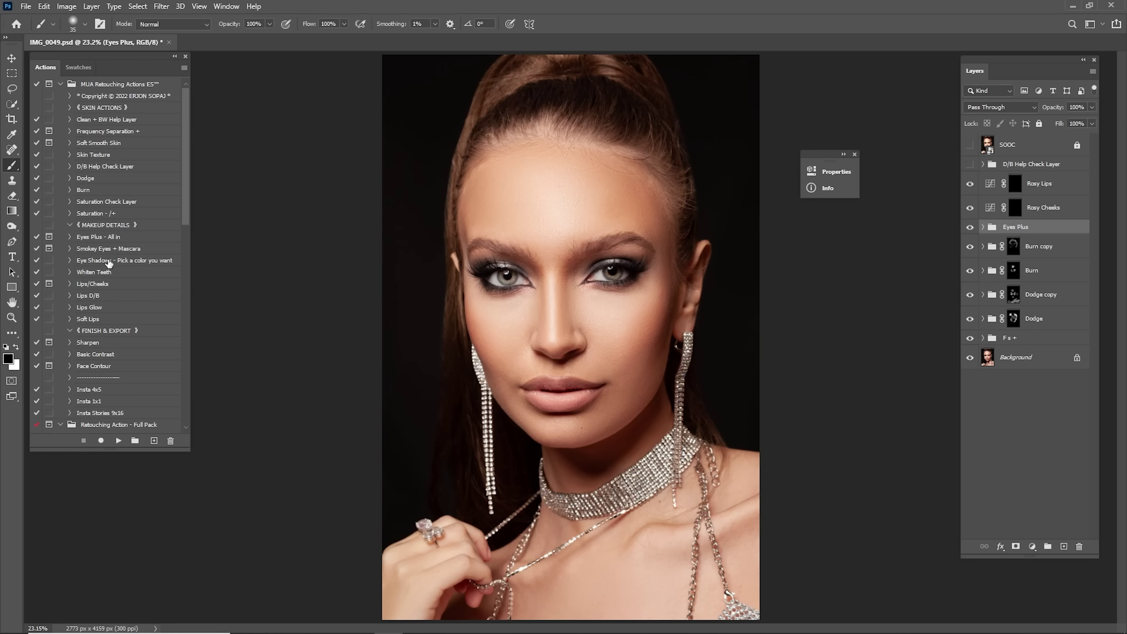
left_click(111, 248)
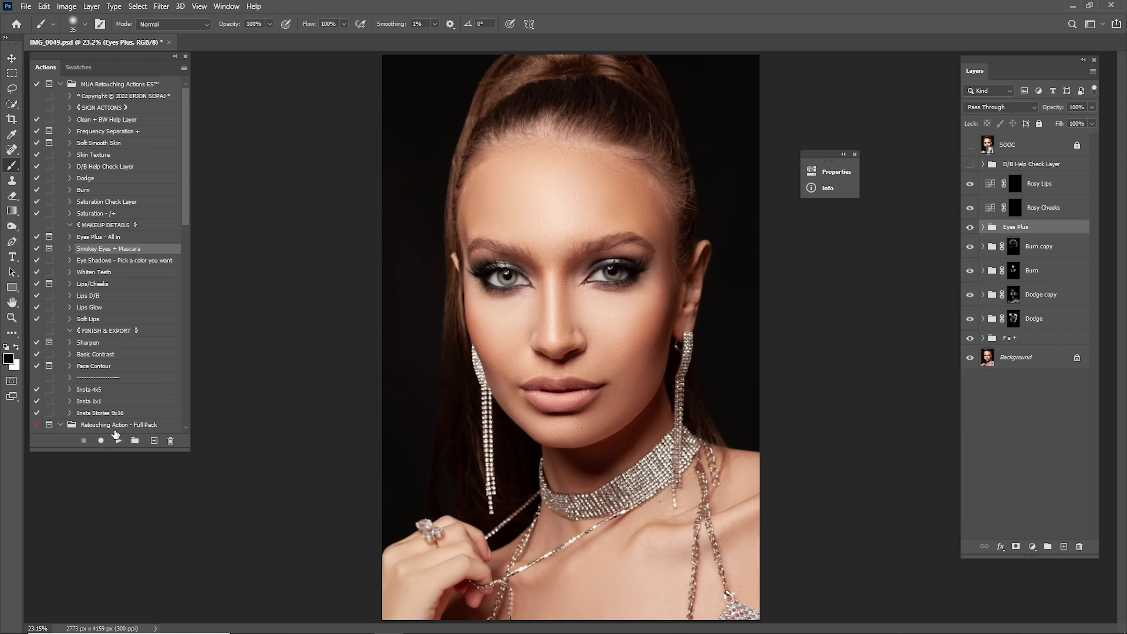
left_click(117, 441)
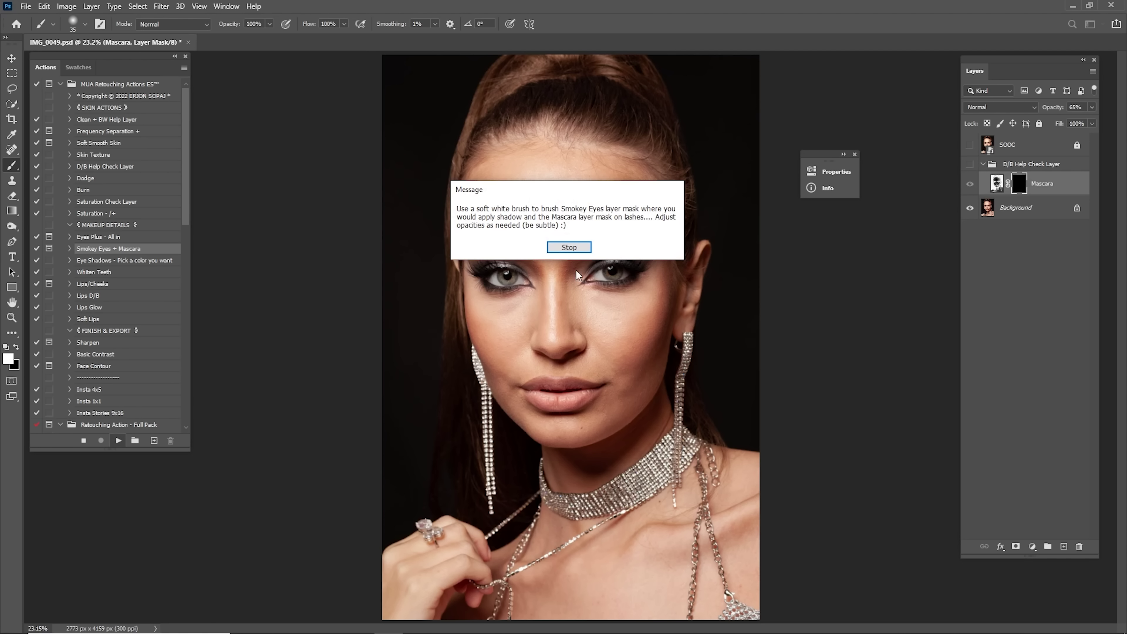
left_click(568, 247)
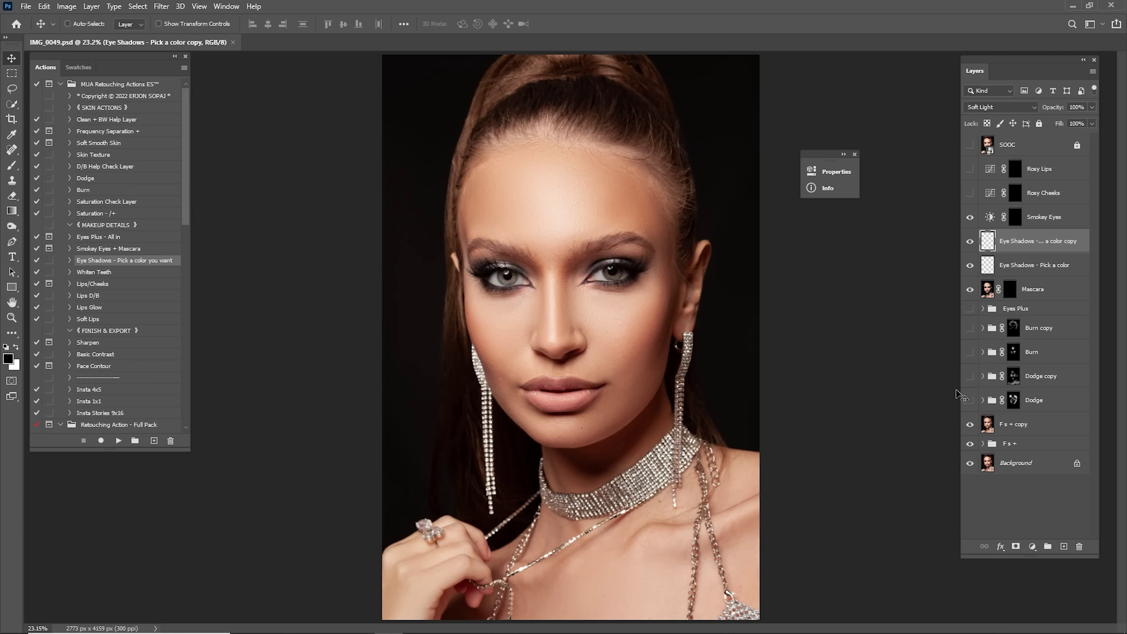
left_click_drag(969, 399, 980, 310)
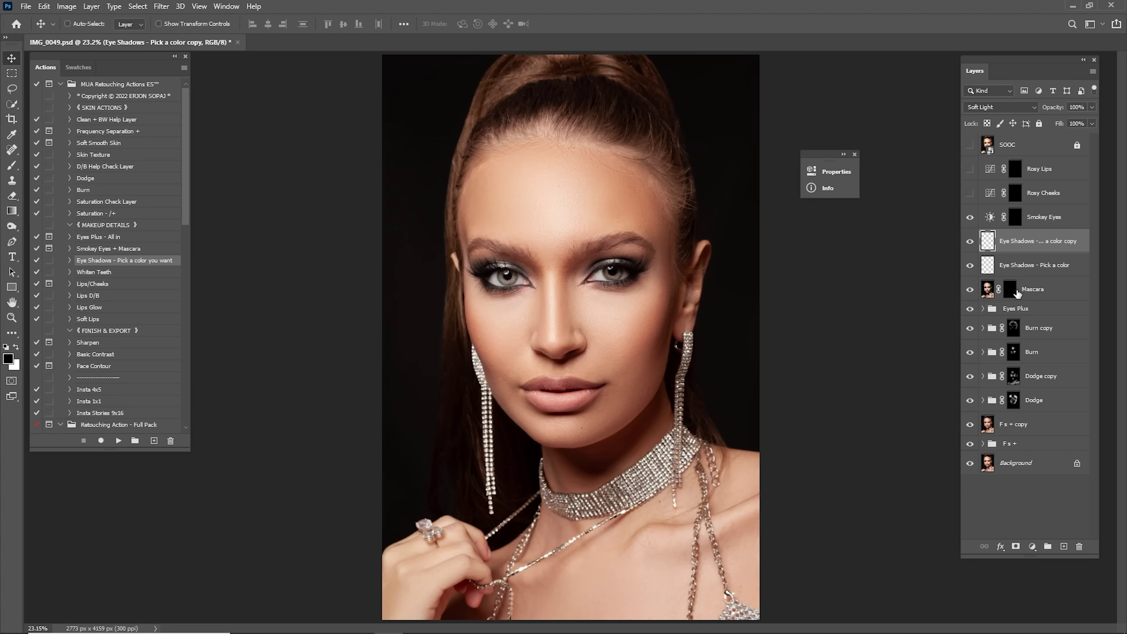
Paint white over both eyelids and around the eyes on the Smokey Eyes mask with a roughly 125 px brush at 40% opacity
left_click(1016, 291)
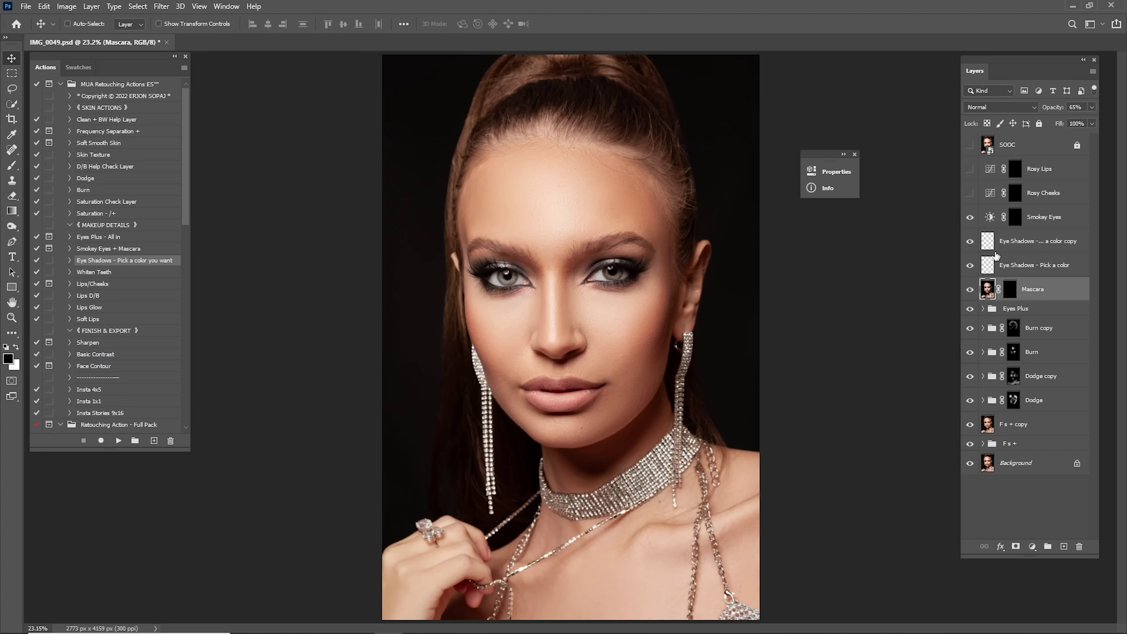
left_click(1019, 222)
key("z")
left_click_drag(647, 263, 692, 265)
left_click_drag(540, 285, 657, 244)
key("b")
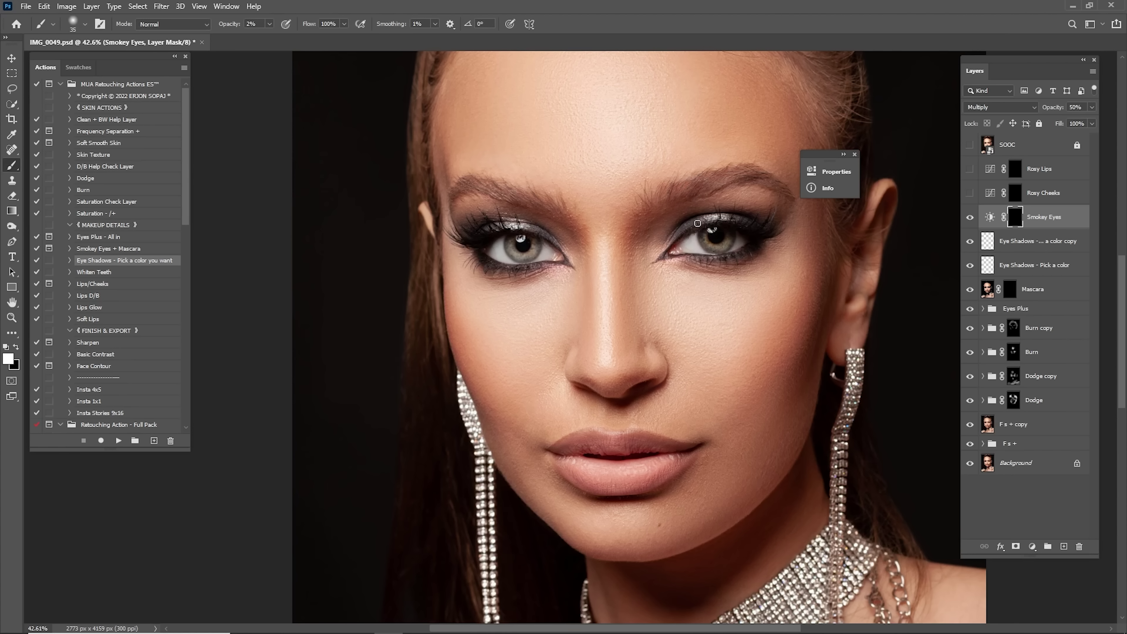
key("bracketright")
key("bracketright")
key("bracketright")
key("bracketright")
key("bracketright")
key("bracketright")
key("bracketright")
key("bracketright")
left_click(854, 154)
key("4")
mouse_move(704, 222)
left_mouse_down()
mouse_move(672, 226)
mouse_move(773, 218)
mouse_move(696, 210)
mouse_move(657, 247)
mouse_move(692, 218)
mouse_move(772, 222)
left_mouse_up()
key("bracketleft")
key("bracketright")
mouse_move(551, 215)
left_mouse_down()
mouse_move(488, 217)
mouse_move(462, 239)
left_mouse_up()
key("bracketleft")
mouse_move(496, 273)
left_mouse_down()
mouse_move(459, 242)
mouse_move(518, 218)
left_mouse_up()
Compare the portrait with and without the Smokey Eyes layer and set its opacity to 40%
key("ctrl+0")
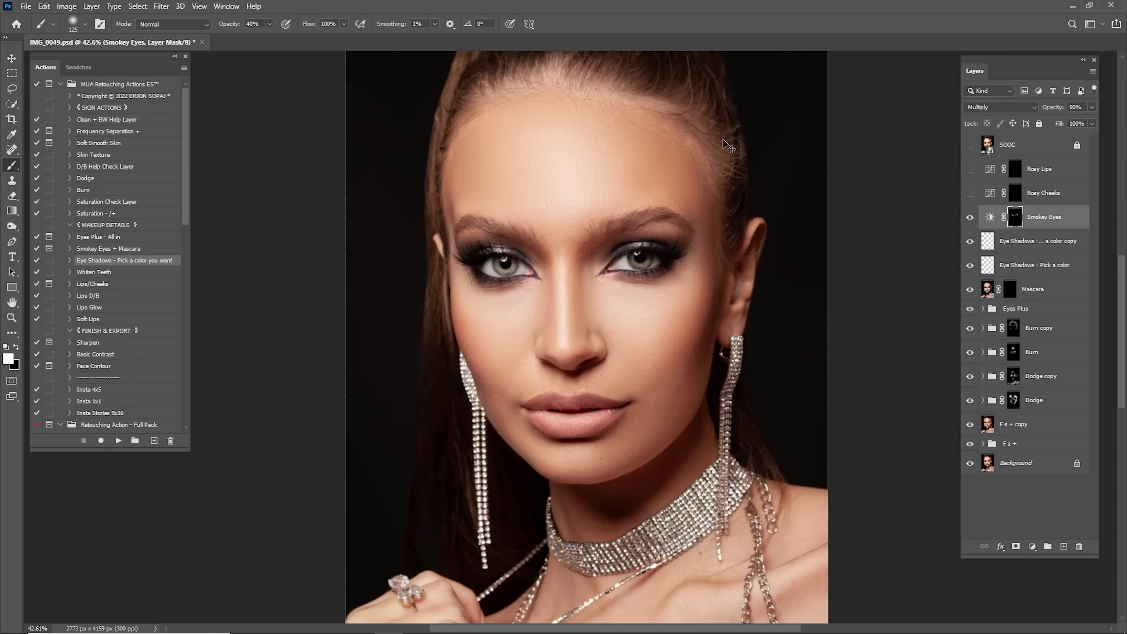
left_click(969, 217)
left_click(969, 218)
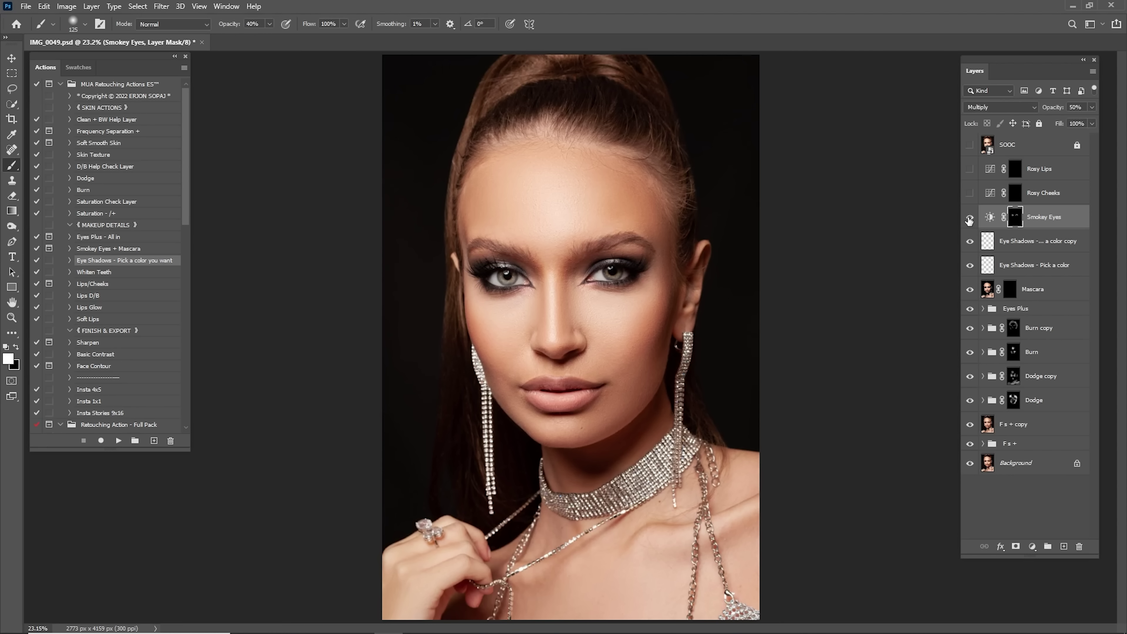
left_click(969, 218)
left_click(969, 217)
left_click_drag(1059, 110, 1052, 110)
left_click(969, 218)
left_click(970, 217)
Select the Mascara layer mask and prepare a 100 px white brush at 50% opacity for painting the eyelashes
key("z")
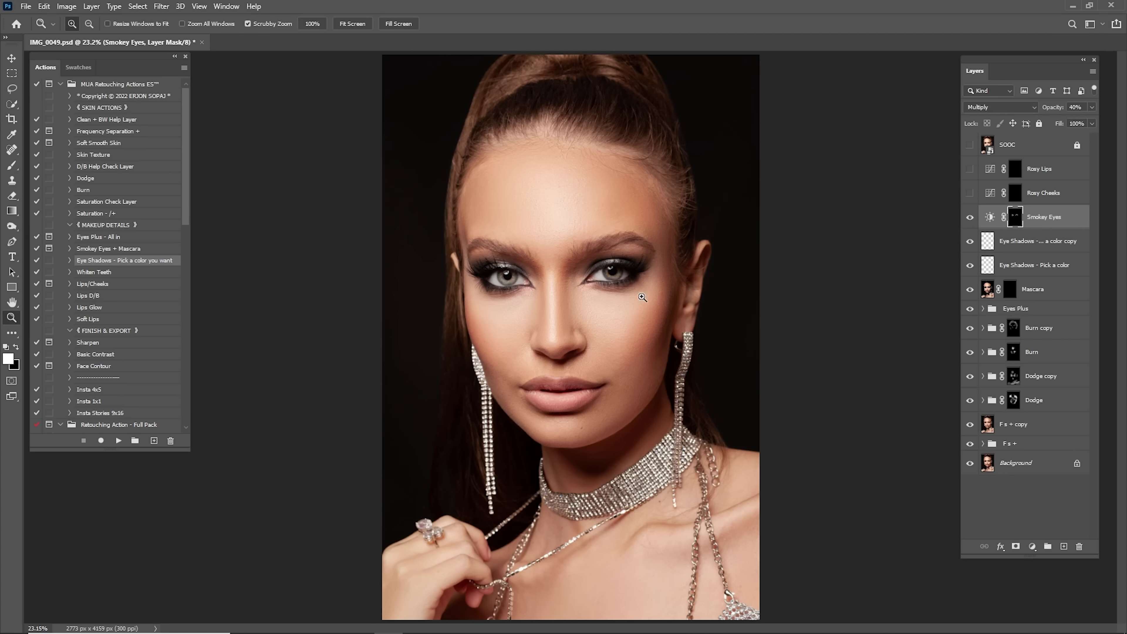
left_click_drag(607, 275, 718, 279)
left_click(1011, 293)
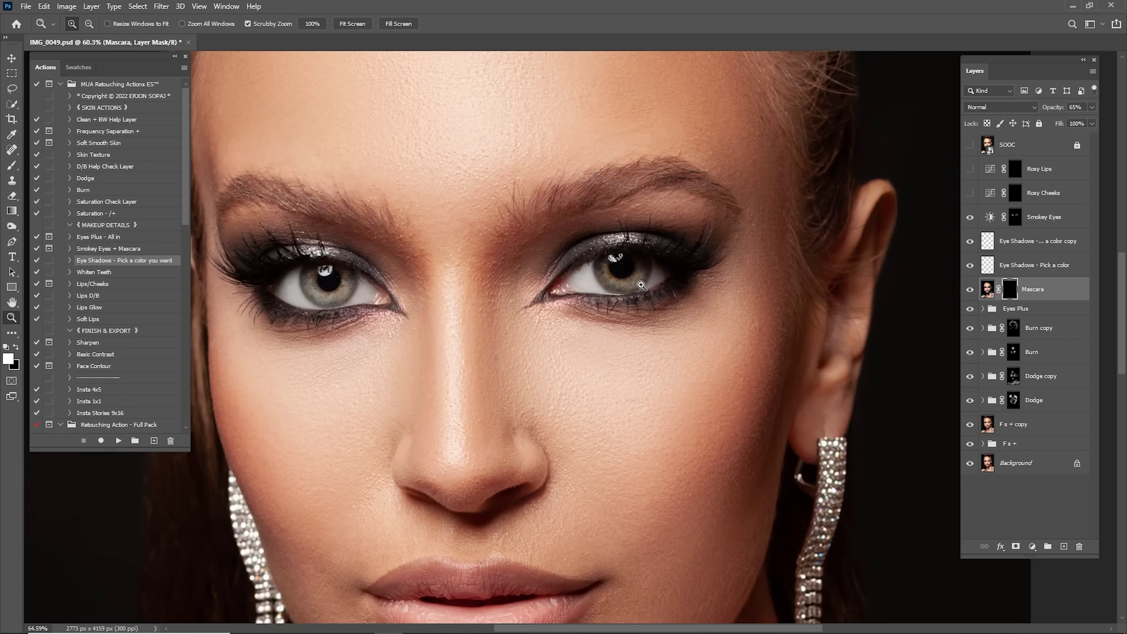
left_click_drag(626, 273, 661, 275)
key("b")
key("bracketleft")
key("bracketleft")
key("bracketleft")
key("bracketleft")
key("bracketleft")
key("bracketleft")
key("bracketleft")
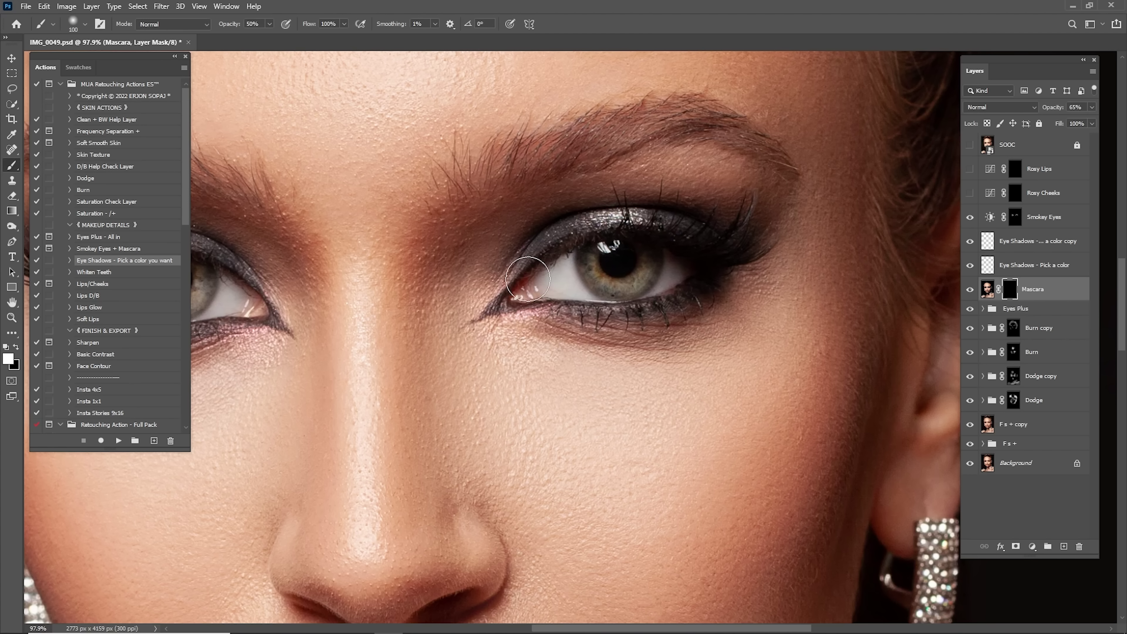
Paint white at 50% brush opacity on the Mascara layer's mask to darken the upper and lower lashes of both eyes
key("bracketright")
key("bracketright")
key("bracketright")
key("bracketright")
key("bracketright")
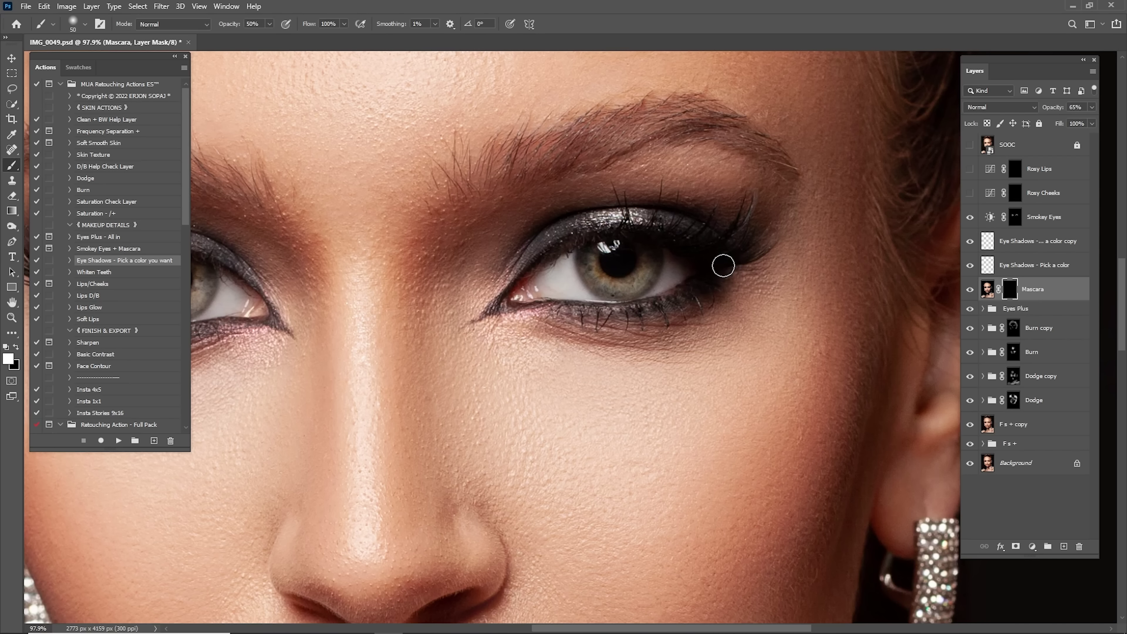
key("bracketleft")
left_click_drag(628, 313, 485, 308)
key("bracketleft")
key("bracketleft")
key("bracketleft")
key("bracketright")
key("bracketright")
key("bracketright")
key("bracketright")
key("bracketright")
key("bracketright")
key("bracketright")
key("bracketright")
key("bracketright")
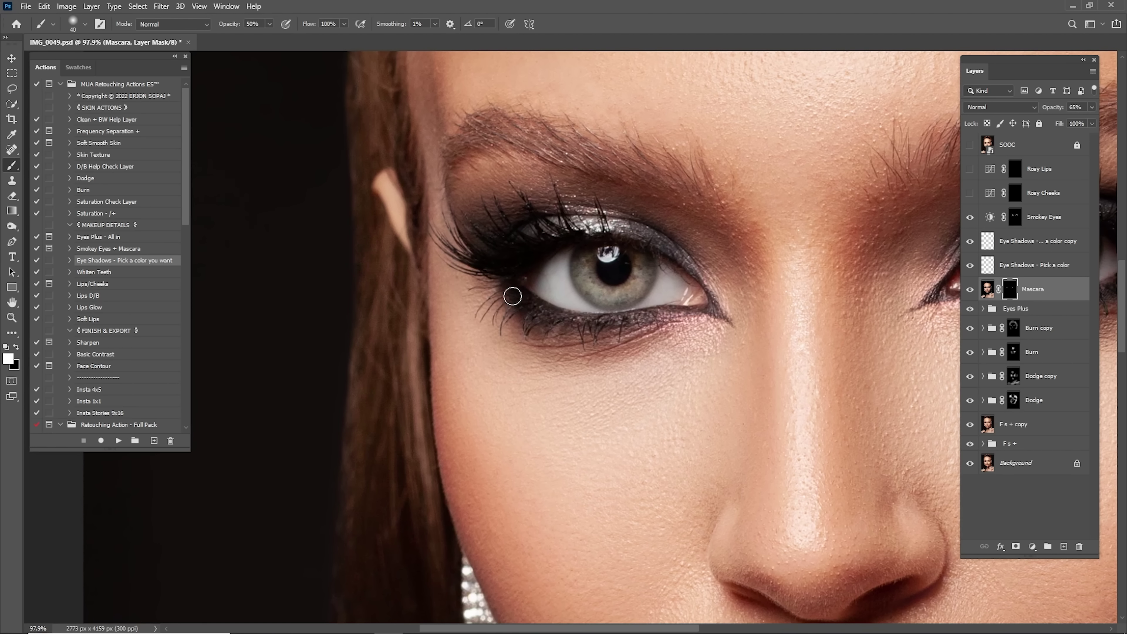
key("bracketright")
key("bracketright")
key("bracketright")
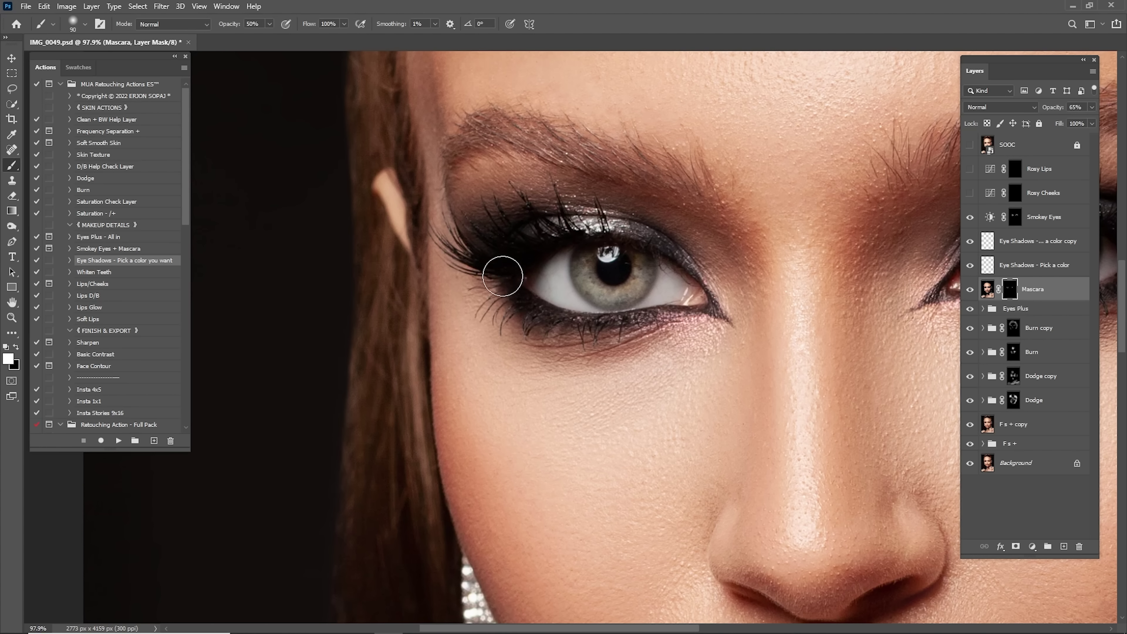
Compare the portrait with and without the Mascara layer, and set that layer's opacity to 45%
key("ctrl+0")
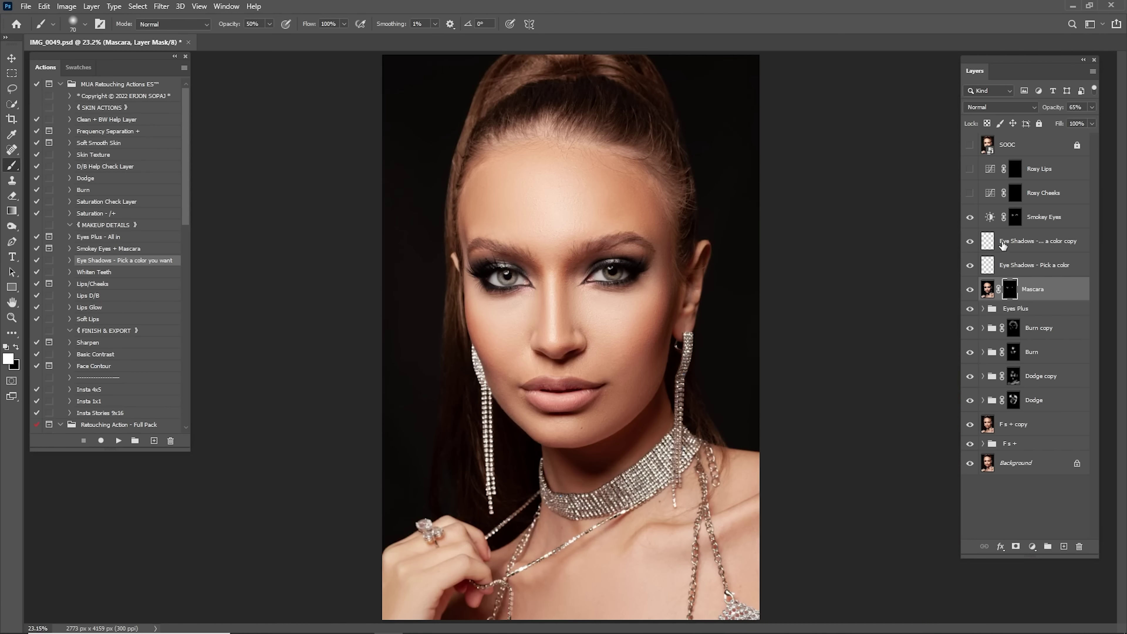
left_click(970, 291)
left_click(973, 292)
left_click(975, 291)
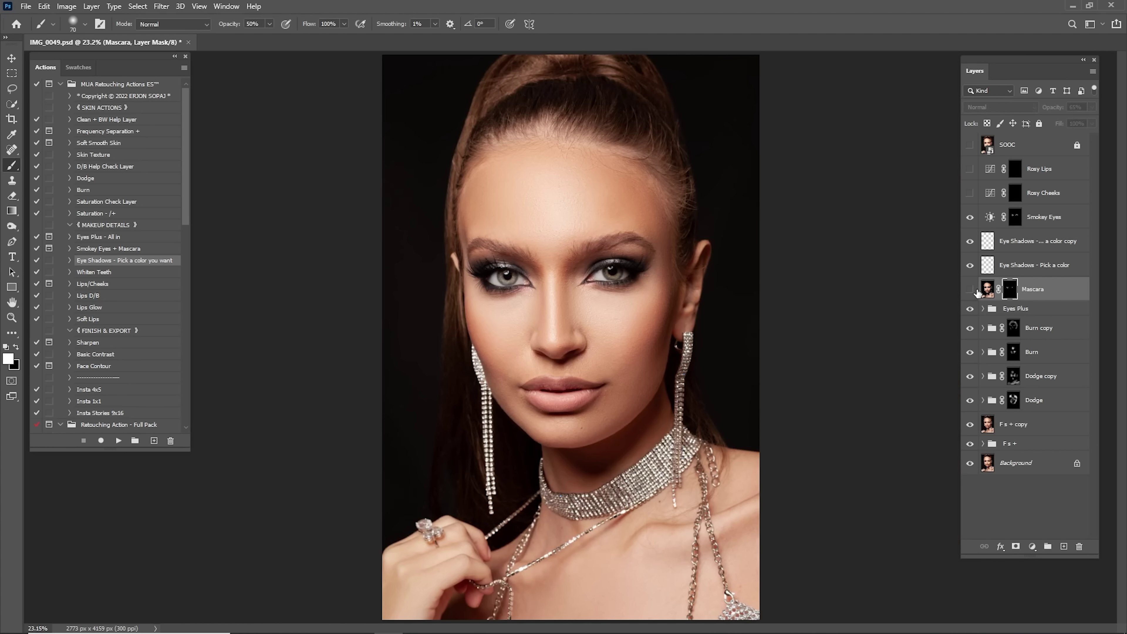
left_click(976, 292)
left_click(977, 291)
left_click(979, 289)
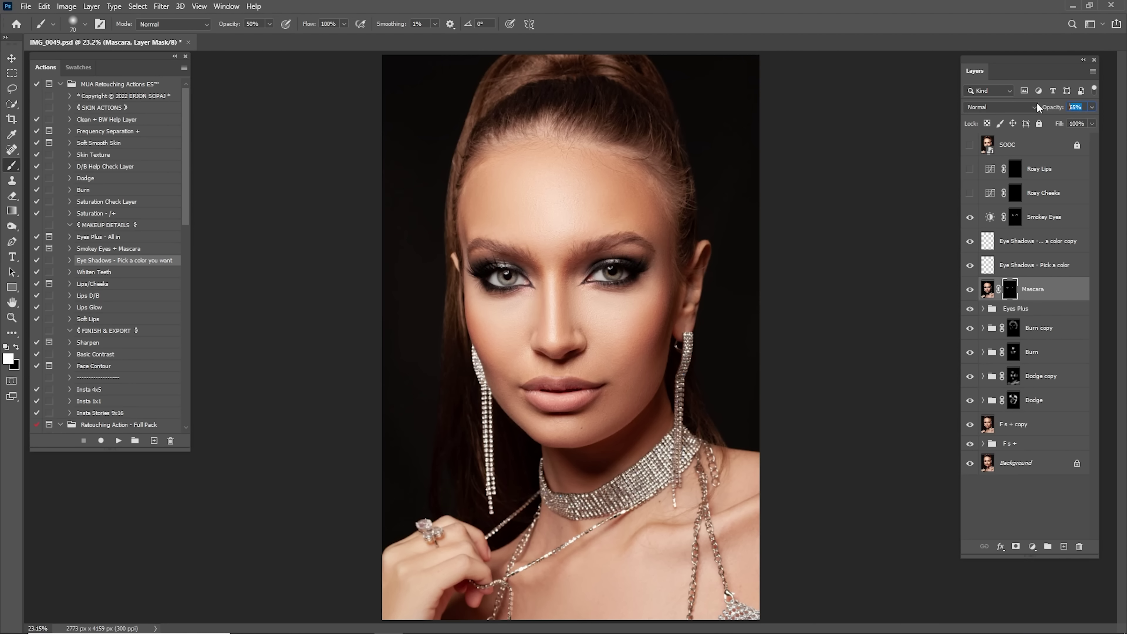
type("45")
key("Return")
Make the Eye Shadows - Pick a color layer active and sample a pink foreground color from the lips
left_click(1023, 249)
left_click(1022, 275)
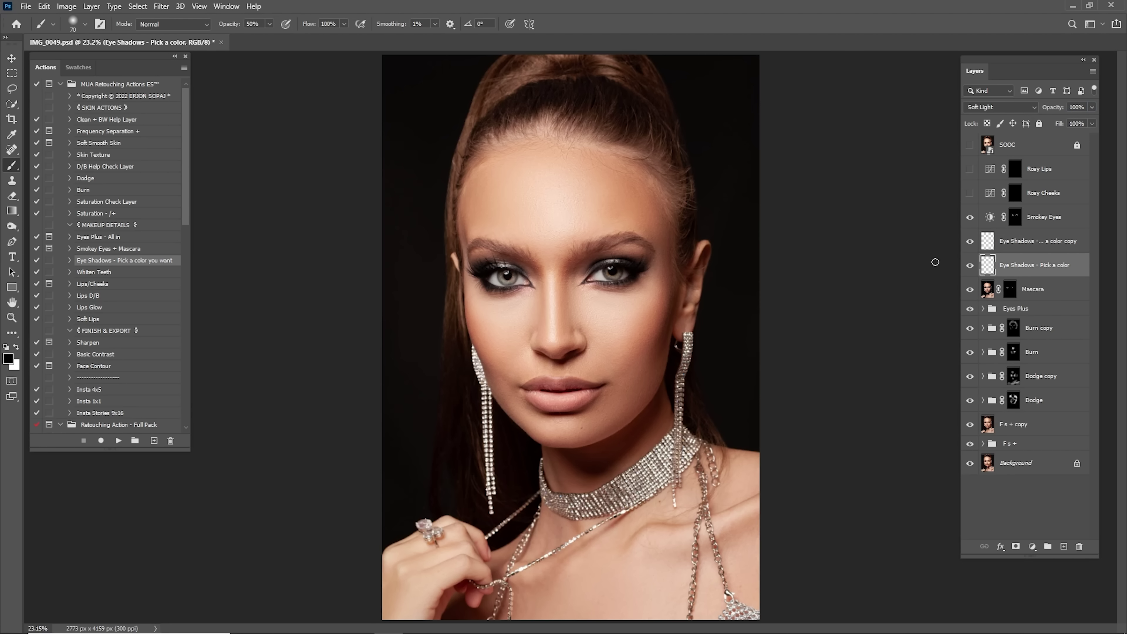
key("z")
left_click_drag(589, 276, 726, 228)
left_click_drag(355, 286, 622, 267)
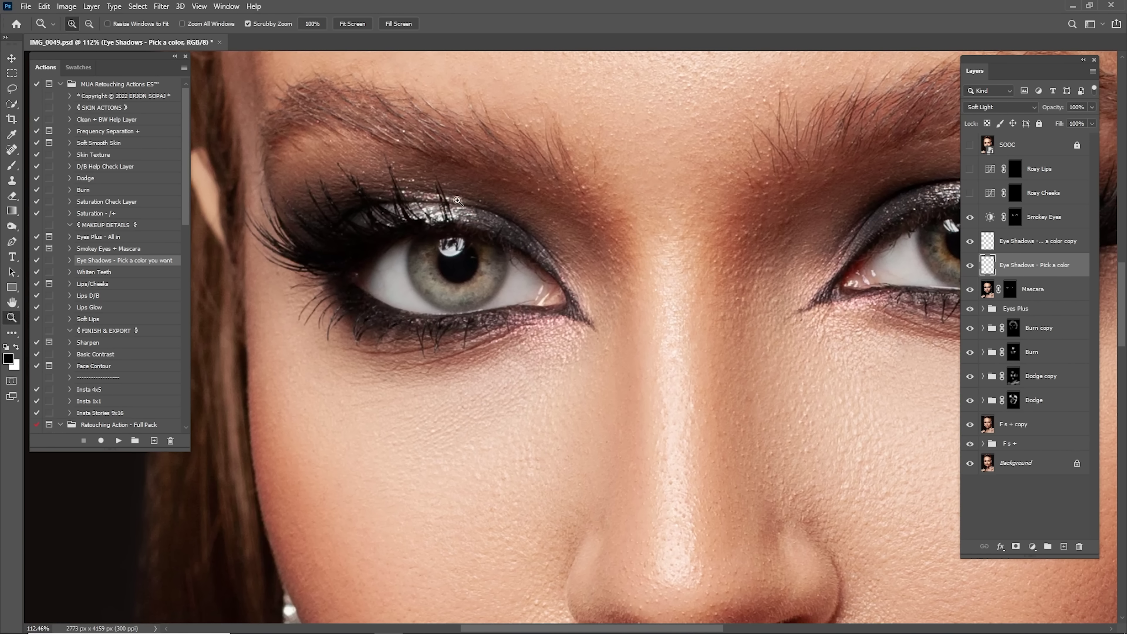
left_click_drag(770, 289, 791, 272)
left_click_drag(558, 311, 577, 320)
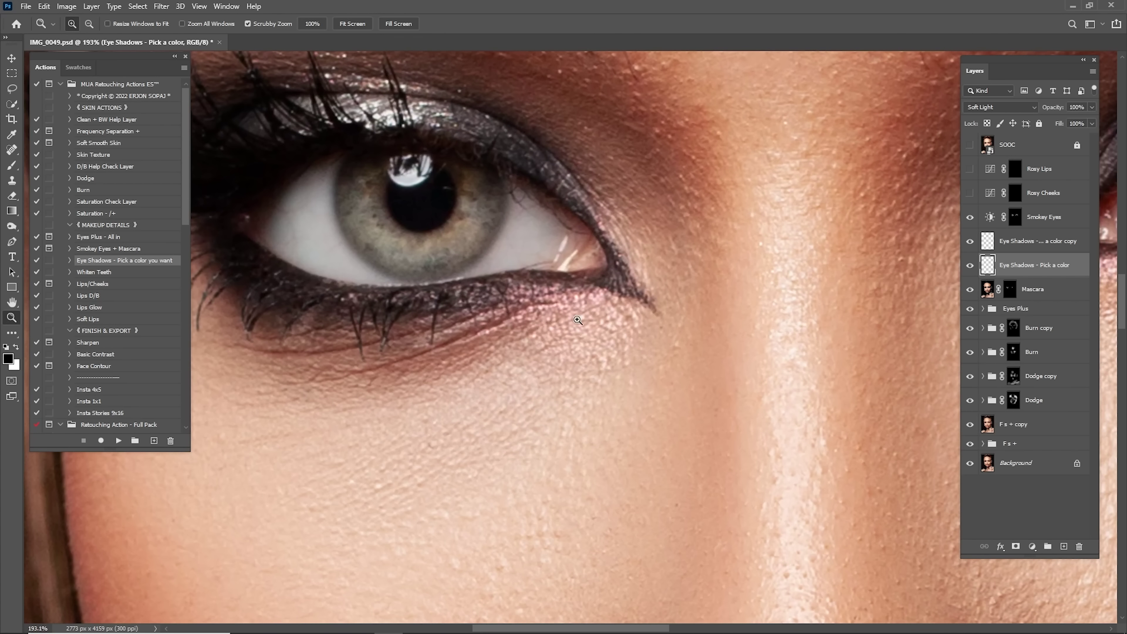
left_click(562, 245, "alt")
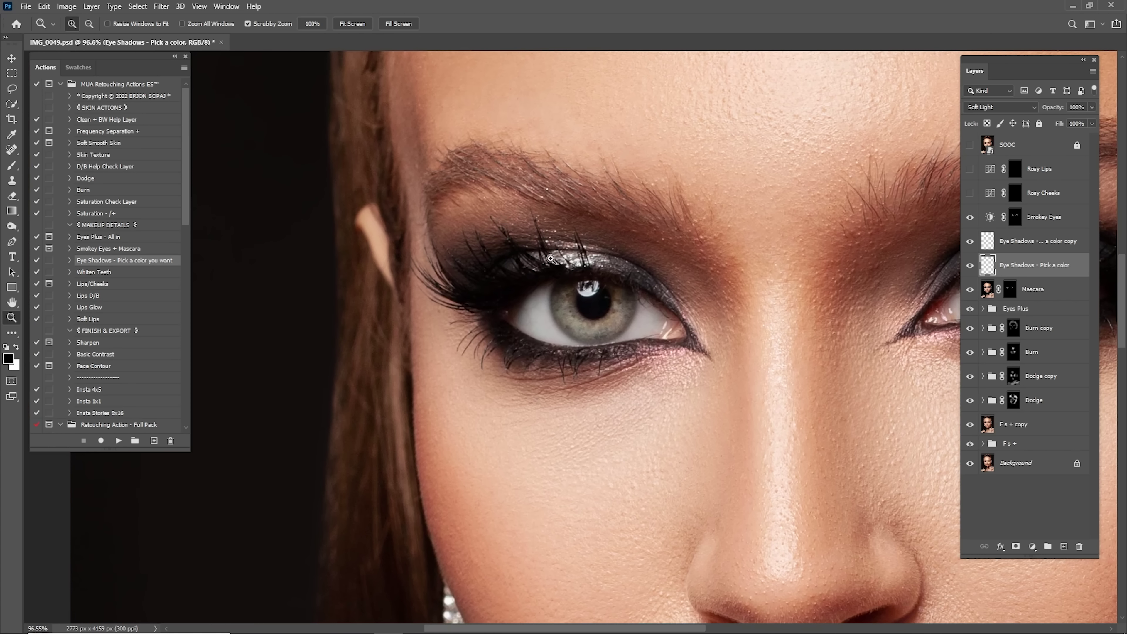
left_click_drag(670, 378, 603, 303)
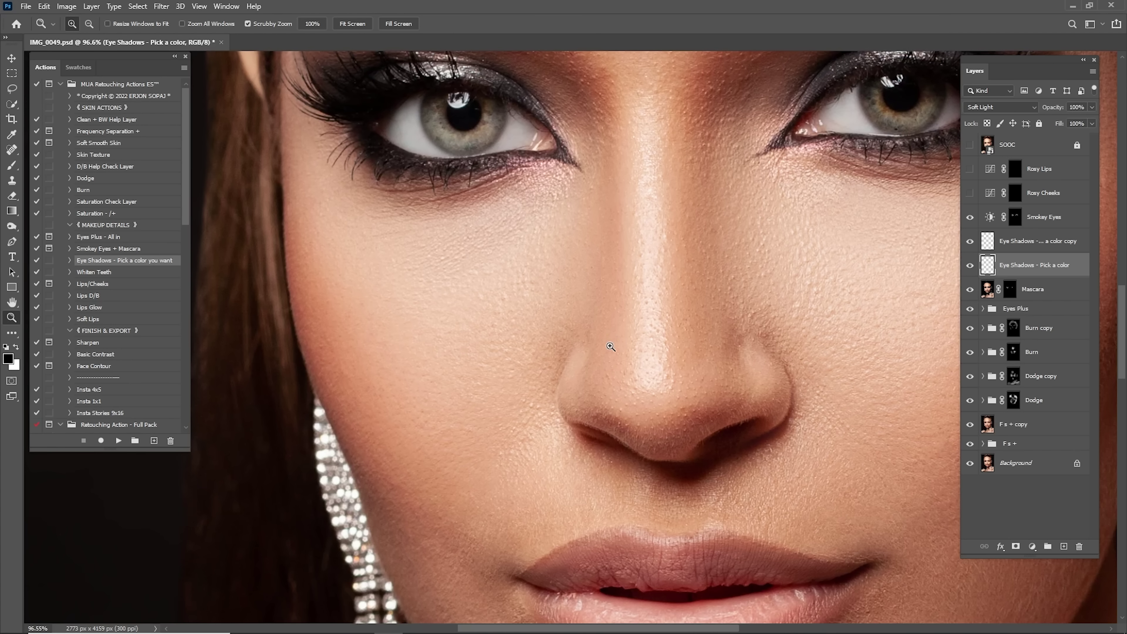
scroll(611, 346, "down", 5)
key("i")
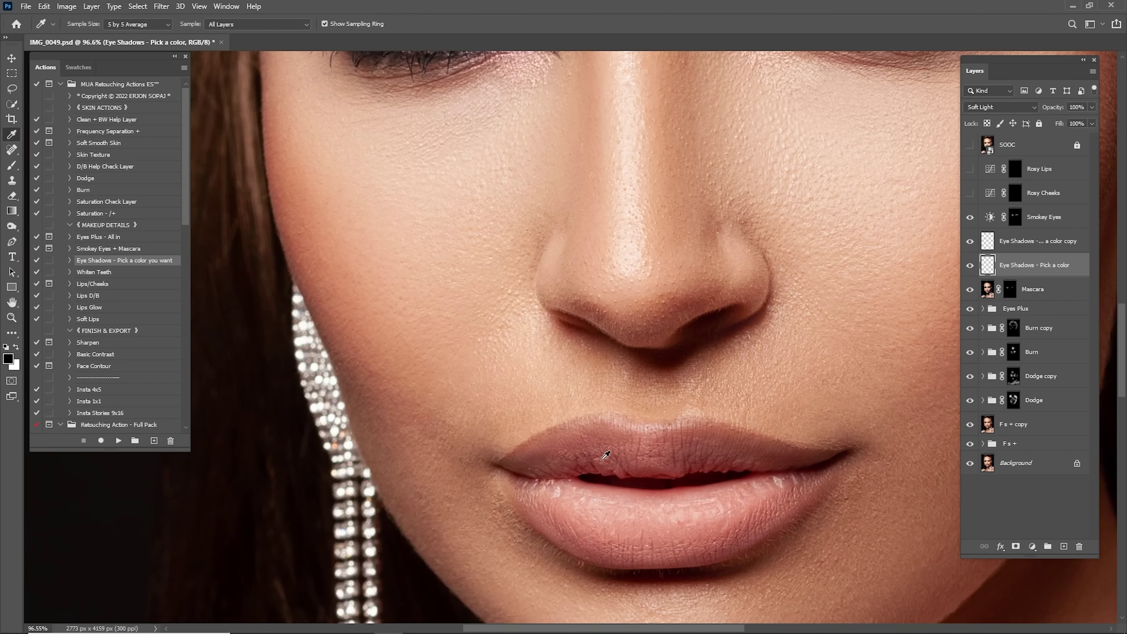
left_click(604, 492)
scroll(576, 444, "up", 10)
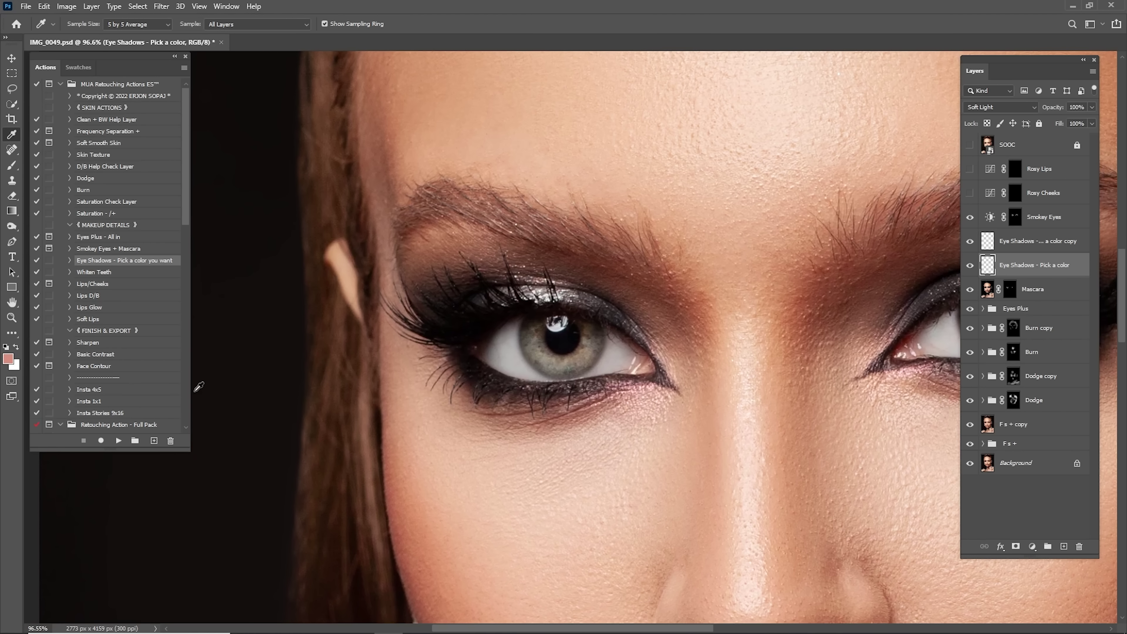
Adjust the sampled foreground color to a brighter, more saturated pink, hex e88f75
left_click(9, 359)
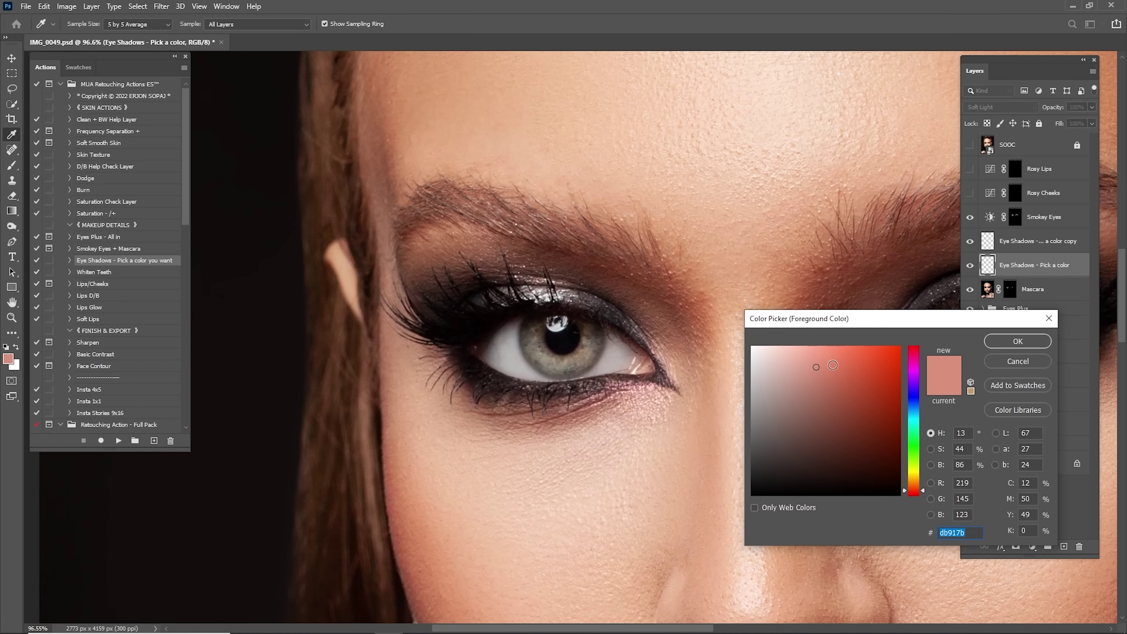
left_click(824, 359)
left_click(1003, 342)
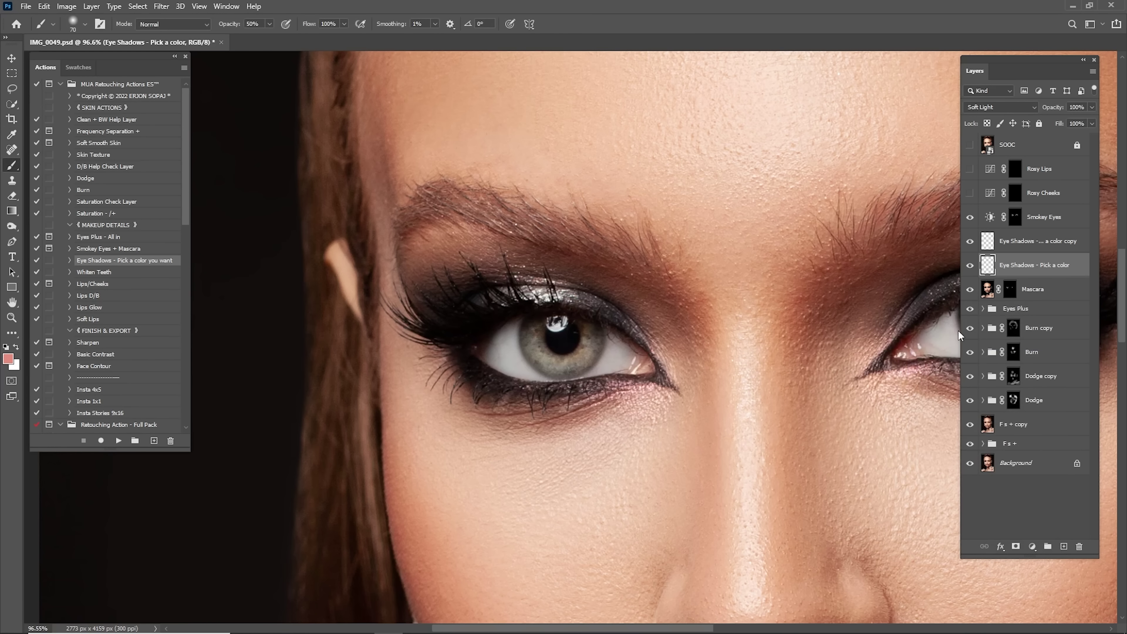
Brush the pink eye shadow over both eyelids at 20% brush opacity and compare the result with the layer hidden
key("2")
key("bracketright")
left_click_drag(752, 317, 517, 255)
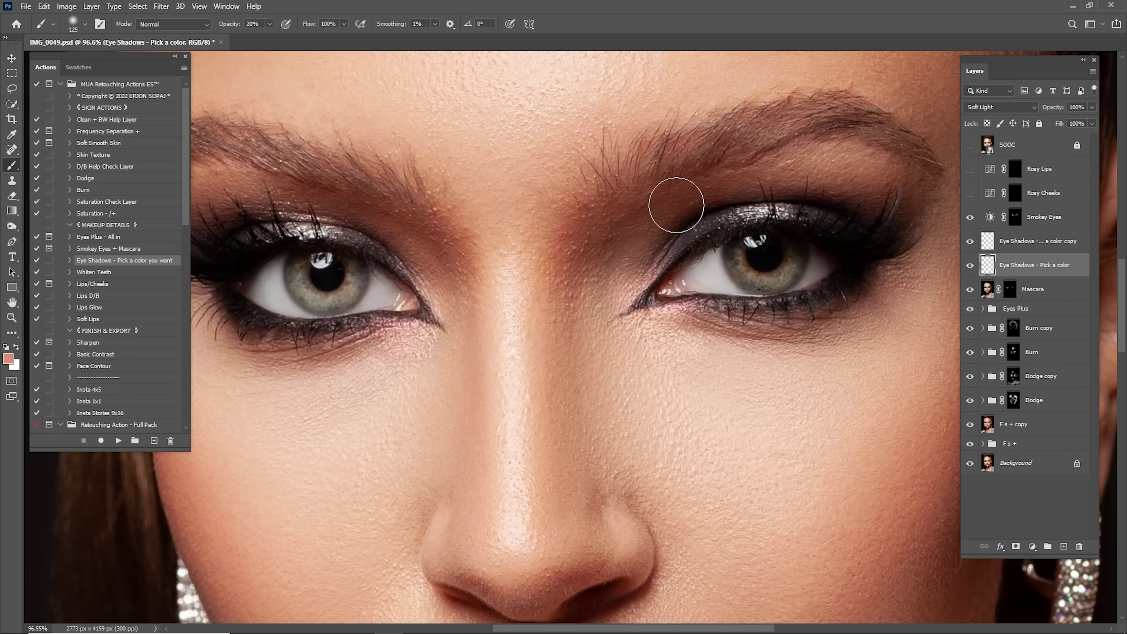
mouse_move(618, 277)
left_mouse_down()
mouse_move(750, 192)
mouse_move(877, 183)
mouse_move(860, 182)
mouse_move(905, 224)
mouse_move(840, 175)
left_mouse_up()
key("bracketright")
key("ctrl+0")
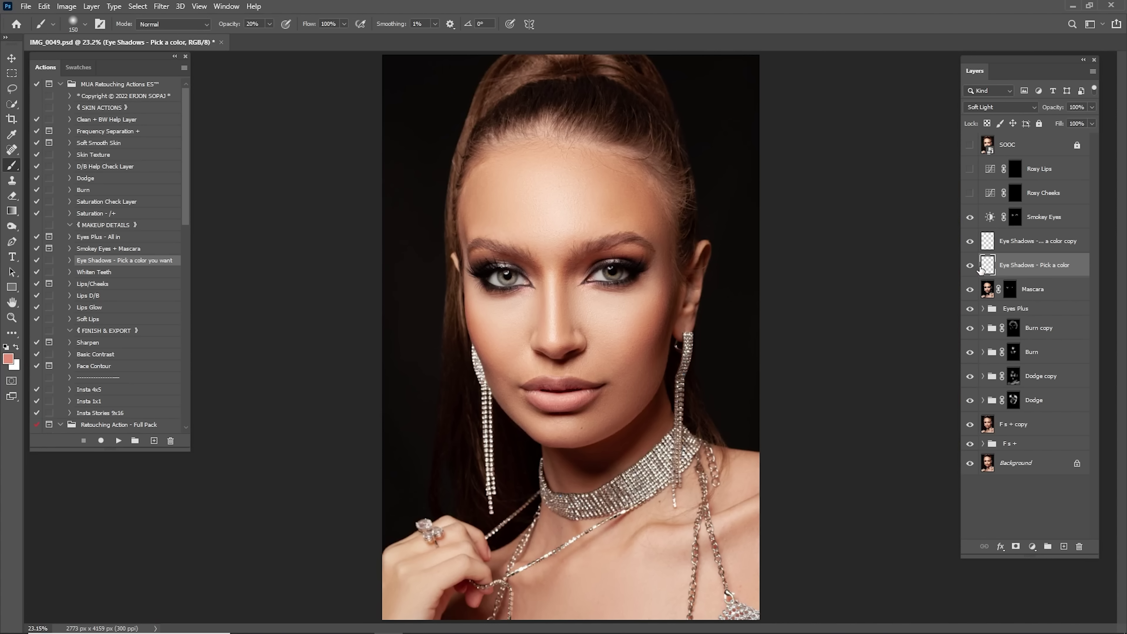
left_click(968, 266)
left_click(969, 265)
left_click(969, 265)
left_click(969, 266)
Select the Eye Shadows - Pick a color copy layer and set the foreground color to vivid blue, hex 1800ff
left_click(1013, 238)
key("z")
left_click_drag(616, 237, 664, 290)
left_click(8, 358)
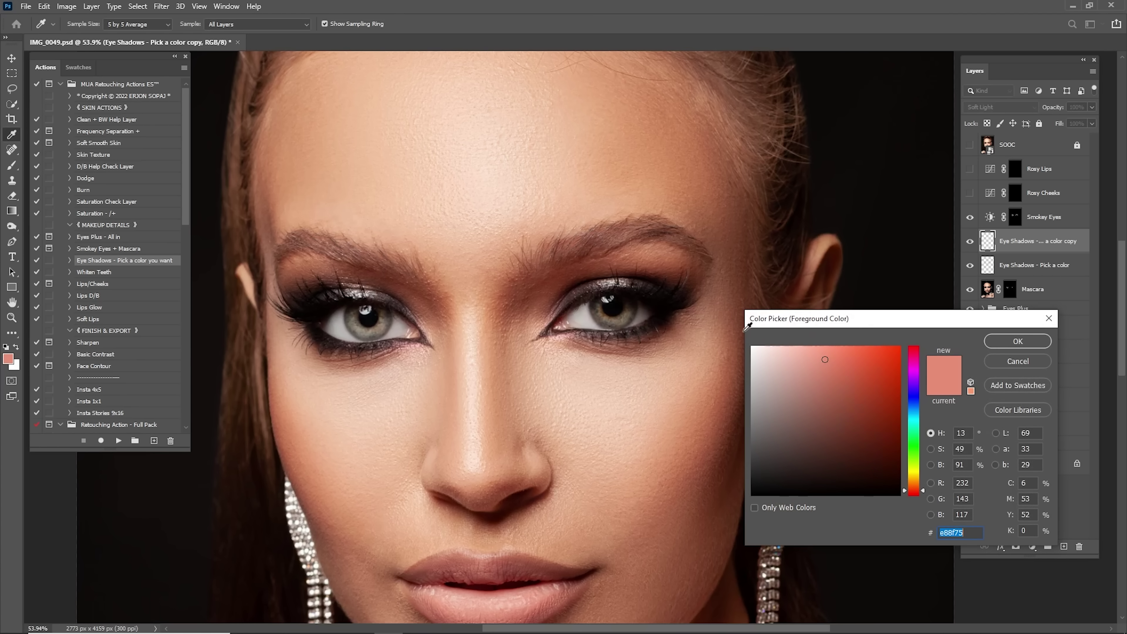
left_click(922, 392)
left_click(895, 350)
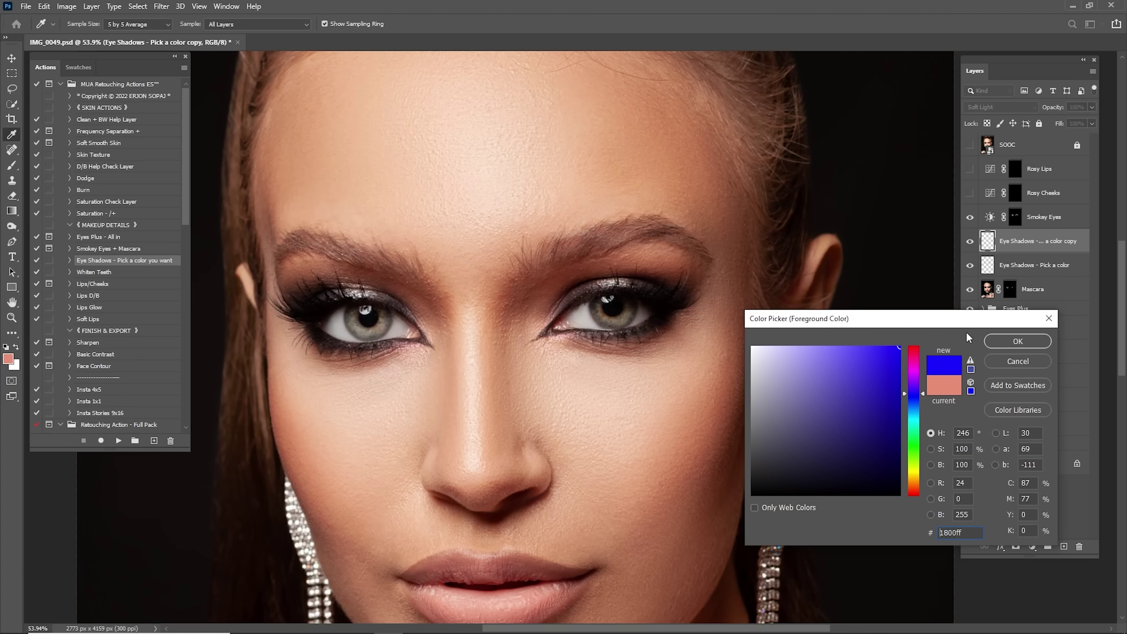
left_click(991, 342)
Paint blue eye shadow over the upper lids of both eyes at 100% brush opacity and compare with the layer hidden
left_click_drag(634, 284, 762, 275)
key("b")
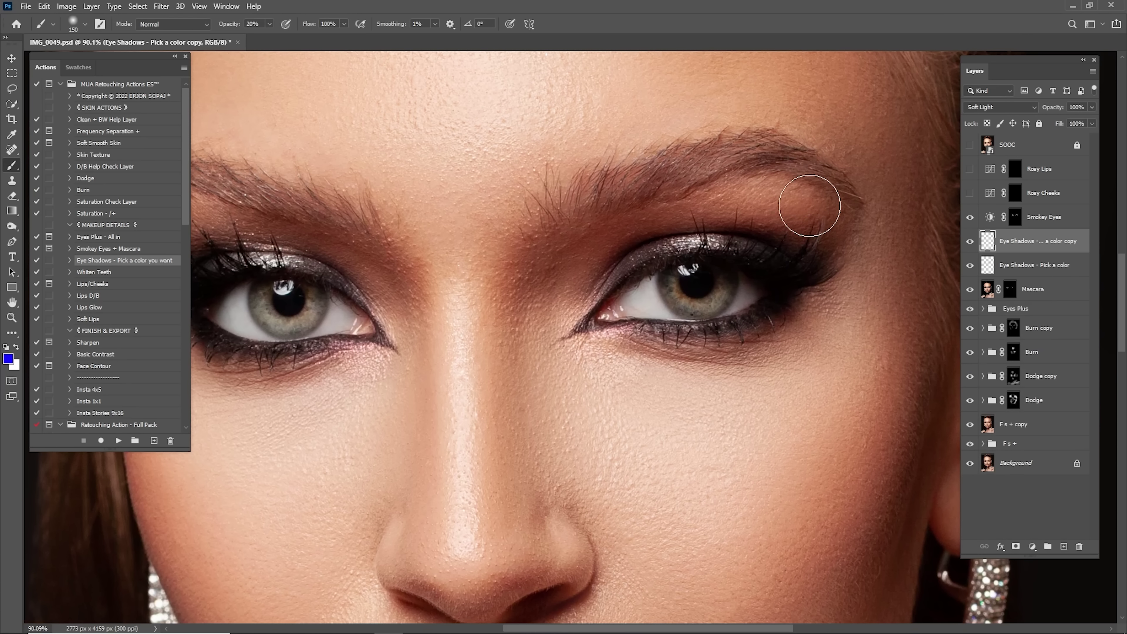
mouse_move(812, 207)
left_mouse_down()
mouse_move(785, 221)
mouse_move(785, 206)
mouse_move(769, 207)
mouse_move(803, 227)
mouse_move(777, 208)
mouse_move(650, 227)
mouse_move(596, 261)
mouse_move(569, 304)
mouse_move(598, 268)
mouse_move(733, 208)
mouse_move(807, 226)
mouse_move(638, 241)
left_mouse_up()
key("bracketleft")
key("0")
left_click_drag(580, 255, 891, 267)
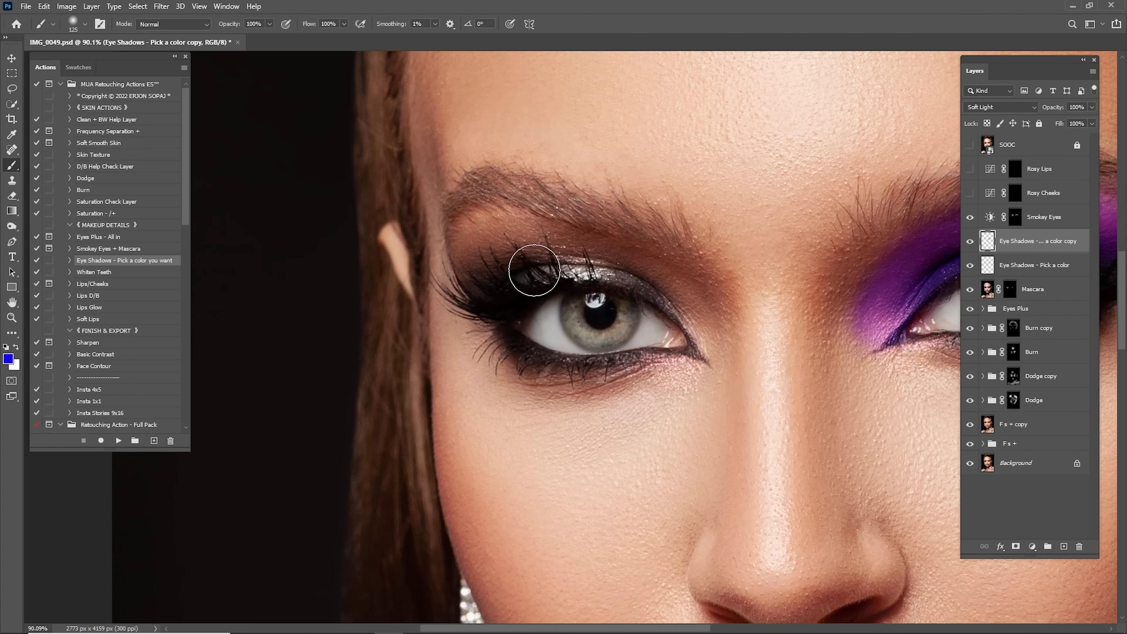
mouse_move(478, 252)
left_mouse_down()
mouse_move(520, 251)
mouse_move(504, 244)
mouse_move(605, 251)
mouse_move(649, 268)
mouse_move(716, 329)
mouse_move(515, 234)
mouse_move(476, 252)
mouse_move(473, 284)
mouse_move(498, 240)
mouse_move(604, 244)
left_mouse_up()
key("[")
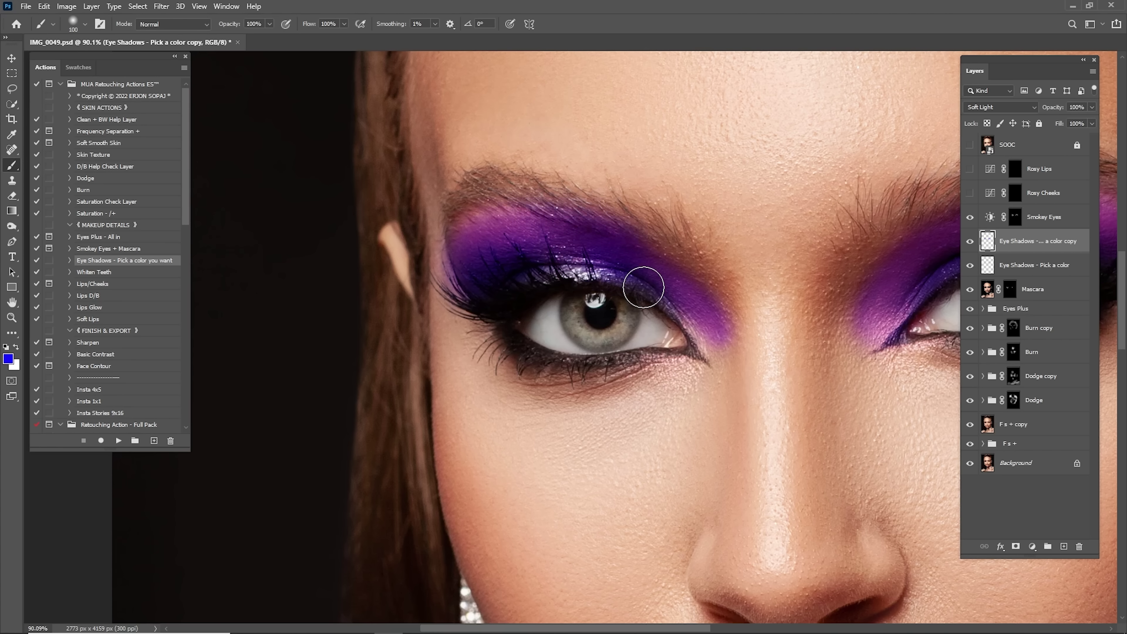
left_click_drag(705, 316, 722, 350)
key("ctrl+0")
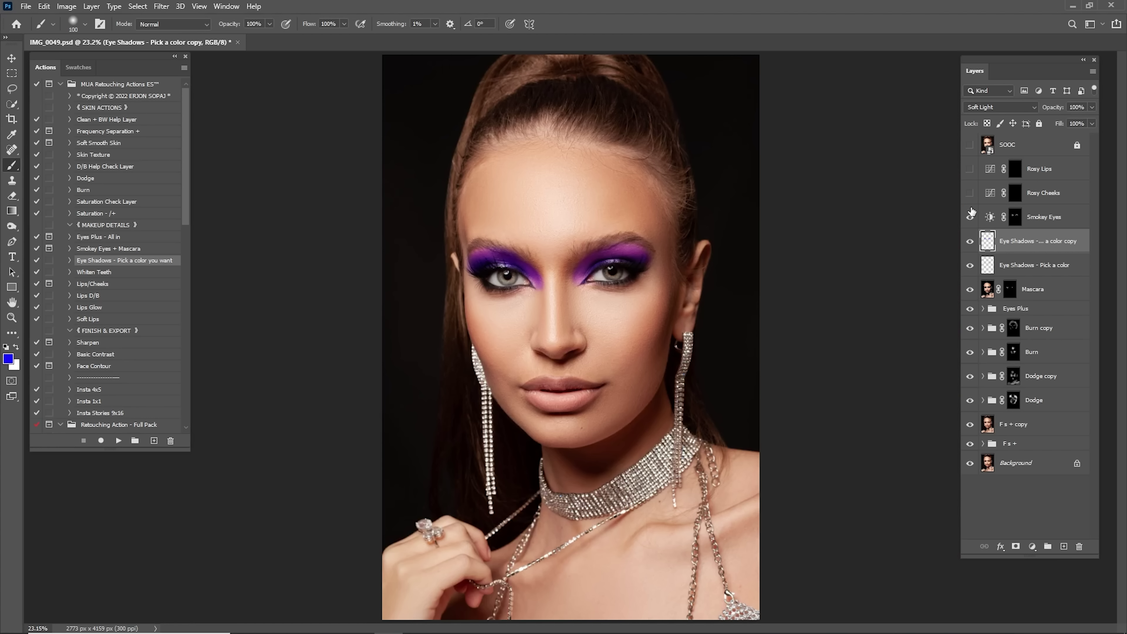
left_click(969, 242)
left_click(969, 242)
Extend the blue eye shadow along the lower lash lines and outer corners of both eyes
key("z")
left_click_drag(575, 295, 708, 261)
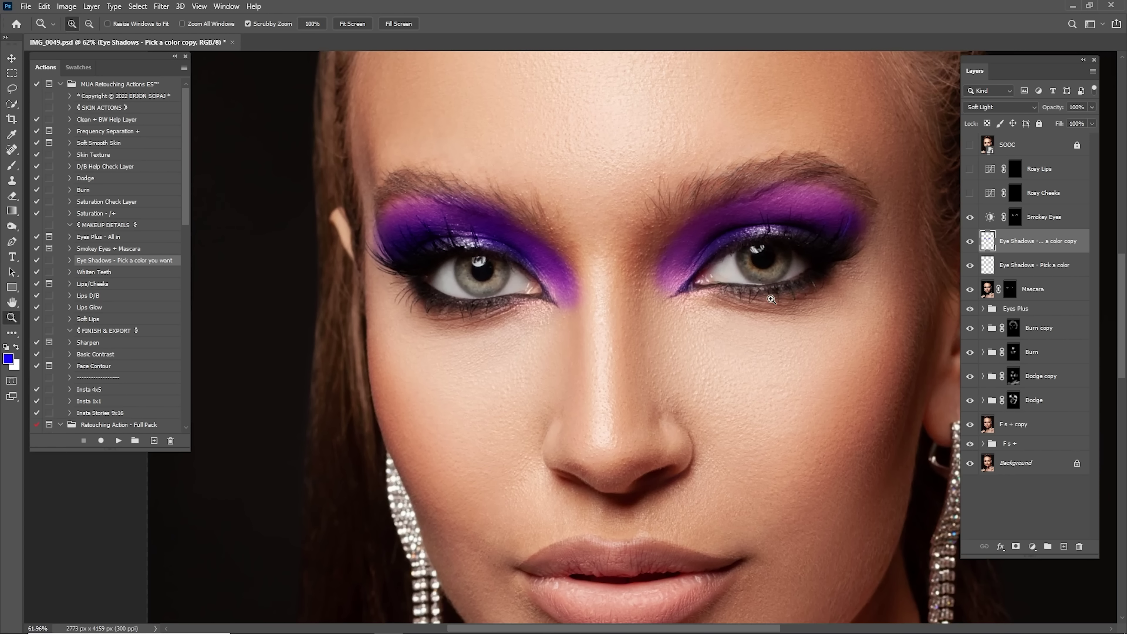
key("b")
mouse_move(830, 271)
left_mouse_down()
mouse_move(799, 294)
mouse_move(763, 302)
left_mouse_up()
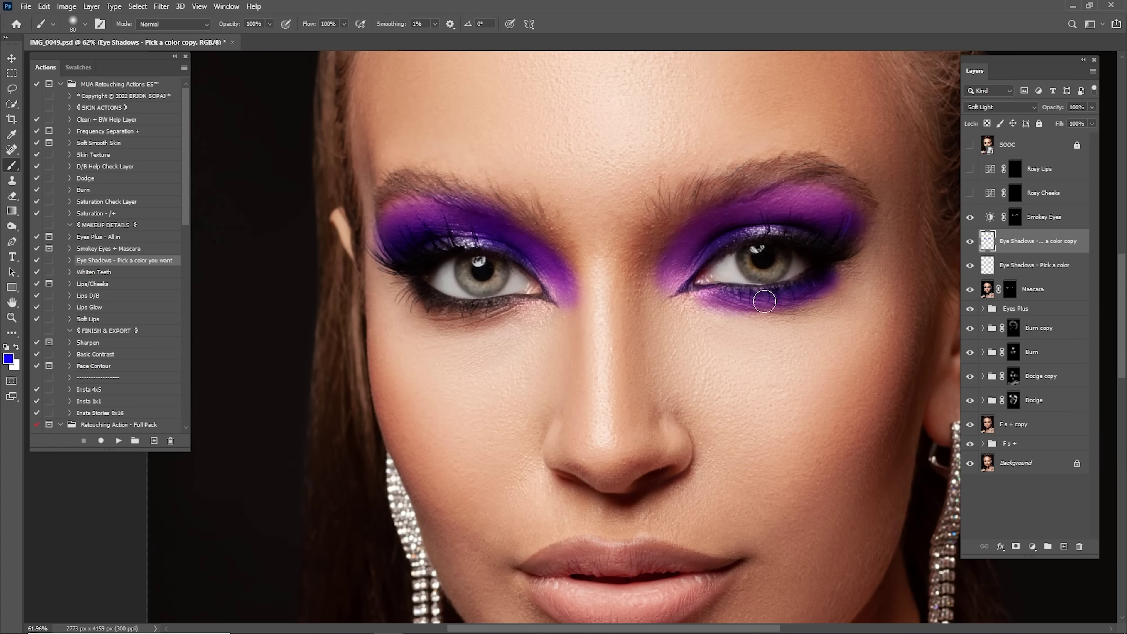
key("]")
left_click_drag(829, 276, 862, 234)
mouse_move(526, 317)
left_mouse_down()
mouse_move(442, 322)
mouse_move(397, 291)
mouse_move(392, 273)
mouse_move(423, 310)
mouse_move(505, 325)
mouse_move(570, 308)
left_mouse_up()
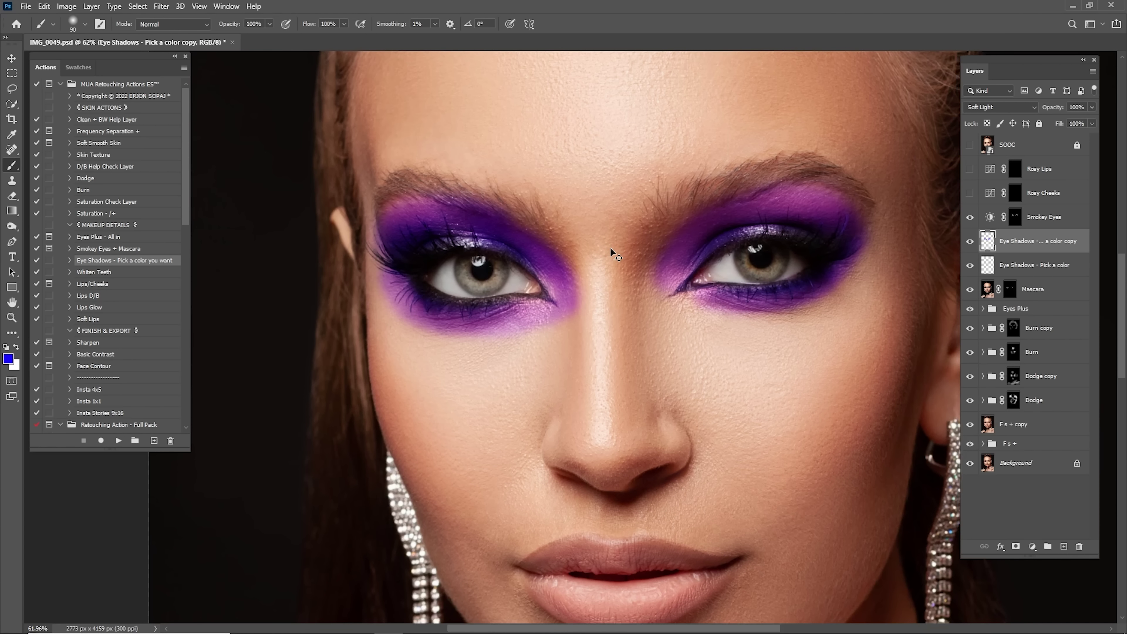
Set the blue eye shadow layer's opacity to 22% and compare the portrait with and without it
key("ctrl+0")
left_click(969, 241)
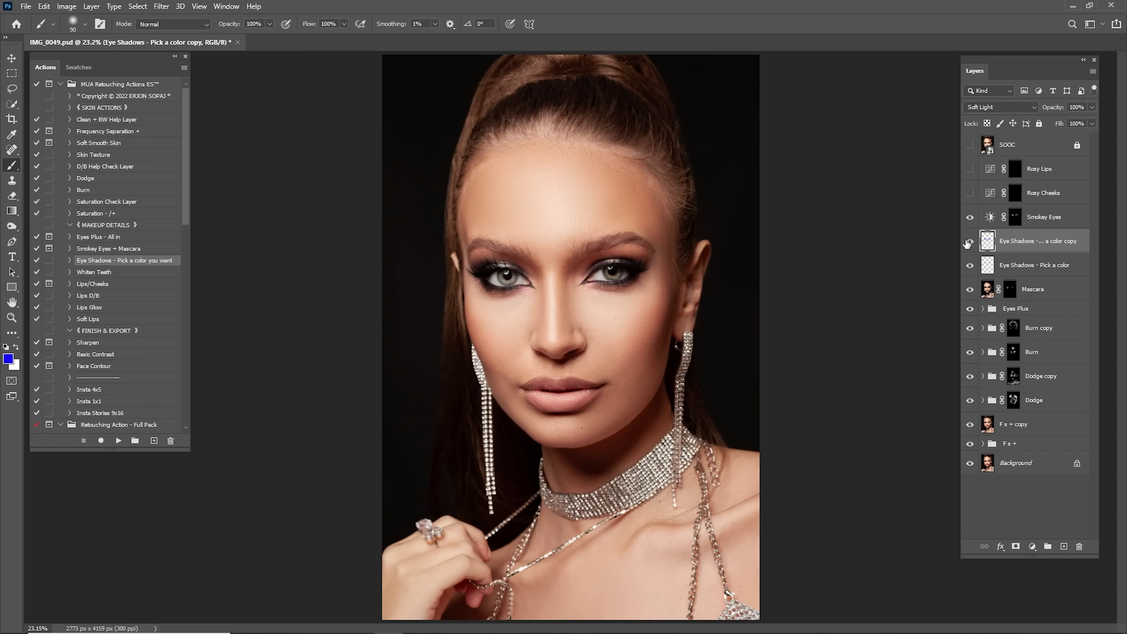
left_click(969, 241)
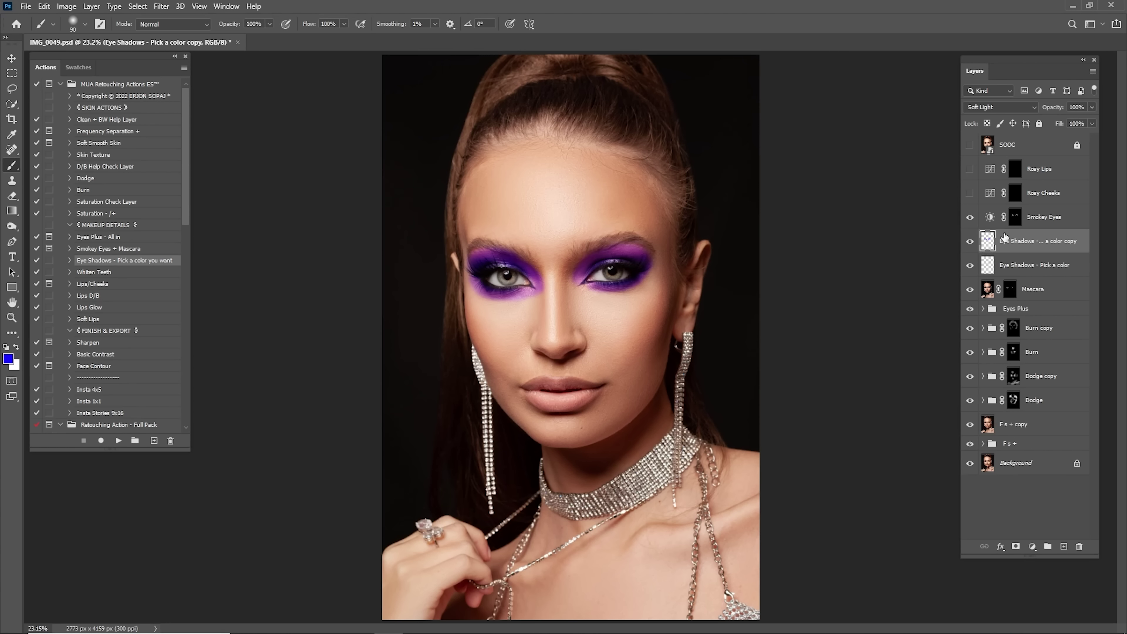
type("22")
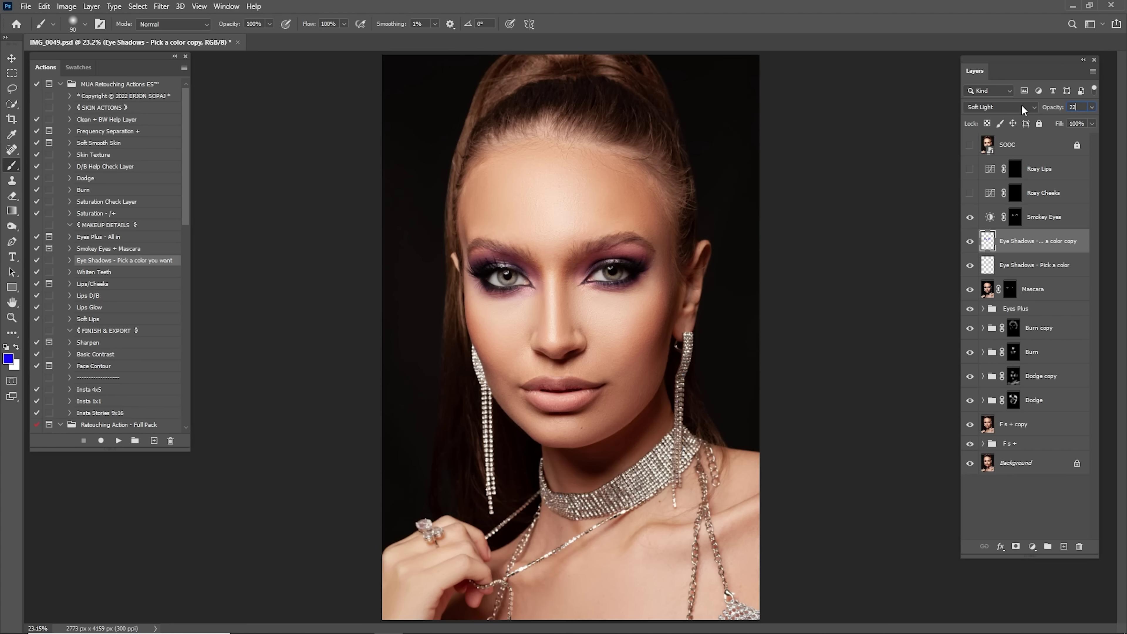
left_click(969, 241)
left_click(970, 241)
Delete the blue eye shadow copy layer, and set the Eye Shadows - Pick a color layer's opacity to 92%
key("Delete")
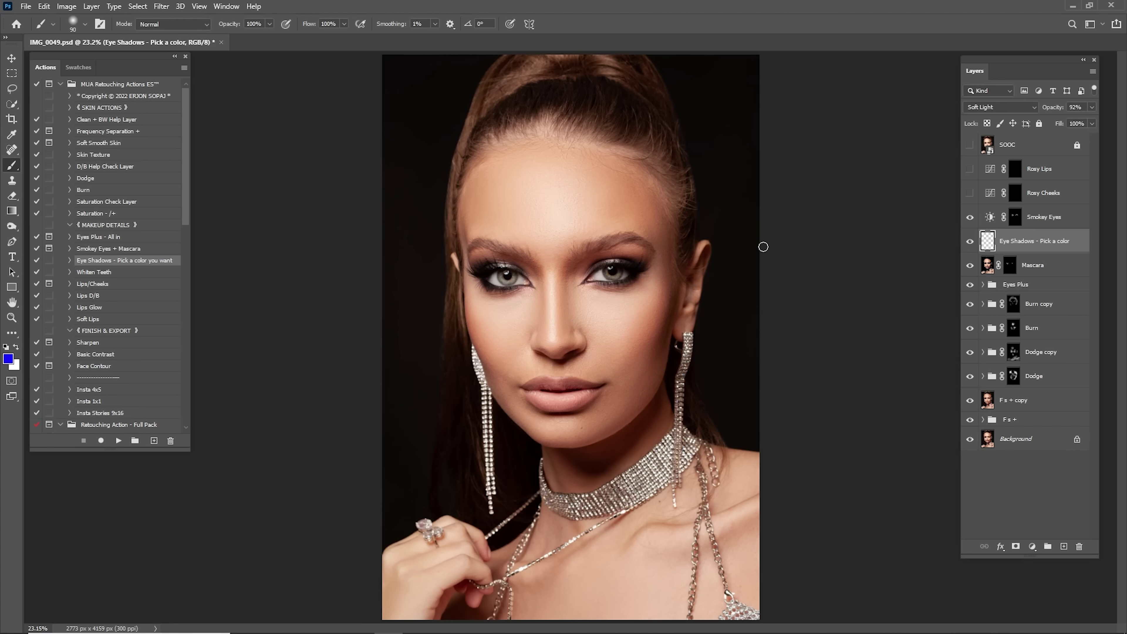
left_click(970, 243)
left_click(970, 242)
Set the foreground color to a dark blue, hex 221c61, for the Eye Shadows - Pick a color layer
key("z")
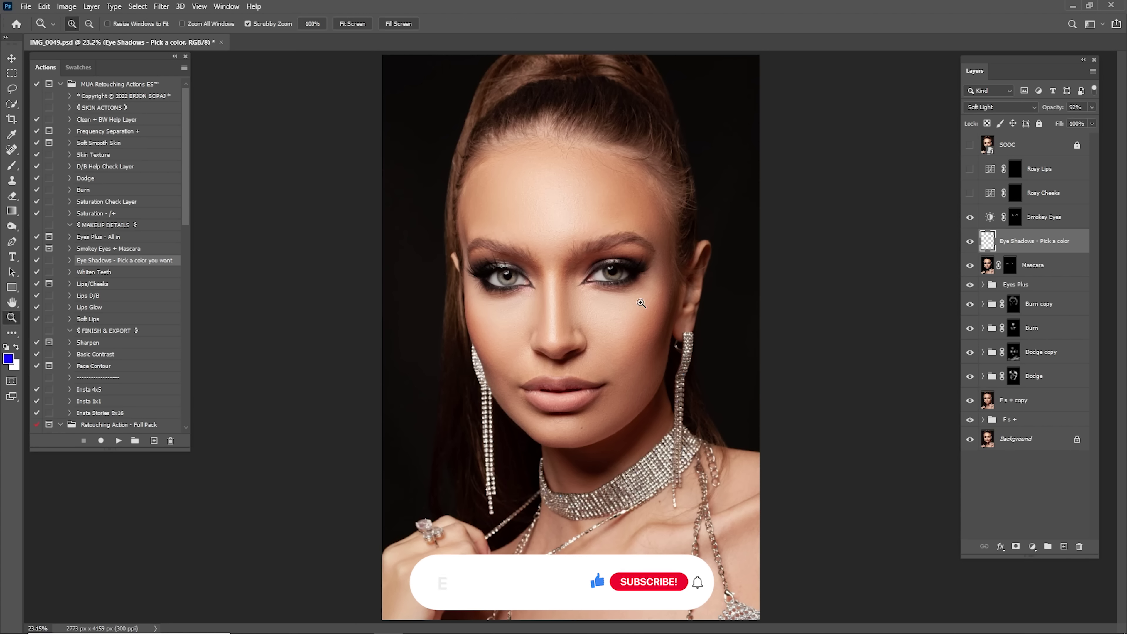
left_click_drag(581, 267, 687, 274)
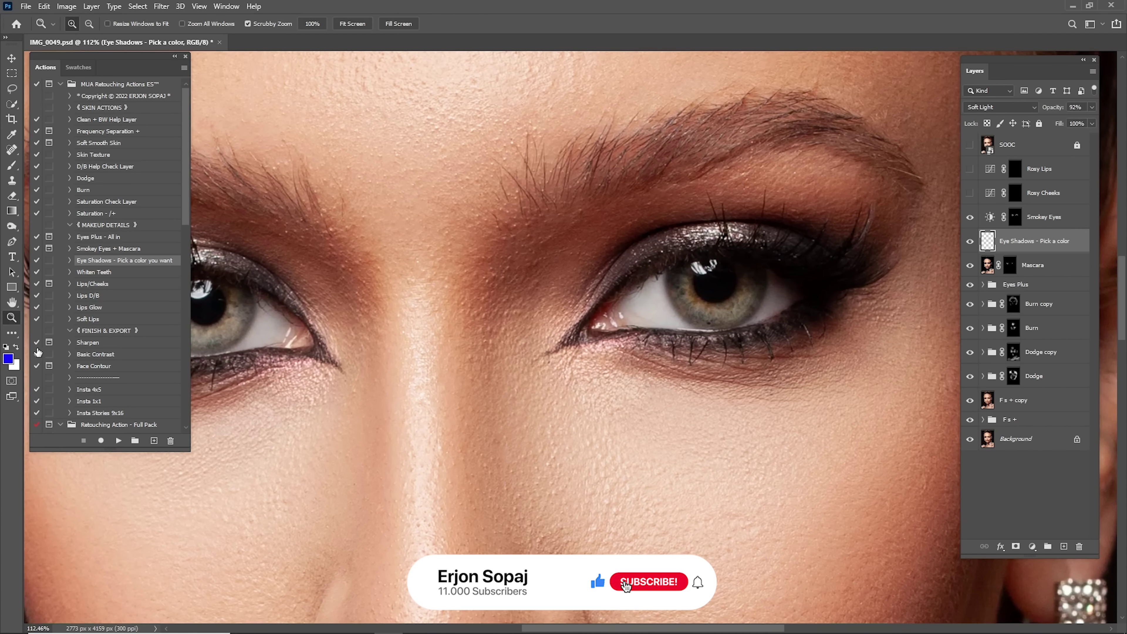
left_click(8, 359)
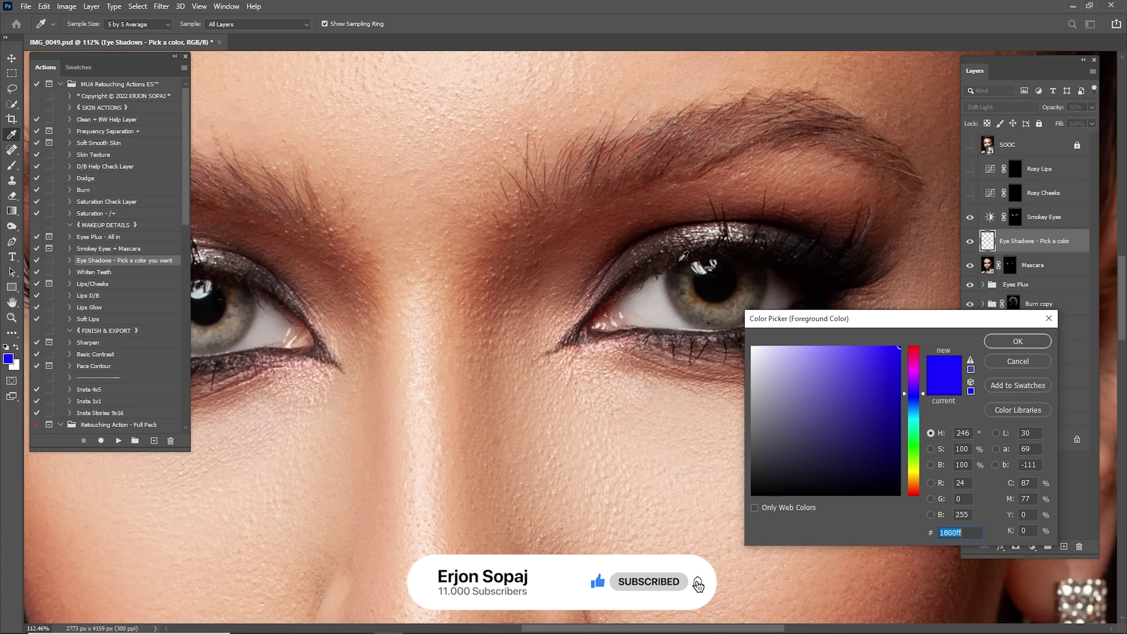
left_click_drag(873, 410, 858, 438)
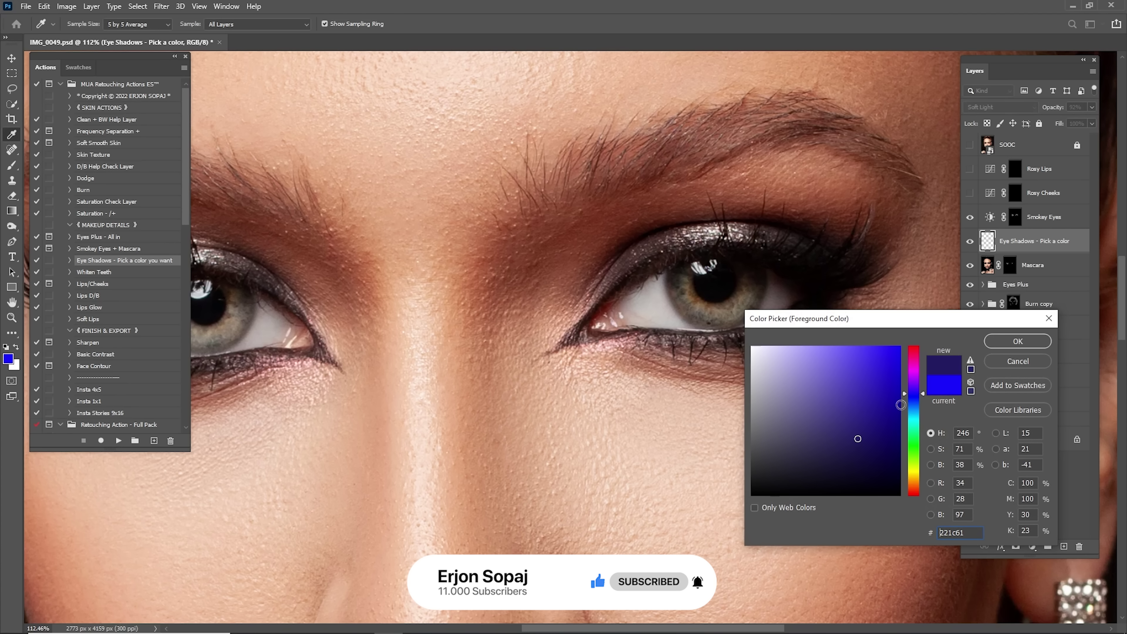
left_click(997, 345)
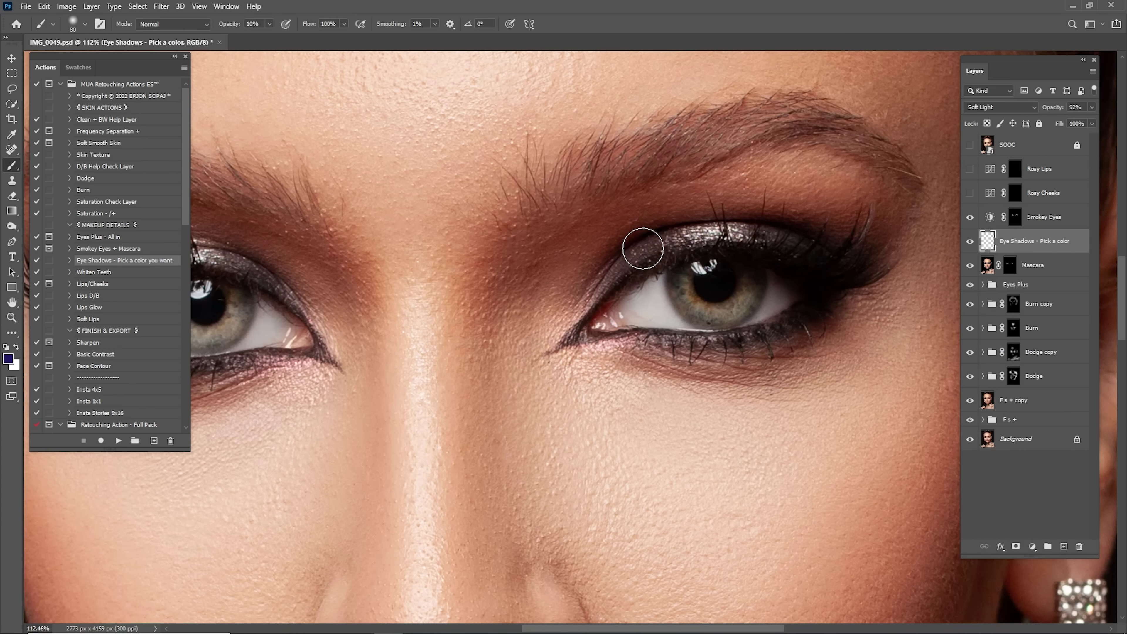
Brush the dark blue eye shadow softly around both eyes on the Eye Shadows - Pick a color layer
key("bracketright")
key("bracketright")
left_click_drag(249, 249, 617, 254)
key("bracketleft")
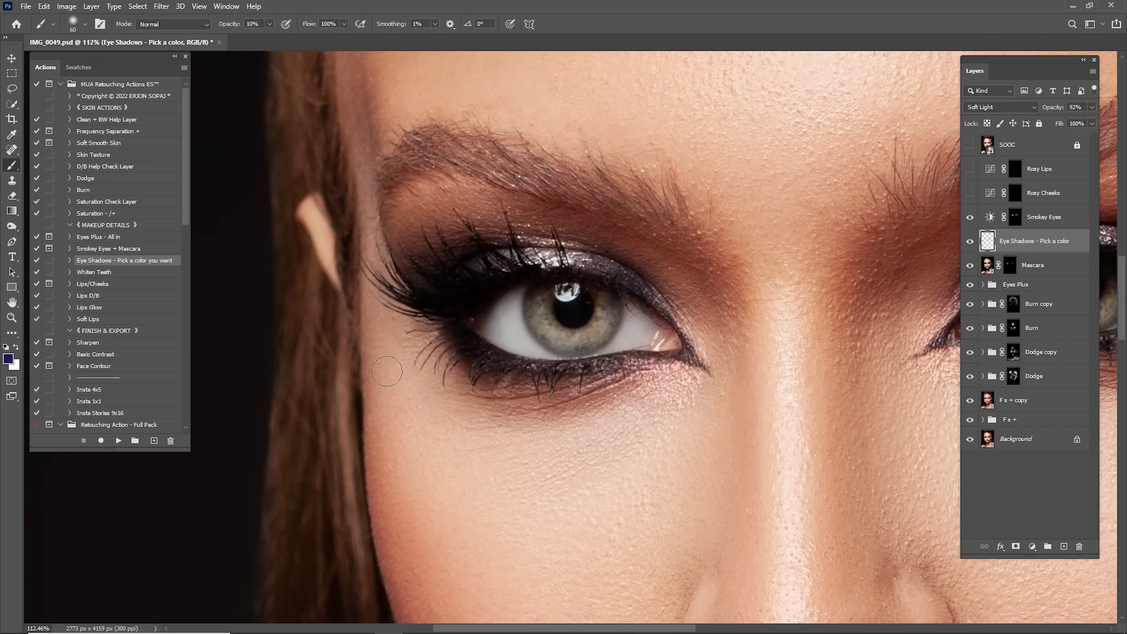
Swap to white and brush subtle highlights at 10% opacity onto both eyelids and inner corners
key("x")
key("bracketleft")
key("bracketleft")
key("bracketright")
key("bracketright")
left_click_drag(843, 249, 395, 225)
key("bracketleft")
key("bracketleft")
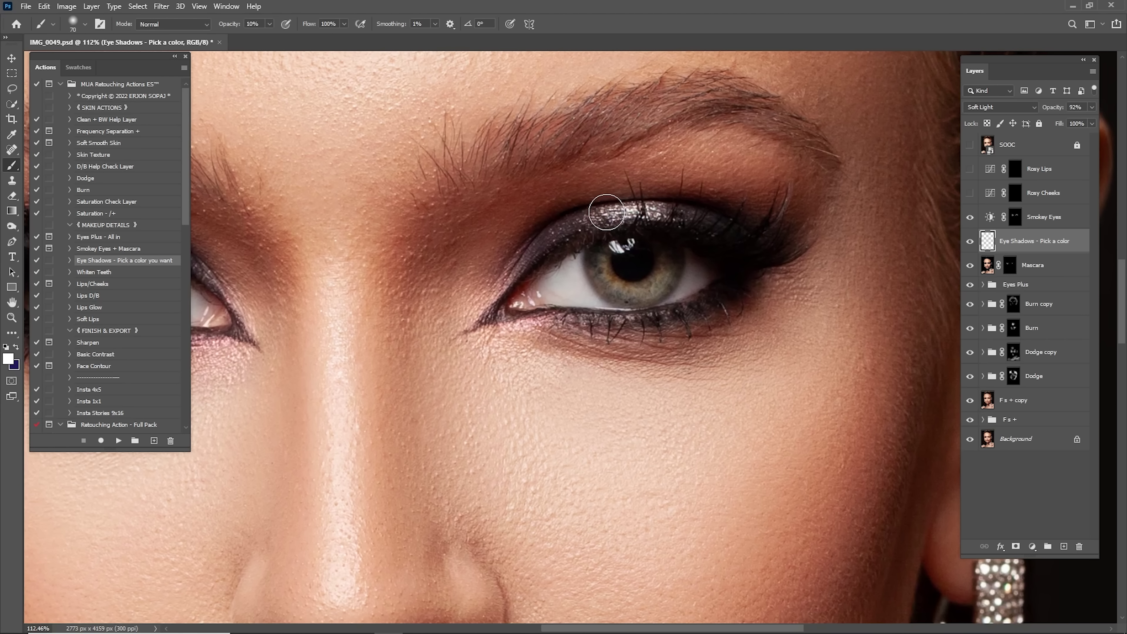
Compare the whole portrait with and without the Eye Shadows - Pick a color layer
key("ctrl+0")
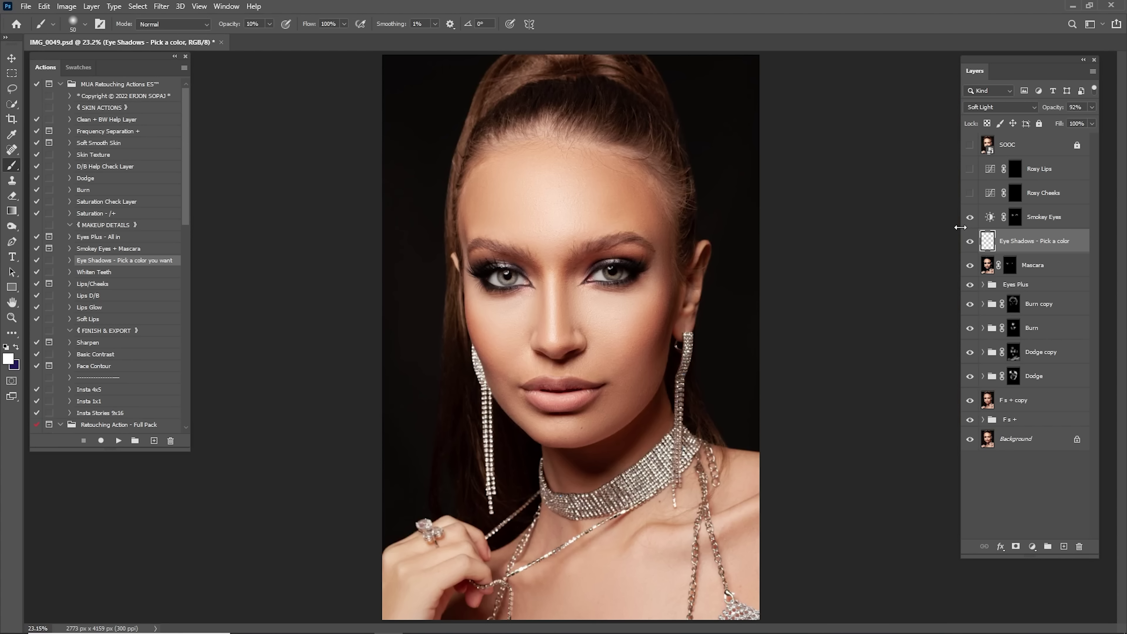
left_click(970, 241)
left_click(972, 241)
left_click(972, 241)
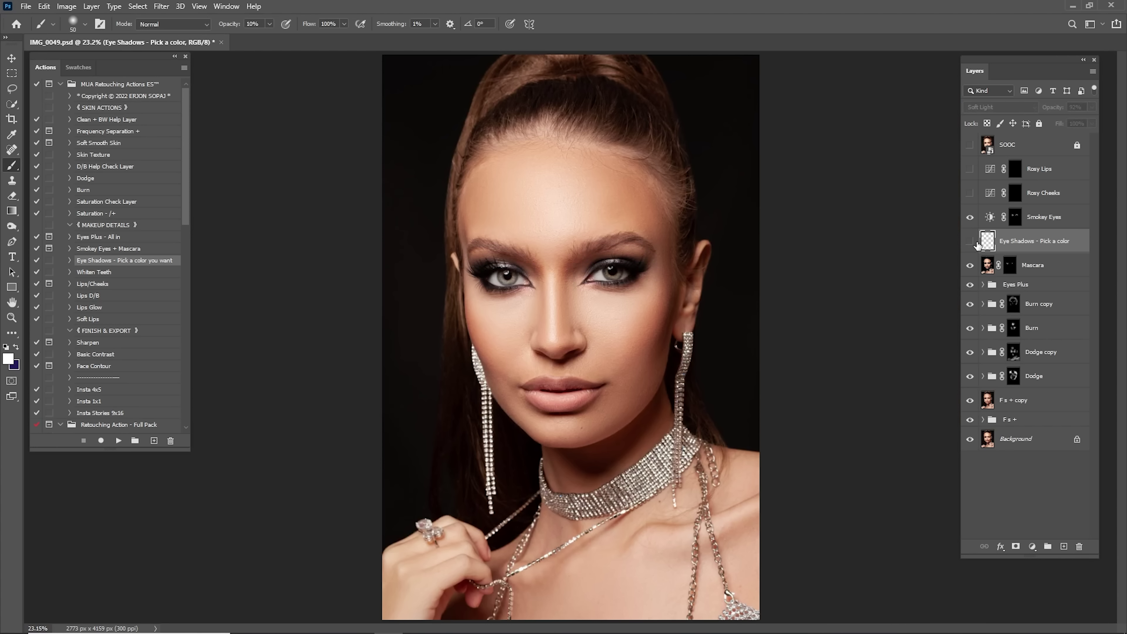
left_click(971, 241)
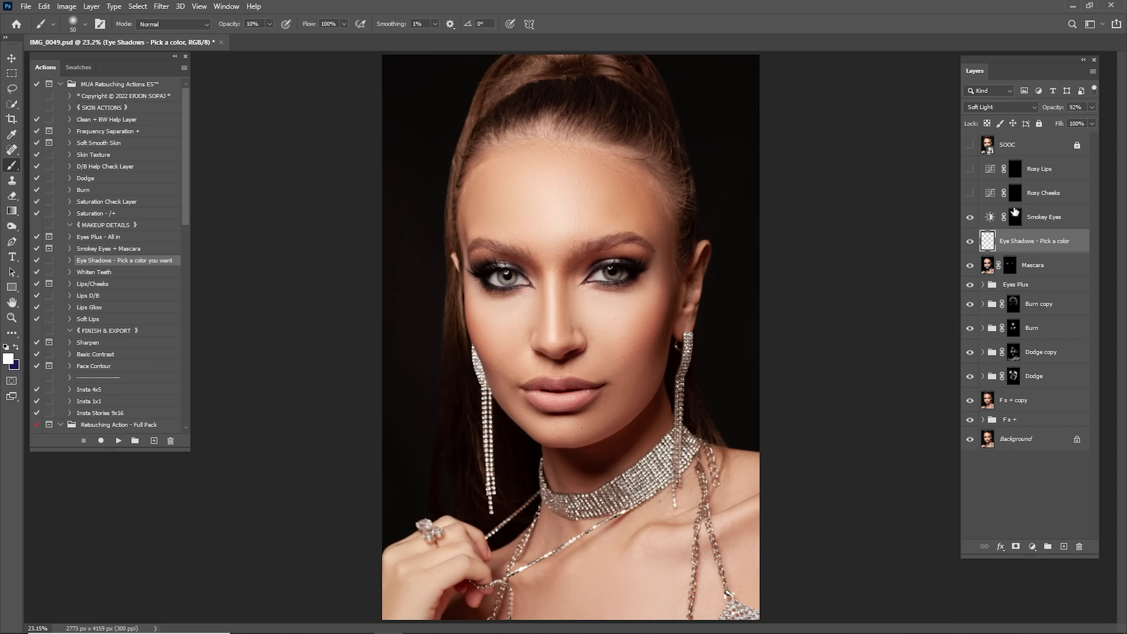
Group the layers from Smokey Eyes down to Eyes Plus into a group named "eyes"
left_click(1033, 226)
left_click(1027, 288, "shift")
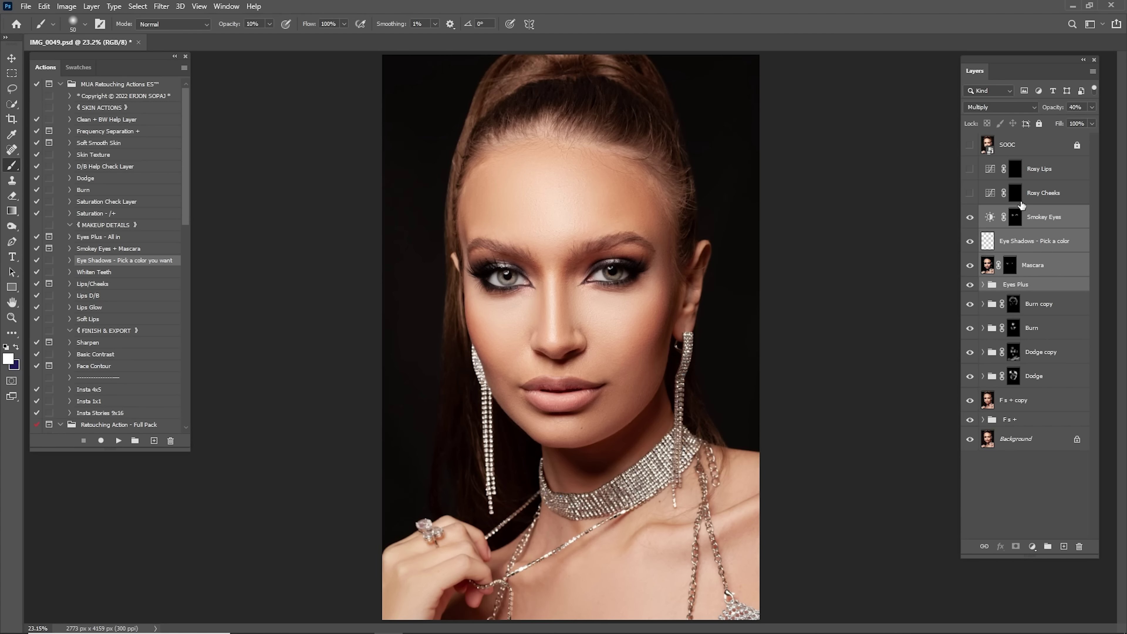
right_click(1033, 229)
left_click(930, 219)
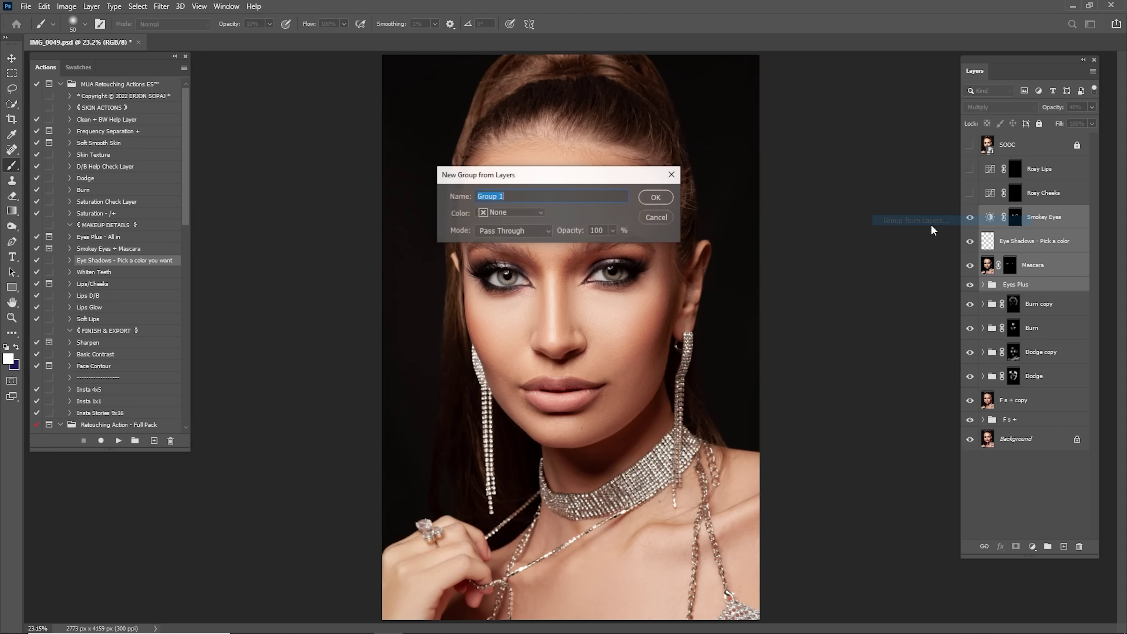
type("eyes")
key("Return")
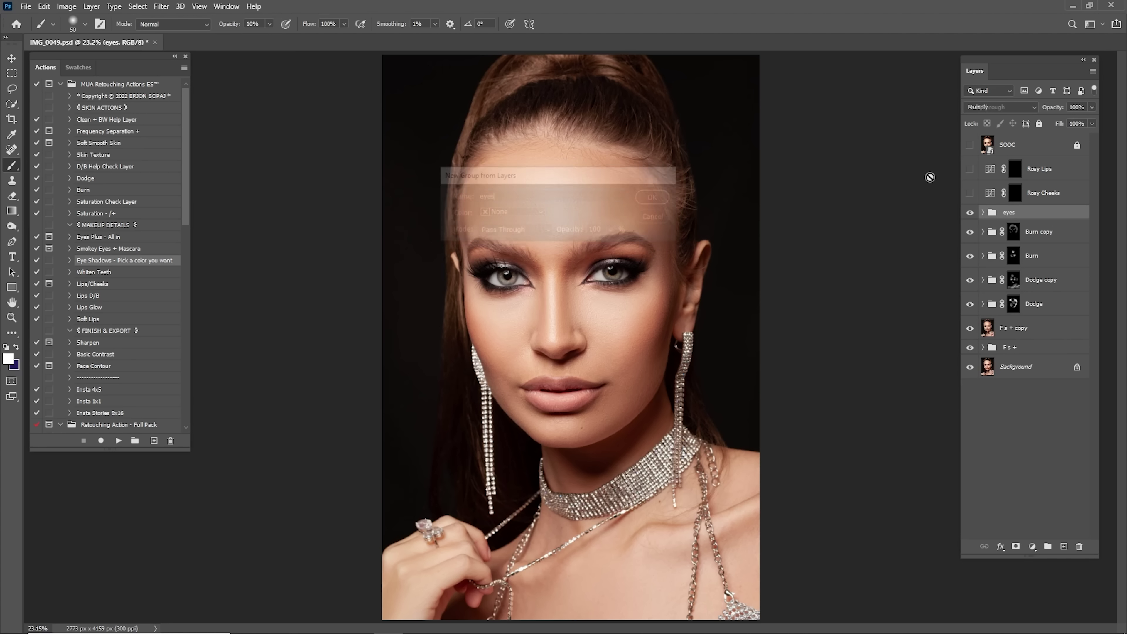
Compare the portrait with and without the eyes group
left_click(968, 213)
left_click(969, 213)
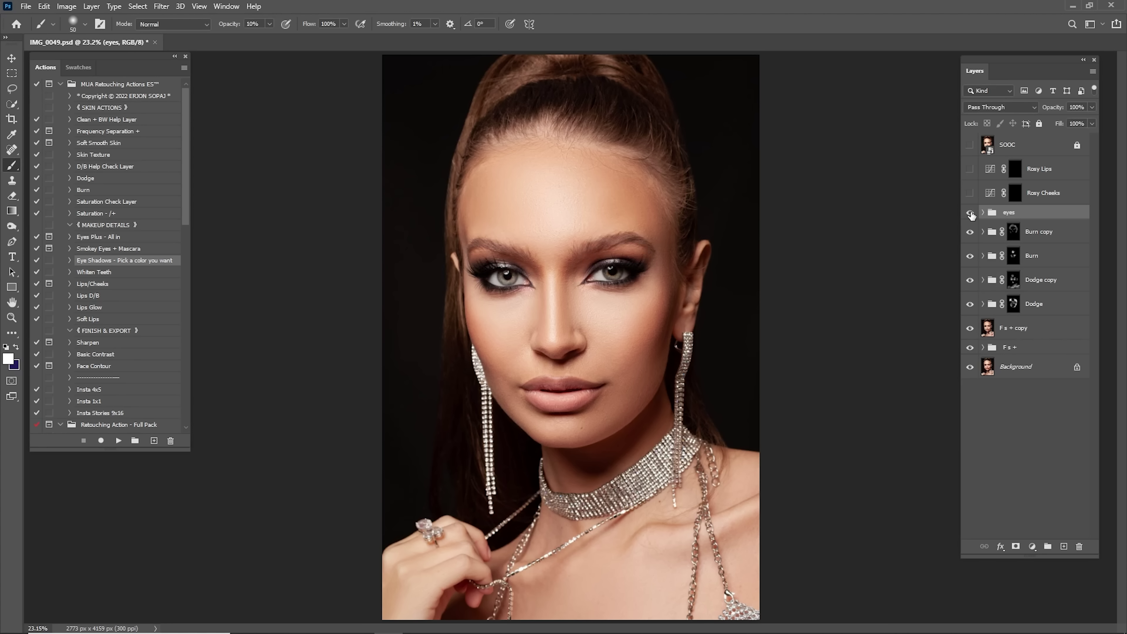
left_click(970, 213)
left_click(971, 213)
left_click(971, 213)
left_click(970, 214)
Show the Rosy Lips layer and paint white over both lips on its mask with a 100% opacity brush
left_click(1017, 195)
left_click(1015, 169)
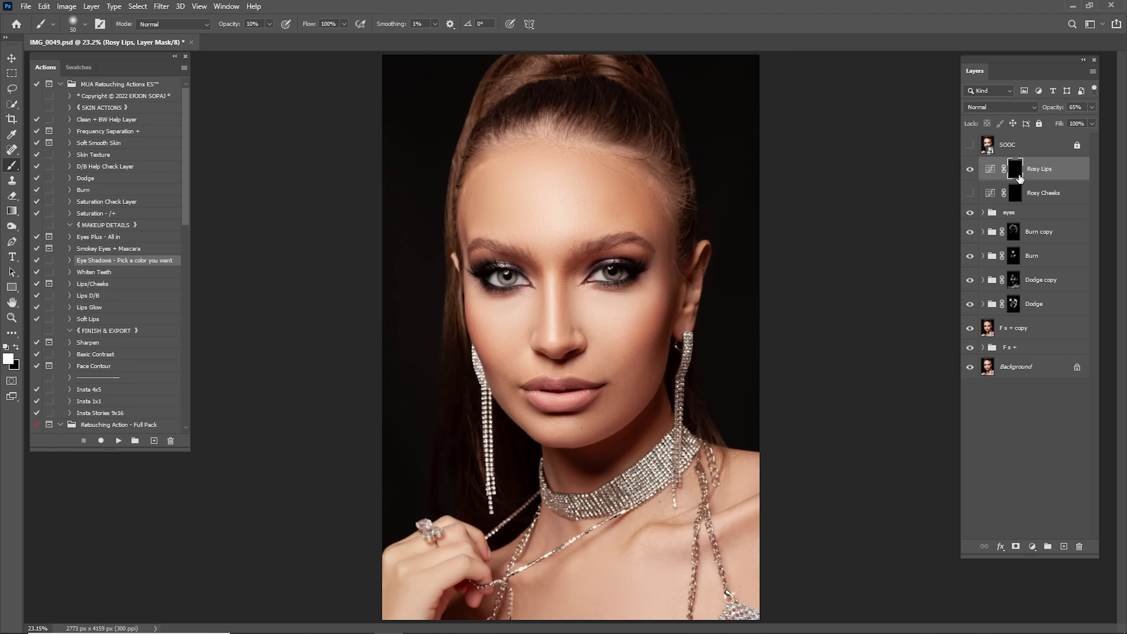
key("z")
left_click_drag(577, 388, 744, 314)
left_click_drag(566, 361, 691, 279)
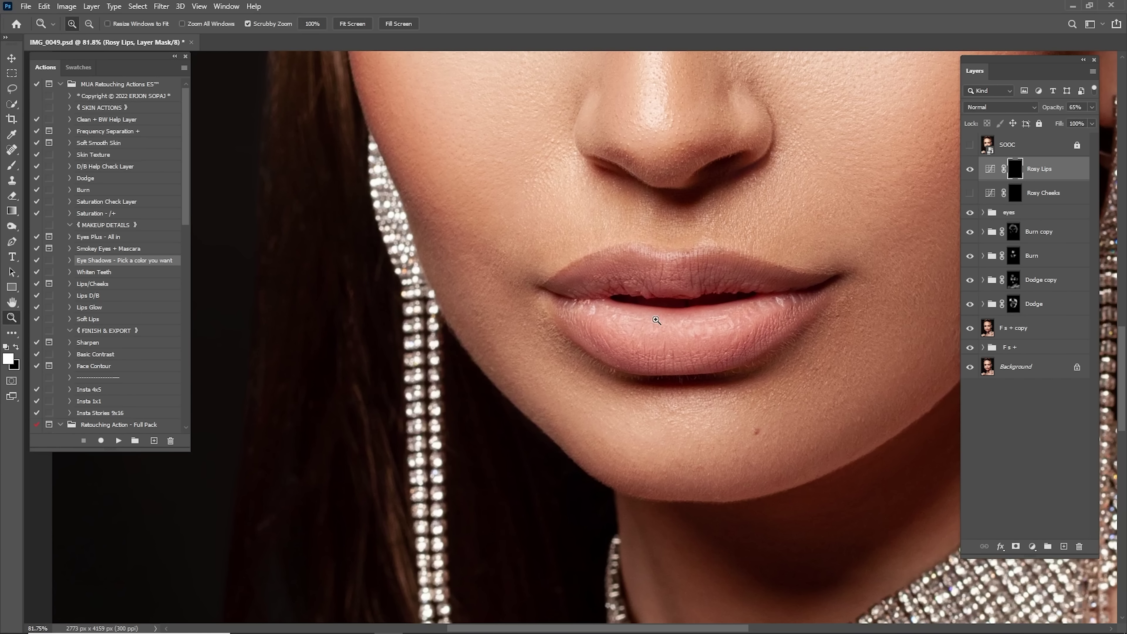
key("b")
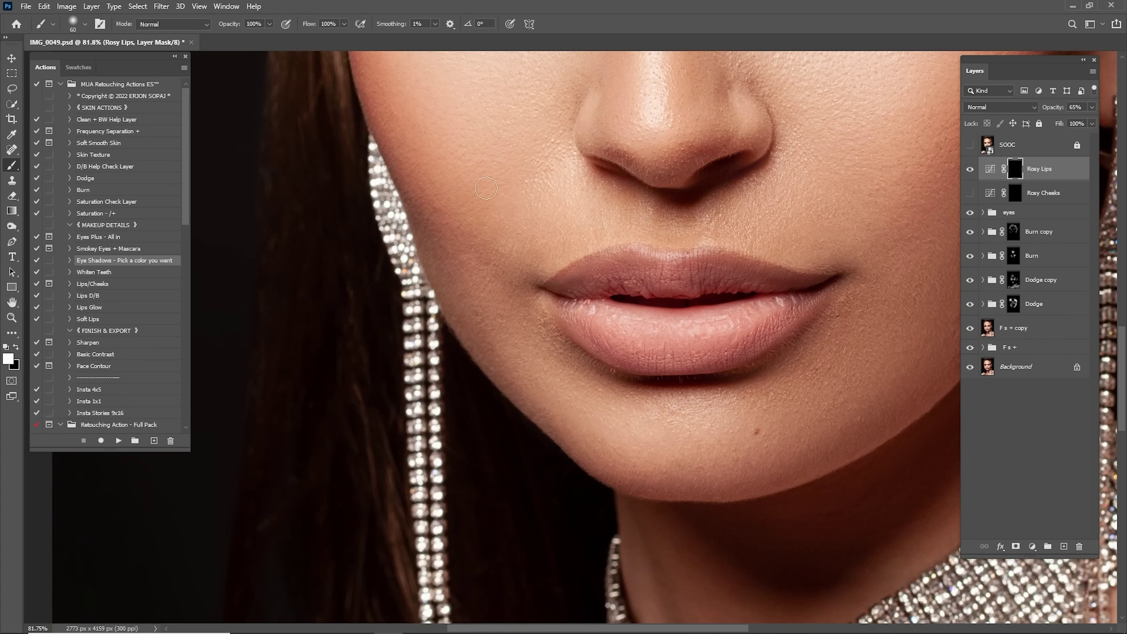
left_click_drag(623, 286, 575, 286)
left_click_drag(683, 285, 601, 246)
mouse_move(621, 240)
left_mouse_down()
mouse_move(592, 241)
mouse_move(622, 233)
mouse_move(708, 251)
mouse_move(666, 302)
mouse_move(492, 271)
mouse_move(621, 311)
mouse_move(691, 292)
mouse_move(750, 247)
mouse_move(590, 234)
mouse_move(475, 253)
mouse_move(494, 271)
left_mouse_up()
key("bracketleft")
key("bracketright")
key("bracketleft")
key("bracketleft")
key("bracketright")
key("bracketright")
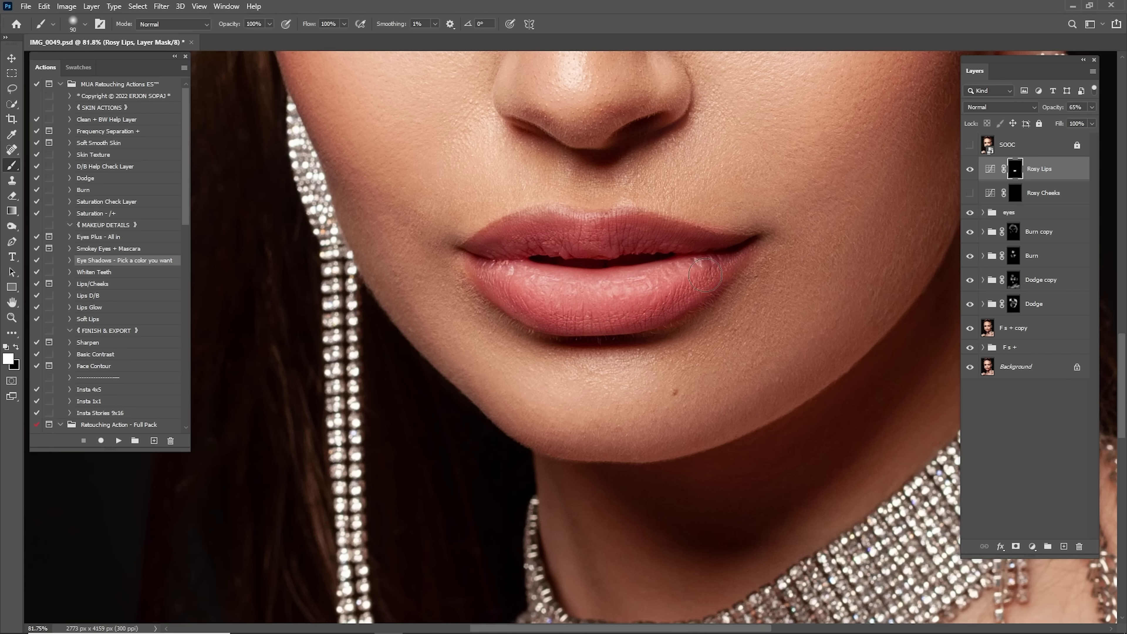
mouse_move(503, 261)
left_mouse_down()
mouse_move(639, 240)
mouse_move(719, 249)
mouse_move(710, 276)
mouse_move(643, 303)
left_mouse_up()
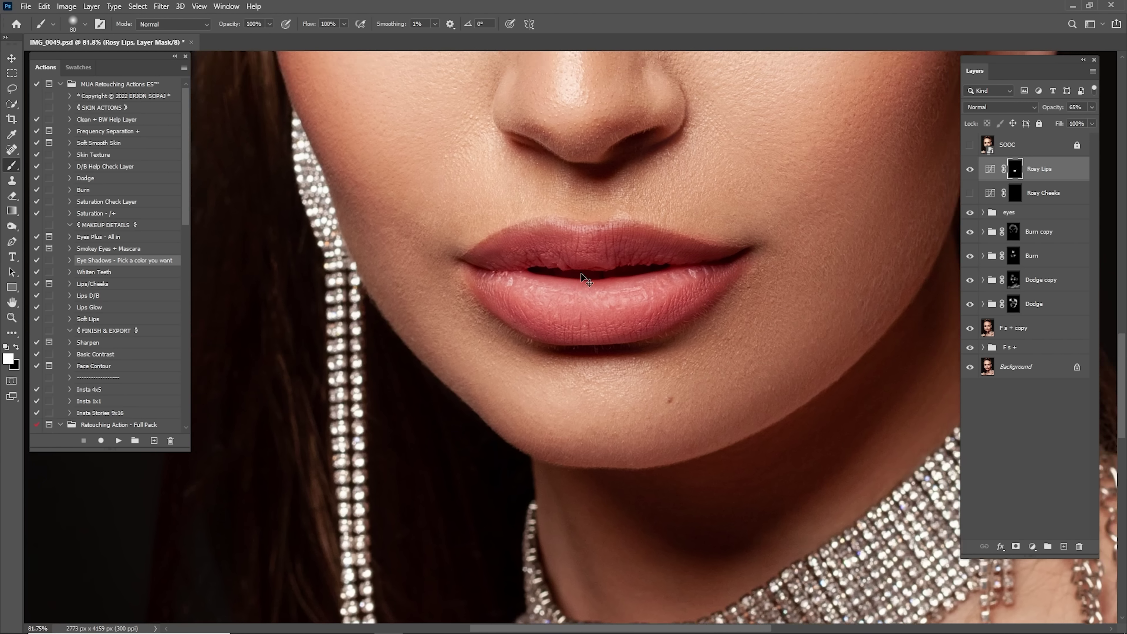
Compare the portrait with and without the Rosy Lips layer, and set its opacity to 25%
key("ctrl+0")
left_click(969, 169)
left_click(969, 169)
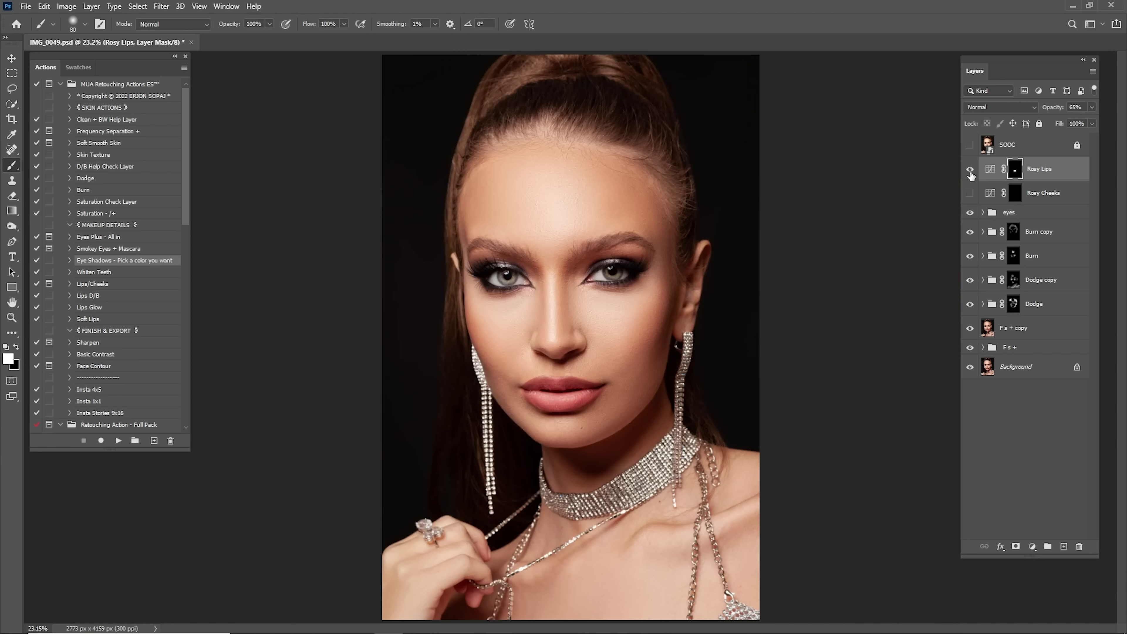
left_click(970, 171)
left_click(970, 171)
type("25")
key("Return")
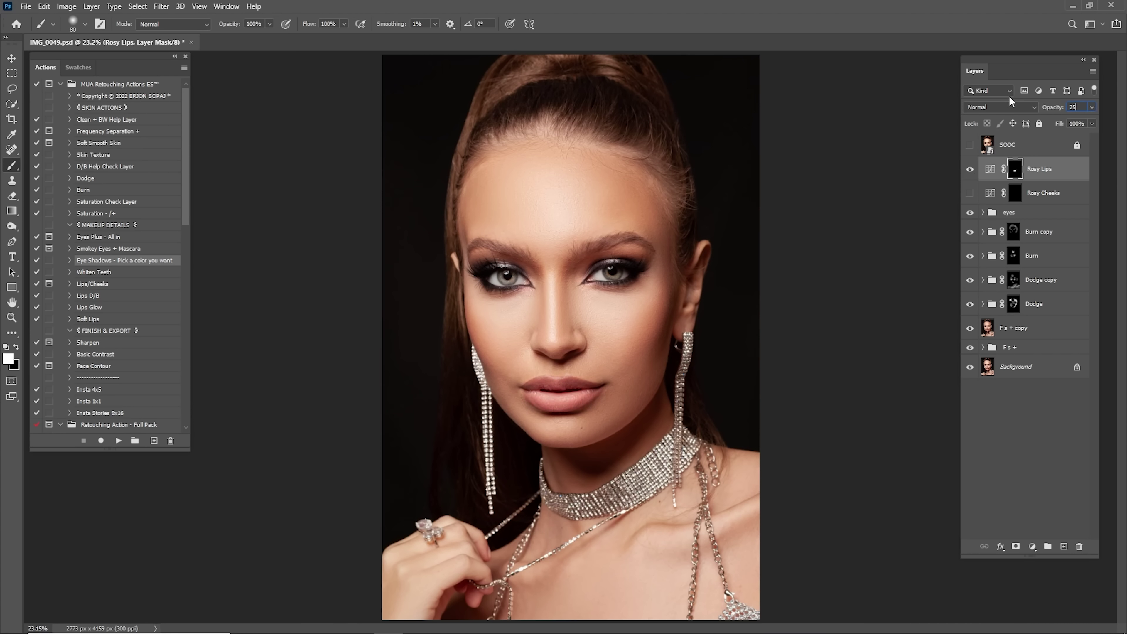
left_click_drag(1046, 170, 1048, 233)
mouse_move(1049, 288)
left_mouse_down()
mouse_move(1051, 423)
mouse_move(1054, 184)
left_mouse_up()
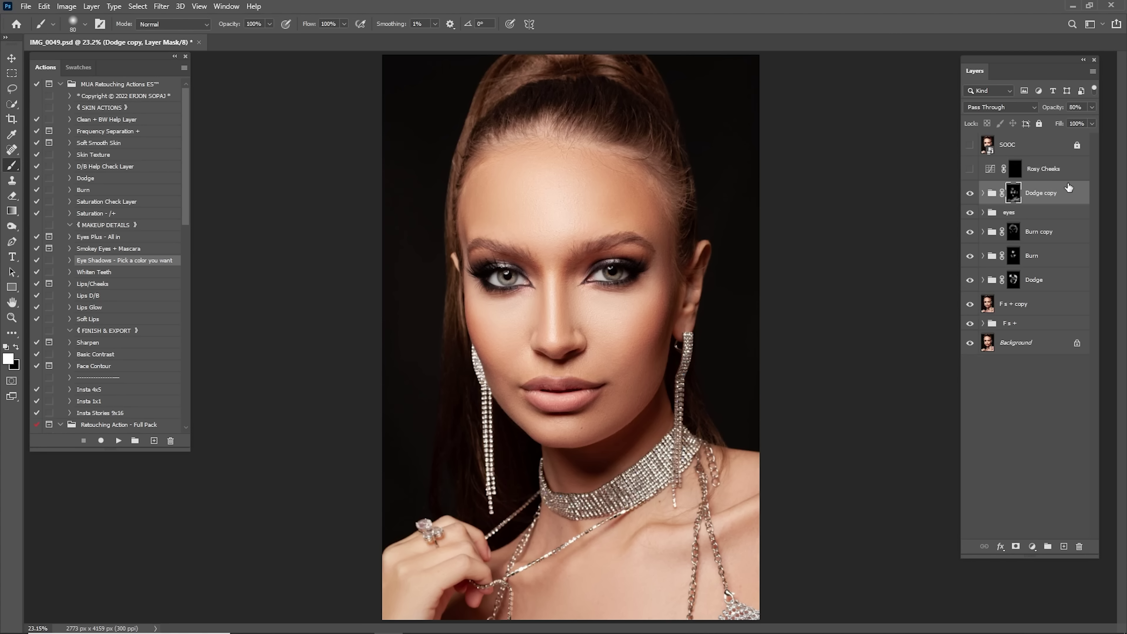
key("ctrl+z")
key("ctrl+z")
Duplicate the Rosy Lips layer and set the copy's blend mode to Soft Light
left_click(1044, 171)
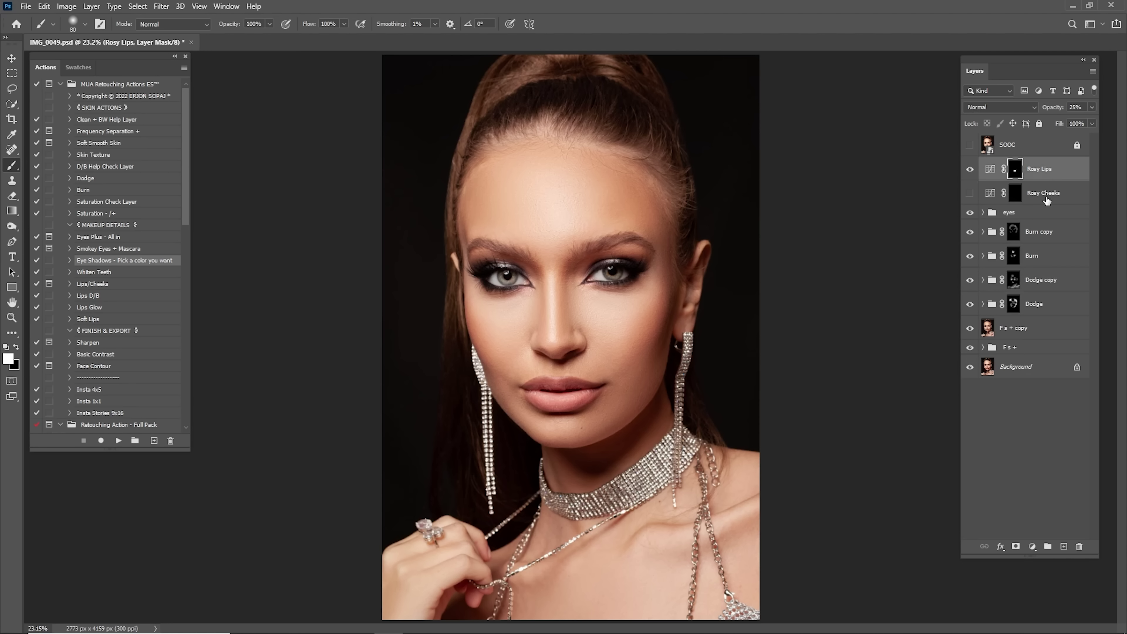
left_click_drag(1045, 168, 1064, 546)
left_click(998, 107)
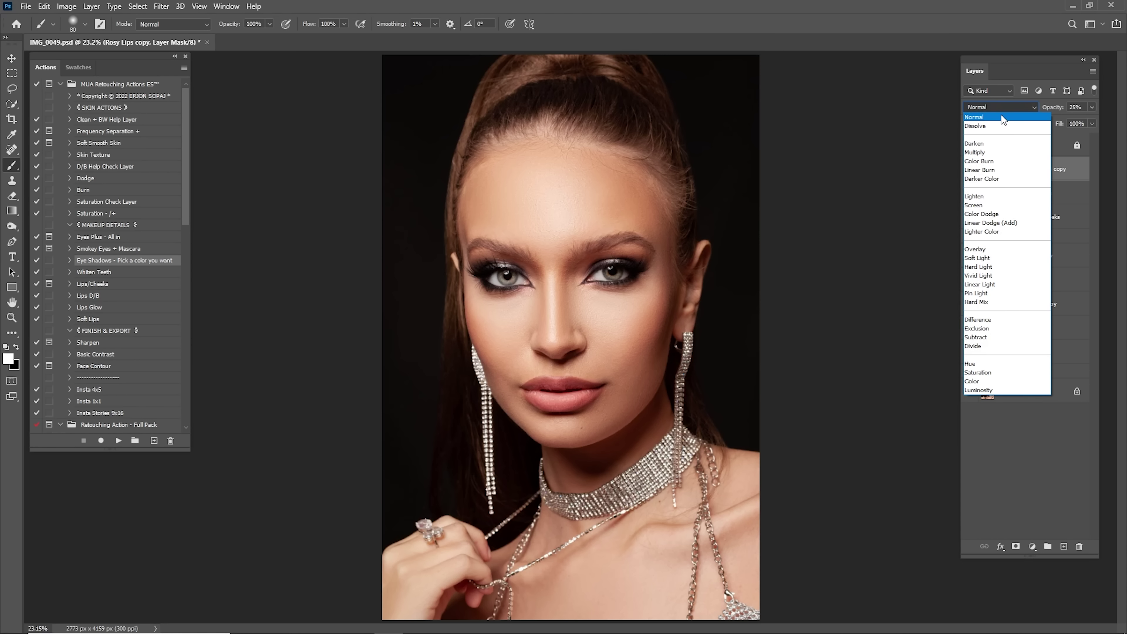
left_click(993, 257)
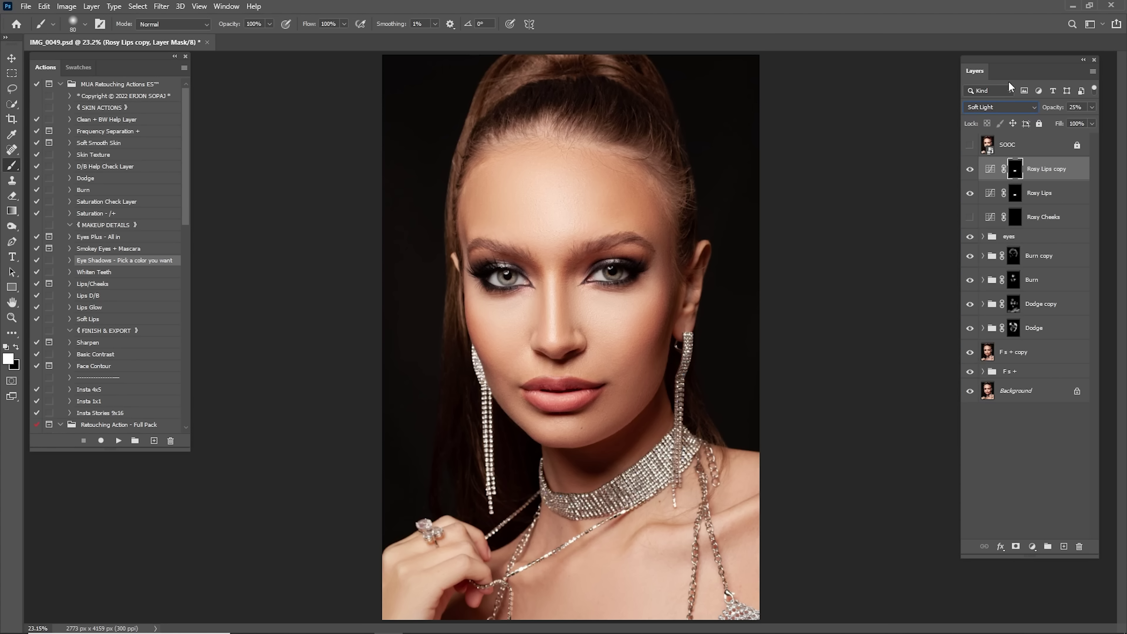
Set the Rosy Lips copy layer's opacity to 15% and compare the portrait with and without it
left_click(969, 169)
left_click(970, 169)
type("15")
left_click(970, 169)
left_click(971, 168)
Run the Lips D/B action and sample the lower lip's light pink as brush color for the Pick Lips Color - Dodge layer
left_click(97, 296)
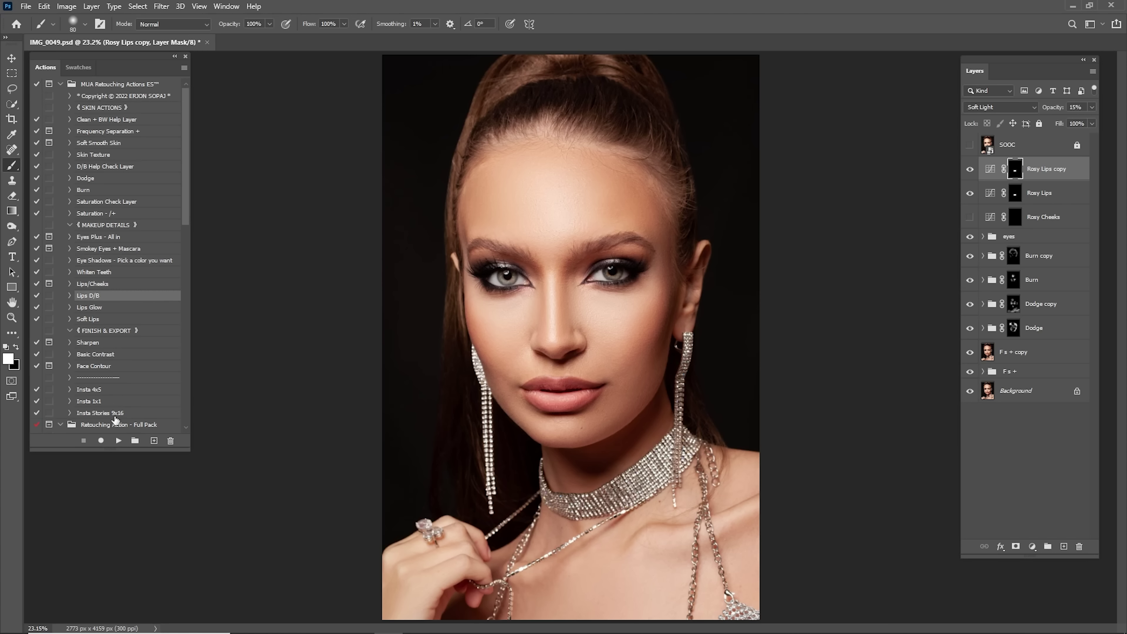
left_click(118, 441)
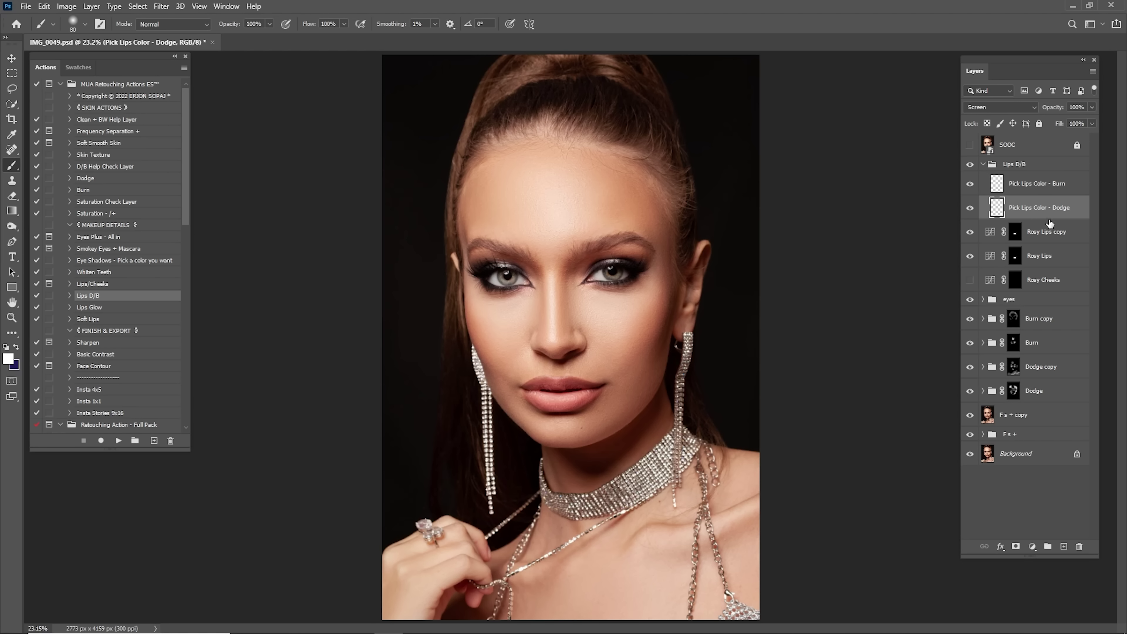
key("z")
mouse_move(566, 401)
left_mouse_down()
mouse_move(608, 394)
mouse_move(635, 338)
left_mouse_up()
key("d")
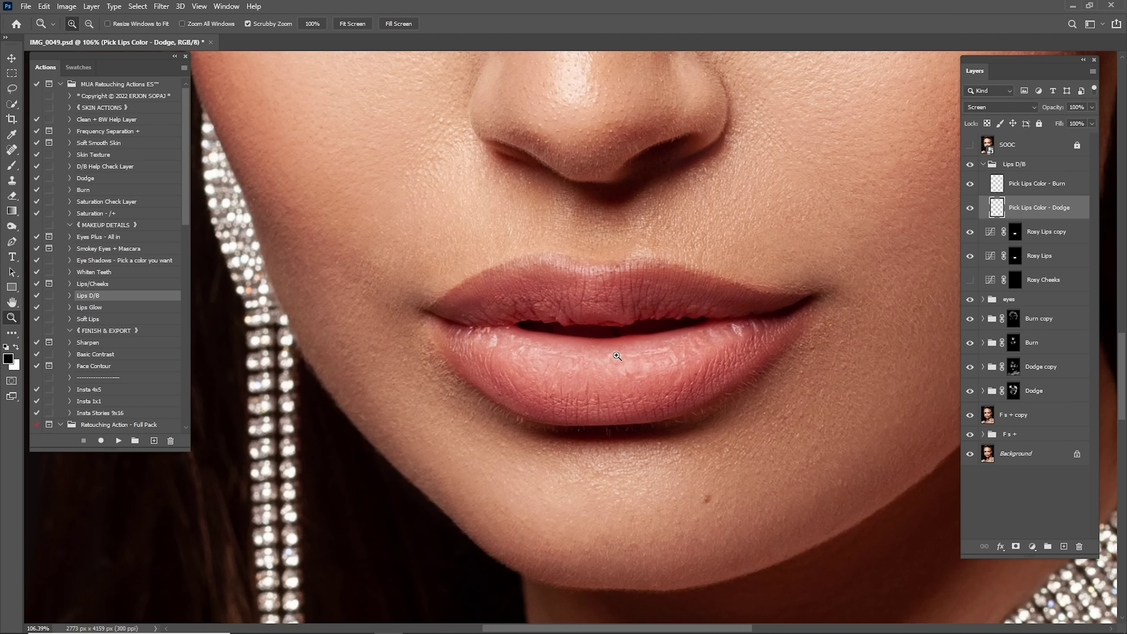
key("i")
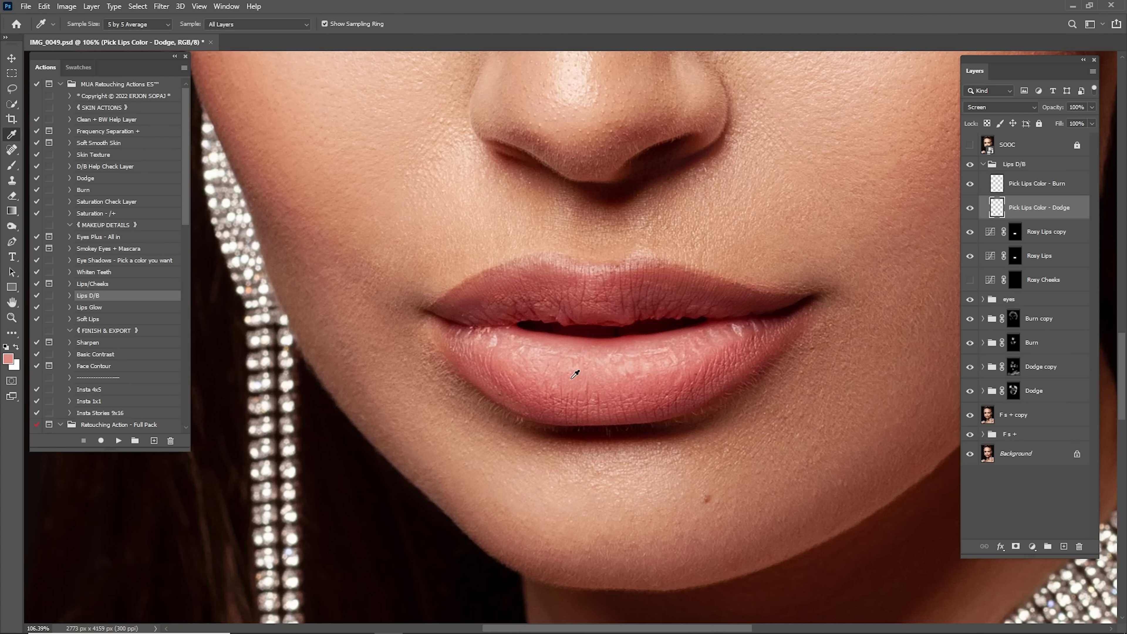
left_click(575, 374)
key("b")
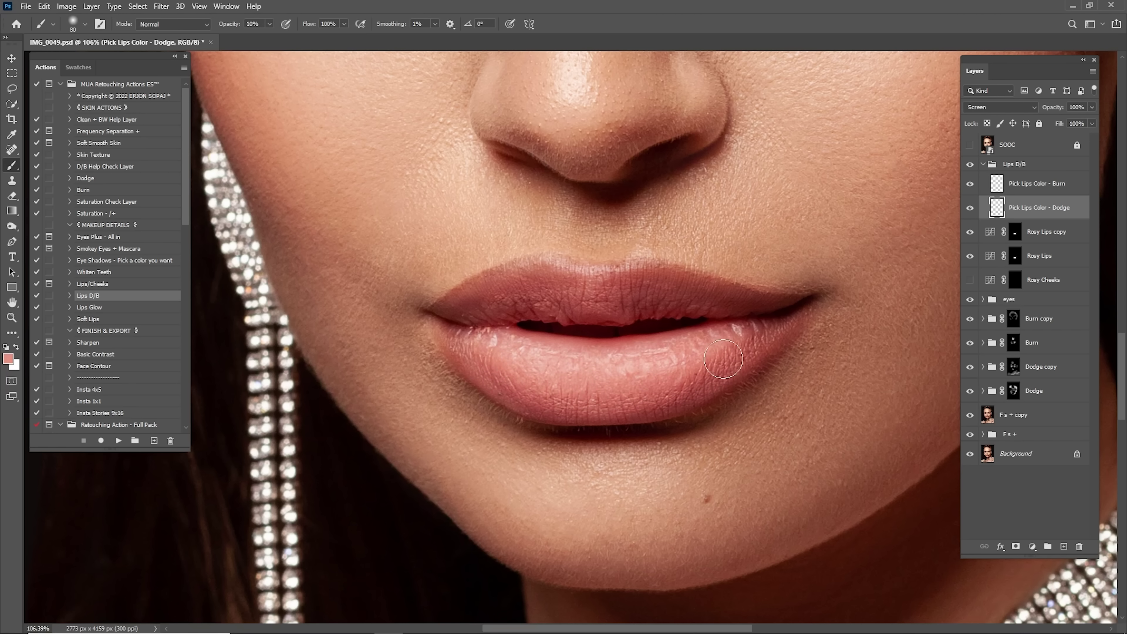
Brush the sampled pink at 10% opacity over the upper and lower lips to brighten them on the Dodge layer
key("ctrl+0")
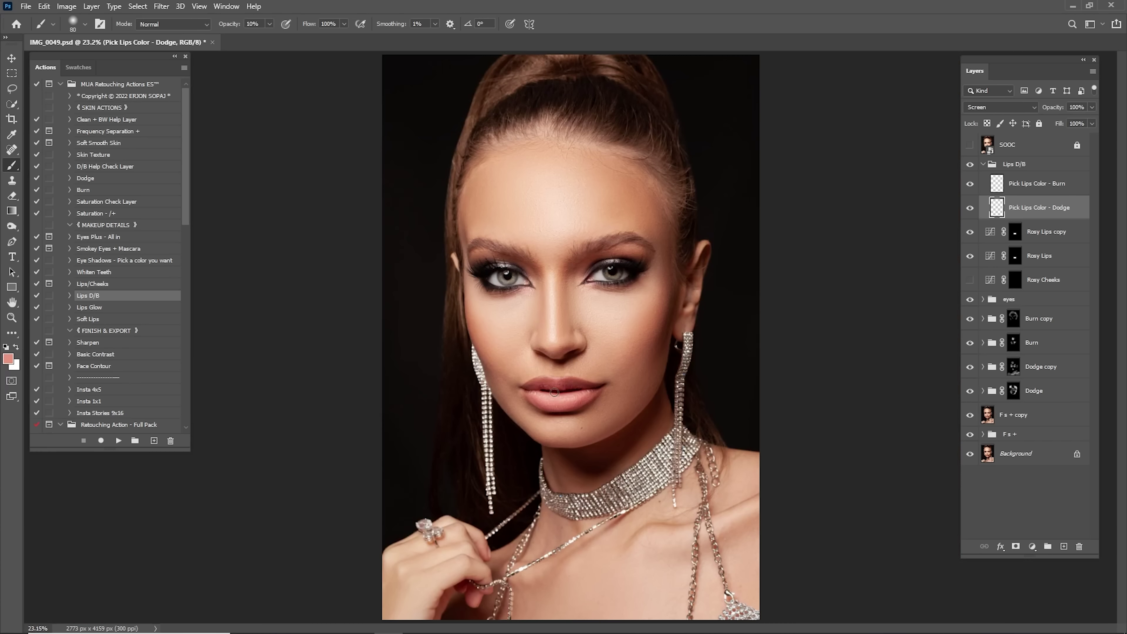
mouse_move(540, 388)
left_mouse_down()
mouse_move(606, 387)
mouse_move(605, 325)
left_mouse_up()
key("bracketleft")
key("bracketright")
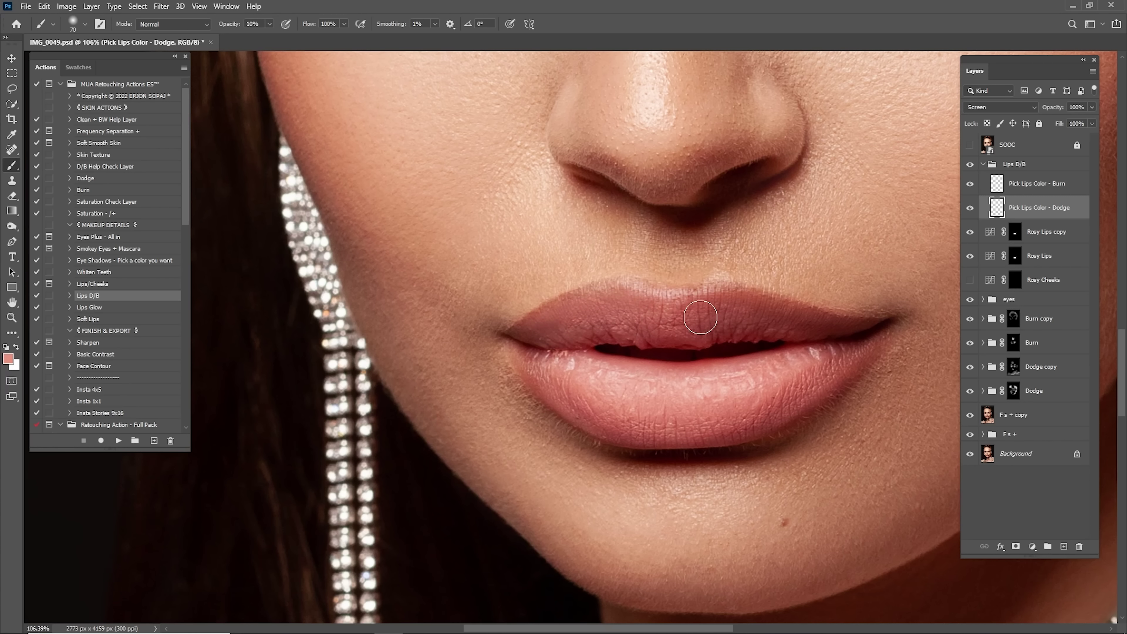
key("bracketleft")
key("bracketleft")
key("bracketright")
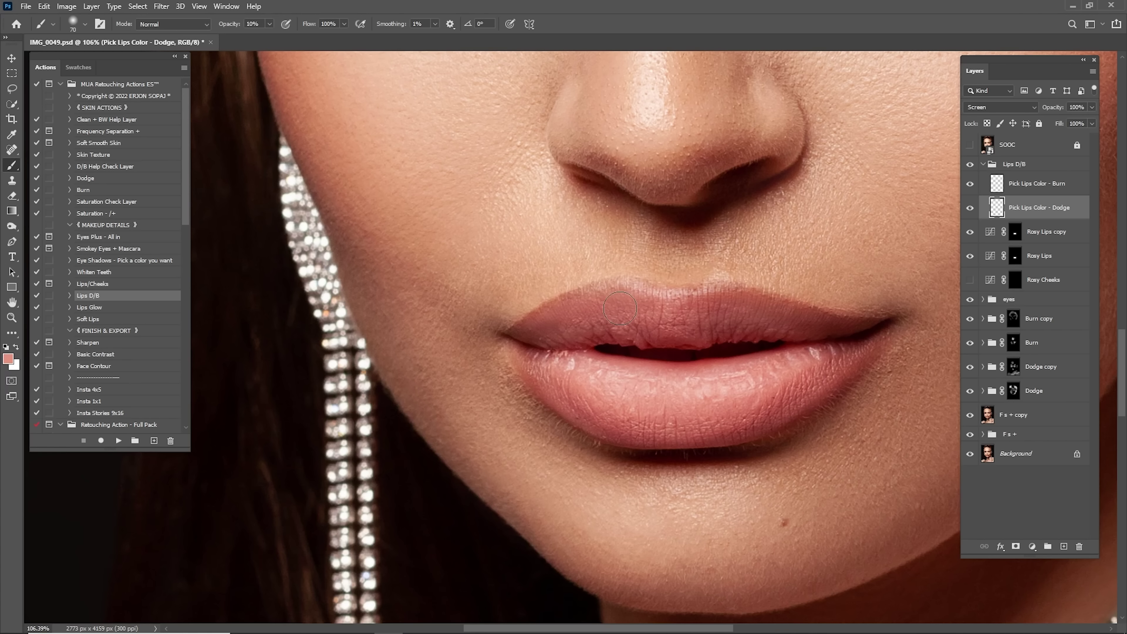
key("bracketleft")
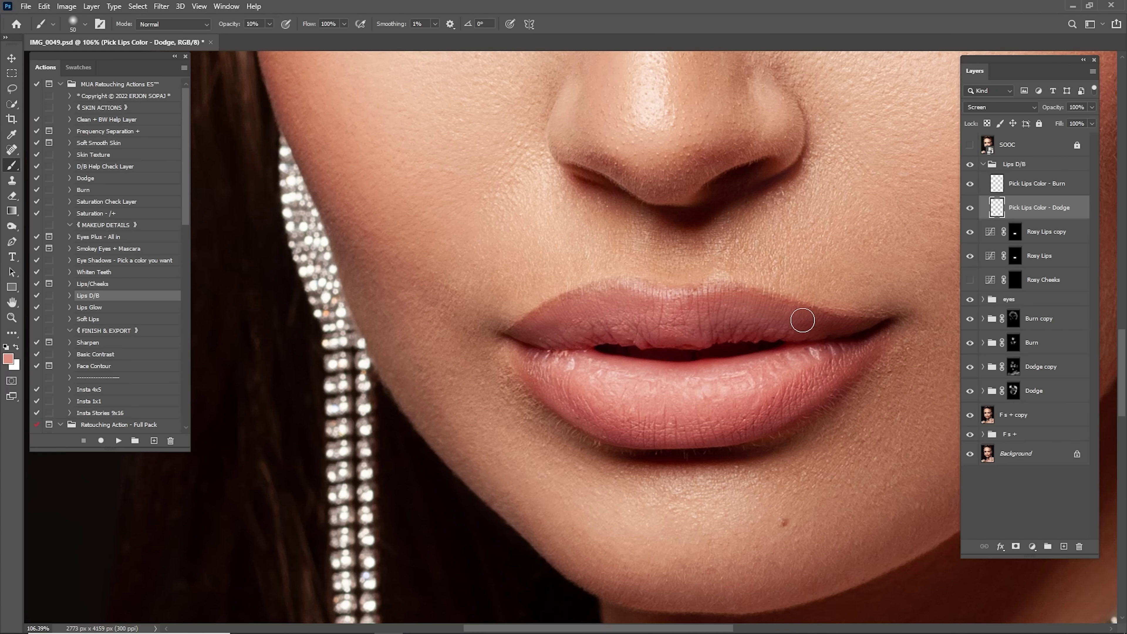
key("bracketright")
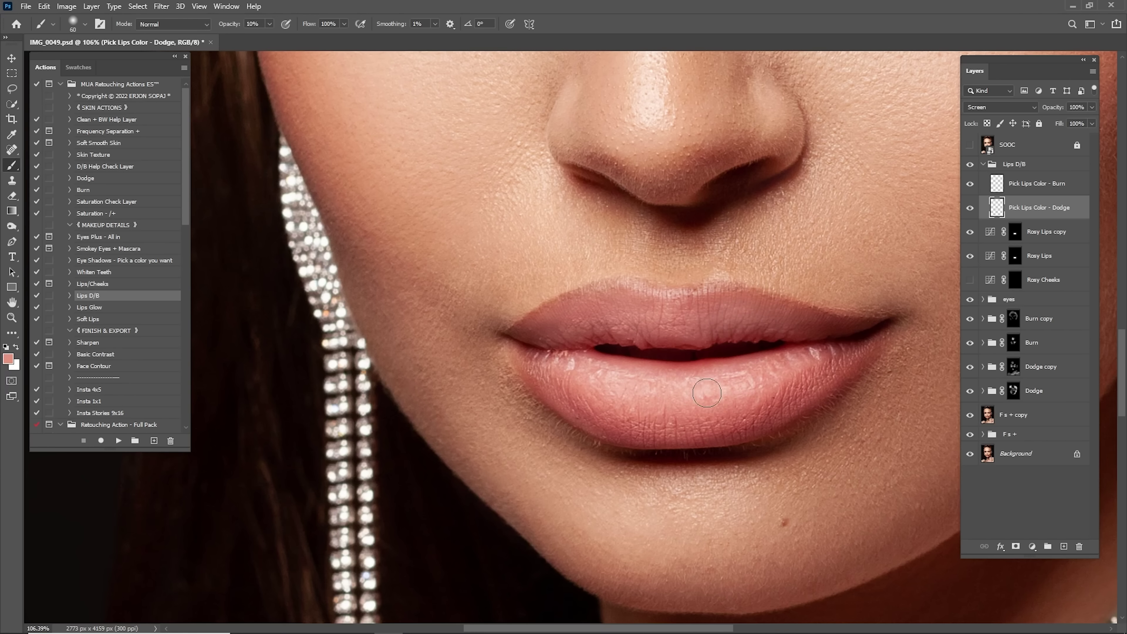
key("bracketright")
key("bracketleft")
Compare the portrait with and without the Pick Lips Color - Dodge layer, and set its opacity to 45%
key("ctrl+0")
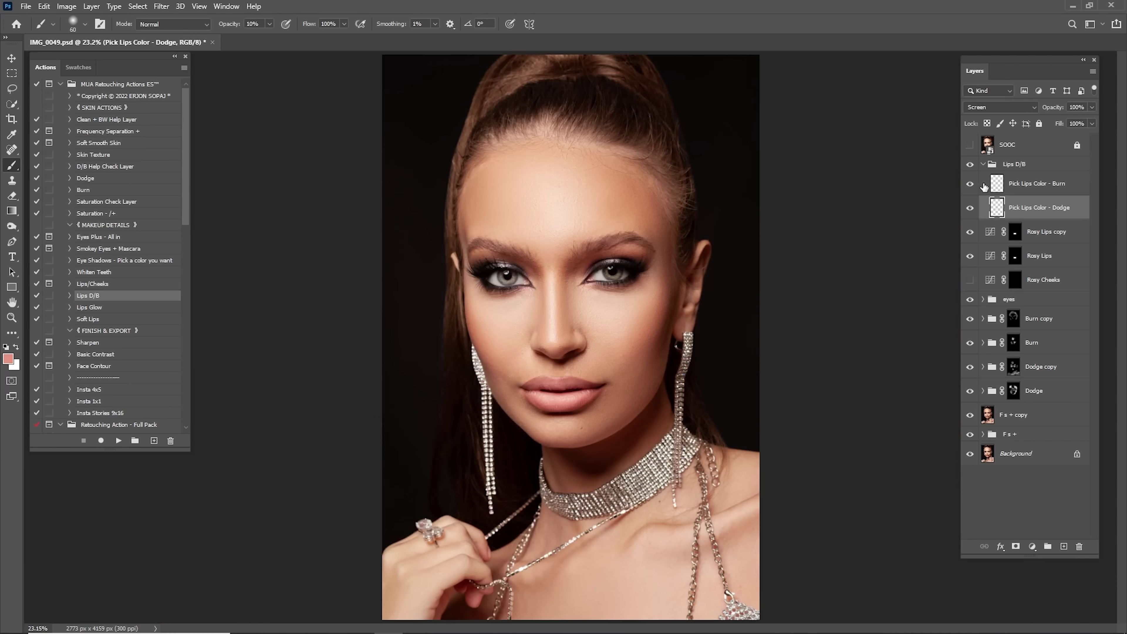
left_click(971, 209)
left_click(971, 209)
left_click(972, 210)
type("45")
Select the Pick Lips Color - Burn layer and sample the dark red near the mouth's corner as its brush color
left_click(1024, 184)
key("z")
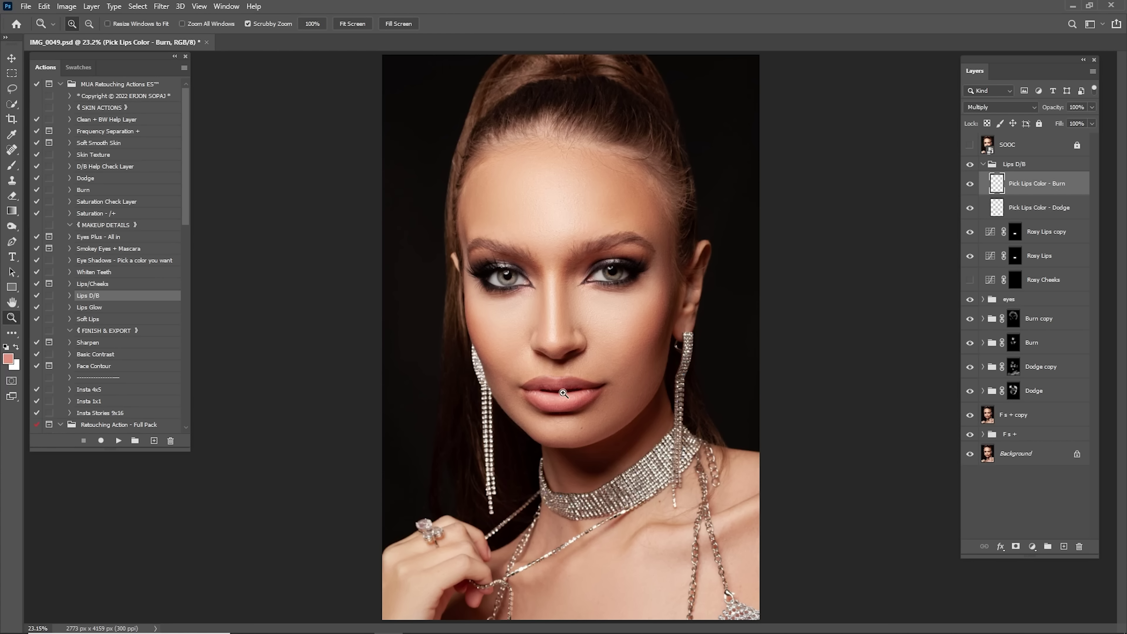
left_click_drag(563, 394, 705, 326)
key("i")
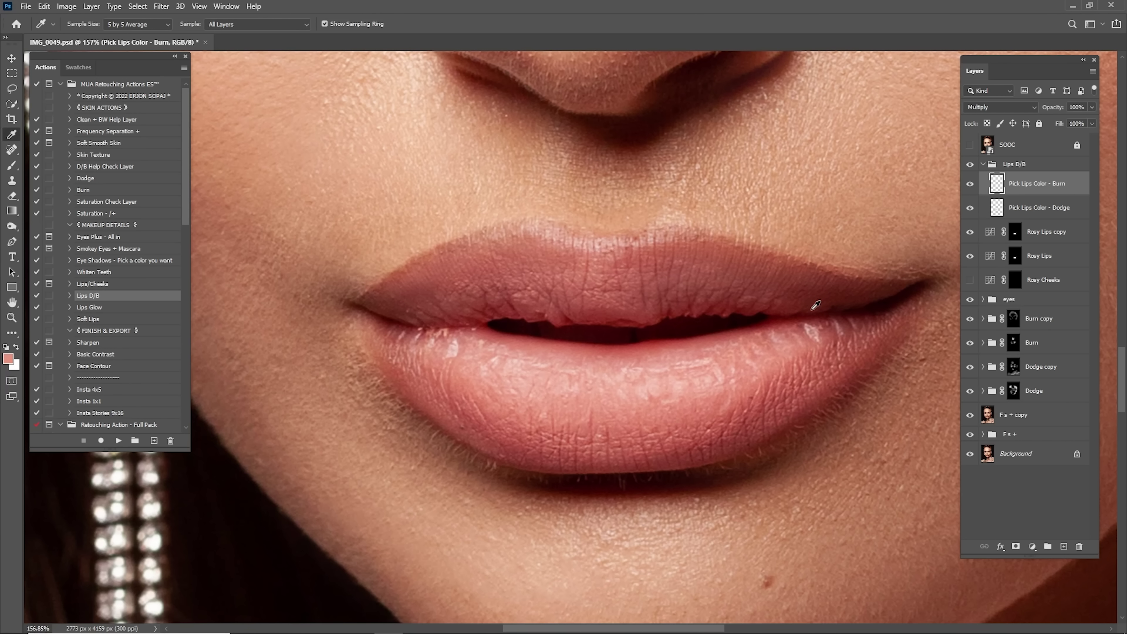
left_click(804, 316)
key("b")
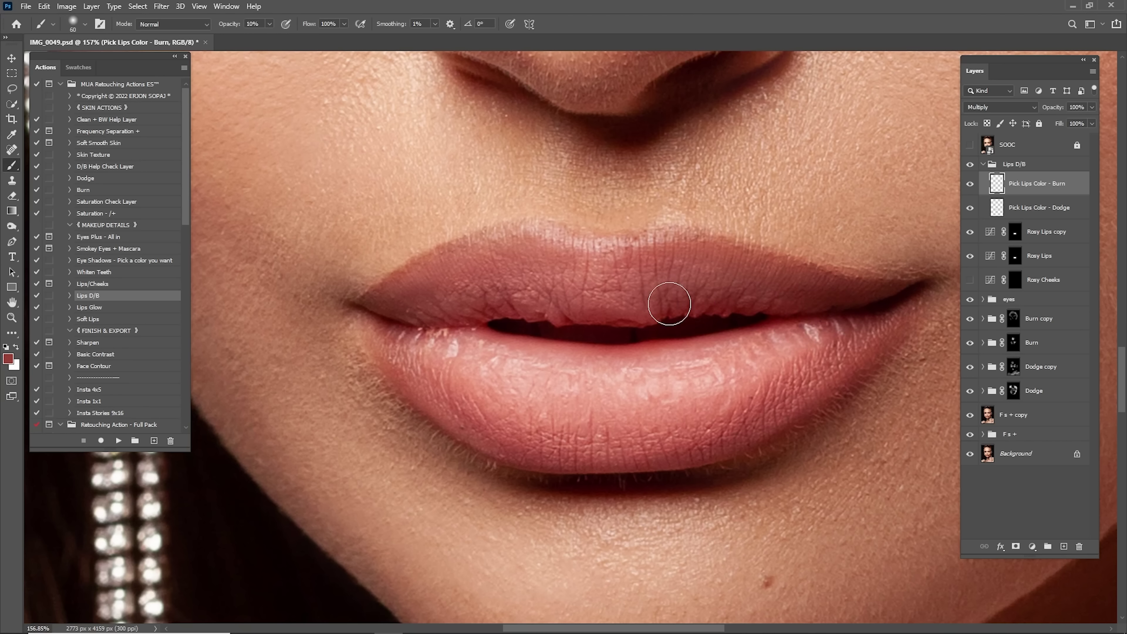
Brush the sampled dark red at 10% opacity over the upper lip and the lower lip's outer edges to contour them on the Burn layer
key("bracketright")
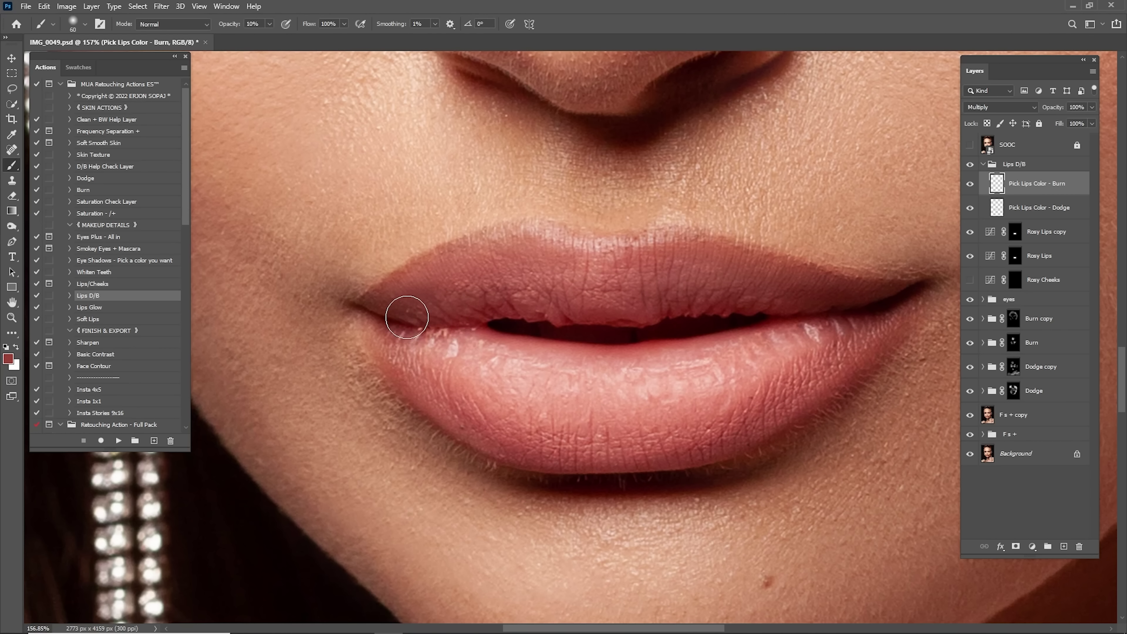
key("bracketright")
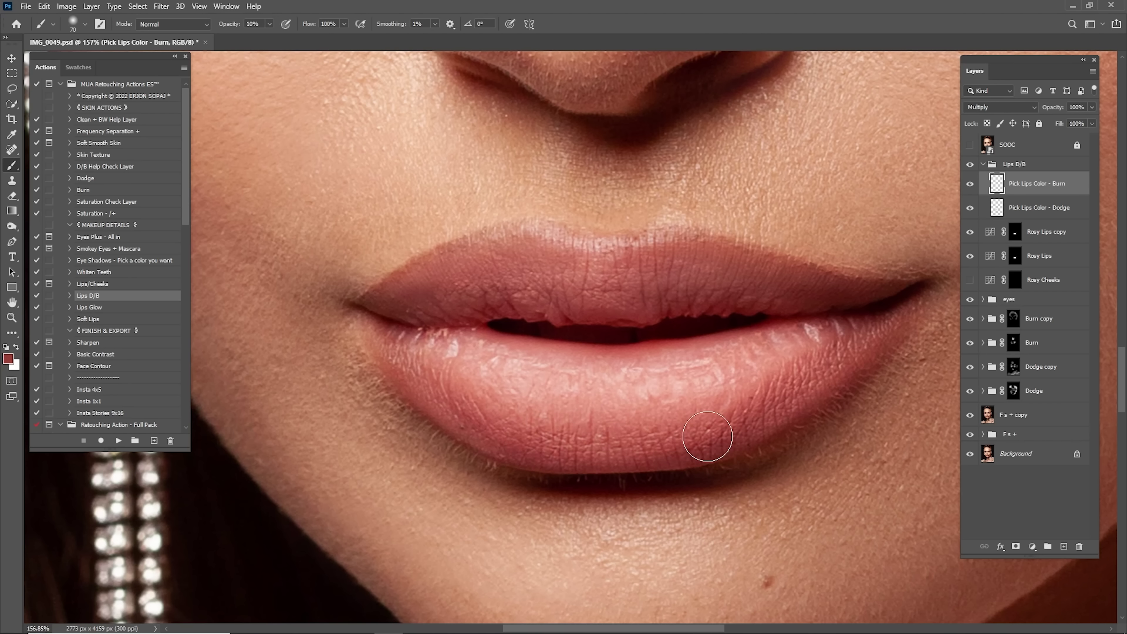
key("bracketright")
key("bracketleft")
key("bracketleft")
key("bracketleft")
key("bracketright")
key("bracketright")
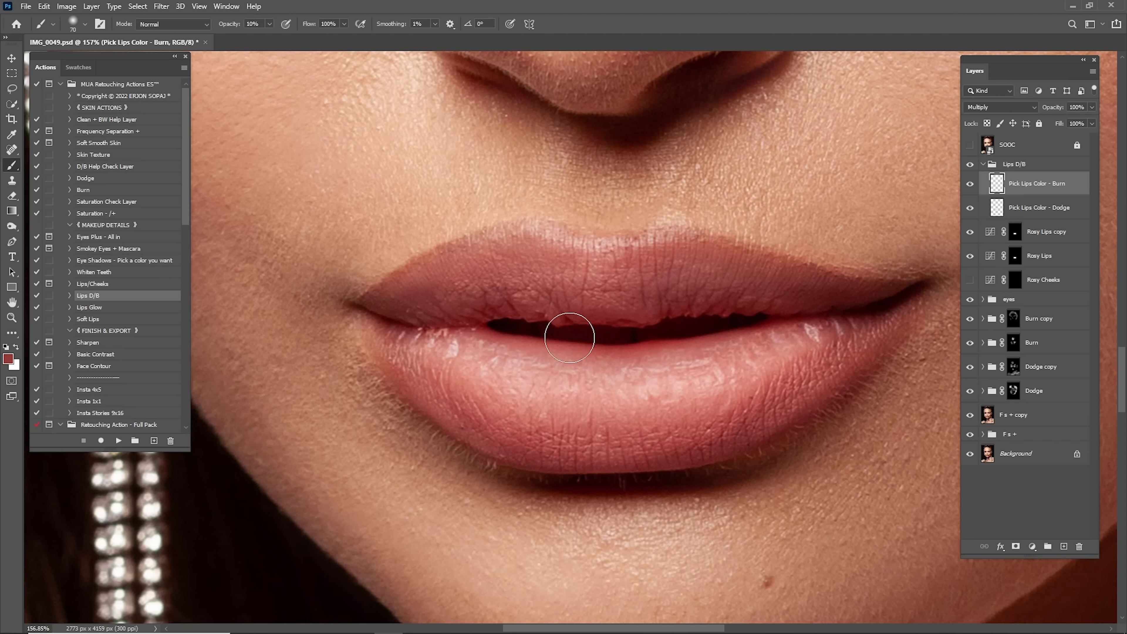
key("bracketright")
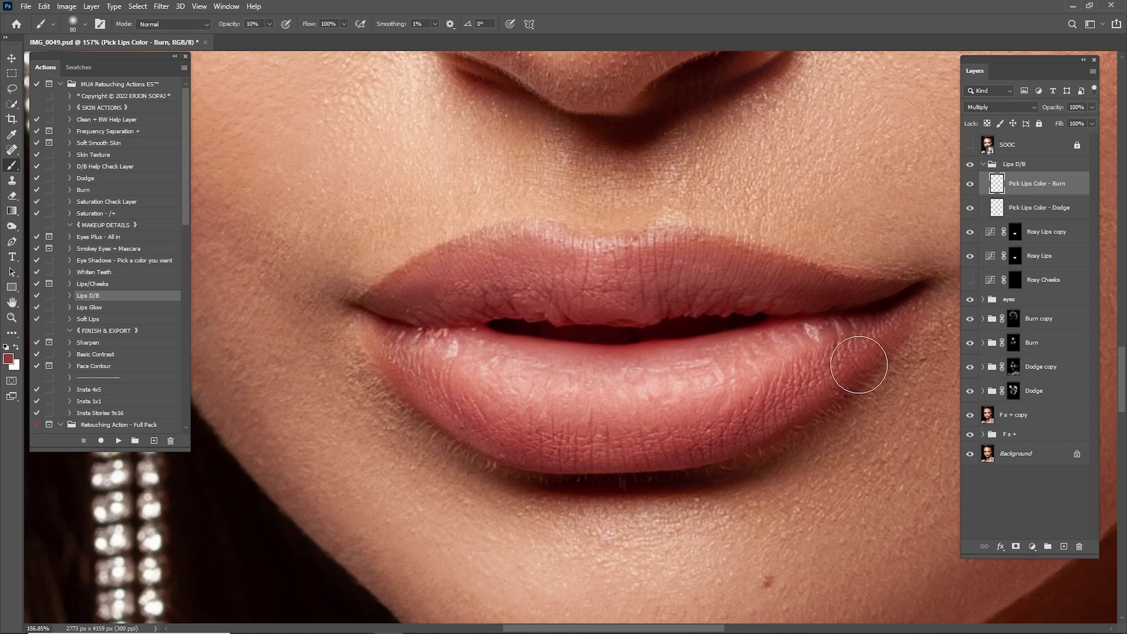
key("ctrl+0")
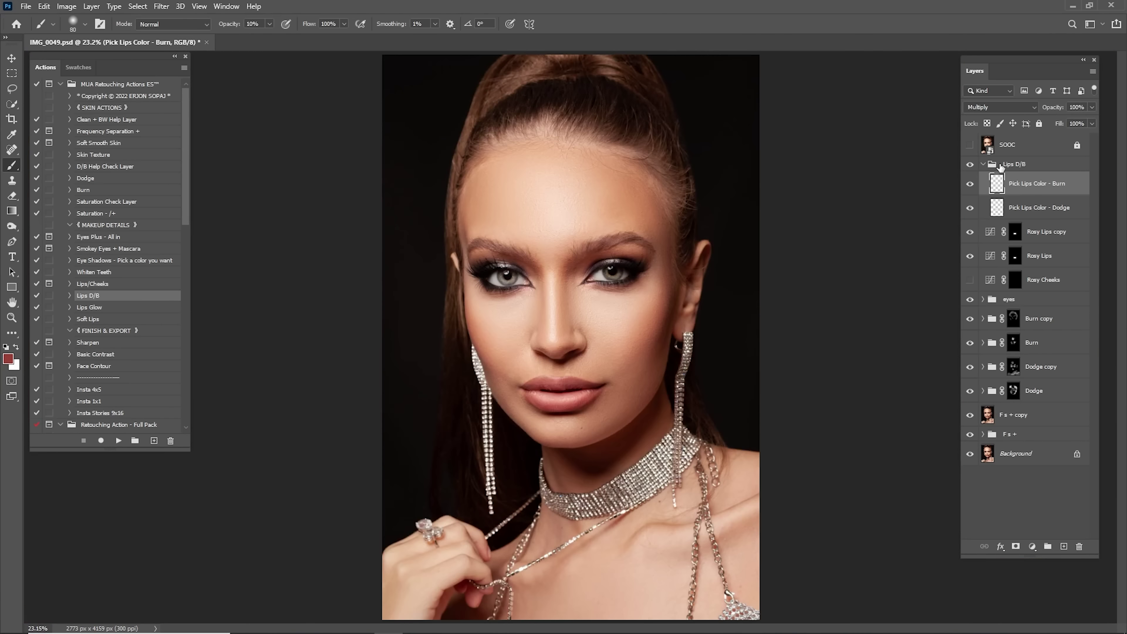
Compare the portrait with and without the Pick Lips Color - Burn layer, and set its opacity to 35%
left_click(969, 188)
left_click(970, 187)
left_click(972, 187)
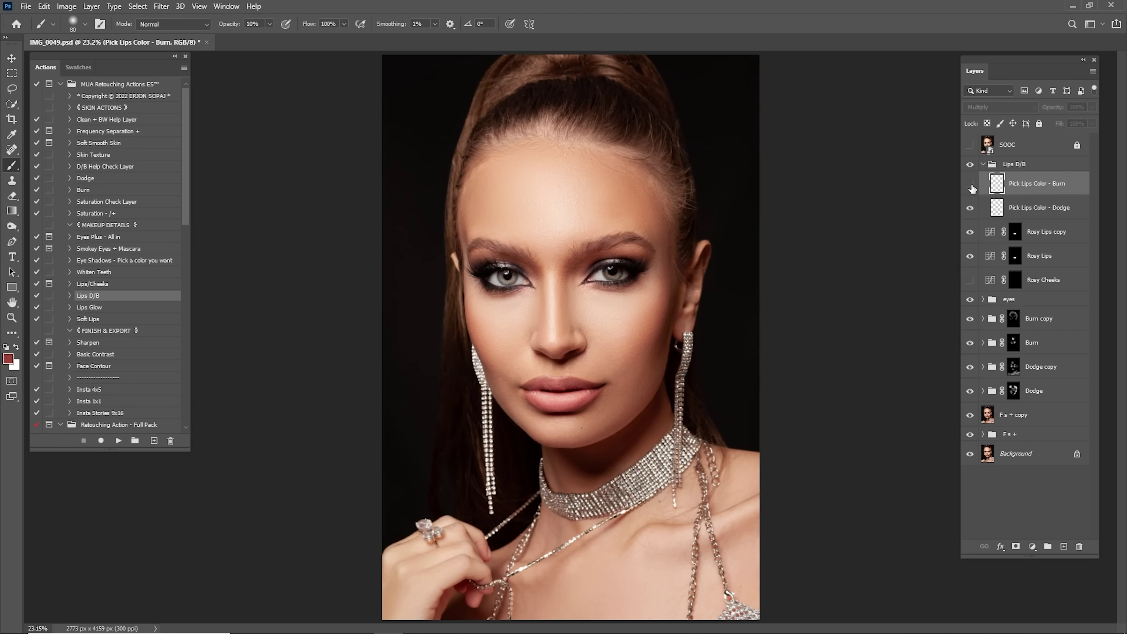
left_click(973, 187)
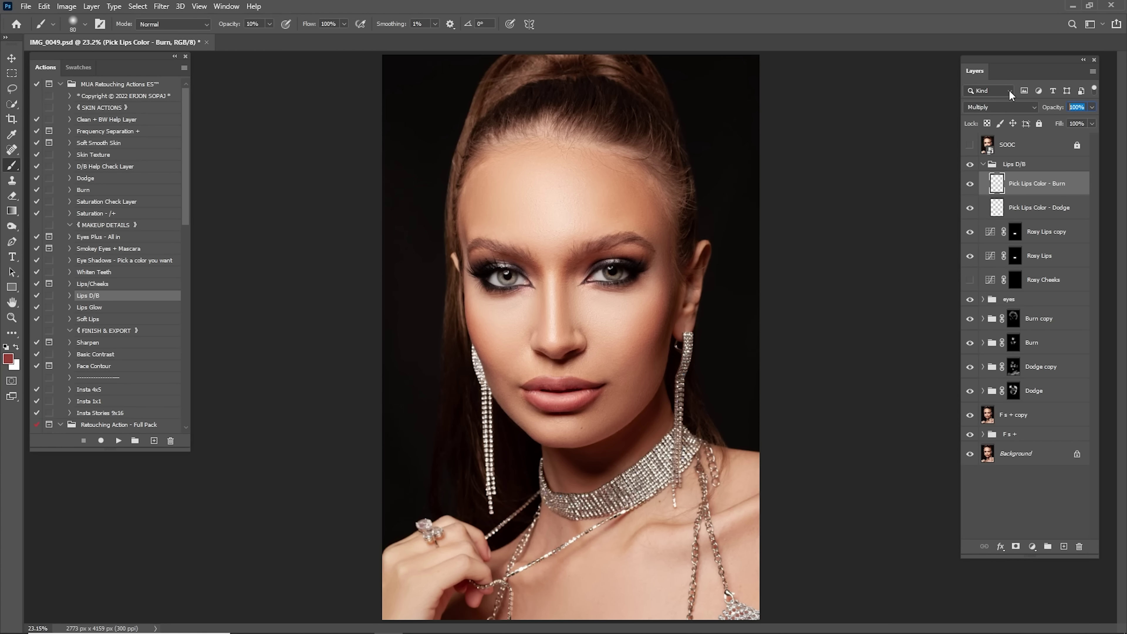
type("35")
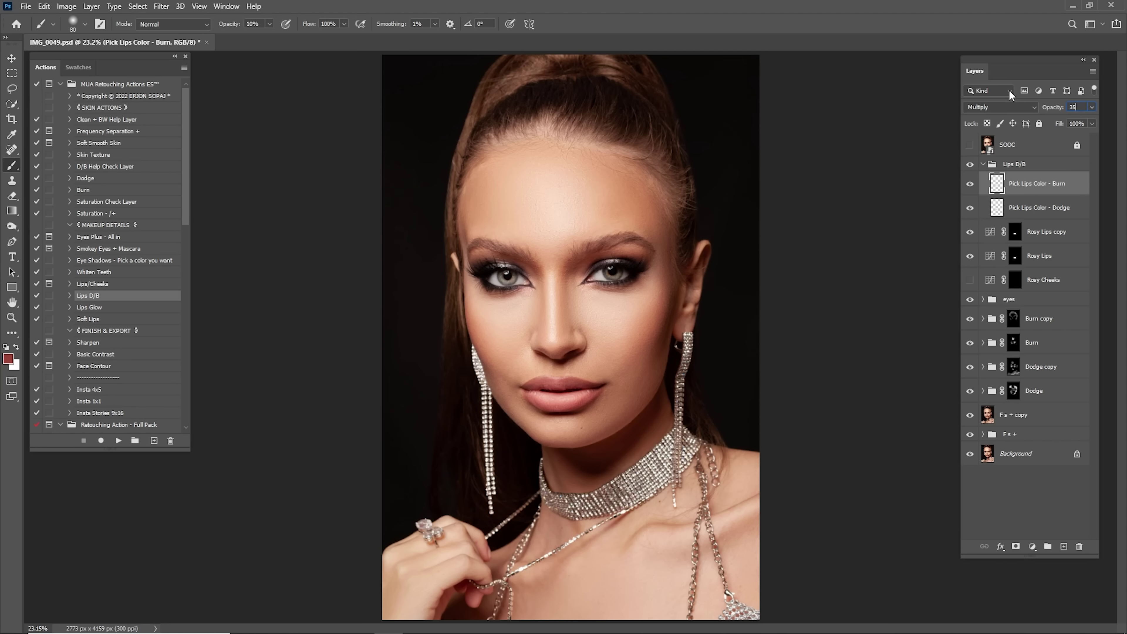
key("Return")
Collapse the Lips D/B group and compare the portrait with and without its dodge and burn effect
left_click(984, 164)
left_click(970, 166)
left_click(969, 165)
left_click(970, 166)
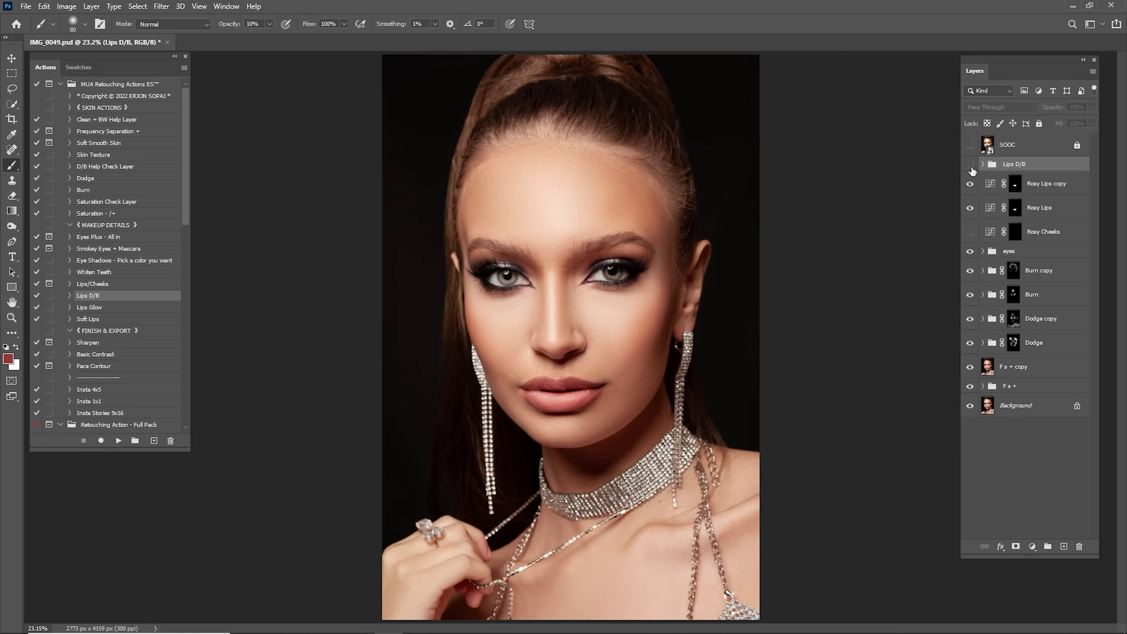
left_click(971, 169)
left_click(973, 169)
left_click(971, 167)
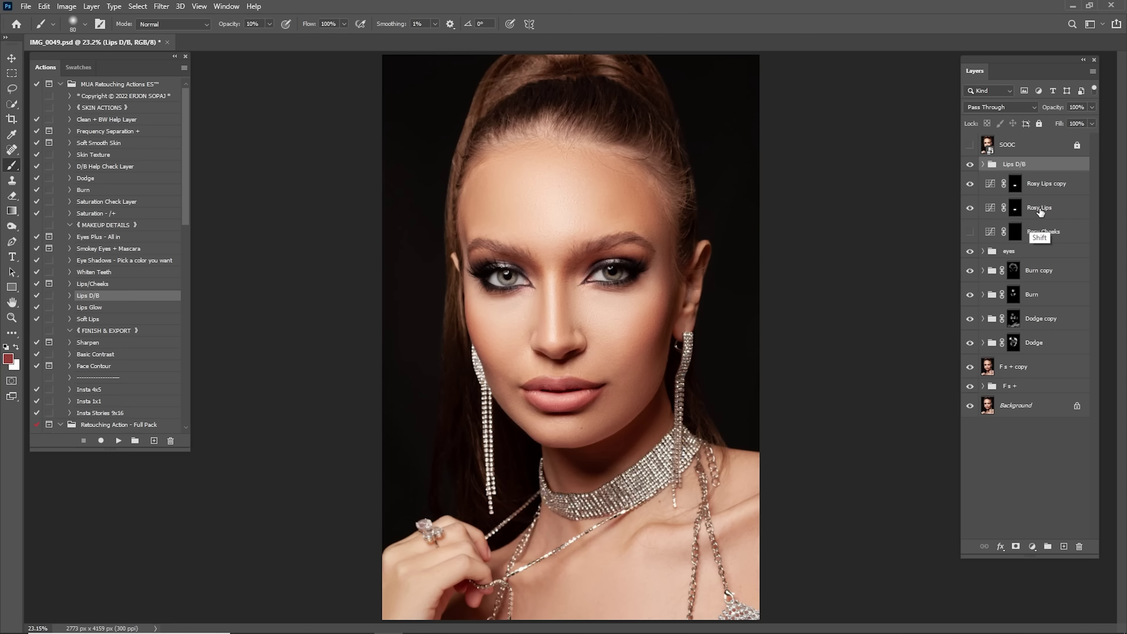
right_click(1028, 147)
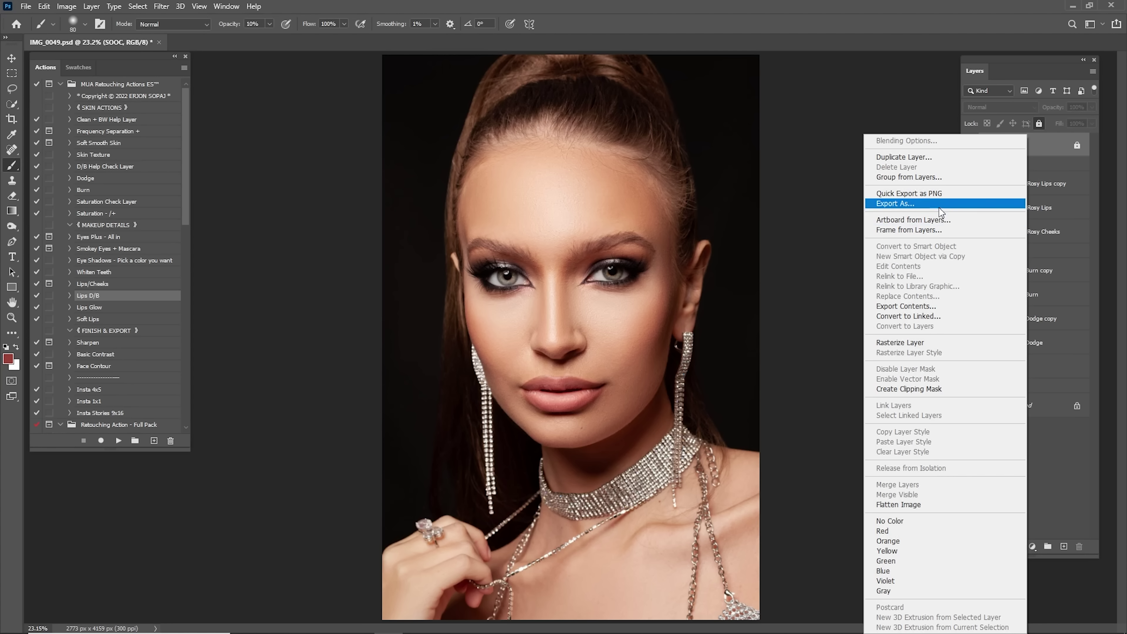
left_click(936, 177)
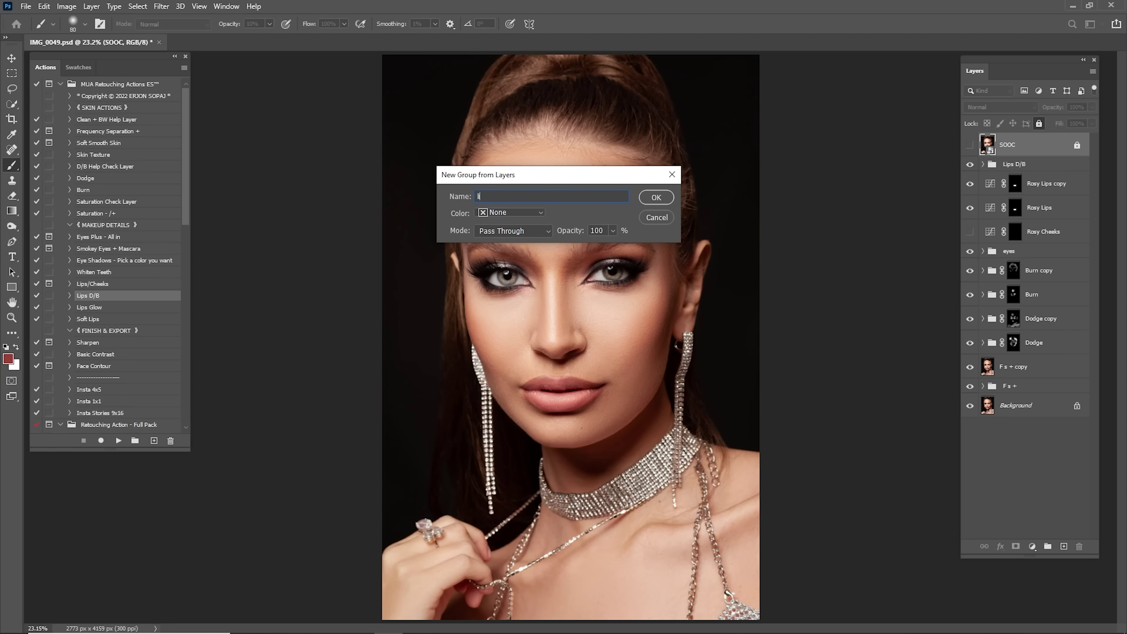
key("Return")
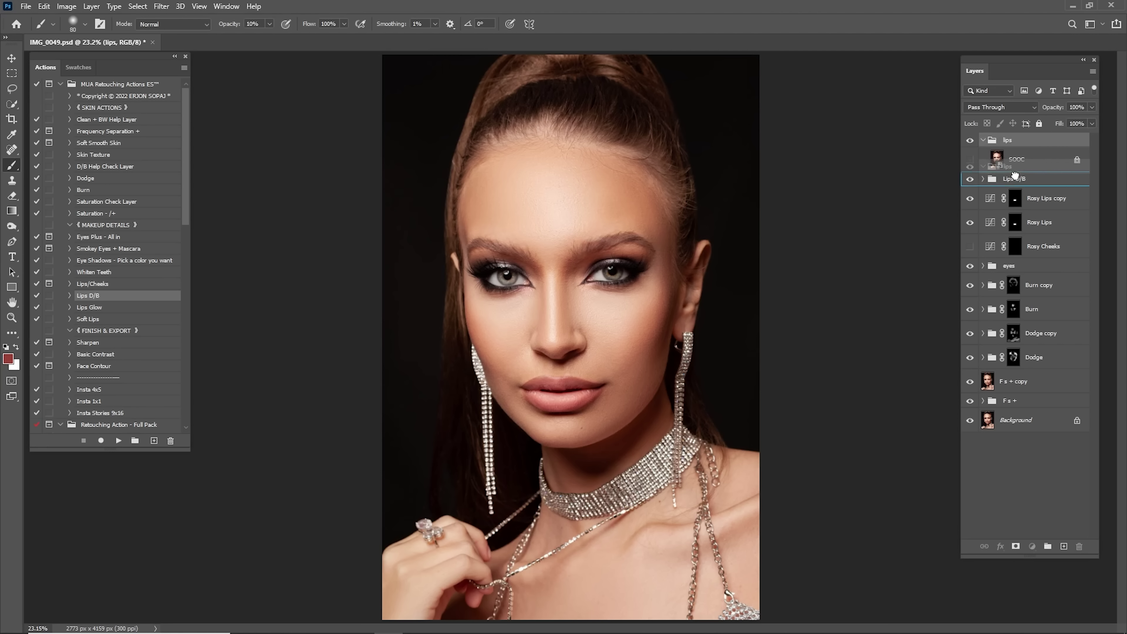
left_click(1015, 179)
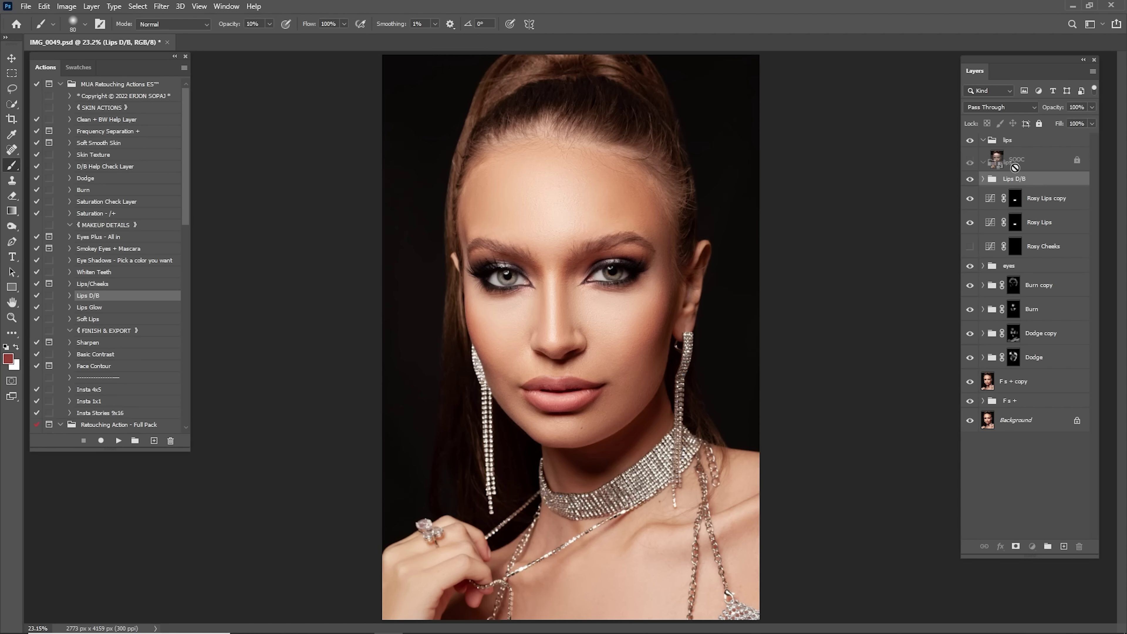
key("ctrl+z")
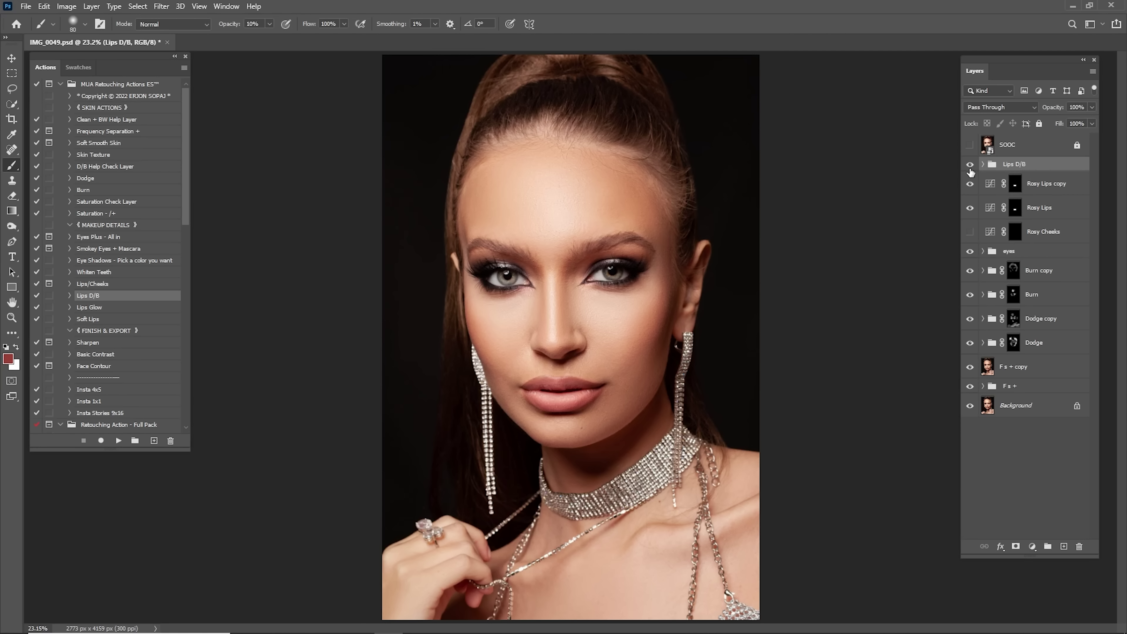
Move the Rosy Lips copy and Rosy Lips layers into the Lips D/B group
left_click(970, 165)
left_click(970, 164)
left_click(1038, 193)
left_click(1038, 211, "shift")
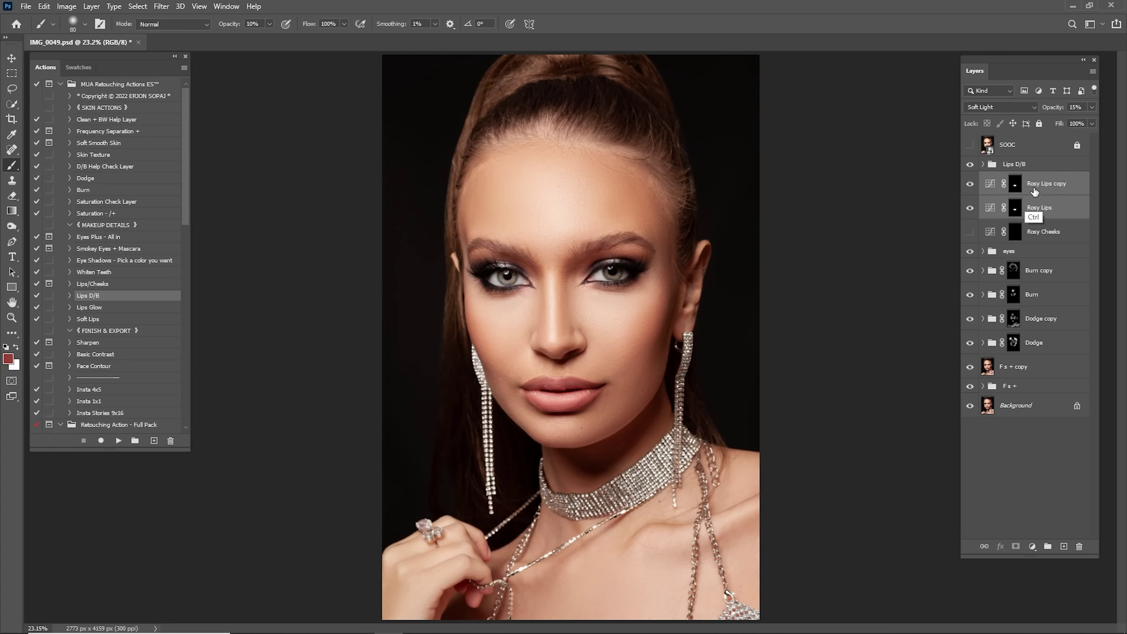
left_click_drag(1035, 191, 1023, 165)
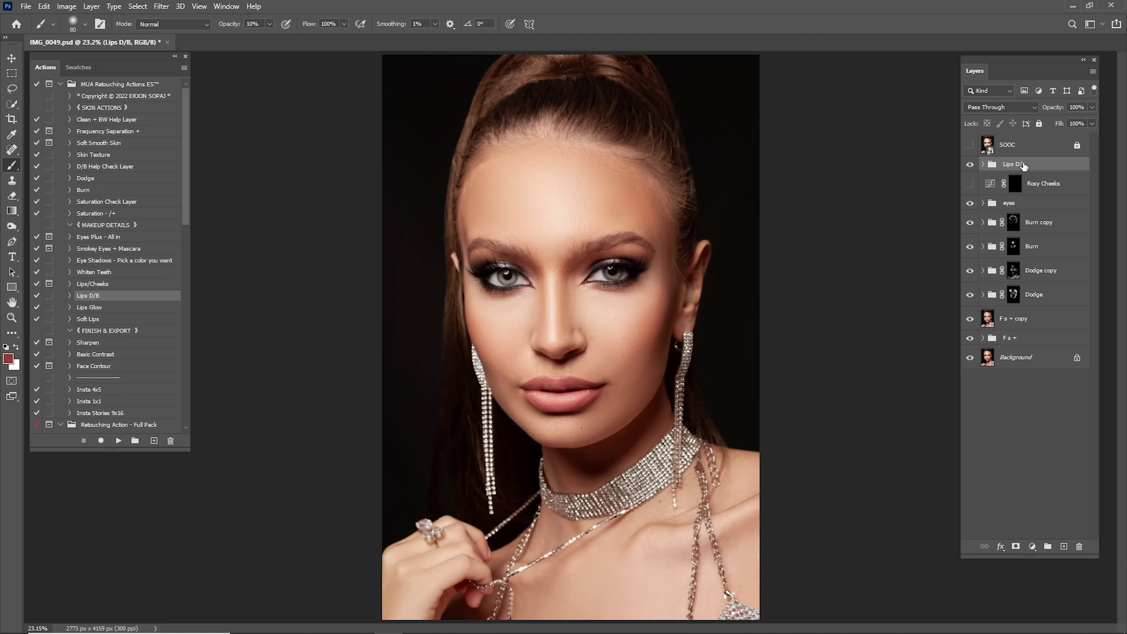
Compare the portrait with and without the complete lip retouch in the Lips D/B group
left_click(969, 165)
left_click(969, 164)
left_click(970, 164)
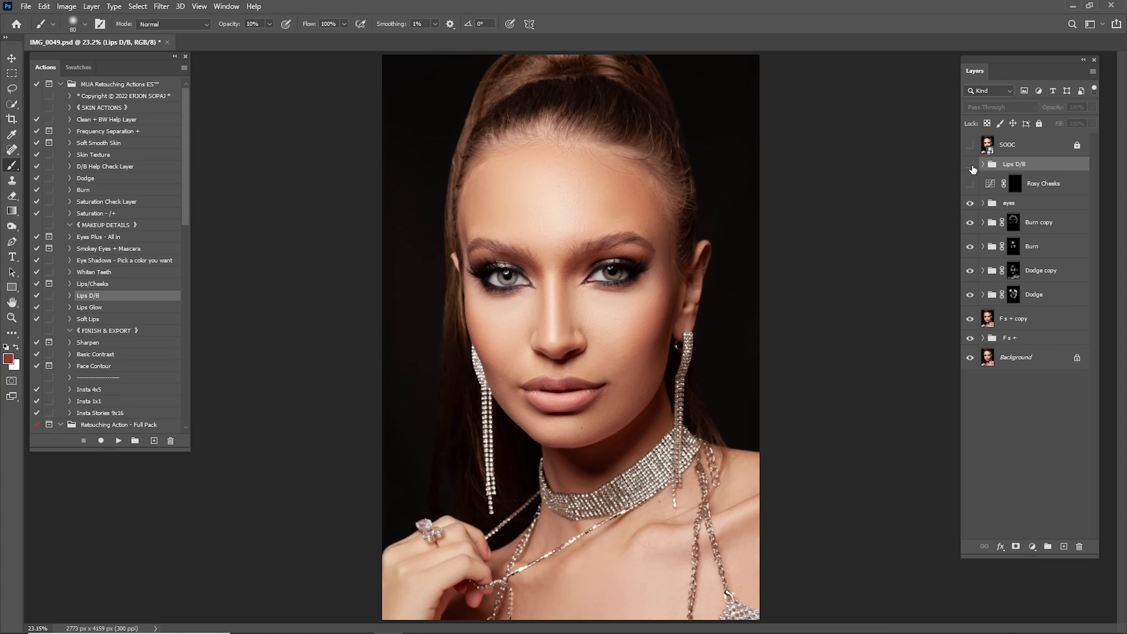
left_click(969, 165)
left_click(970, 165)
left_click(970, 164)
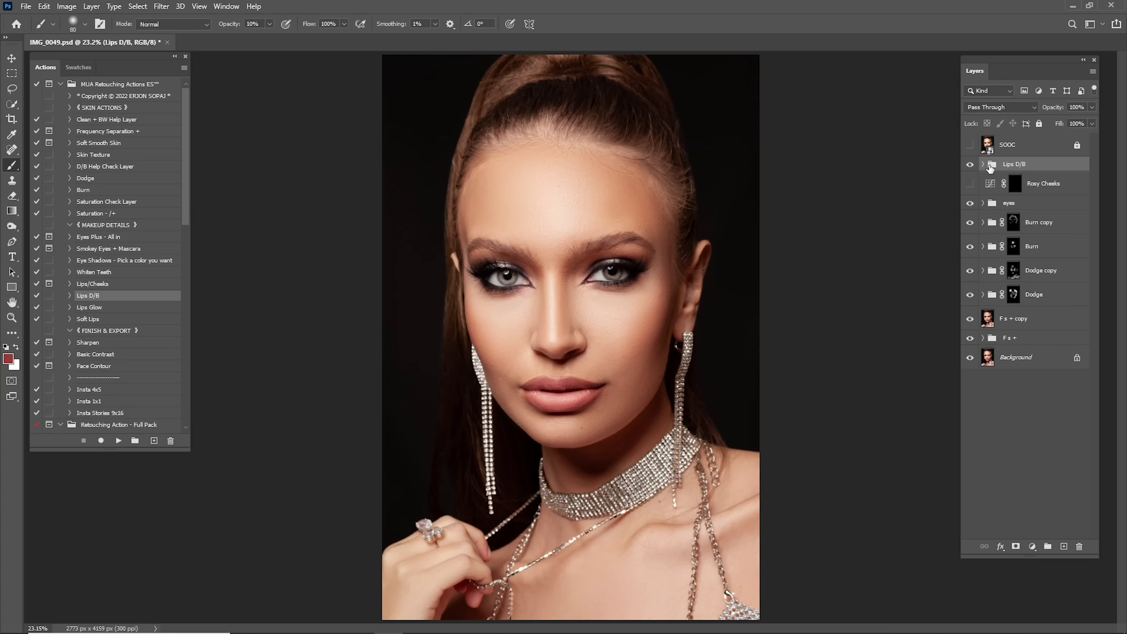
Show the Rosy Cheeks layer and paint white at 50% brush opacity over both cheeks on its mask to add blush
left_click(1017, 189)
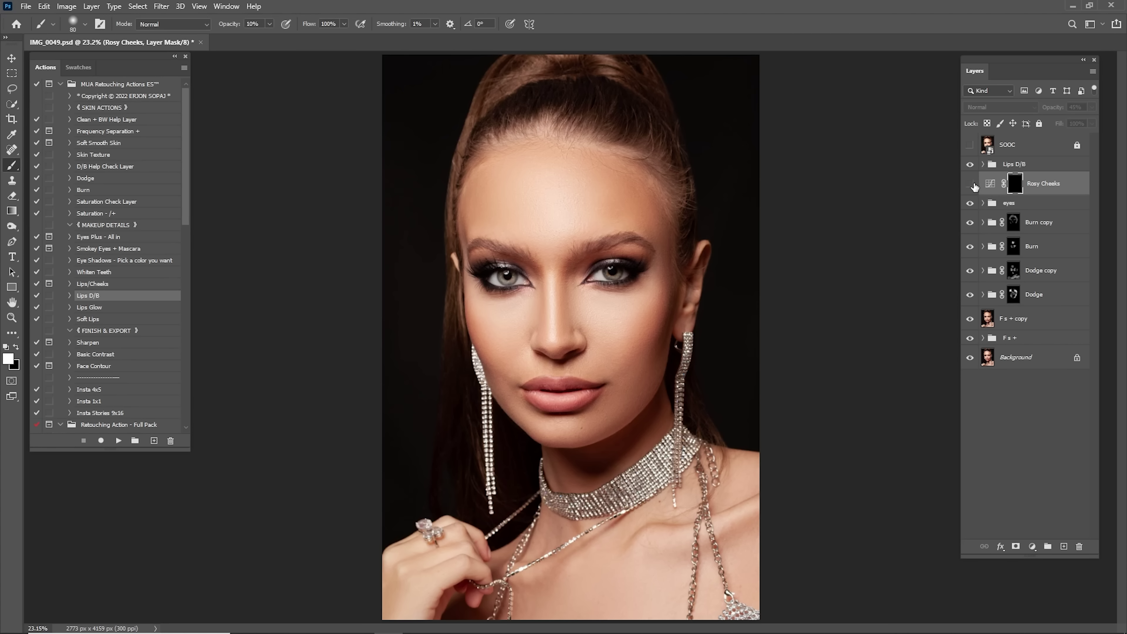
left_click(970, 184)
key("z")
left_click_drag(496, 330, 537, 355)
left_click_drag(536, 355, 534, 266)
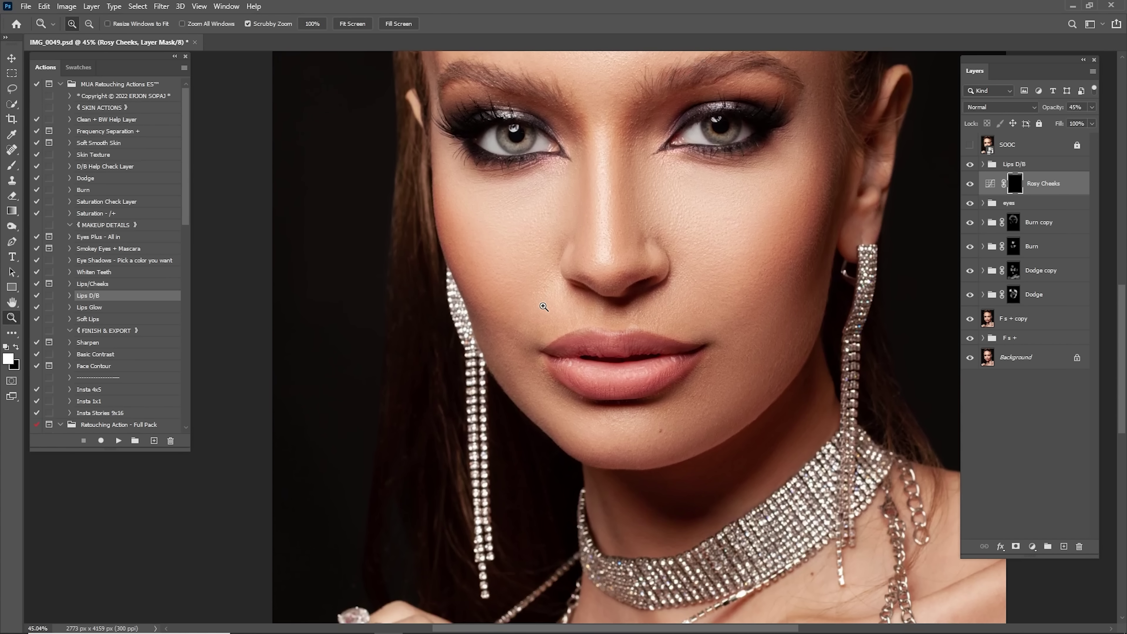
key("b")
key("bracketright")
key("bracketright")
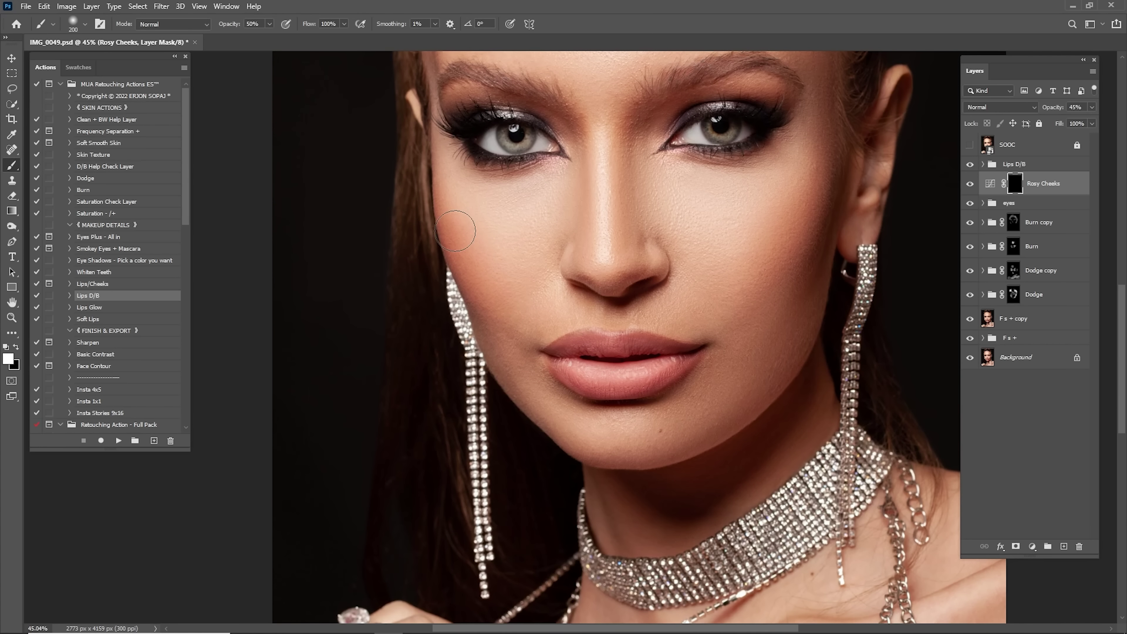
mouse_move(460, 232)
left_mouse_down()
mouse_move(506, 303)
mouse_move(466, 234)
left_mouse_up()
mouse_move(810, 226)
left_mouse_down()
mouse_move(807, 210)
mouse_move(772, 249)
mouse_move(807, 218)
mouse_move(785, 289)
mouse_move(807, 201)
mouse_move(780, 255)
mouse_move(789, 262)
left_mouse_up()
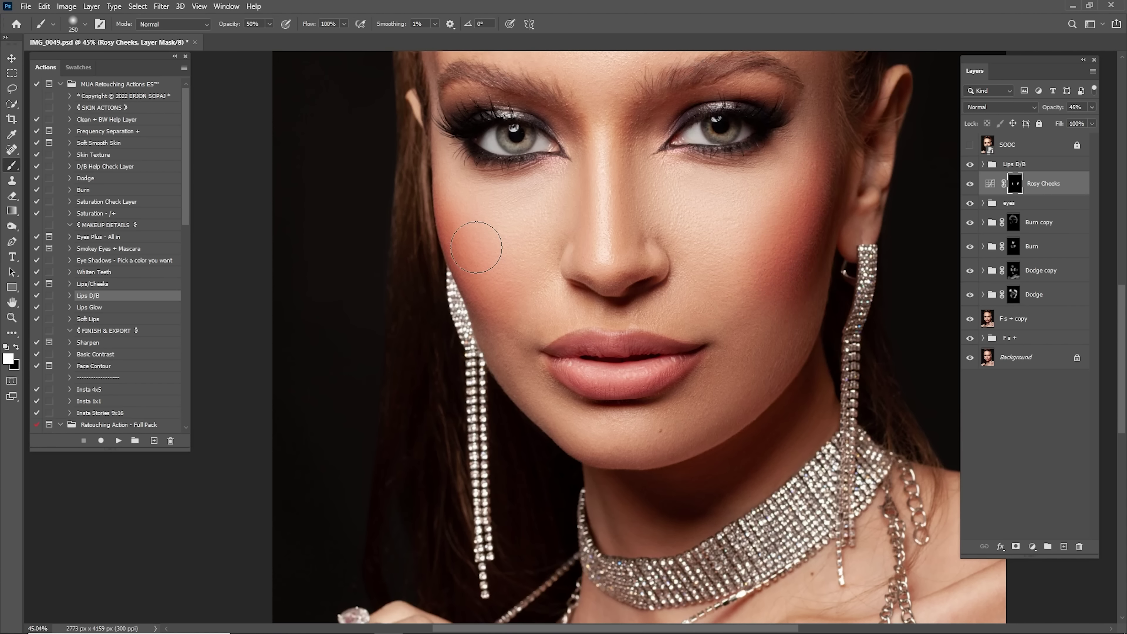
left_click_drag(483, 247, 494, 271)
Compare the portrait with and without the Rosy Cheeks layer, and set its opacity to 20%
key("ctrl+0")
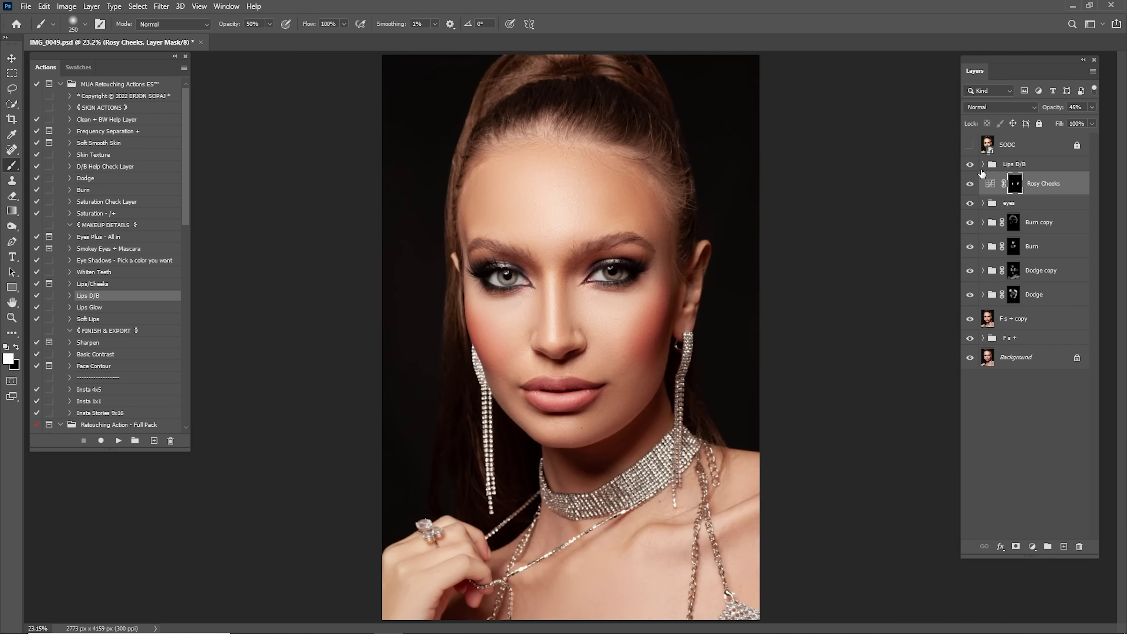
left_click(969, 183)
left_click(969, 184)
left_click(969, 183)
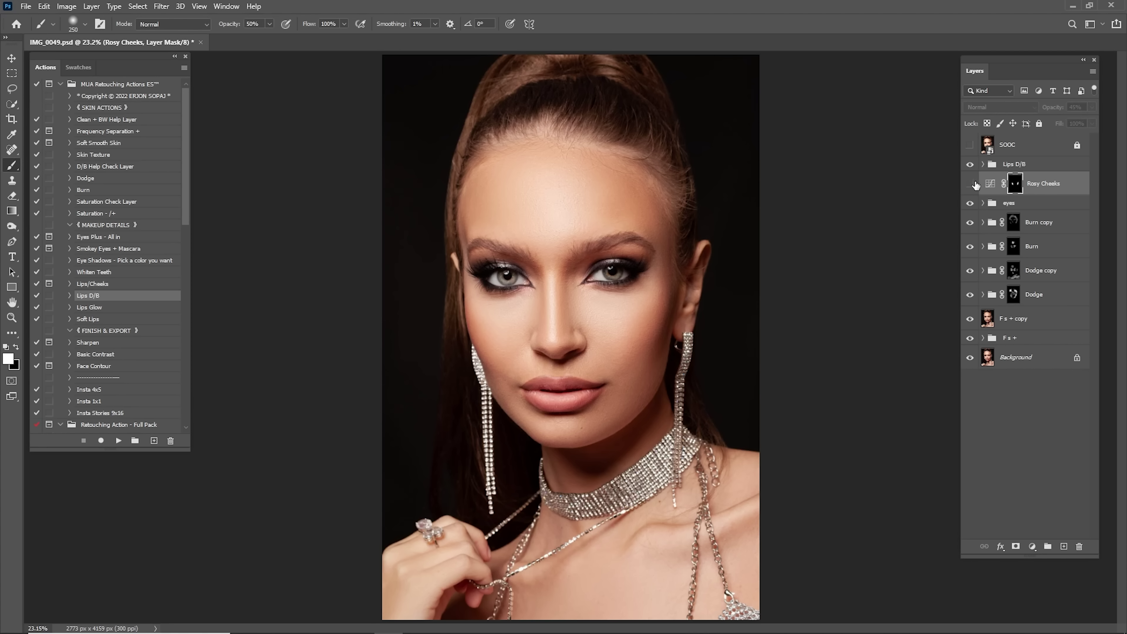
left_click(969, 183)
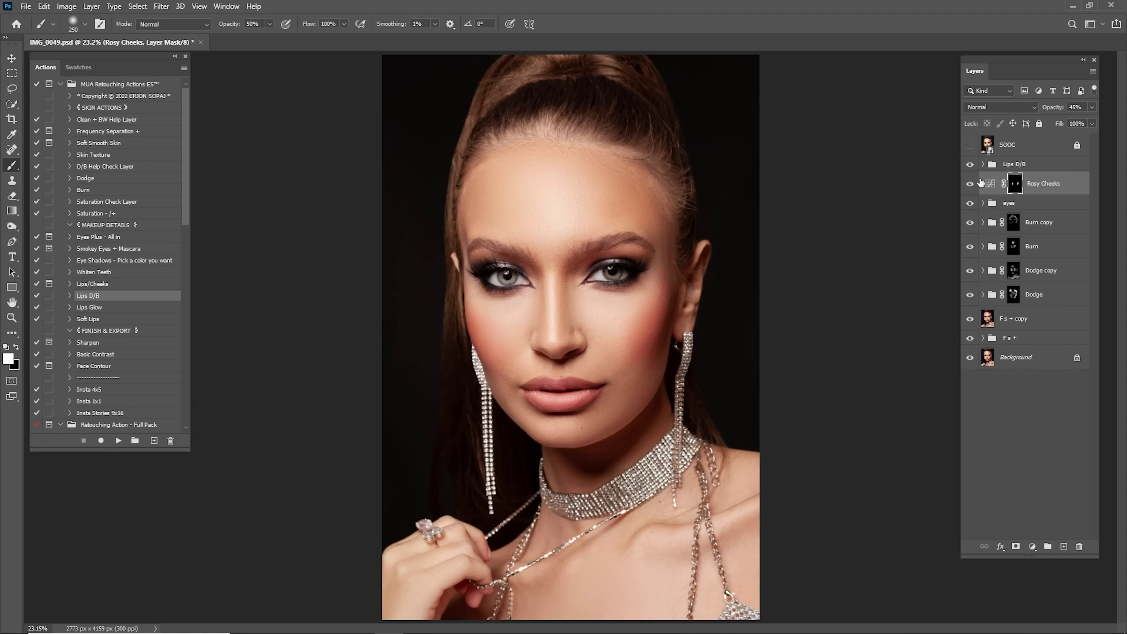
left_click(1077, 109)
type("20")
Compare the retouched portrait with the original by toggling the SOOC layer, leaving it hidden
left_click(970, 144)
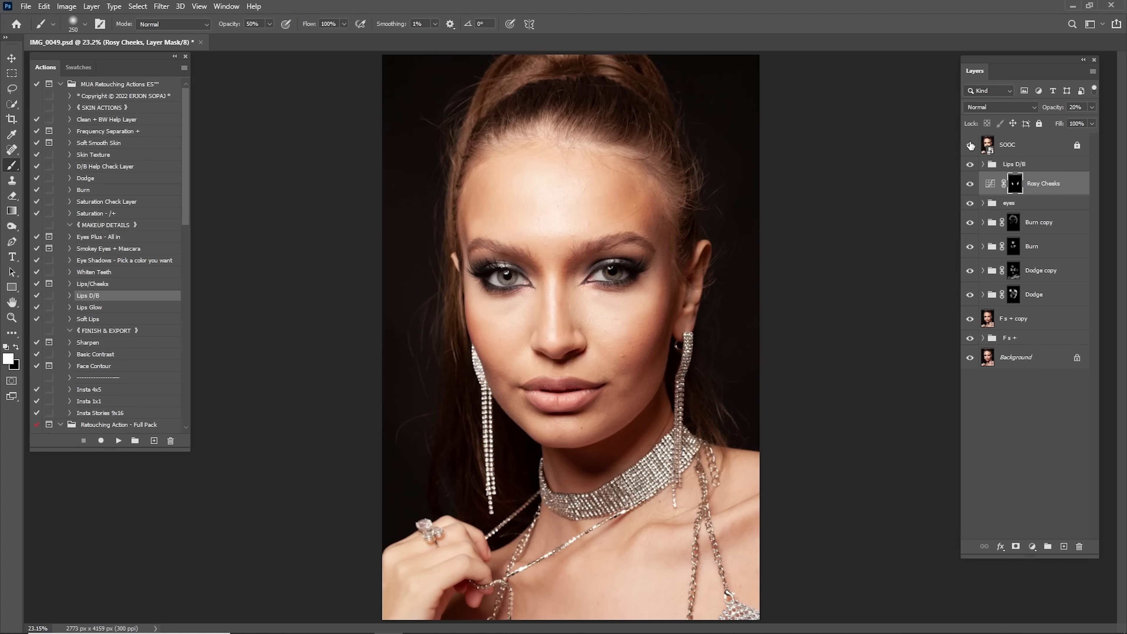
left_click(970, 145)
left_click(972, 144)
left_click(974, 145)
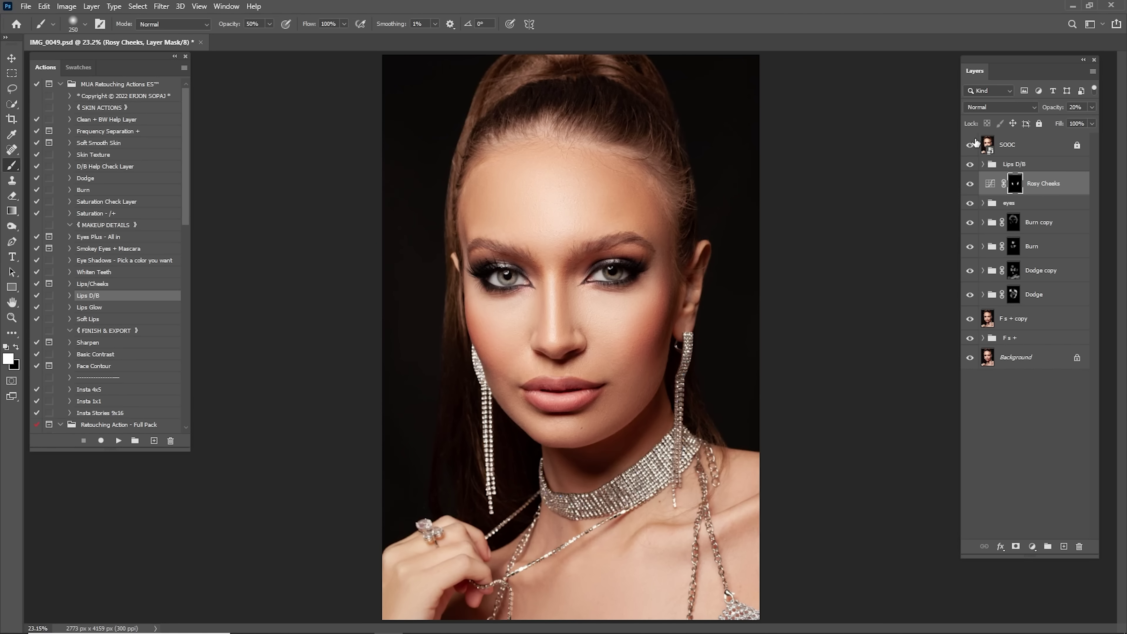
left_click(973, 143)
left_click(973, 143)
left_click(975, 142)
left_click(976, 141)
left_click(977, 140)
left_click(979, 138)
left_click(970, 144)
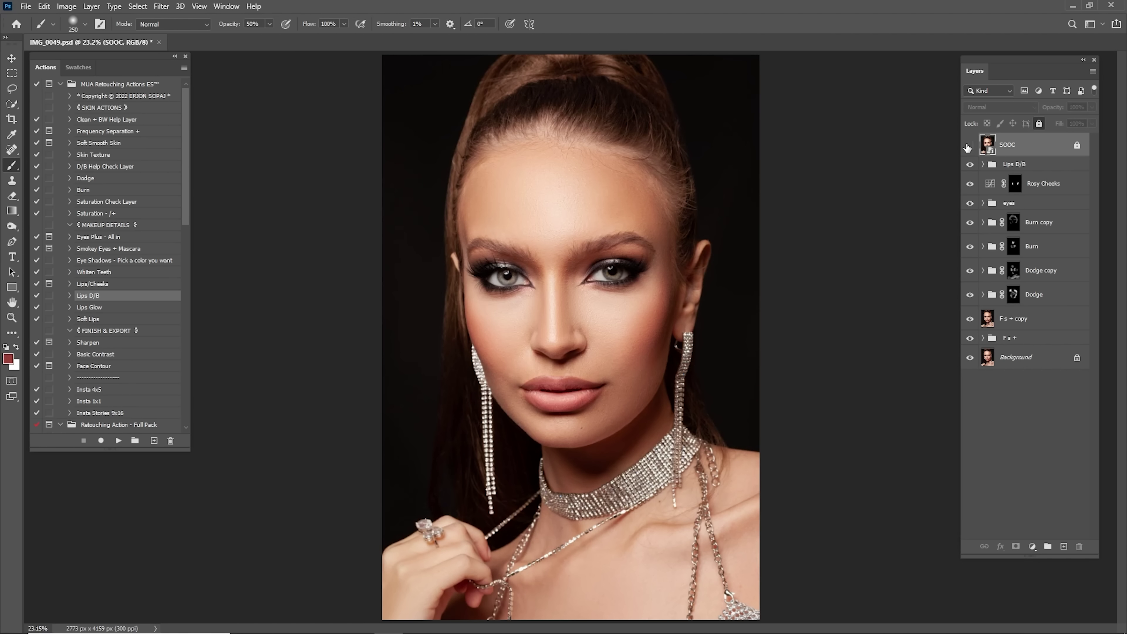
Duplicate the Background layer and group all layers from Background copy up to Lips D/B as "Retouch"
left_click(1018, 163)
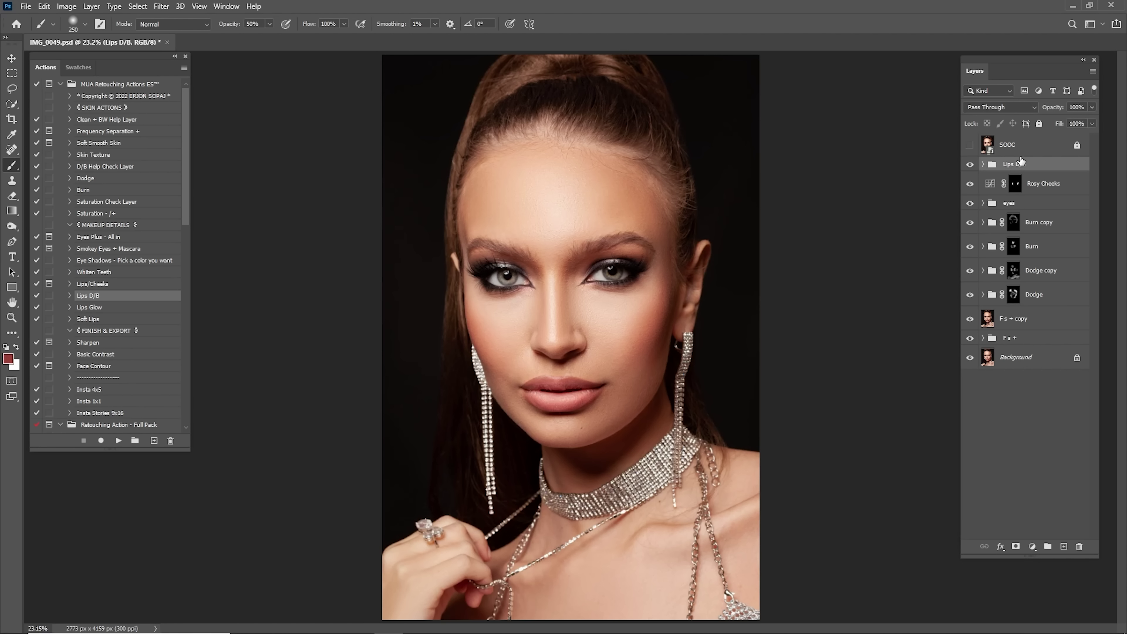
left_click(1022, 360)
left_click_drag(1033, 371, 1064, 546)
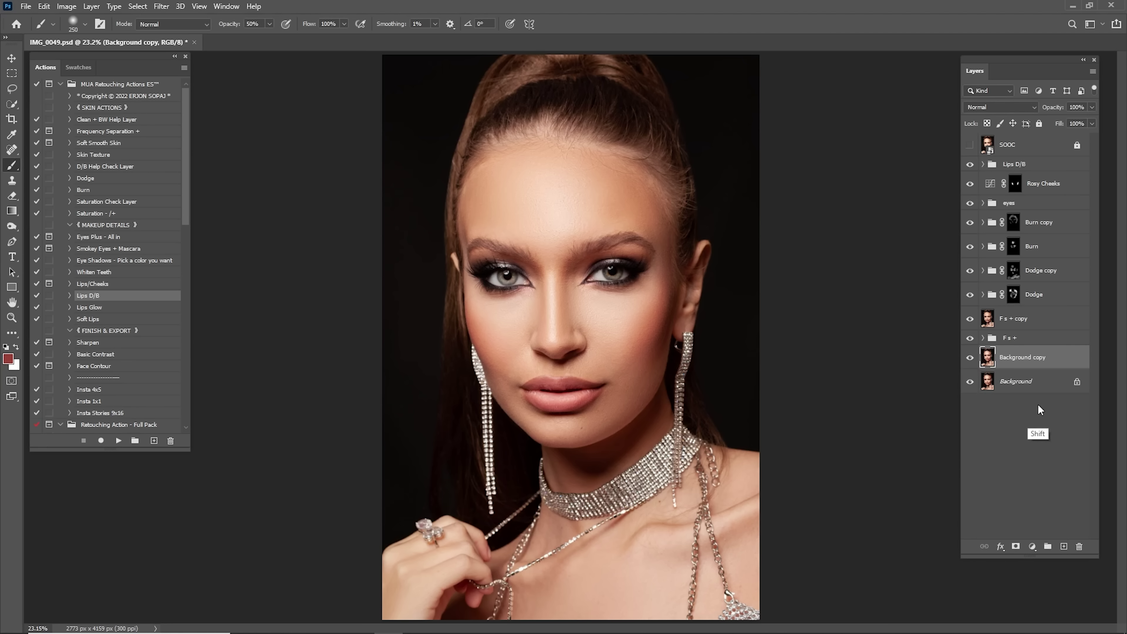
left_click(1020, 168, "shift")
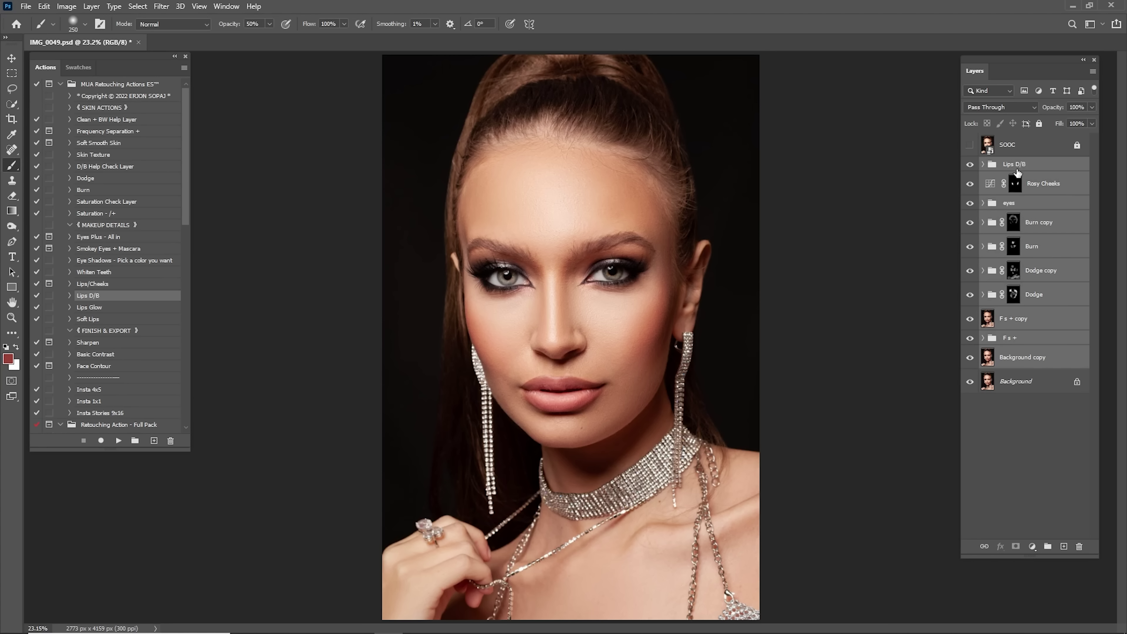
right_click(1018, 167)
left_click(956, 240)
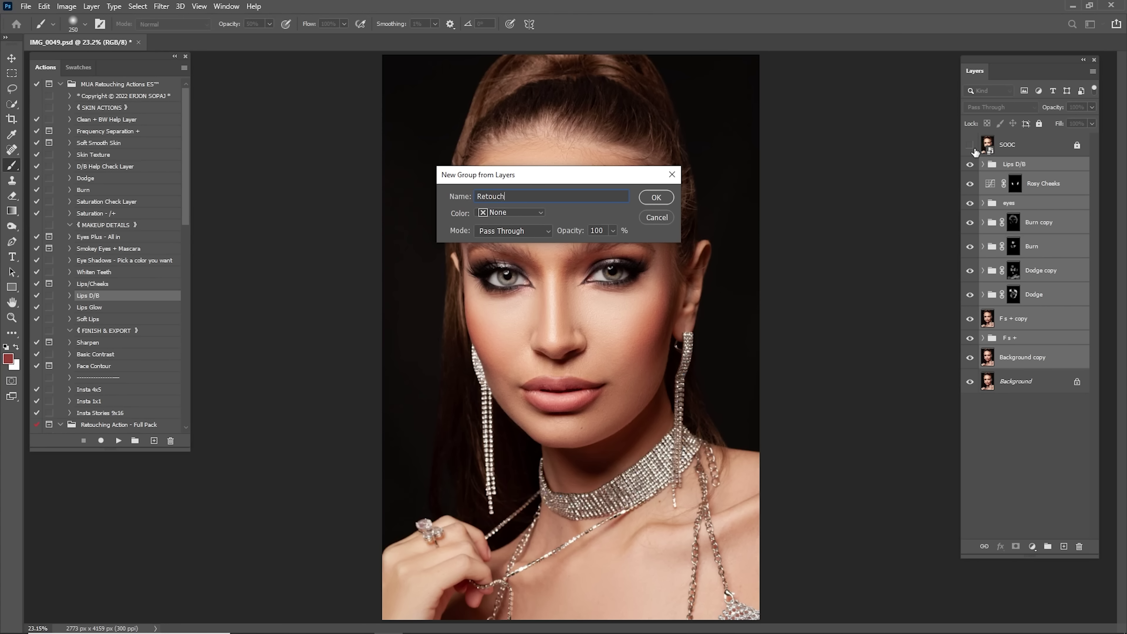
key("Return")
Create a merged single-layer copy of the Retouch group and hide the original group
mouse_move(1023, 168)
left_mouse_down()
mouse_move(1026, 321)
mouse_move(1063, 546)
left_mouse_up()
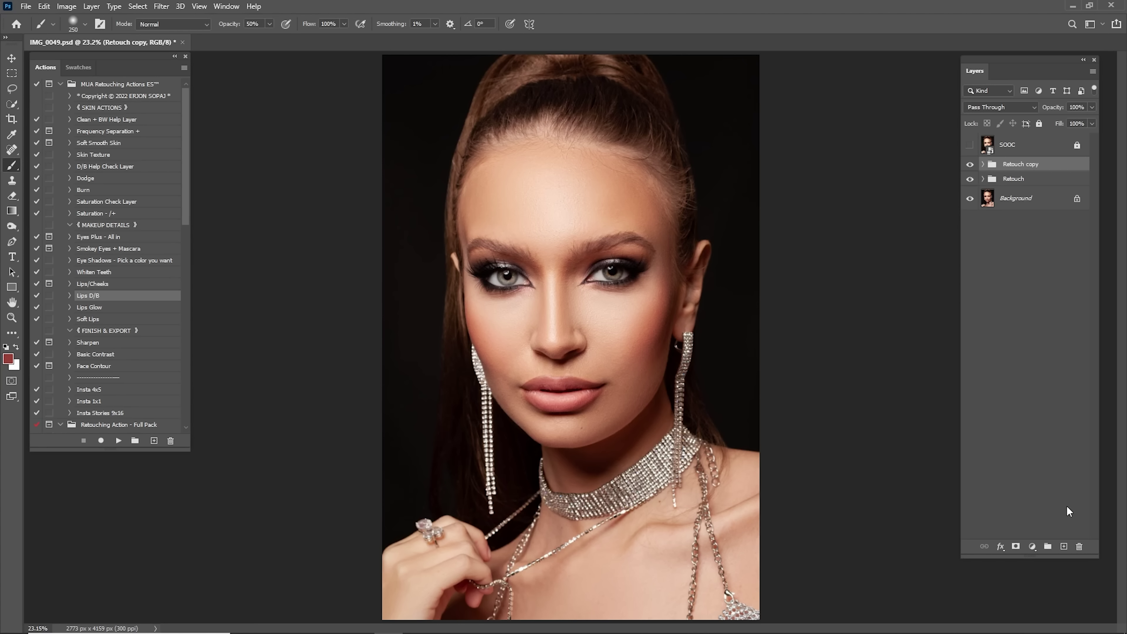
right_click(1015, 164)
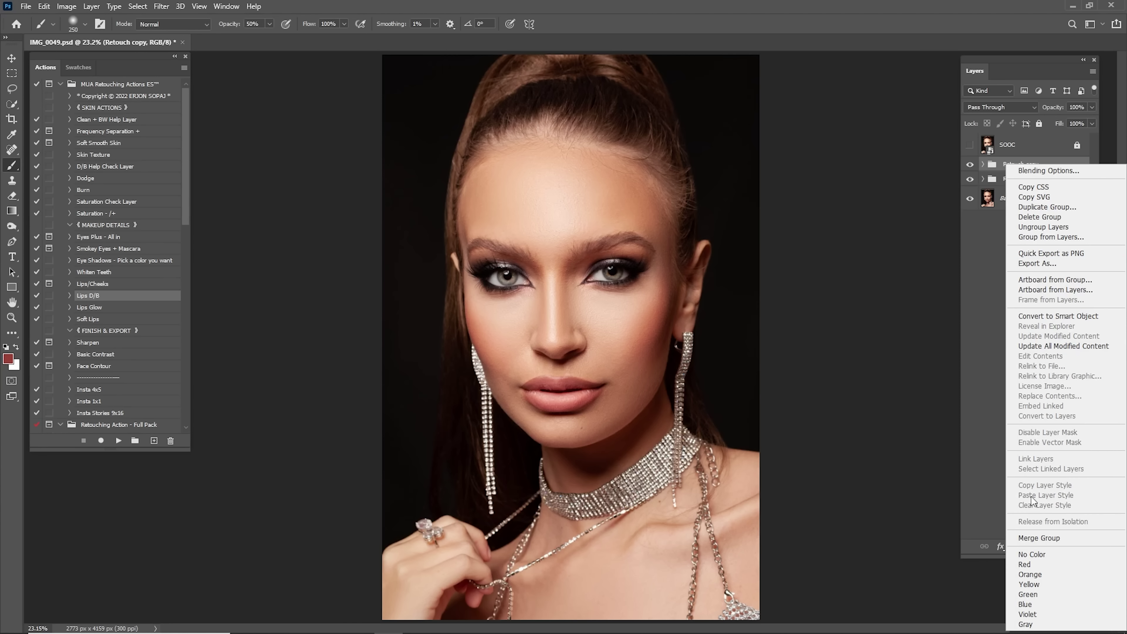
left_click(1053, 538)
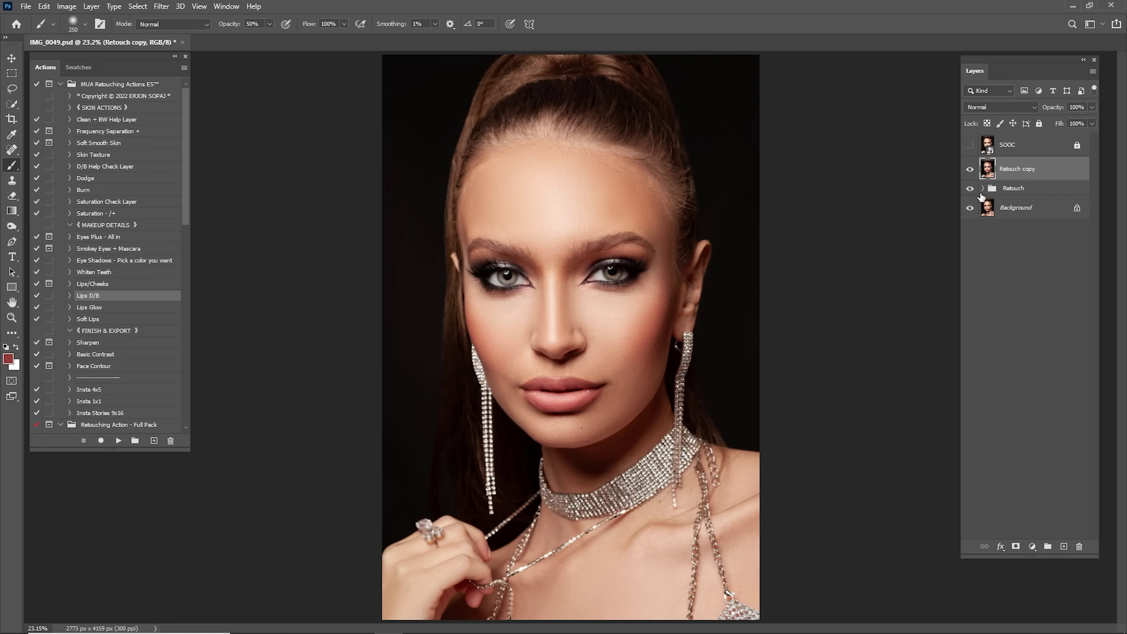
left_click(969, 173)
Copy the whole Retouch copy layer and paste it into a new 2773 x 4159 px document at 300 ppi in RGB Color, 8 bit
key("ctrl+a")
left_click(26, 6)
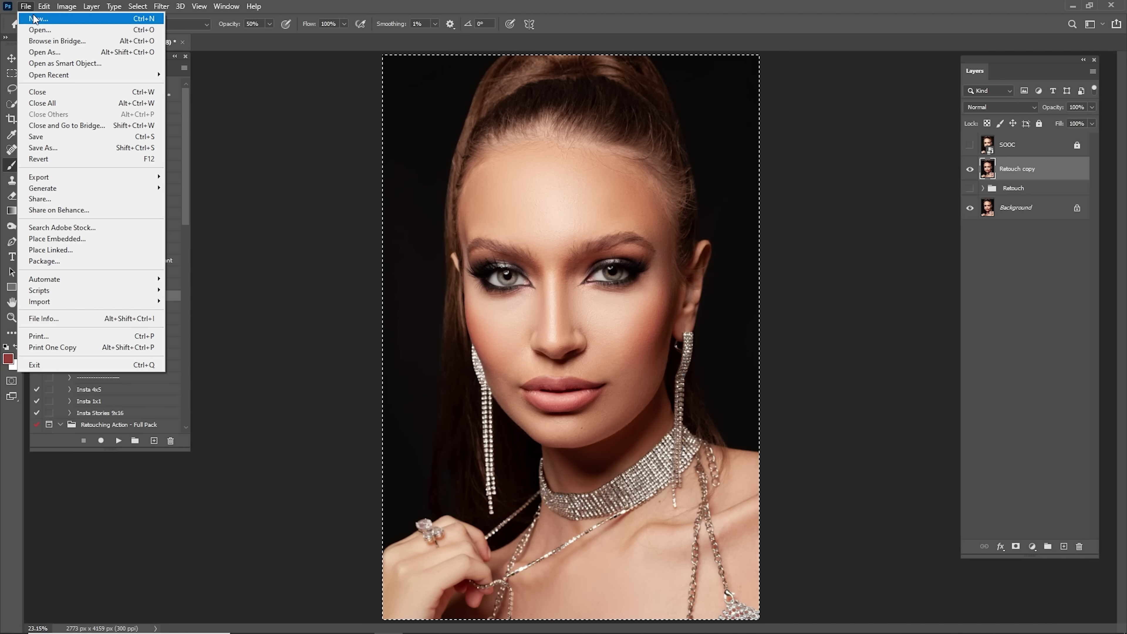
left_click(35, 16)
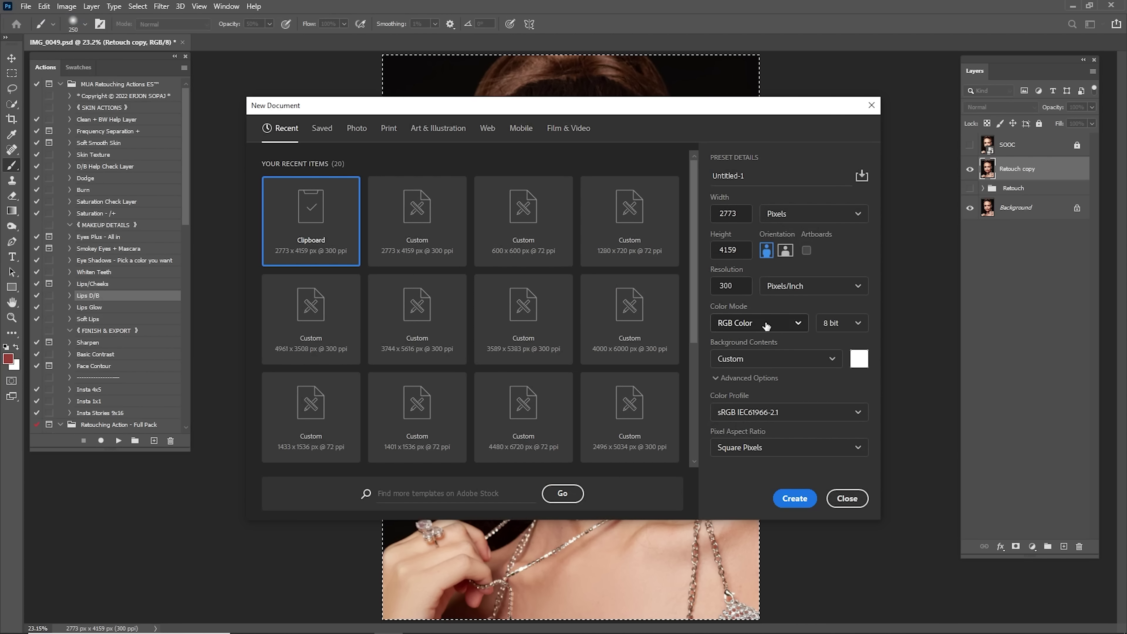
left_click(794, 497)
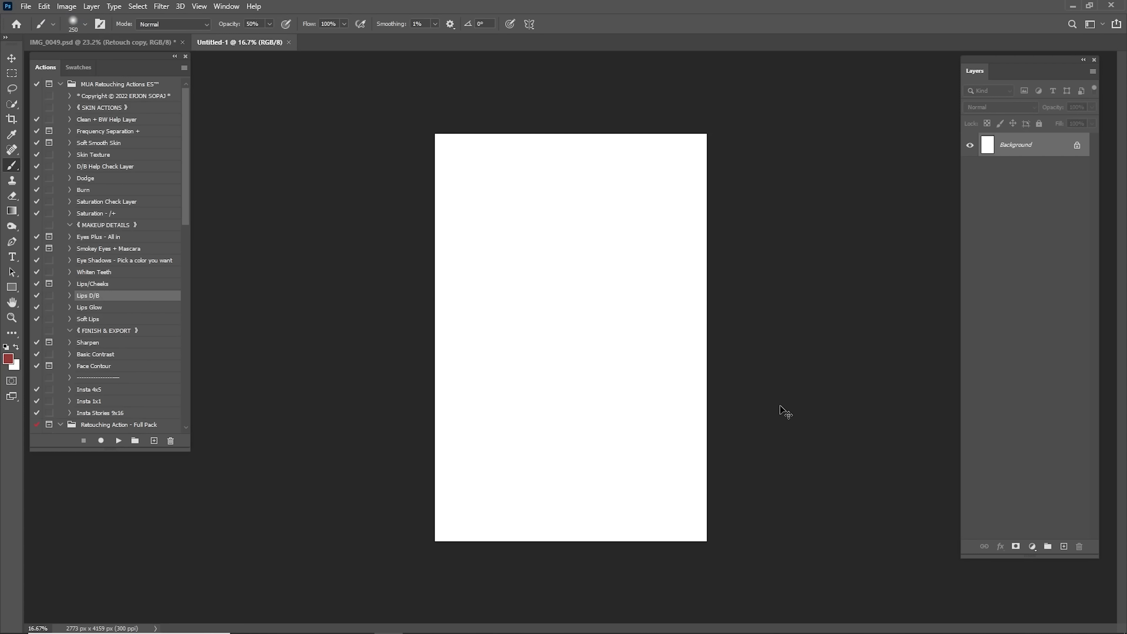
key("ctrl+v")
Merge the pasted portrait layer with the white Background layer
left_click(1018, 172, "shift")
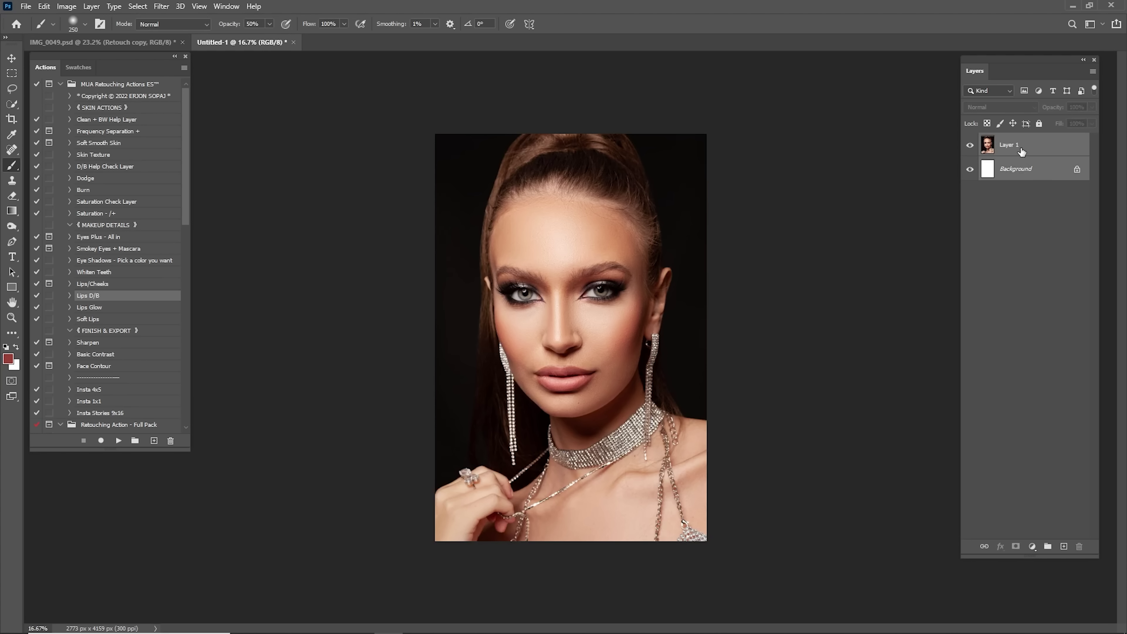
right_click(1023, 156)
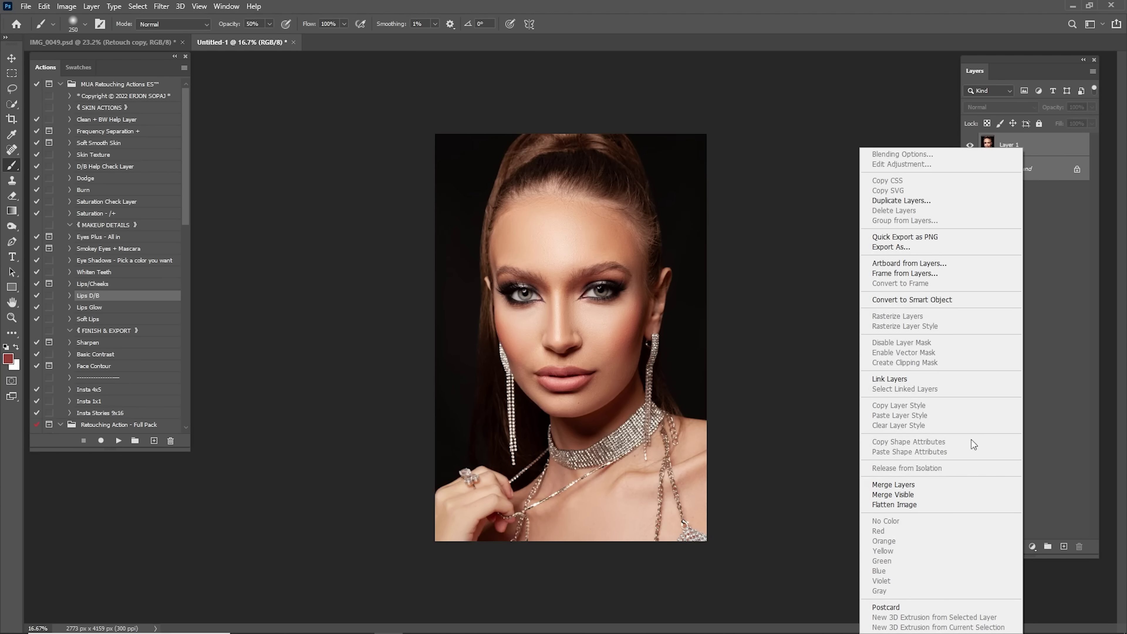
left_click(927, 485)
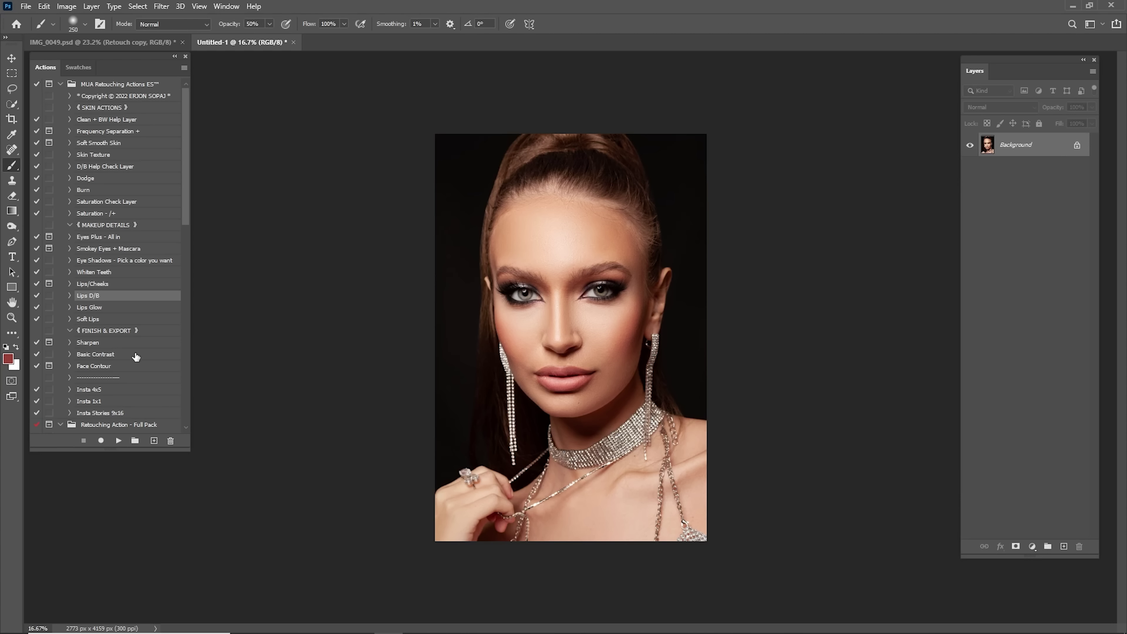
Run the Soft Lips action on the merged portrait
left_click(99, 313)
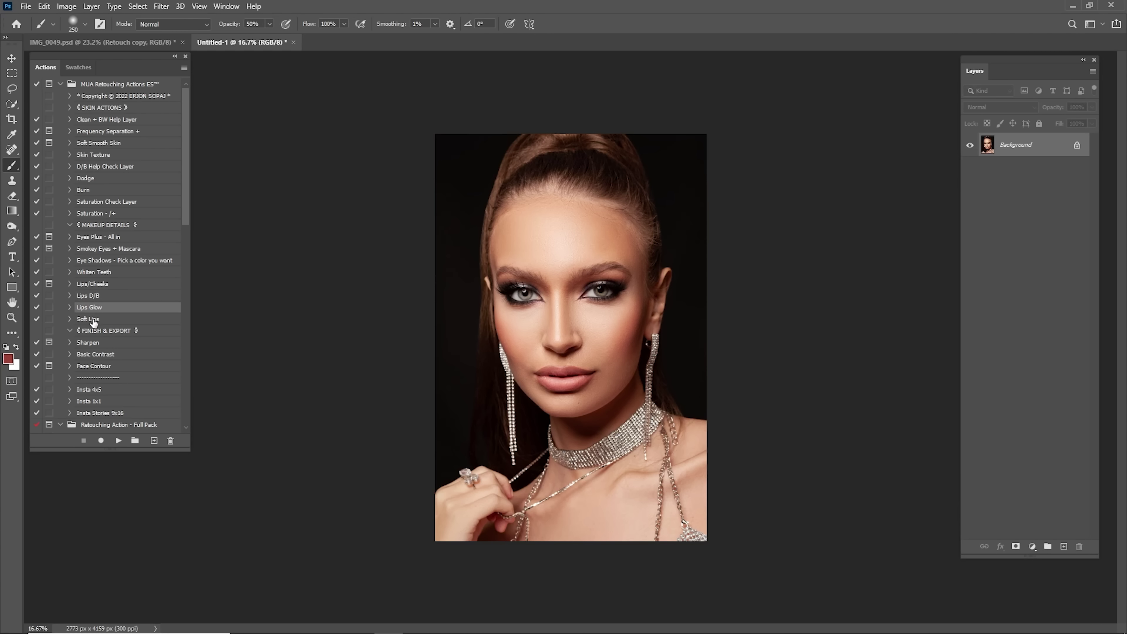
left_click(93, 319)
left_click(119, 440)
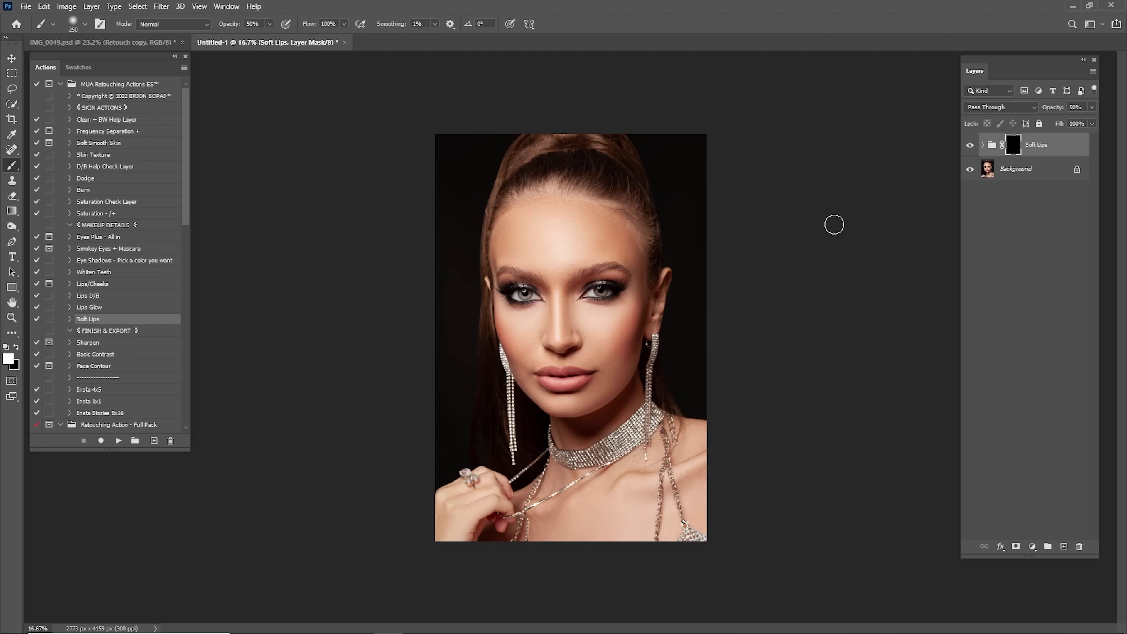
Paint white over both lips on the Soft Lips mask, resizing the brush to follow their edges and corners
key("z")
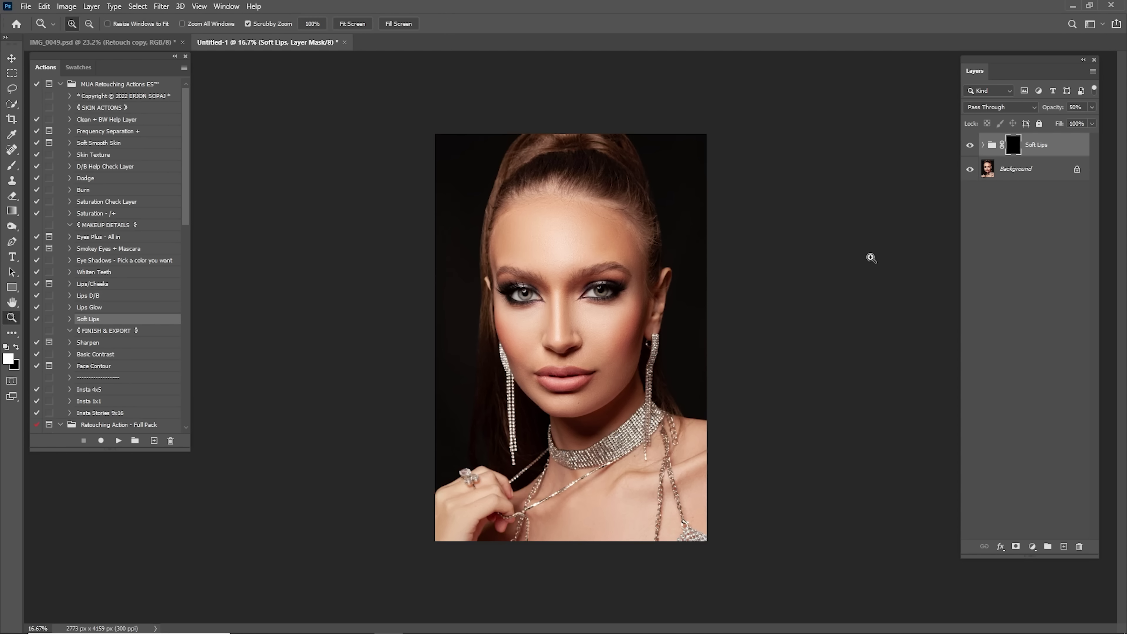
mouse_move(562, 378)
left_mouse_down()
mouse_move(656, 301)
mouse_move(628, 274)
left_mouse_up()
key("b")
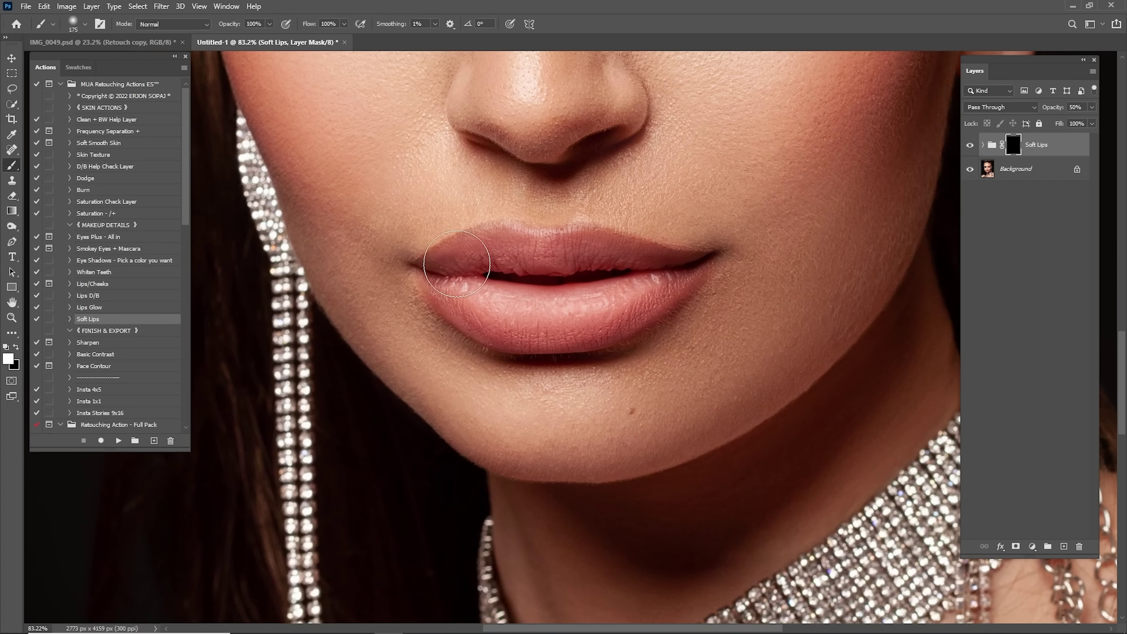
key("bracketleft")
key("bracketleft")
mouse_move(445, 257)
left_mouse_down()
mouse_move(531, 257)
mouse_move(472, 265)
left_mouse_up()
key("bracketleft")
key("bracketleft")
key("bracketright")
key("bracketleft")
key("bracketleft")
Compare the lips with and without the Soft Lips group, and lower its opacity
key("ctrl+0")
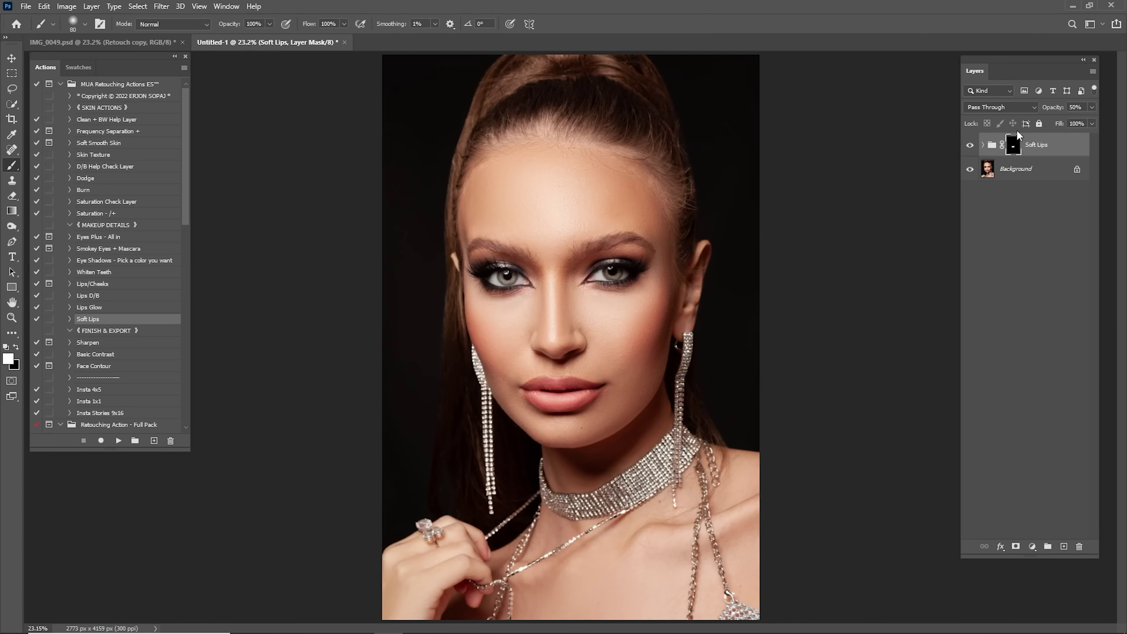
key("z")
left_click_drag(537, 398, 727, 330)
left_click(970, 145)
left_click(970, 145)
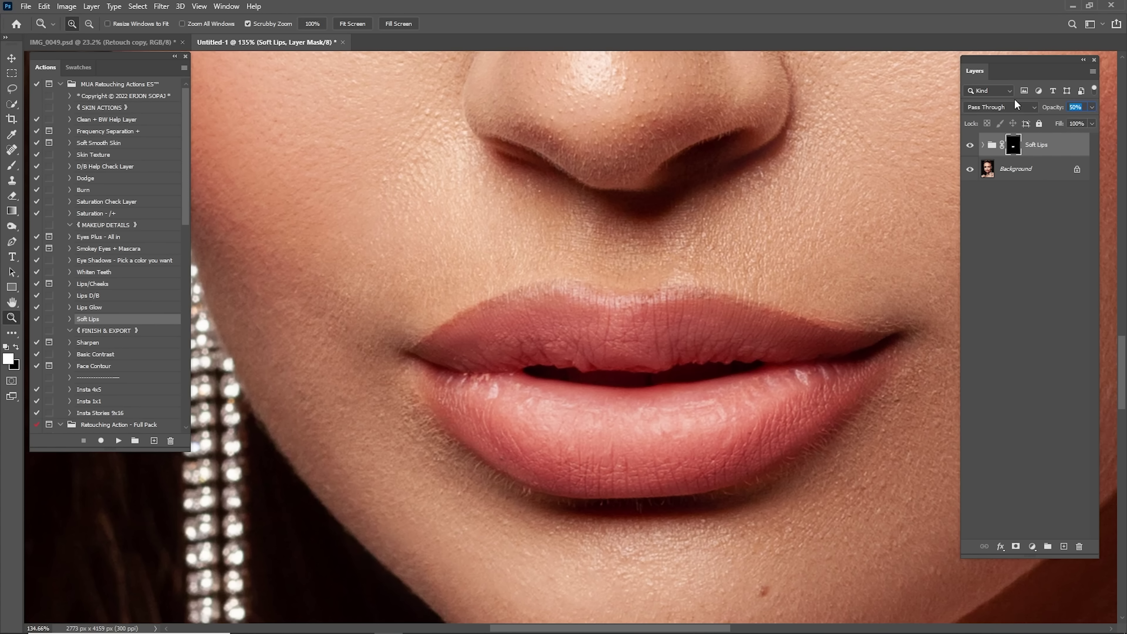
type("2")
Merge the Soft Lips group with the Background layer
left_click(1028, 174, "shift")
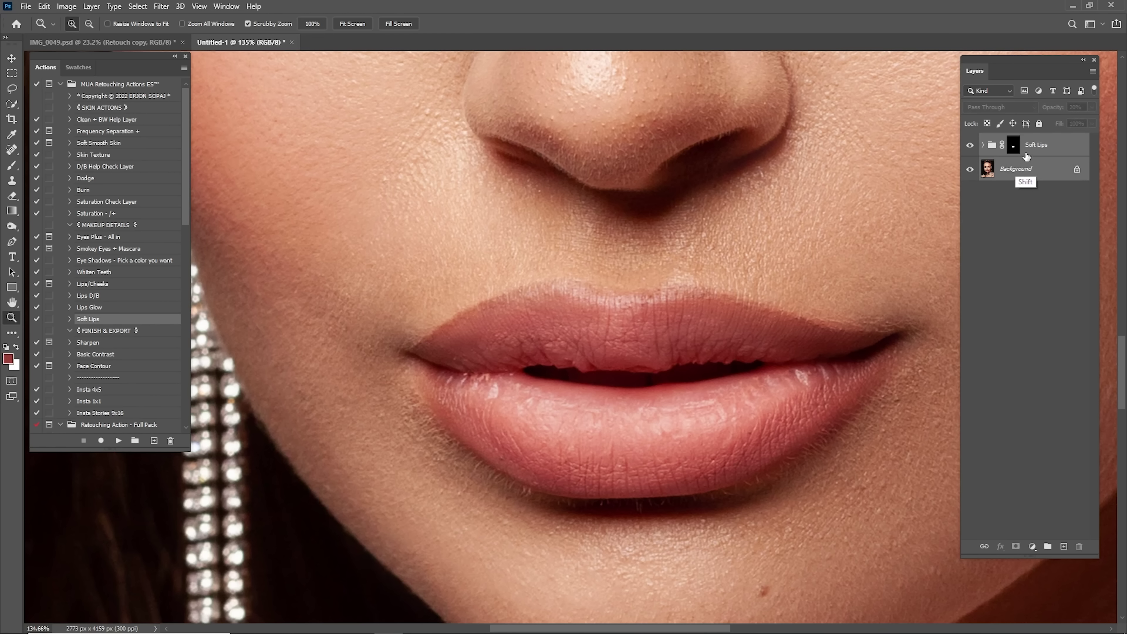
right_click(1028, 169)
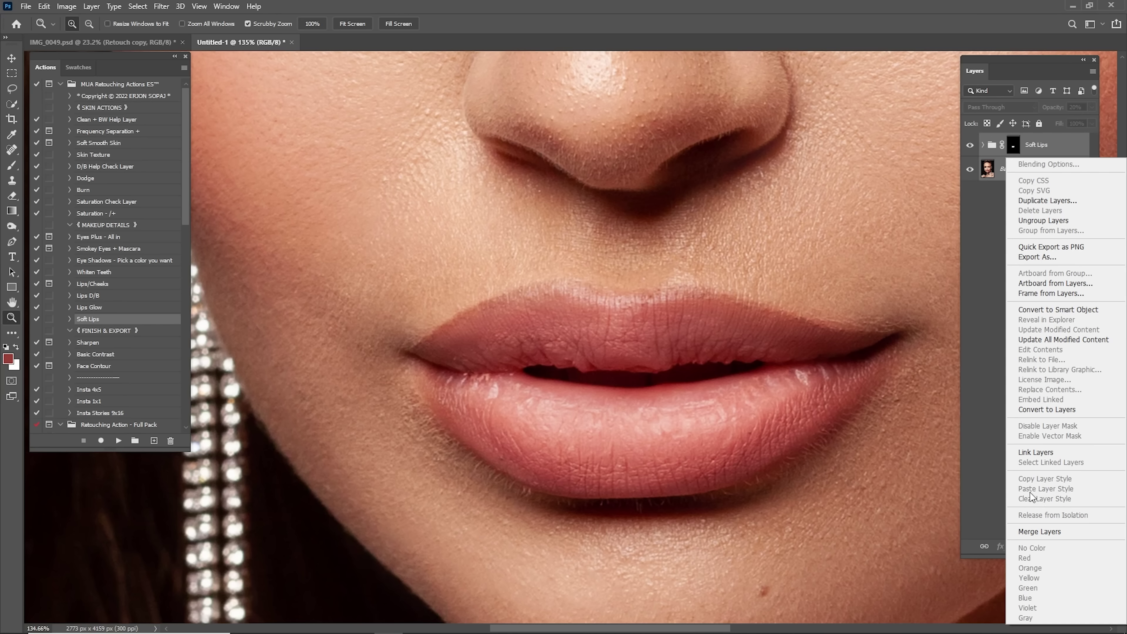
left_click(1033, 531)
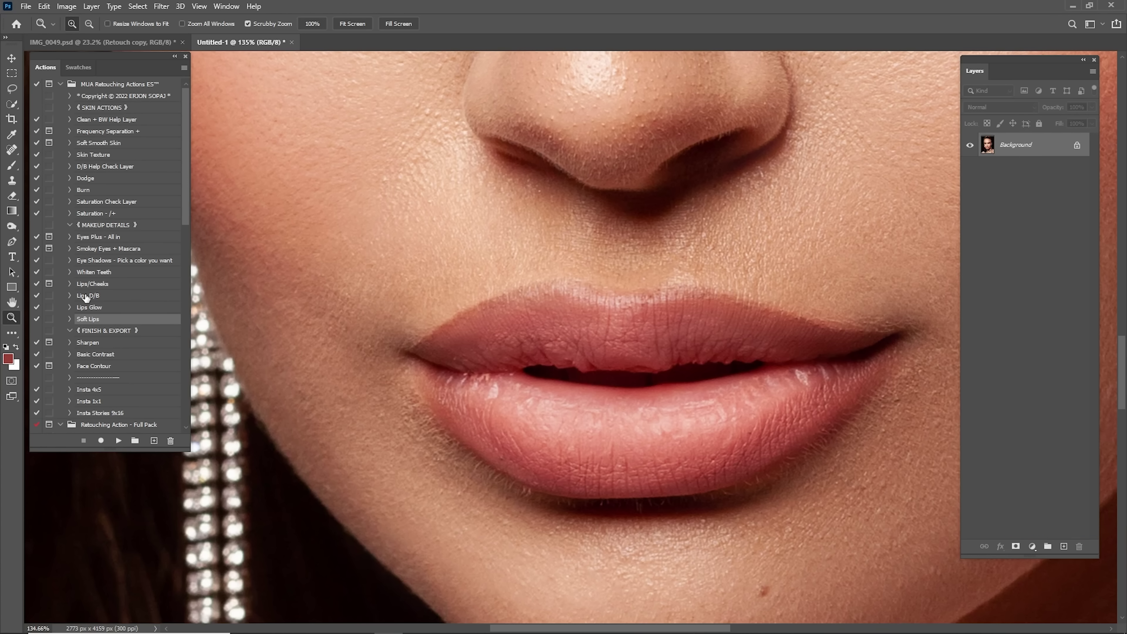
Run the Lips Glow action and paint white on its mask over the lips to add shine
left_click(84, 307)
left_click(118, 441)
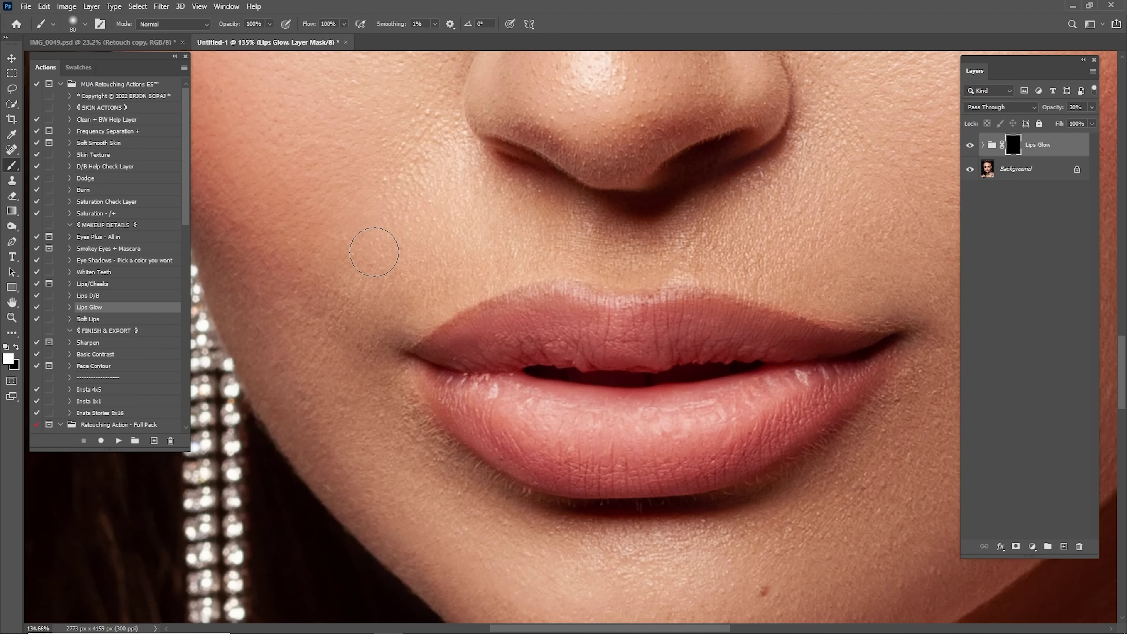
key("bracketright")
key("bracketright")
mouse_move(515, 415)
left_mouse_down()
mouse_move(538, 430)
mouse_move(817, 396)
left_mouse_up()
key("bracketleft")
key("bracketleft")
key("bracketleft")
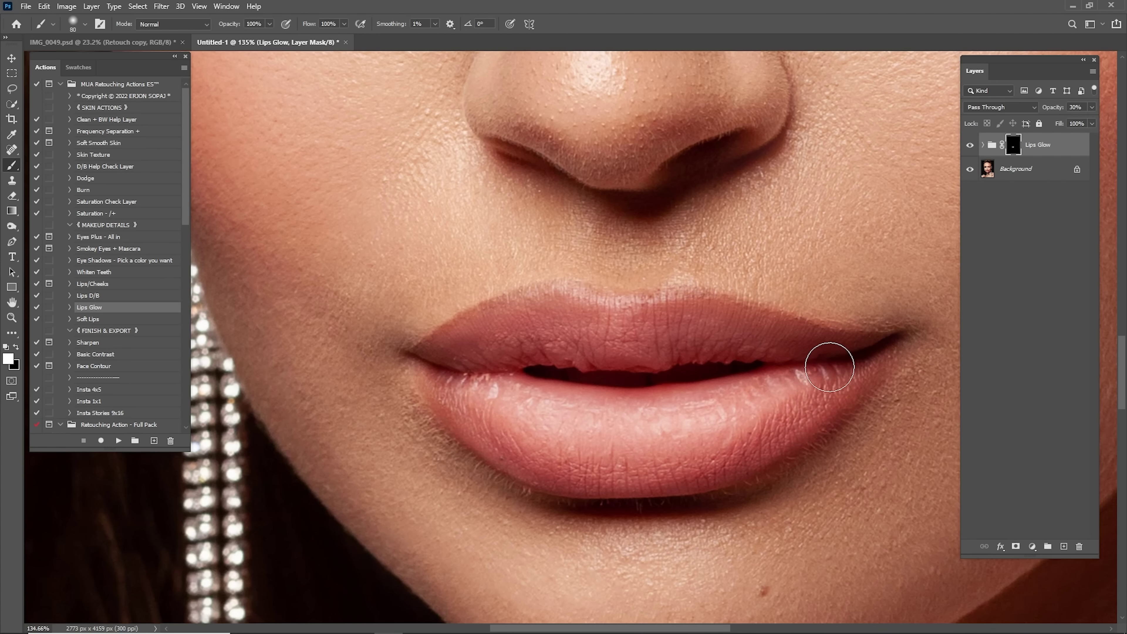
key("bracketright")
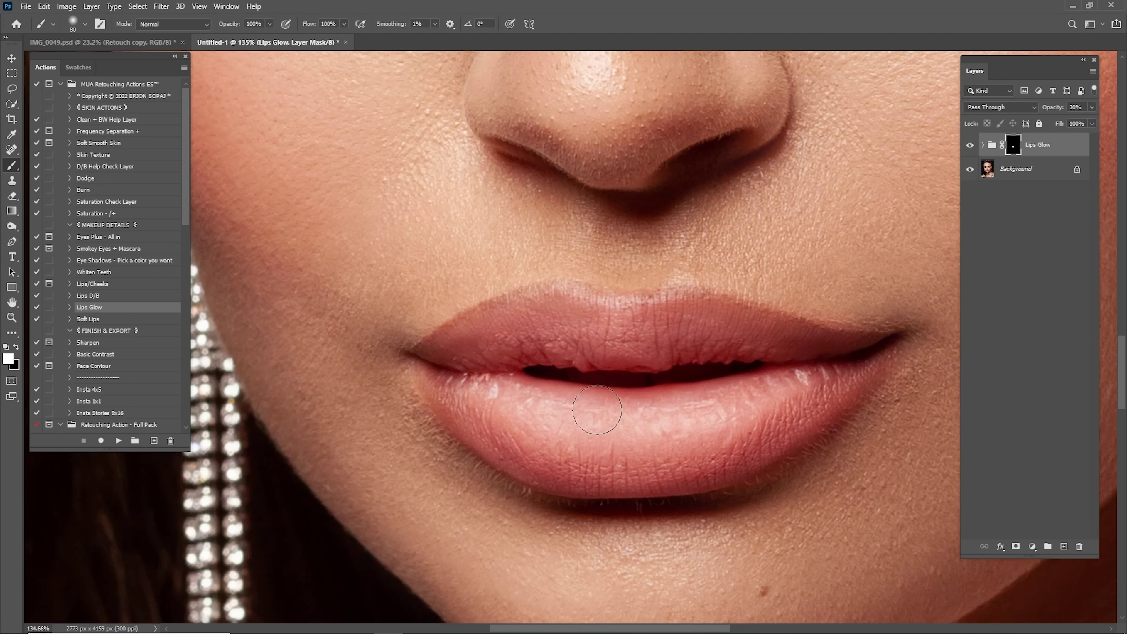
key("bracketleft")
Compare the full portrait with and without the Lips Glow group
key("ctrl+0")
left_click(970, 145)
left_click(969, 145)
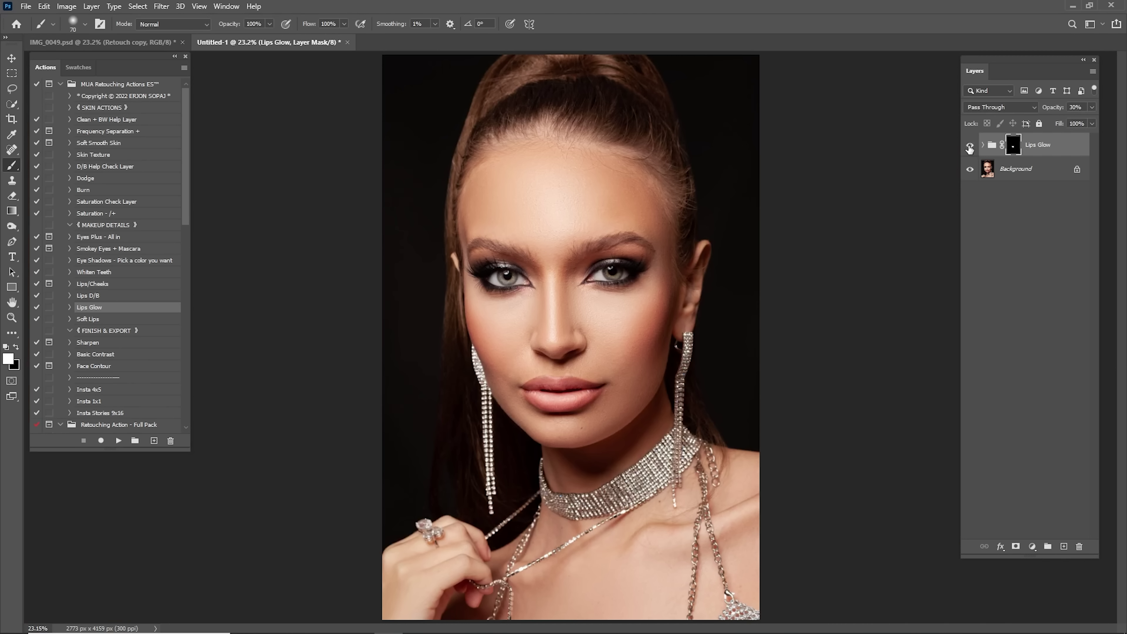
left_click(970, 145)
left_click(970, 145)
Set the Lips Glow group's opacity to 12% and merge it with the Background layer
key("z")
left_click_drag(568, 390, 719, 318)
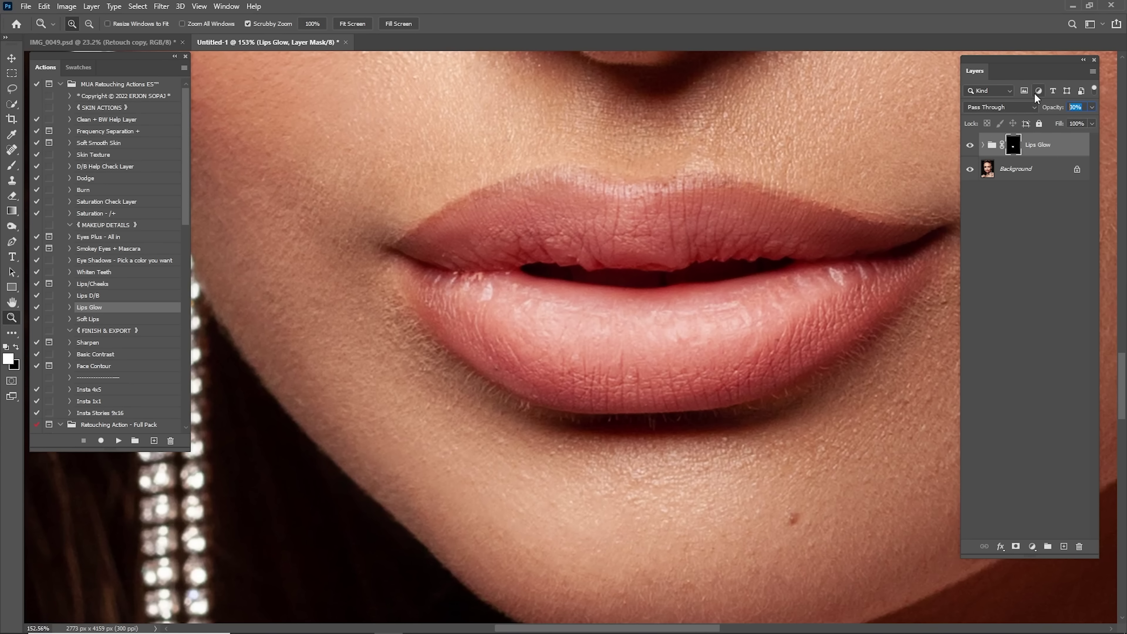
type("12")
key("Return")
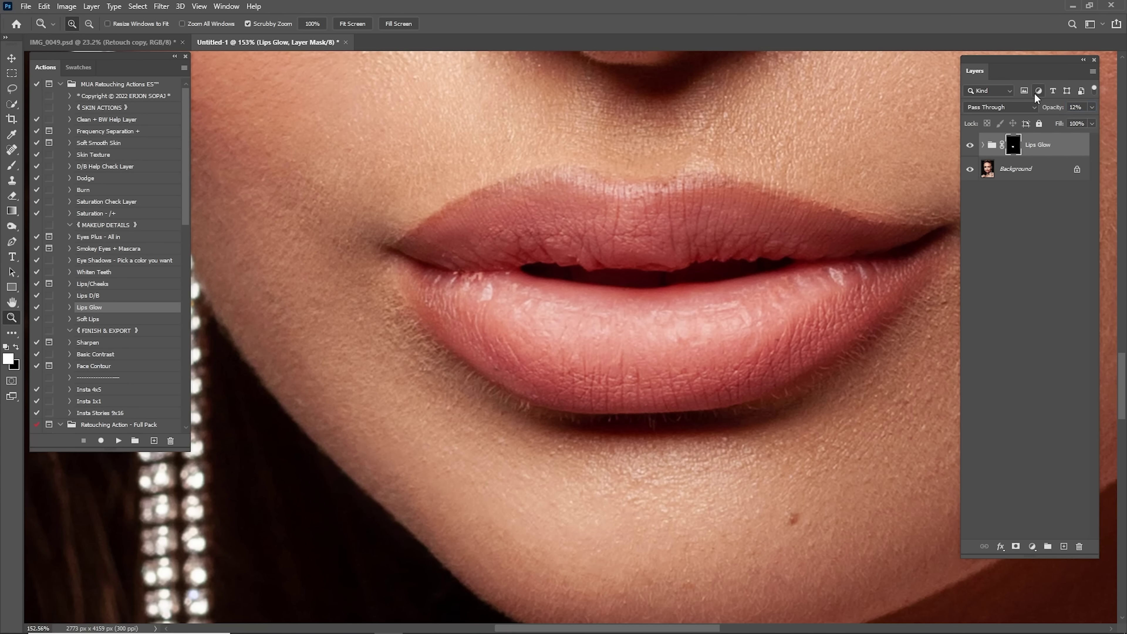
left_click(970, 145)
left_click(969, 145)
right_click(1016, 165)
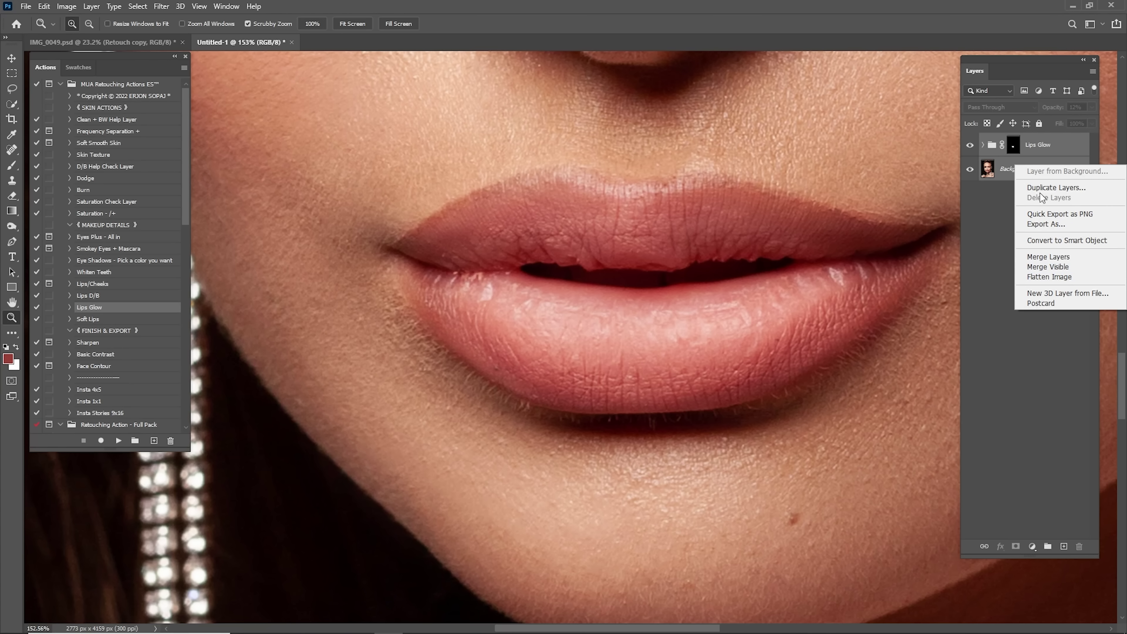
left_click(1043, 254)
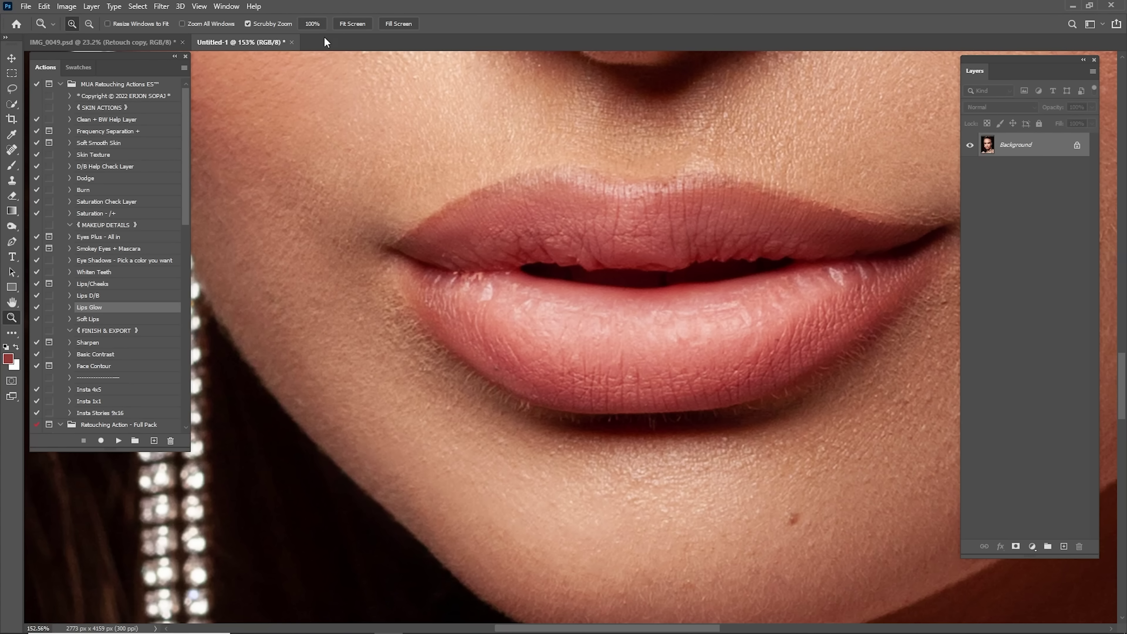
Run the Frequency Separation + action on the Background layer with a Gaussian Blur radius of 2 pixels
key("ctrl+0")
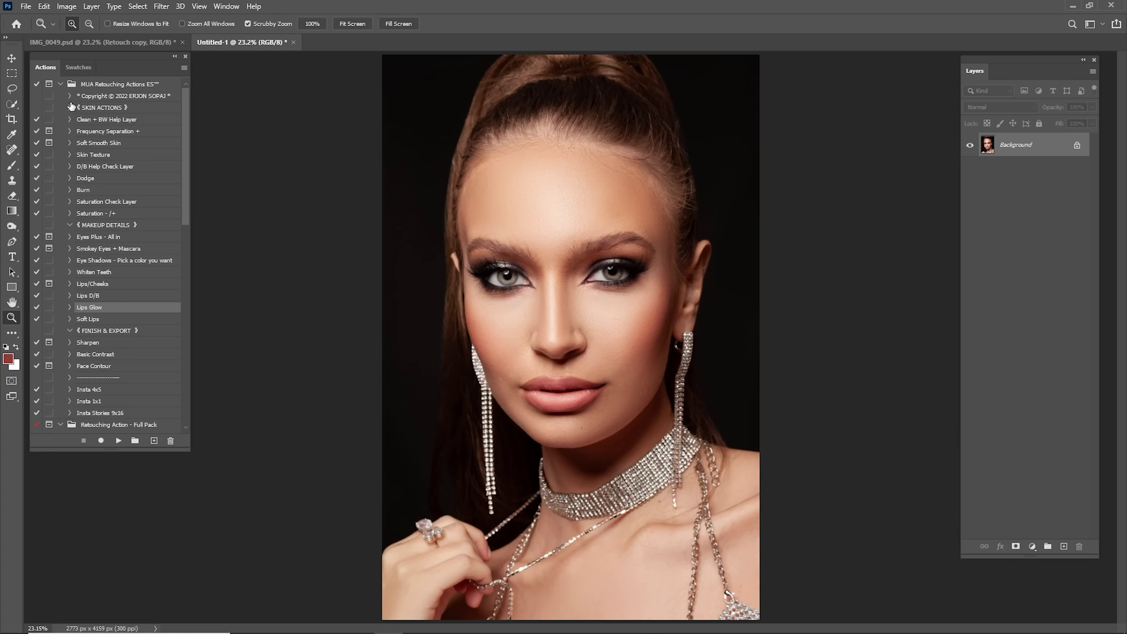
left_click(61, 84)
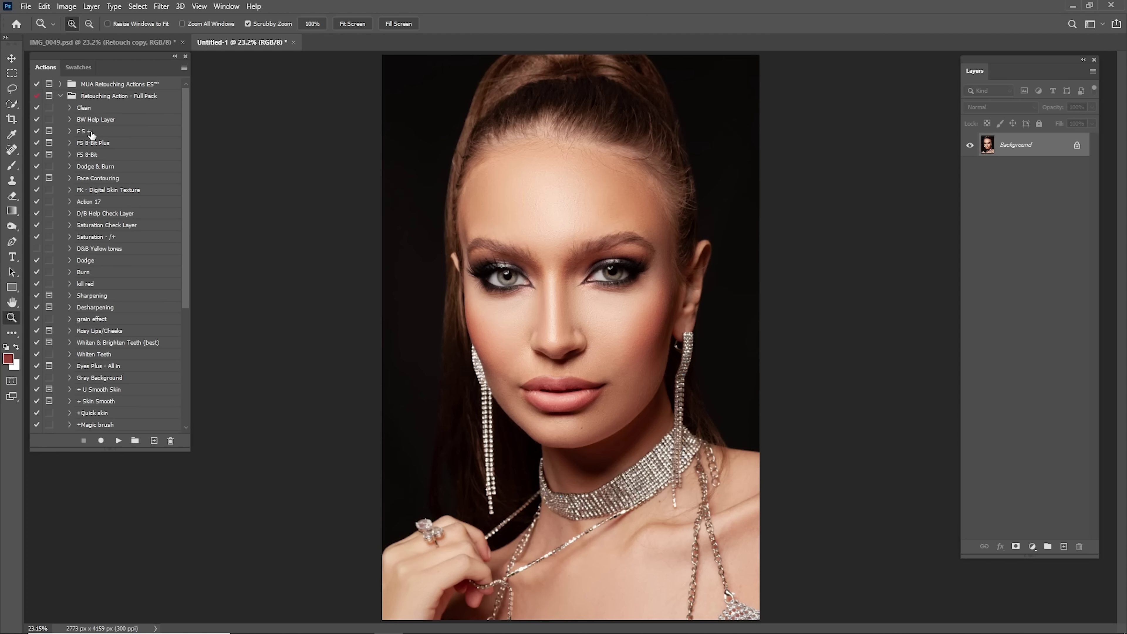
left_click(61, 84)
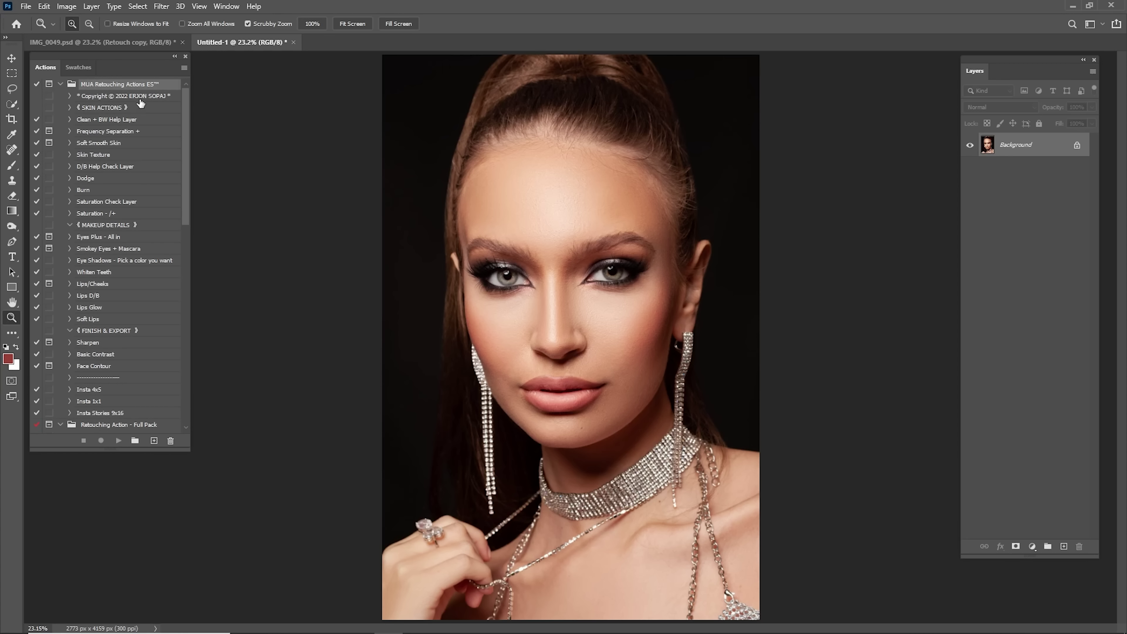
left_click(100, 136)
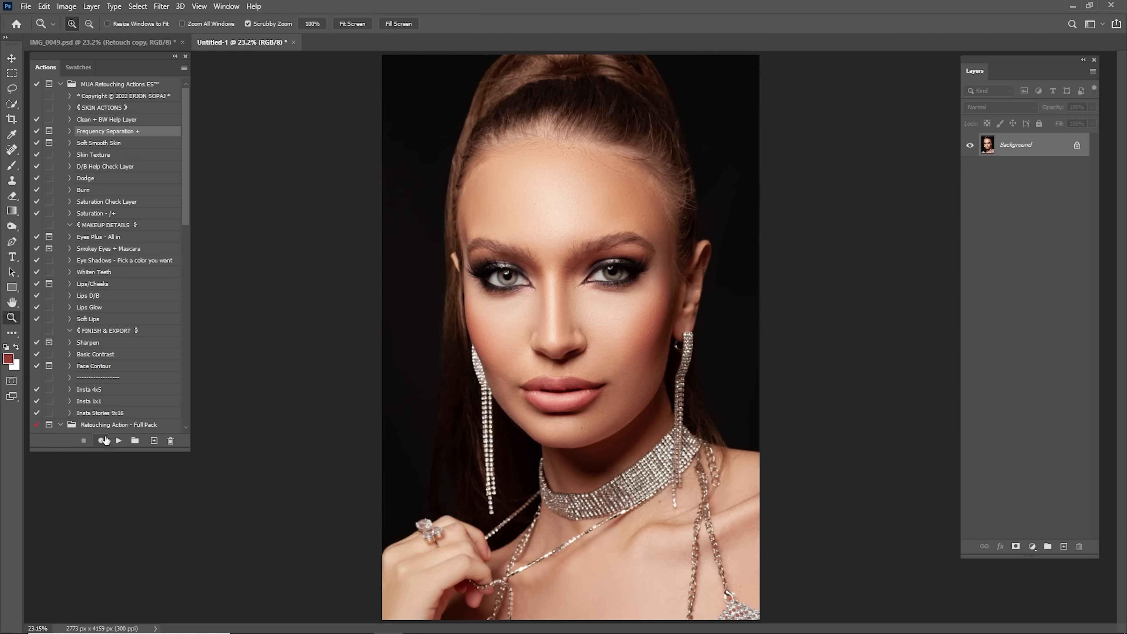
left_click(118, 440)
left_click(293, 245)
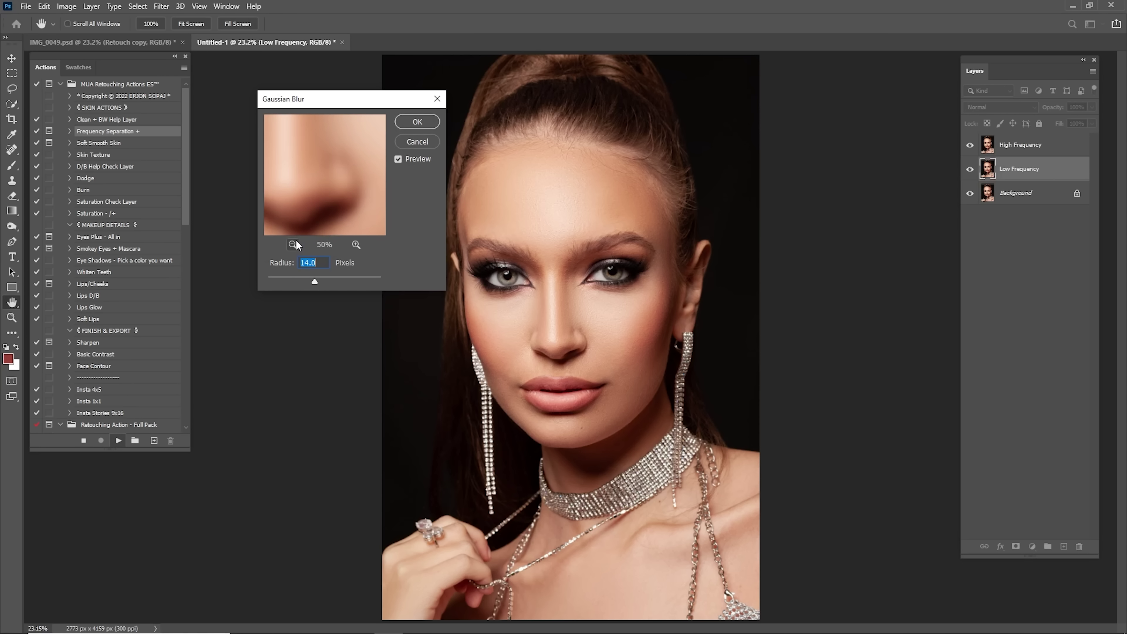
left_click(294, 244)
left_click_drag(343, 206, 364, 122)
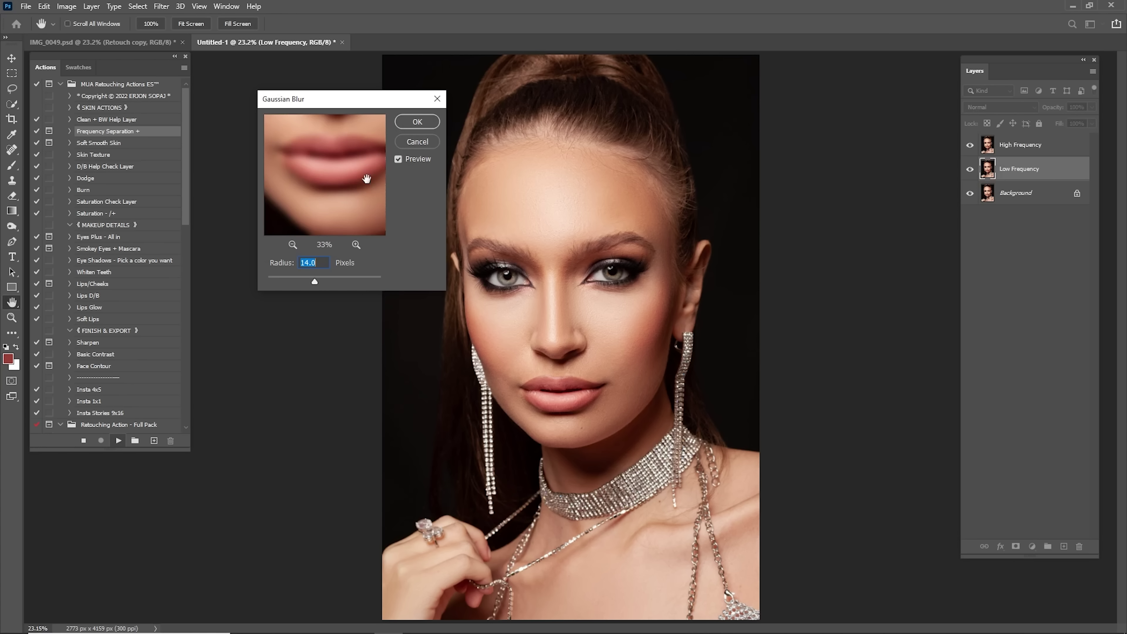
left_click(293, 244)
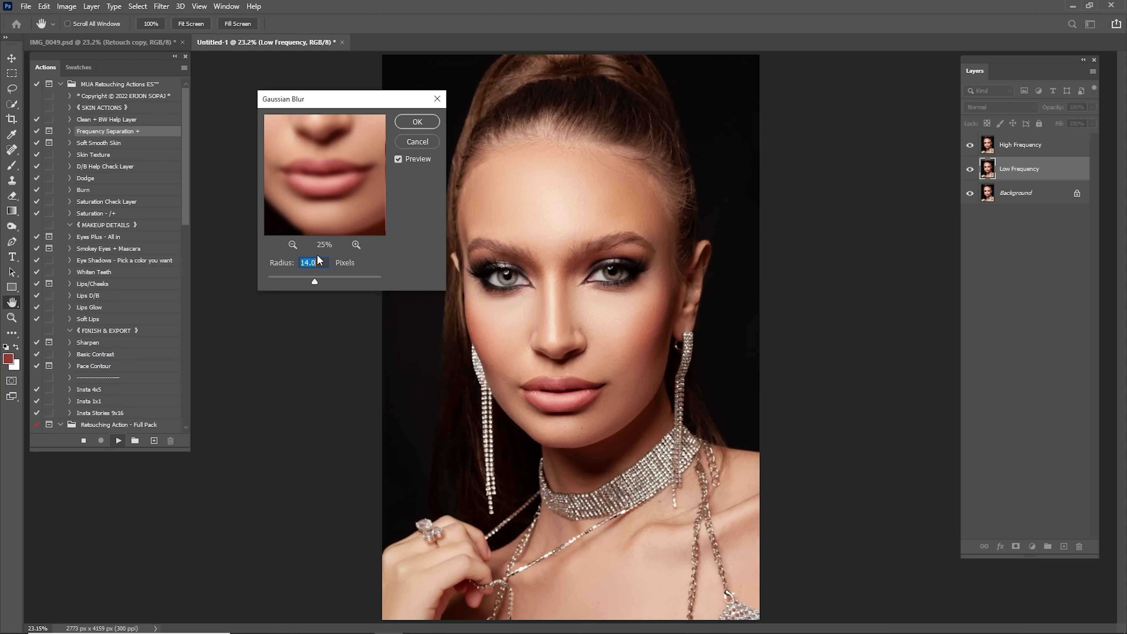
type("5")
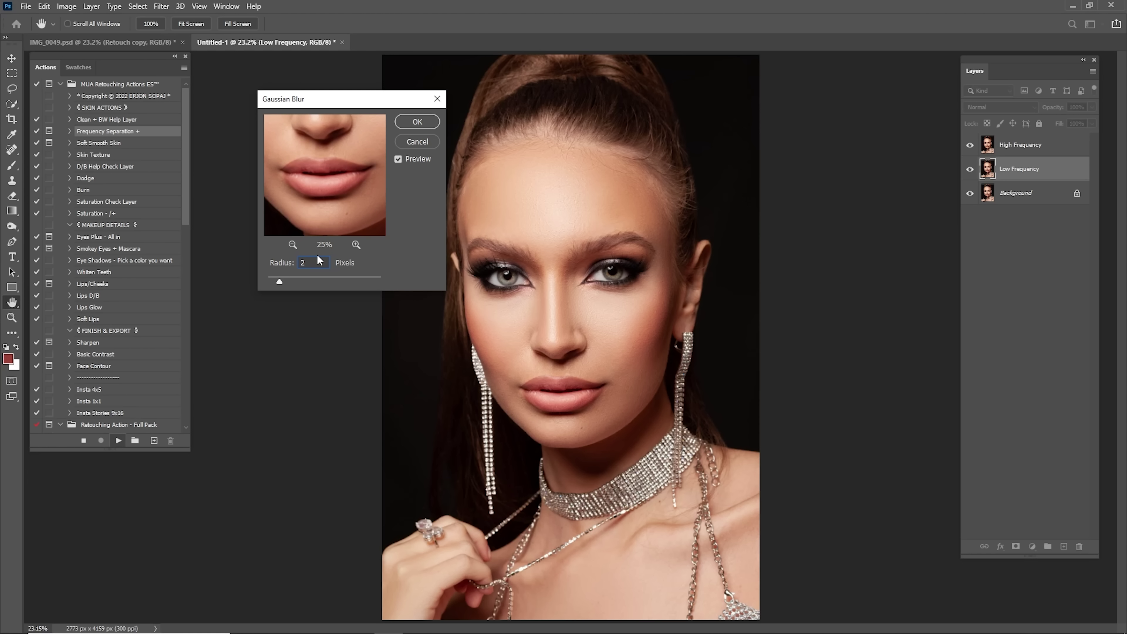
key("Return")
Hide the High Frequency layer and smooth the lower lip on the Low Frequency copy layer with the Mixer Brush
left_click(983, 140)
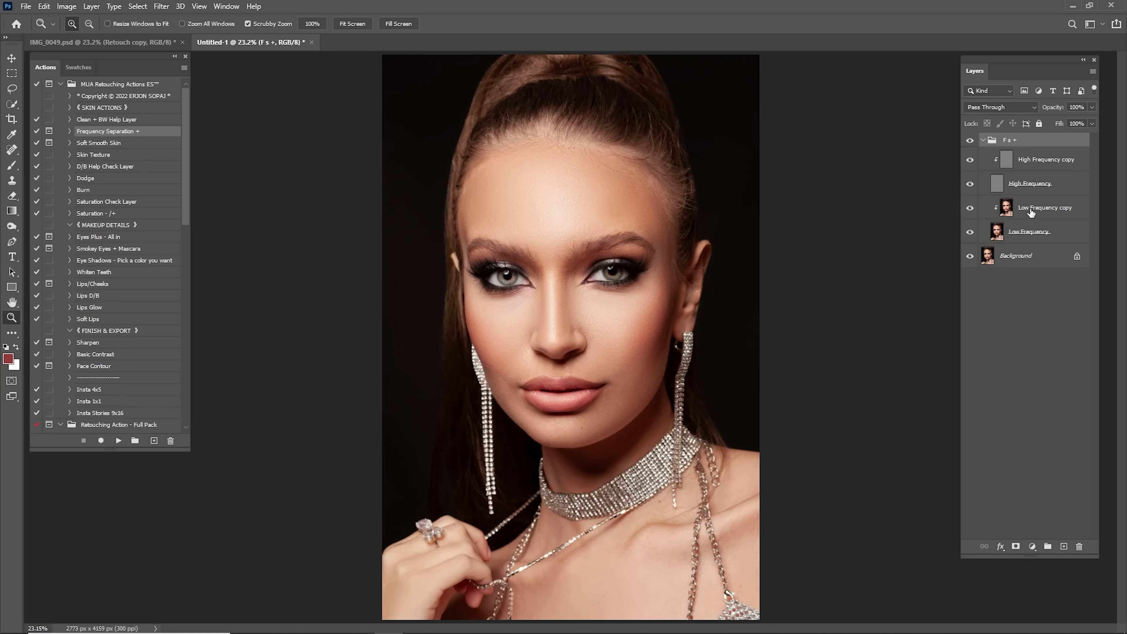
left_click_drag(541, 411, 621, 372)
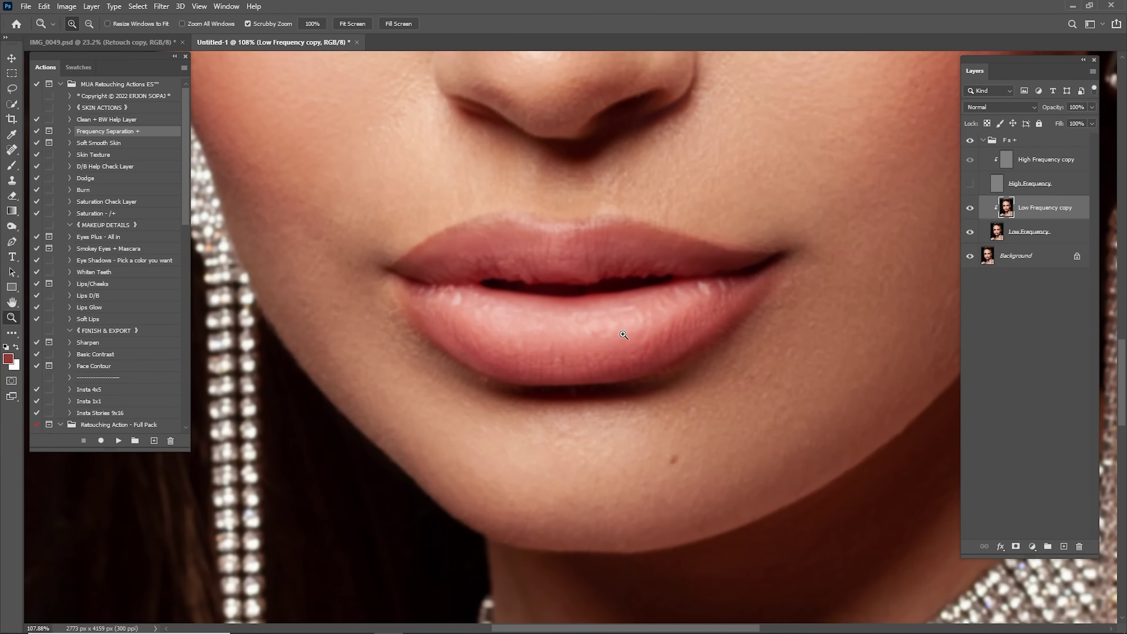
key("n")
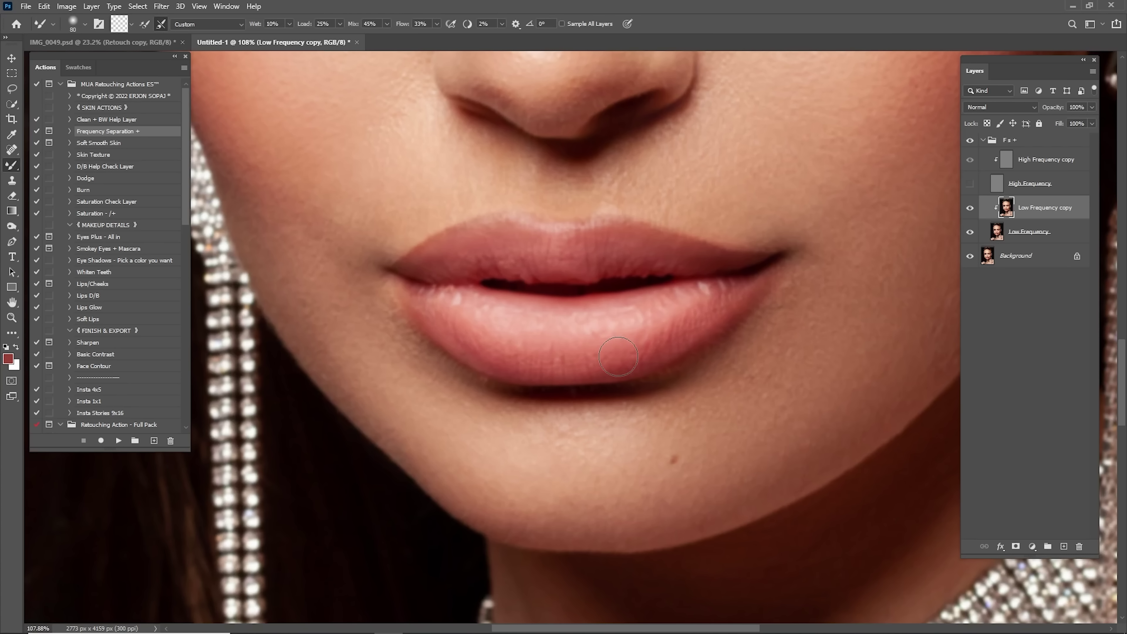
right_click(10, 168)
left_click(310, 10)
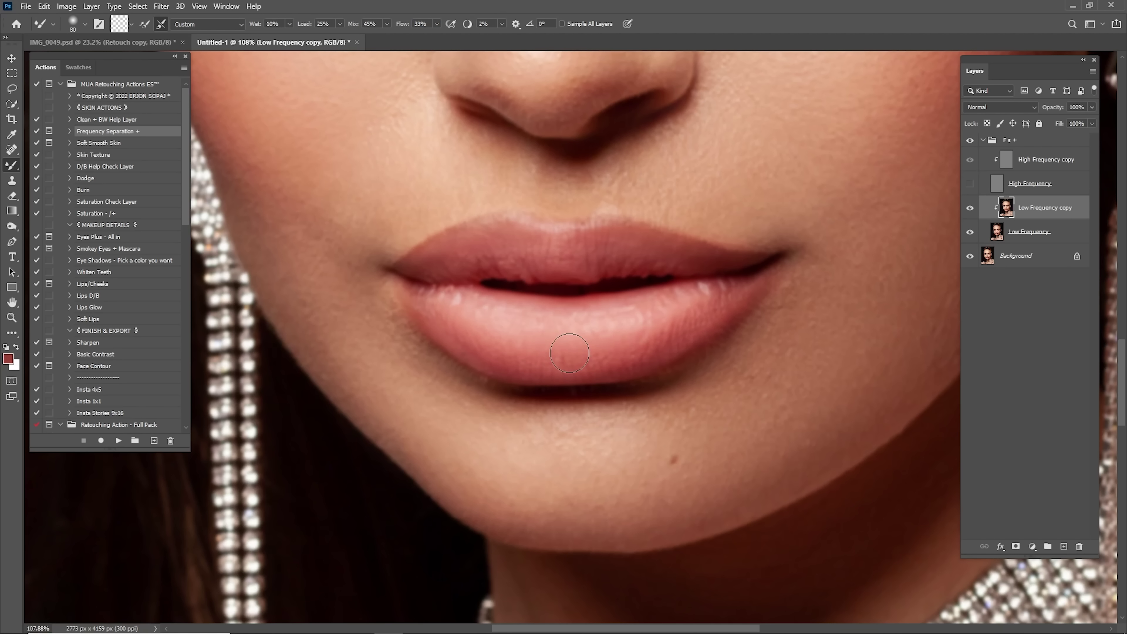
mouse_move(698, 302)
left_mouse_down()
mouse_move(603, 326)
mouse_move(468, 315)
left_mouse_up()
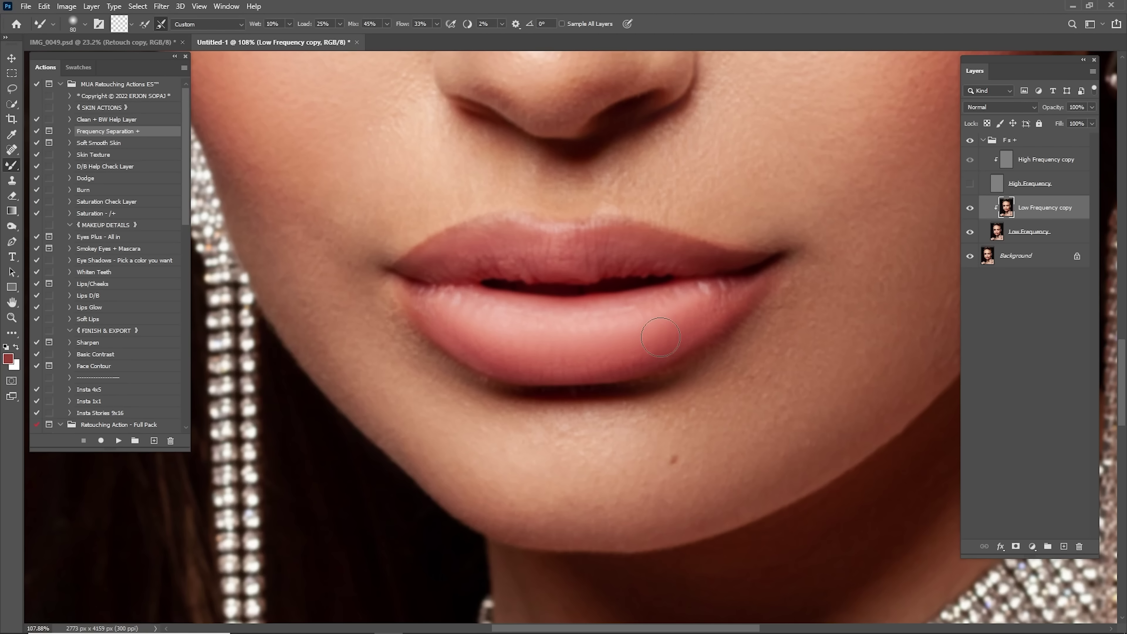
key("]")
key("[")
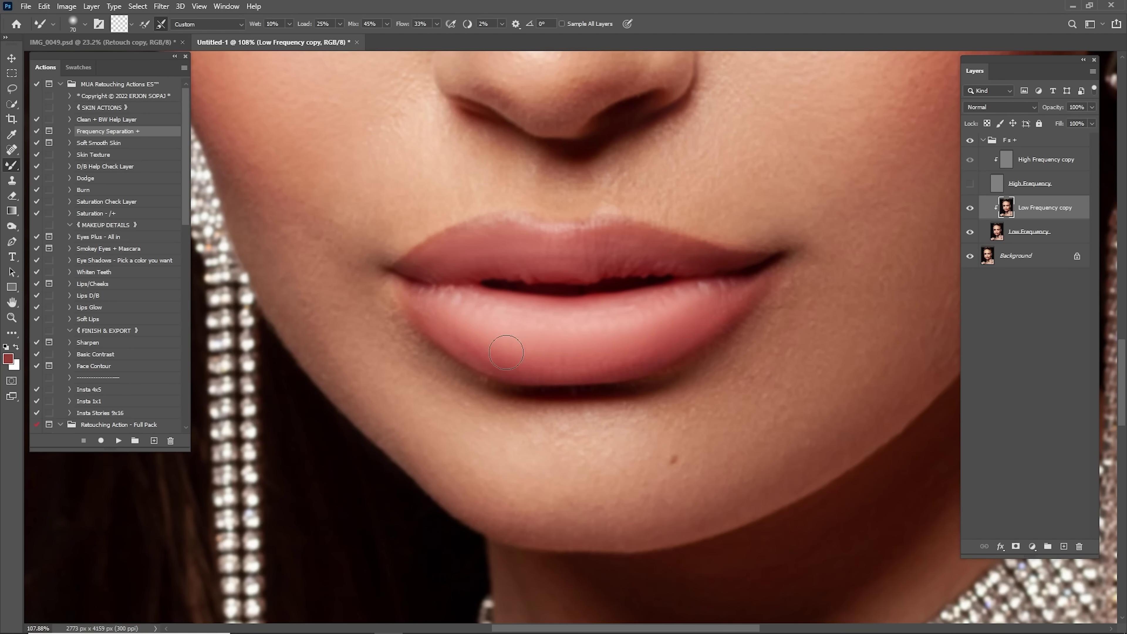
key("[")
key("bracketright")
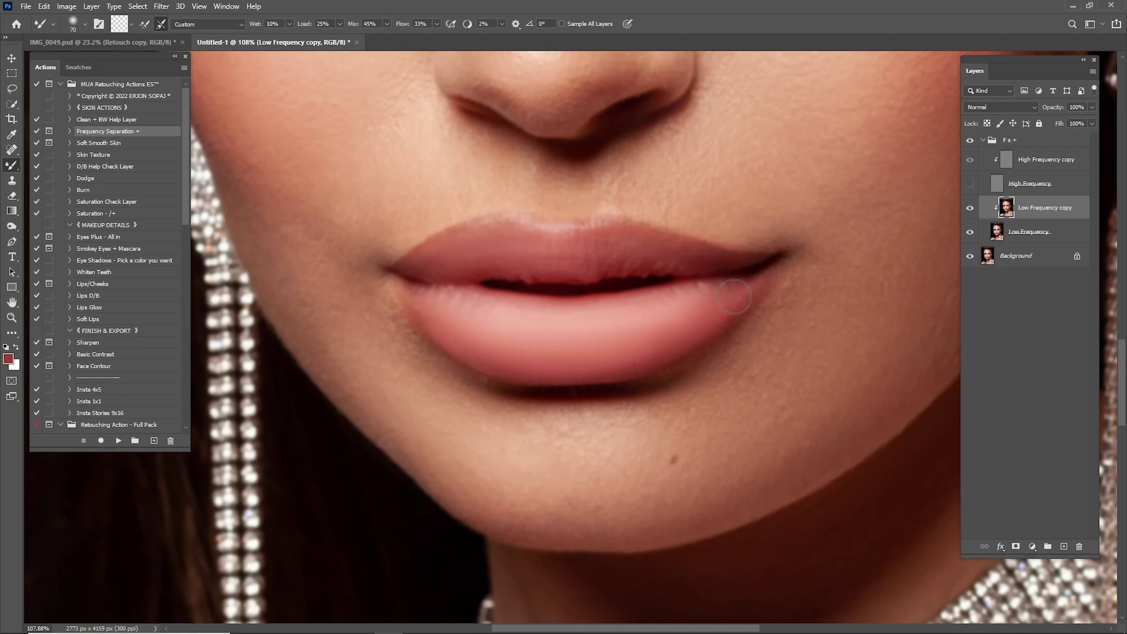
Smooth the upper lip on the Low Frequency copy layer with the Mixer Brush, and show the High Frequency layer again
key("bracketright")
key("bracketright")
mouse_move(627, 254)
left_mouse_down()
mouse_move(578, 261)
mouse_move(639, 251)
mouse_move(583, 251)
left_mouse_up()
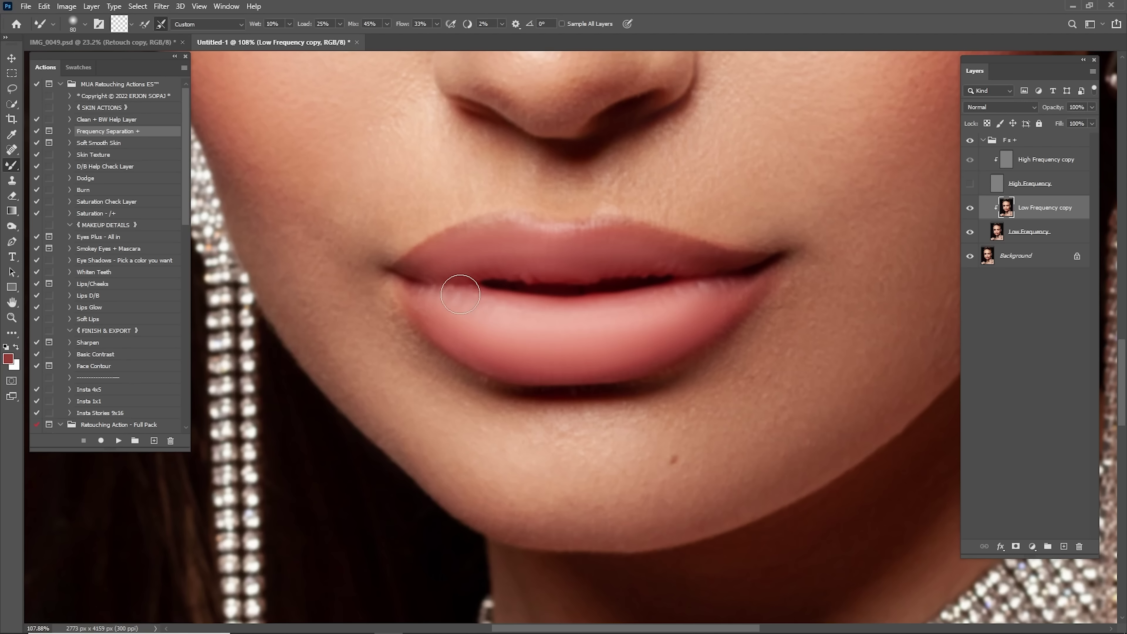
key("bracketright")
left_click(969, 183)
left_click(1022, 140)
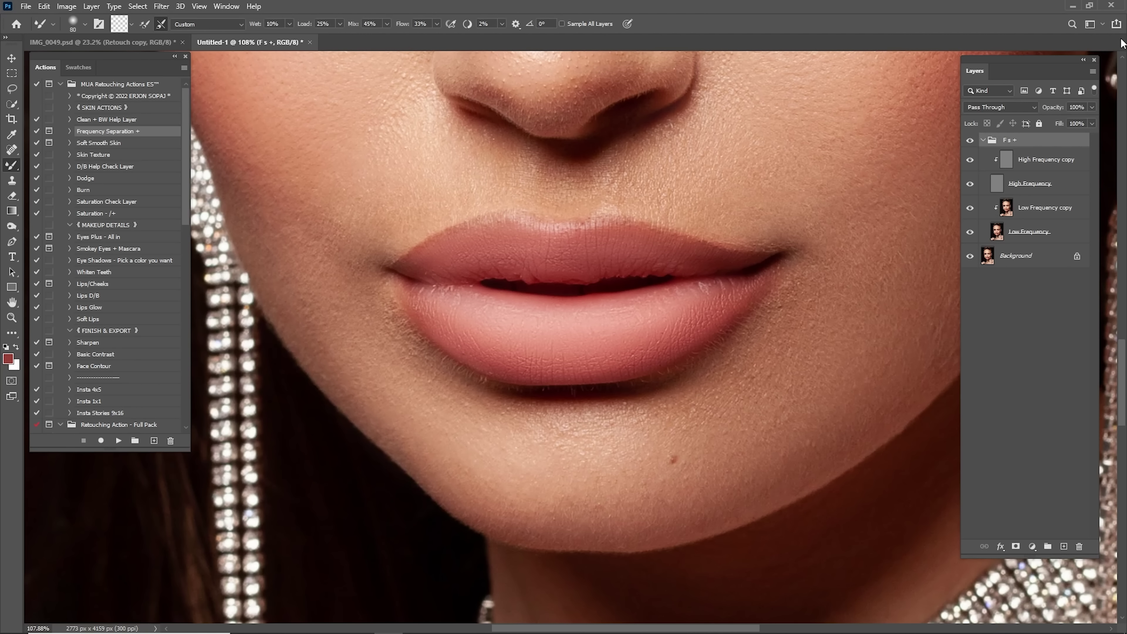
Compare the full portrait with and without the F s + group, and merge the group into a single layer
key("ctrl+0")
left_click(984, 141)
left_click(970, 142)
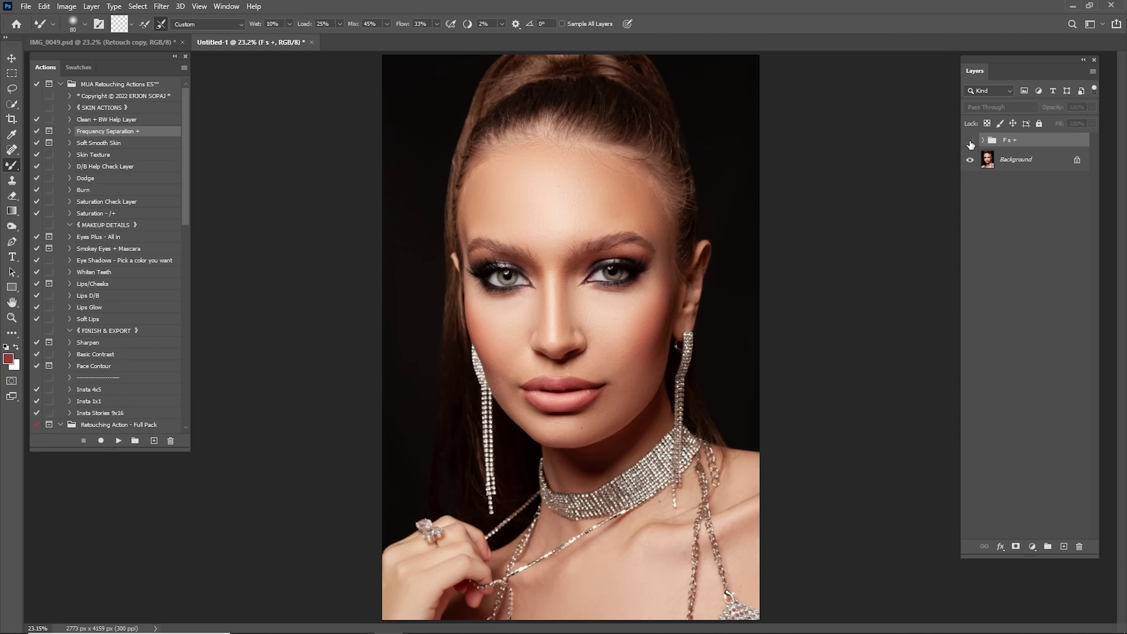
left_click(970, 141)
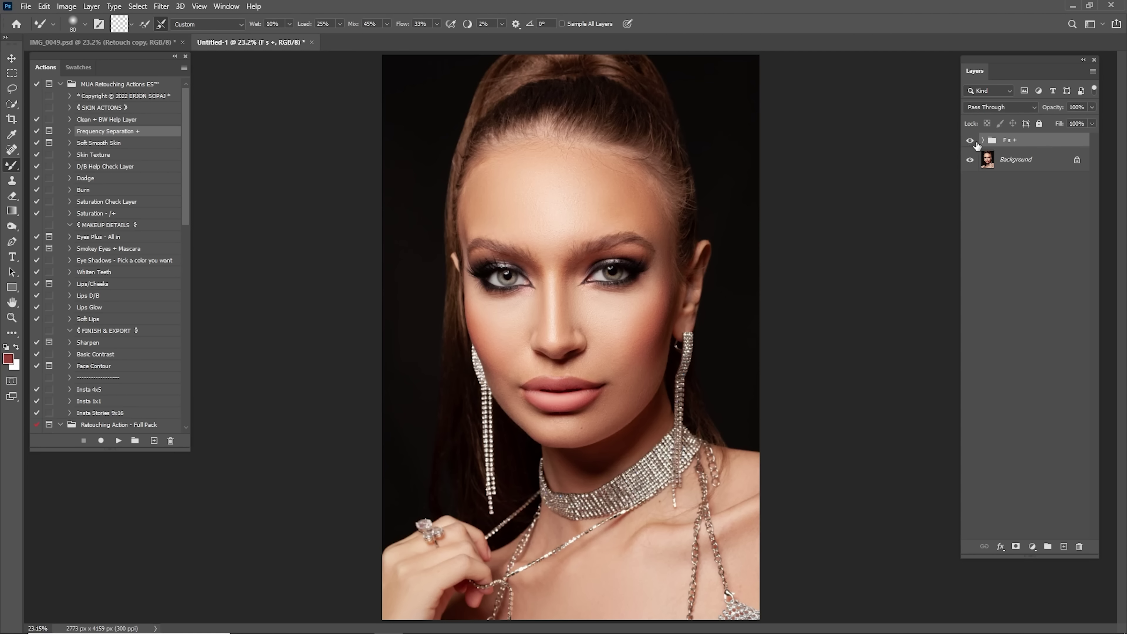
right_click(1017, 146)
left_click(1039, 517)
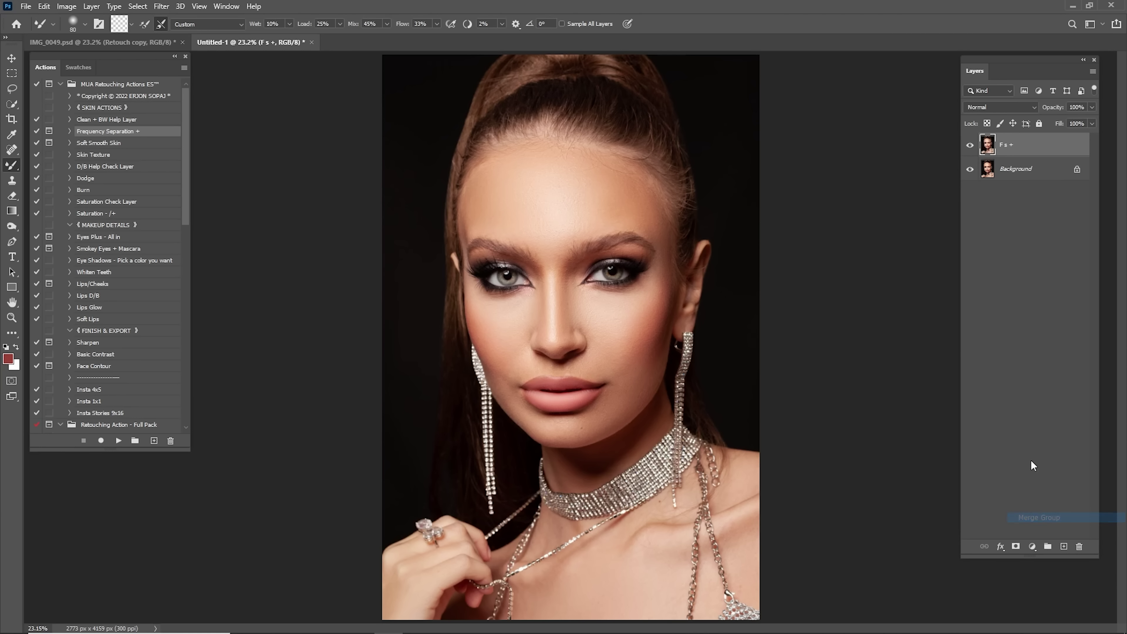
Compare the lips up close with and without the merged F s + layer
key("z")
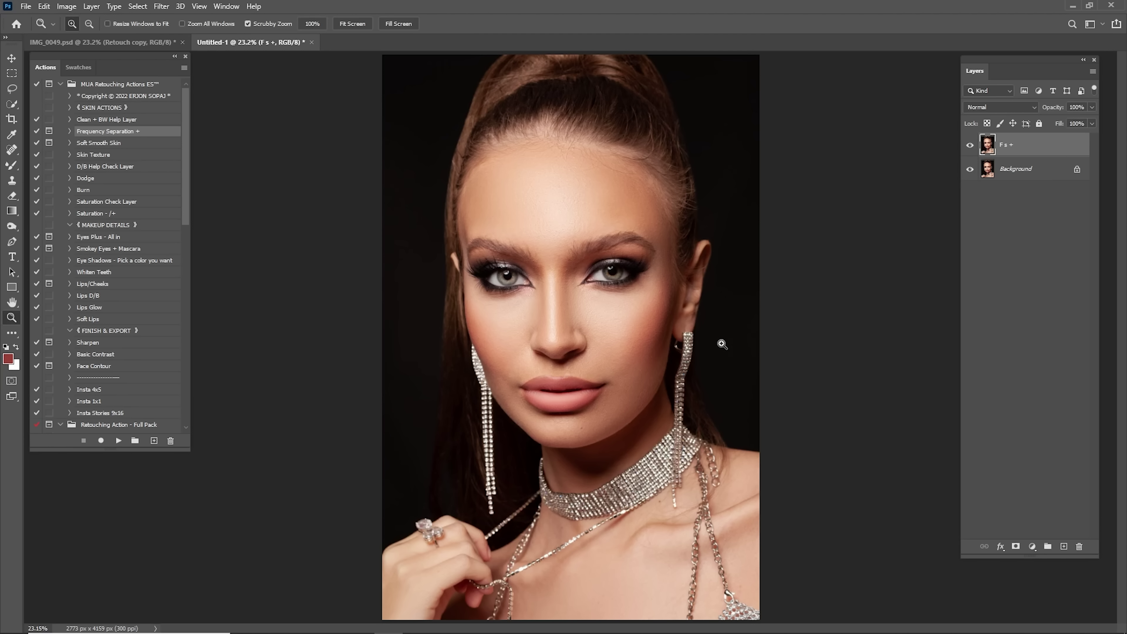
left_click_drag(554, 411, 643, 366)
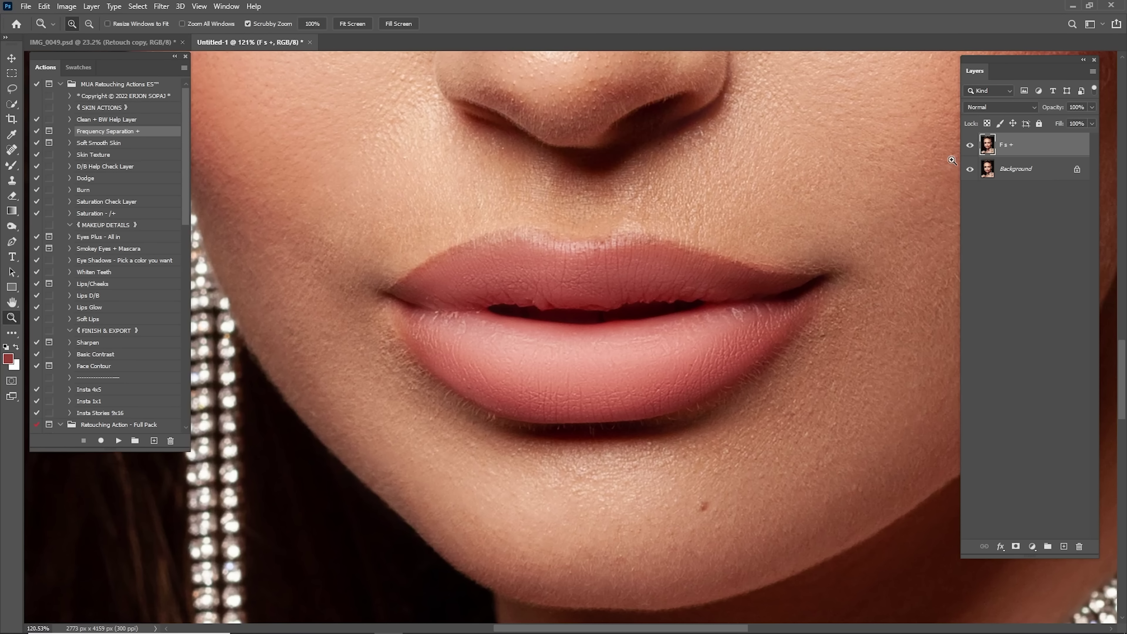
left_click(970, 148)
left_click(970, 149)
left_click(970, 149)
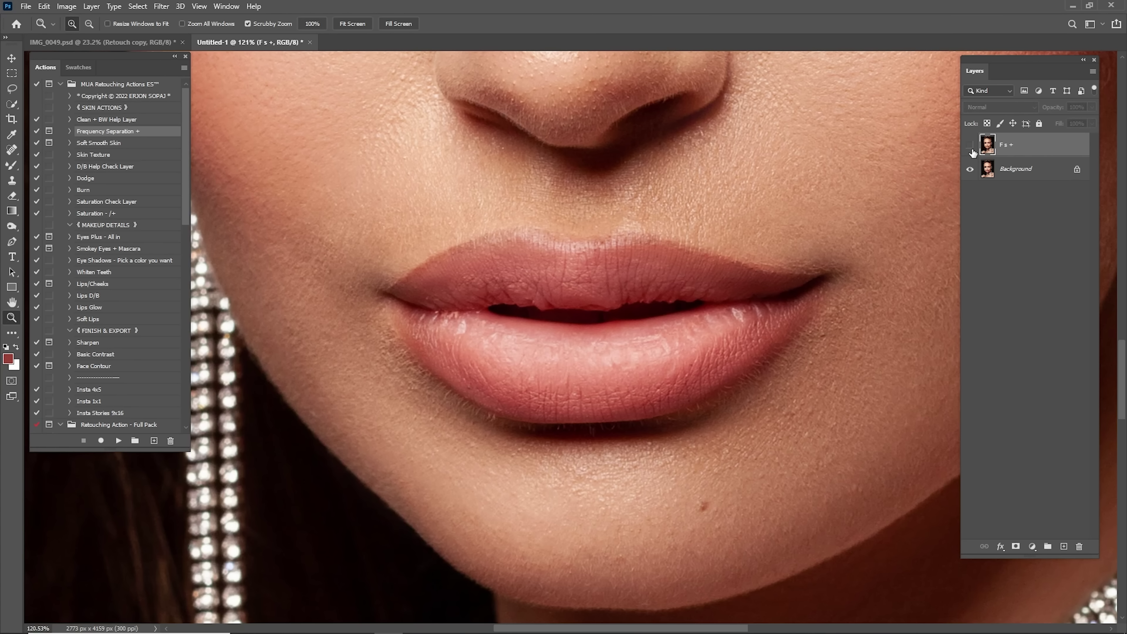
left_click(970, 148)
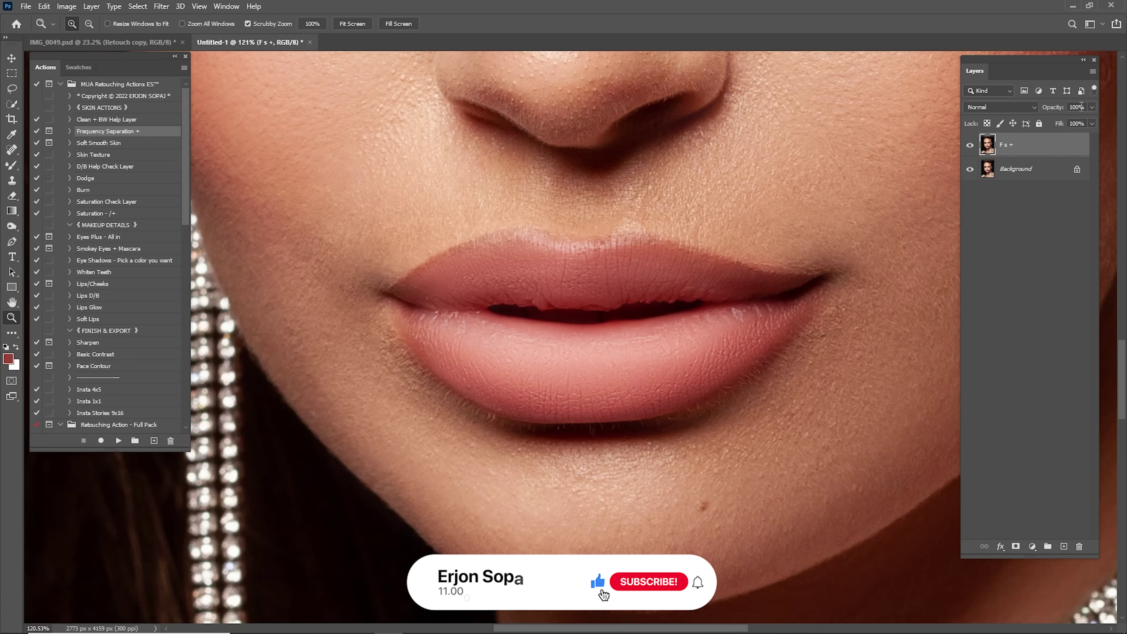
Set the F s + layer's opacity to 45% and merge it with the Background layer
type("45")
key("Return")
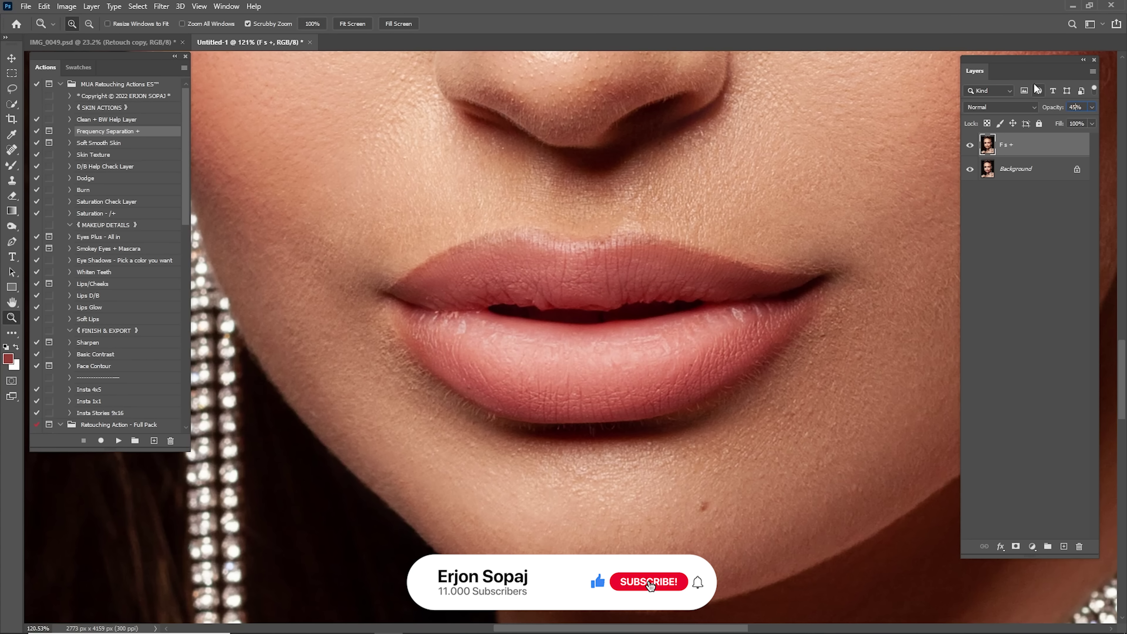
key("ctrl+0")
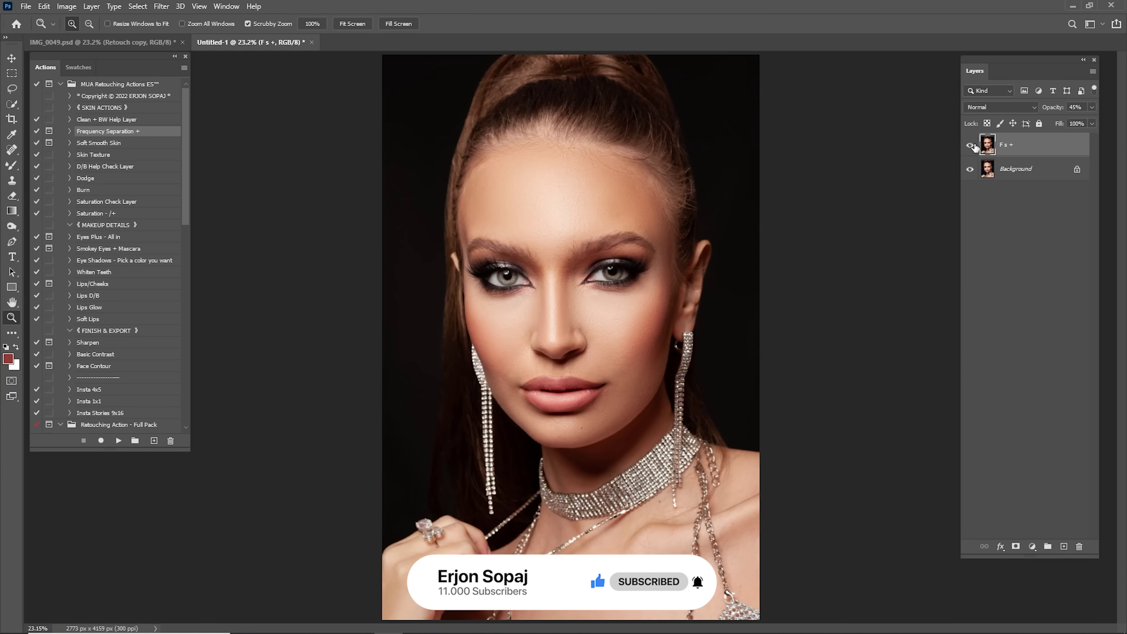
left_click(1016, 171, "ctrl")
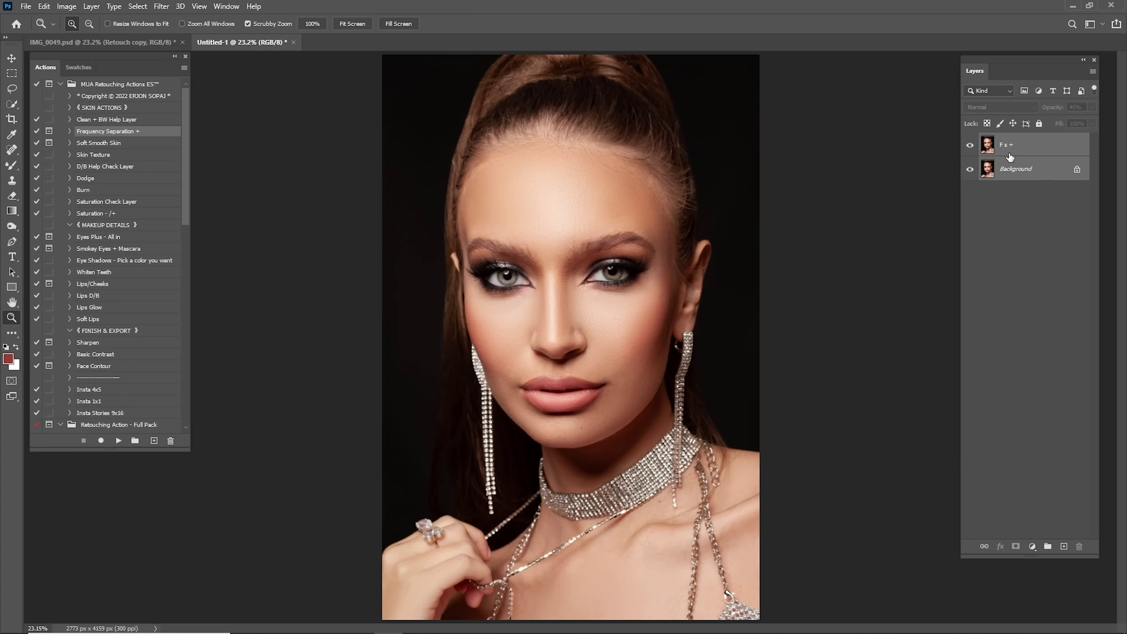
key("ctrl+e")
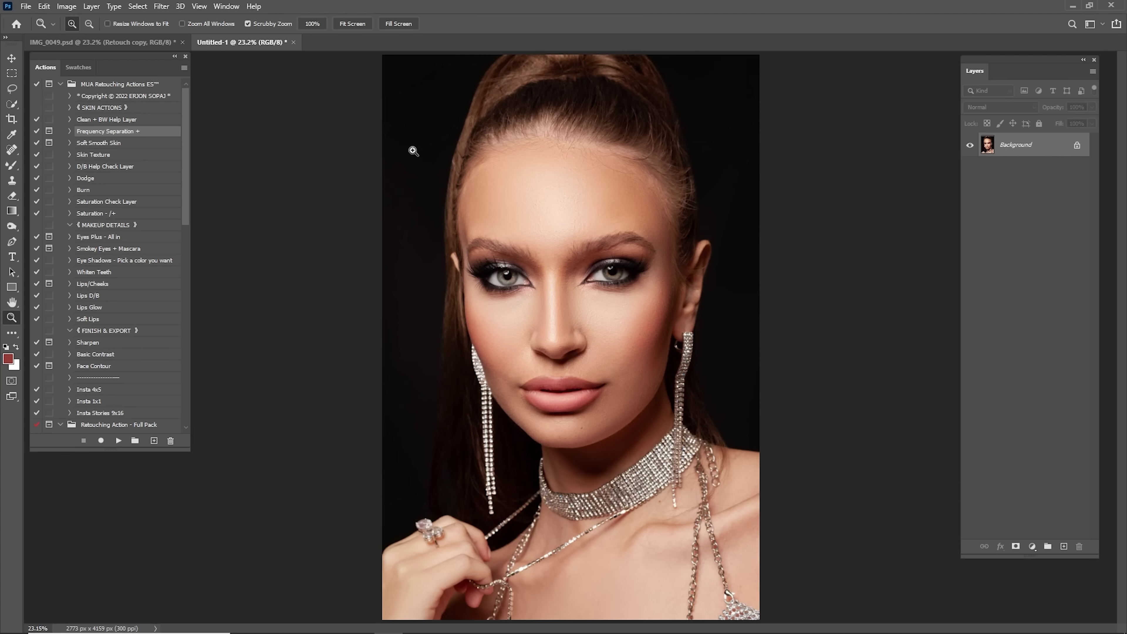
Duplicate the Background layer and open the copy in the Liquify filter
left_click_drag(1027, 165, 1063, 546)
left_click(161, 6)
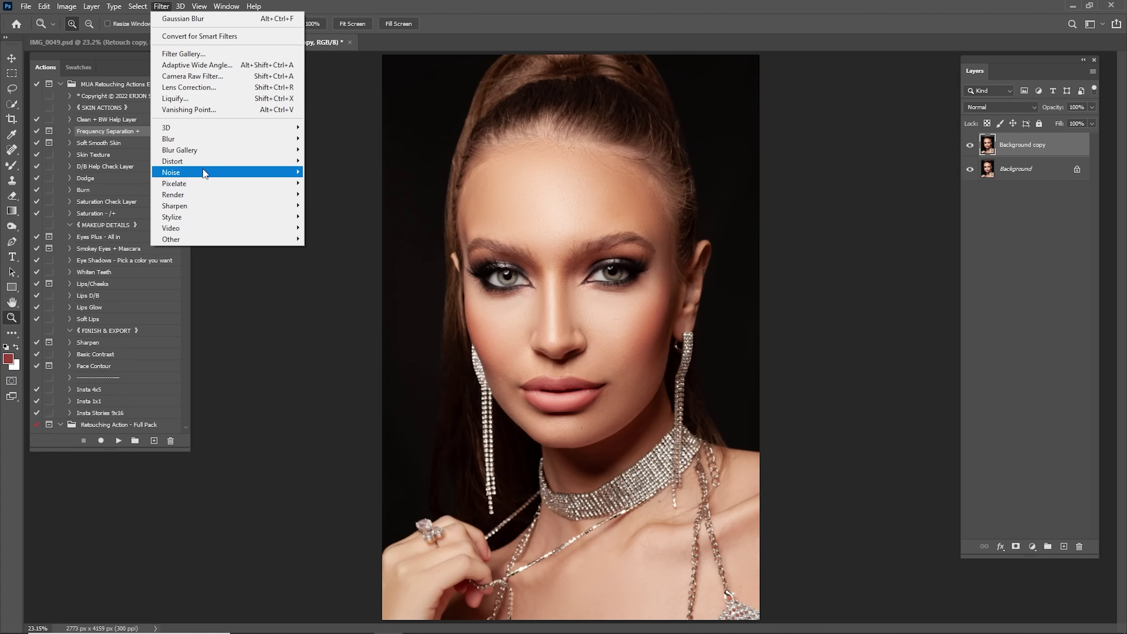
left_click(186, 97)
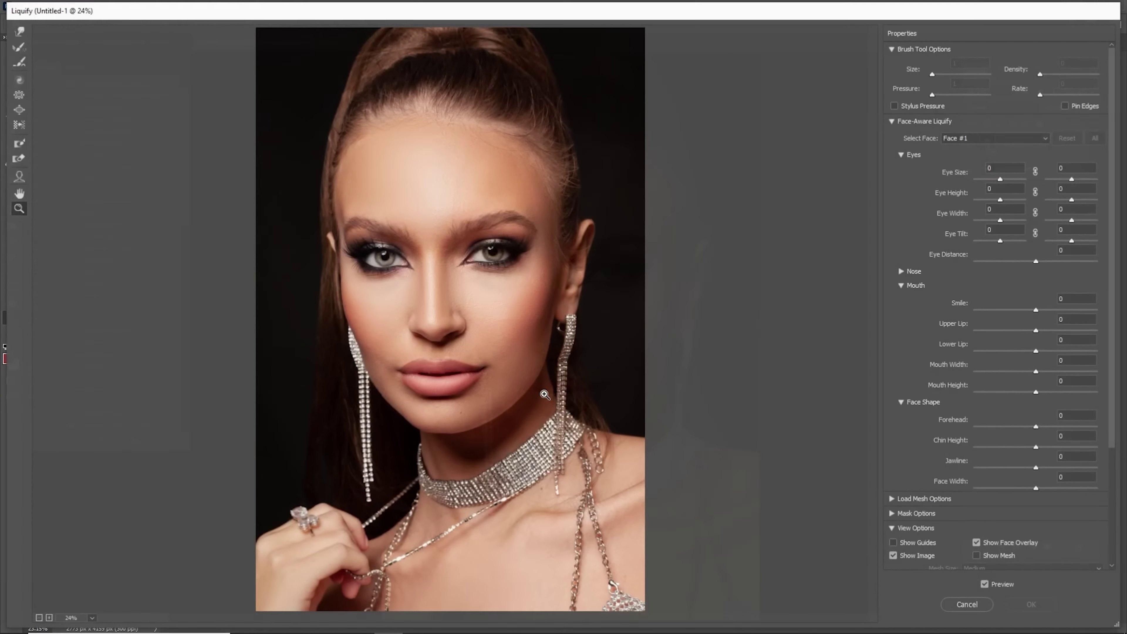
Push up the uneven inner edge of the upper lip, from mid-mouth toward its left corner, using Forward Warp at size 30
left_click_drag(418, 373, 525, 406)
key("space")
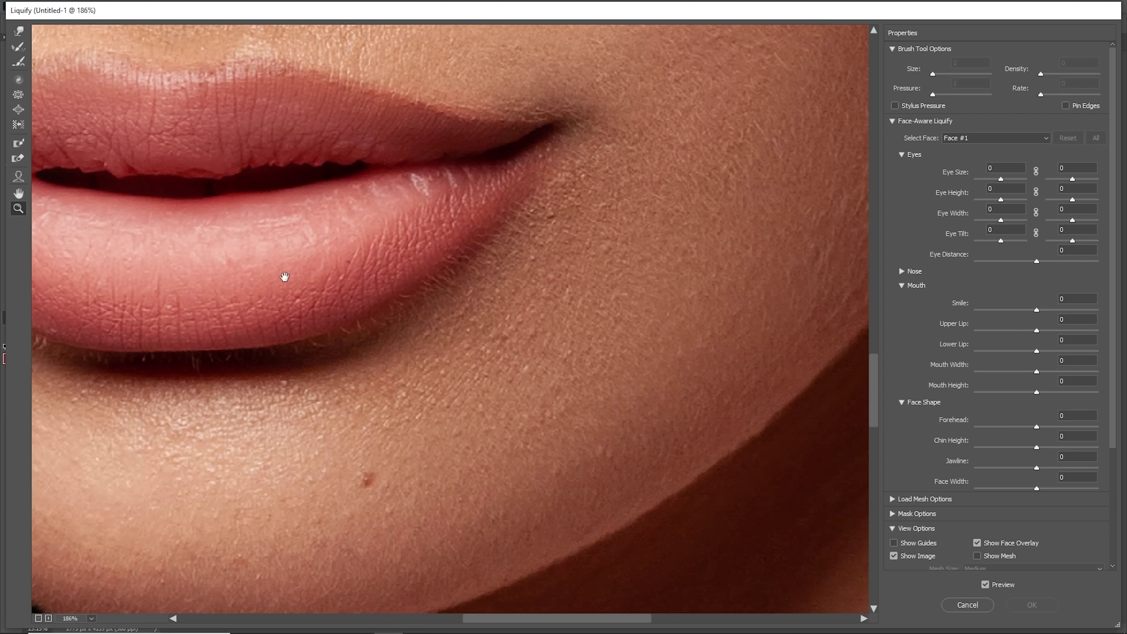
mouse_move(285, 276)
left_mouse_down()
mouse_move(518, 305)
mouse_move(639, 384)
left_mouse_up()
left_click(610, 219)
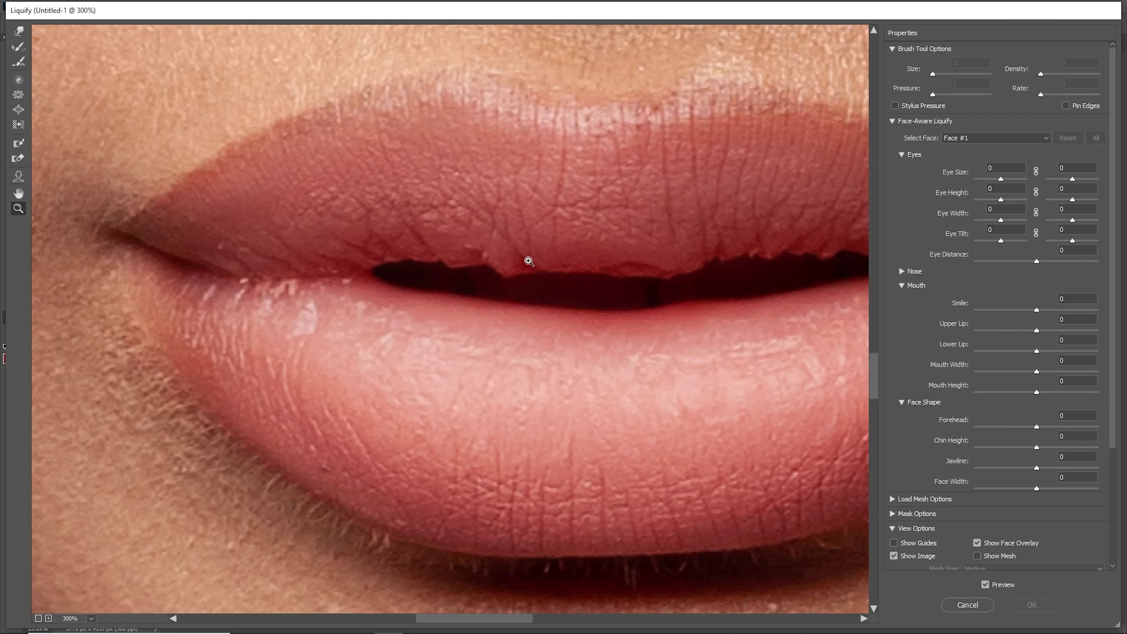
left_click(19, 32)
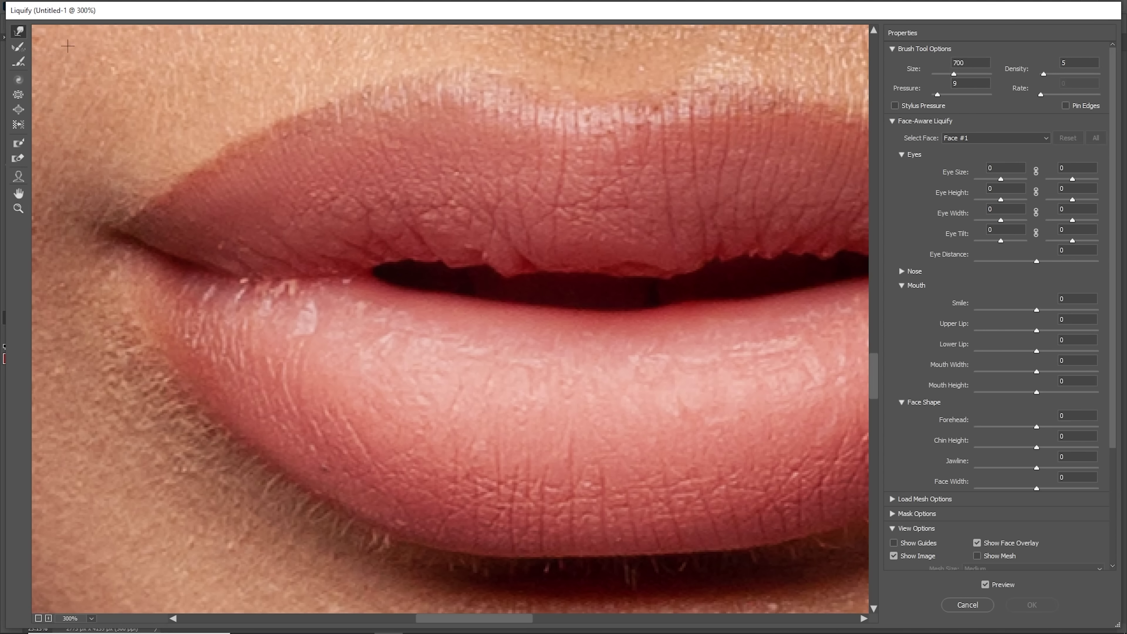
key("bracketleft")
key("bracketleft")
key("bracketleft")
key("bracketleft")
key("bracketleft")
key("bracketleft")
key("bracketleft")
key("bracketleft")
key("bracketleft")
key("bracketleft")
key("bracketleft")
key("bracketleft")
key("bracketleft")
key("bracketleft")
key("bracketleft")
key("bracketleft")
key("bracketleft")
left_click_drag(507, 287, 503, 250)
key("bracketright")
key("bracketright")
key("bracketright")
left_click_drag(450, 275, 451, 263)
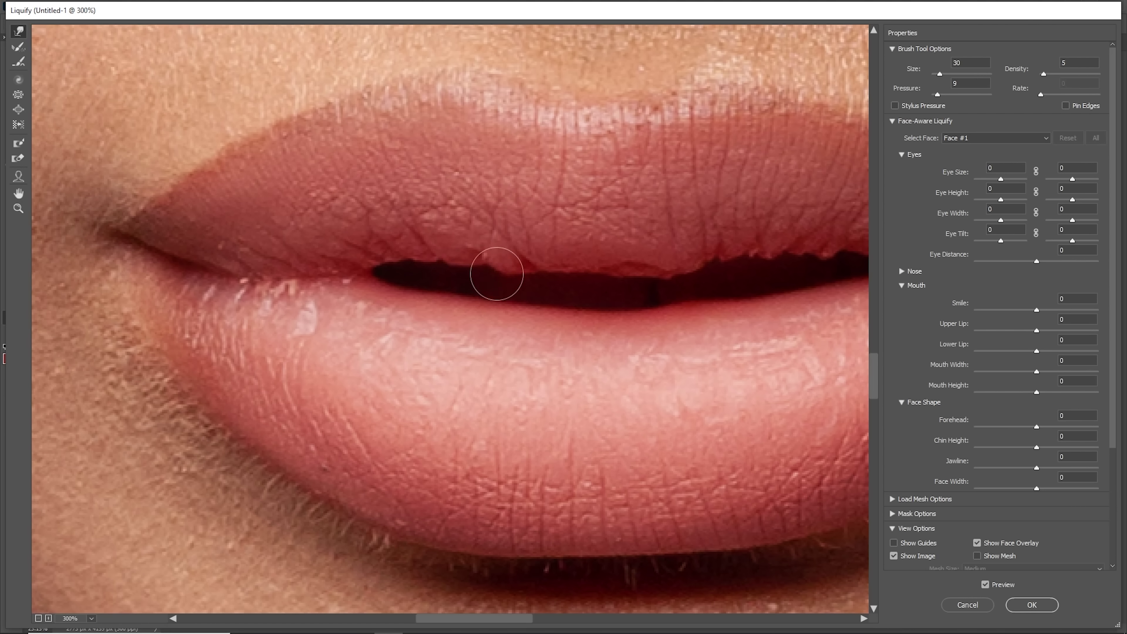
left_click_drag(505, 288, 510, 244)
left_click_drag(526, 288, 525, 263)
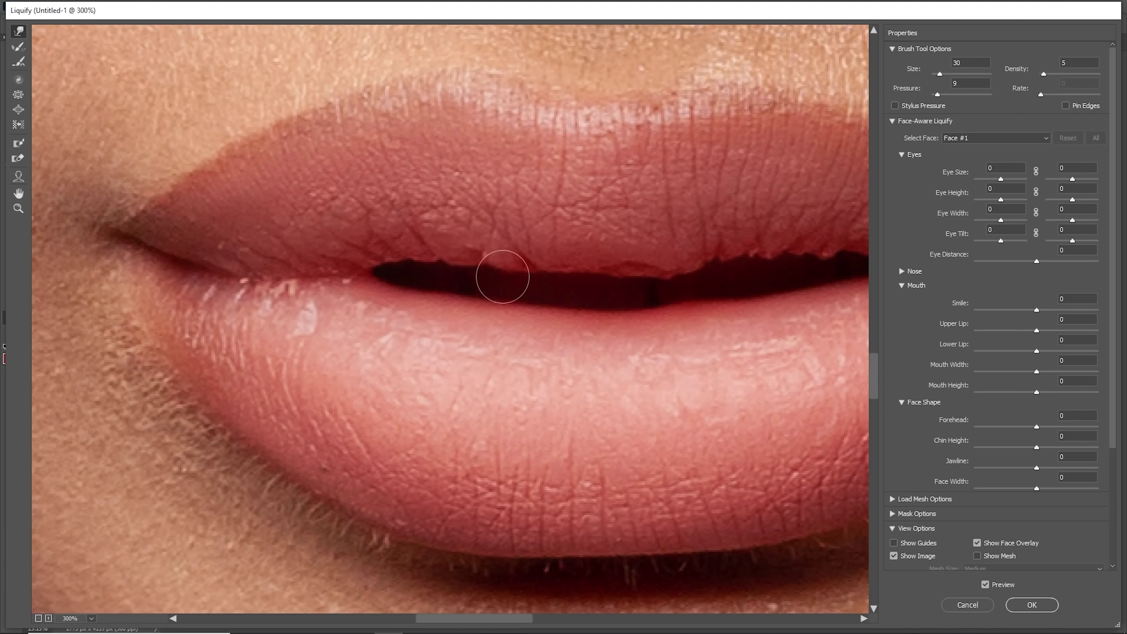
Even out the upper lip's inner edge from the mouth's center to its right corner with Forward Warp at sizes 20 to 50
key("space")
mouse_move(681, 267)
left_mouse_down()
mouse_move(561, 263)
mouse_move(563, 247)
left_mouse_up()
key("bracketleft")
key("bracketright")
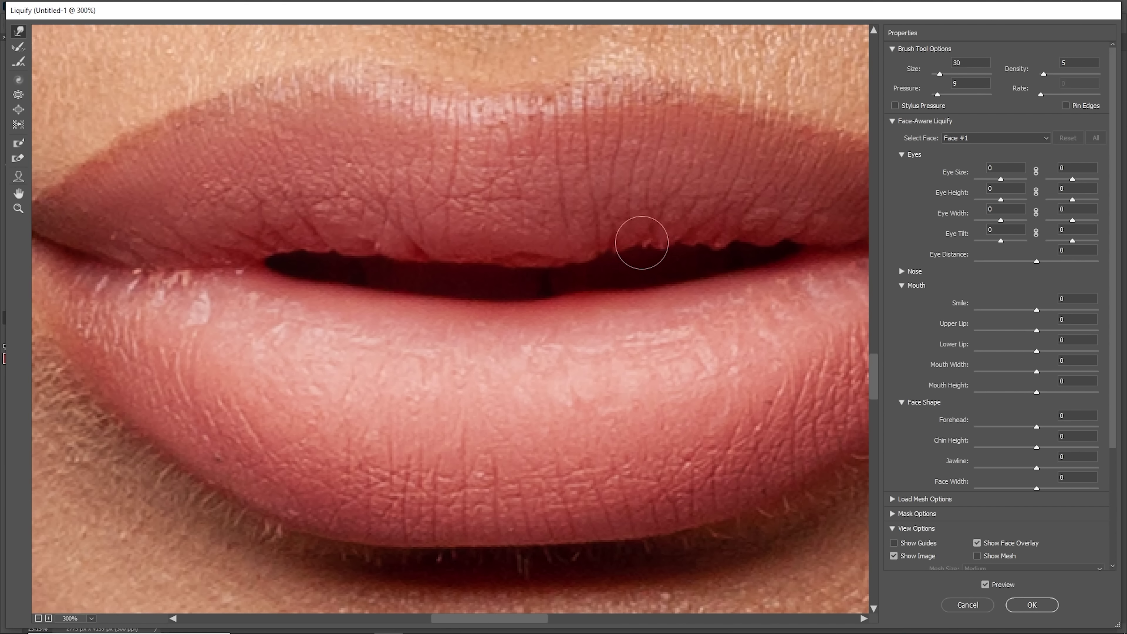
key("bracketleft")
key("bracketleft")
key("bracketright")
key("bracketright")
key("bracketright")
key("bracketright")
key("bracketright")
key("bracketright")
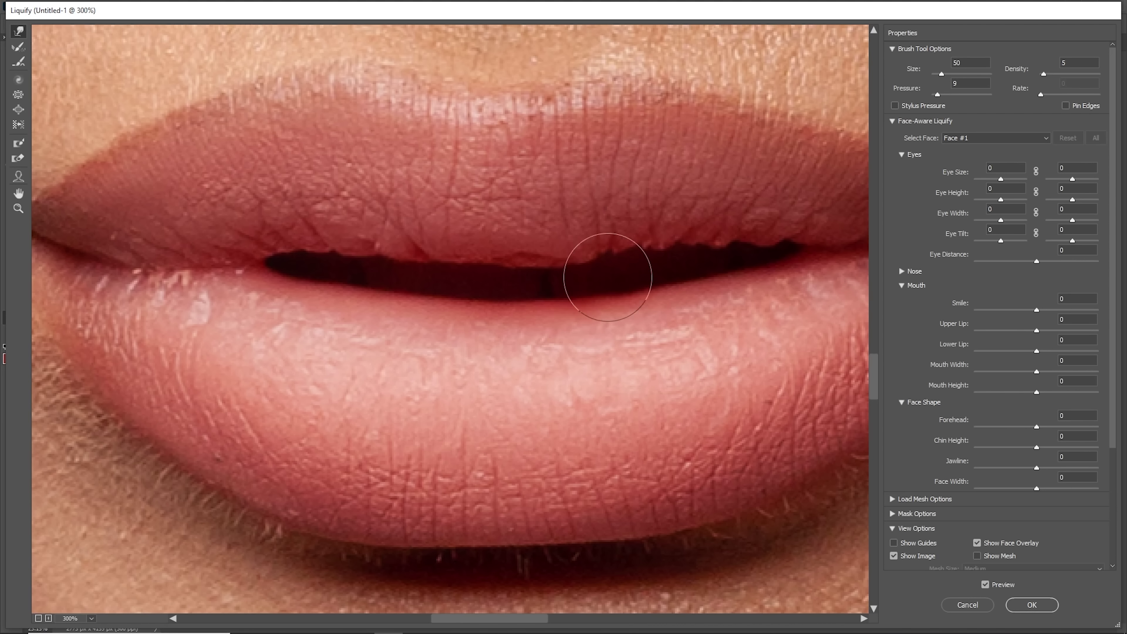
key("bracketleft")
key("bracketleft")
key("bracketleft")
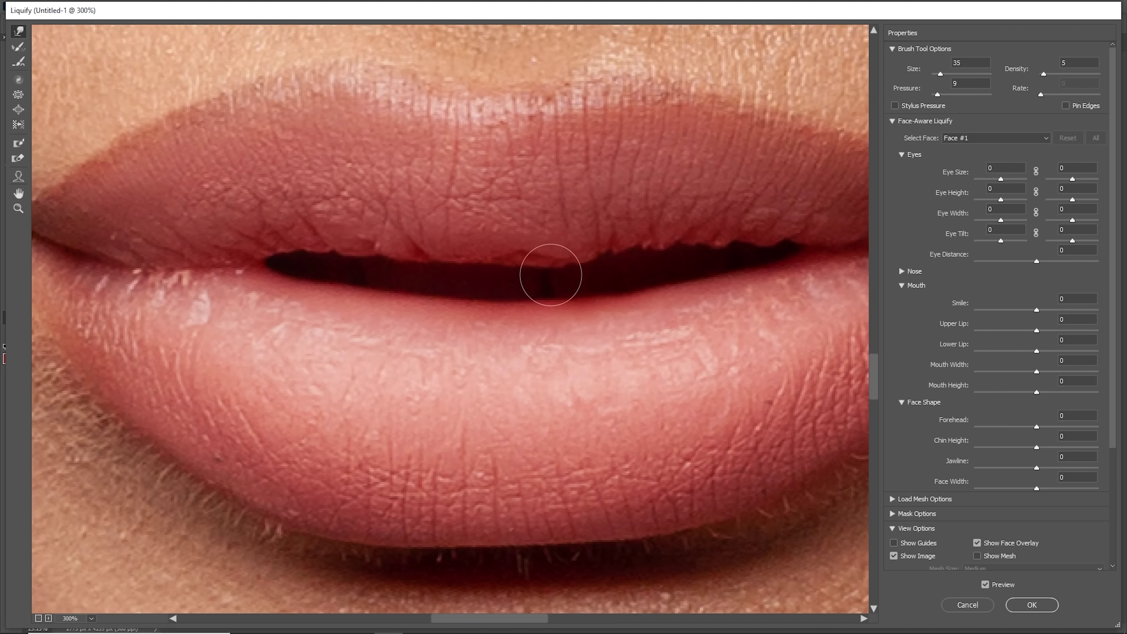
key("bracketleft")
key("bracketleft")
key("bracketleft")
key("bracketleft")
key("bracketleft")
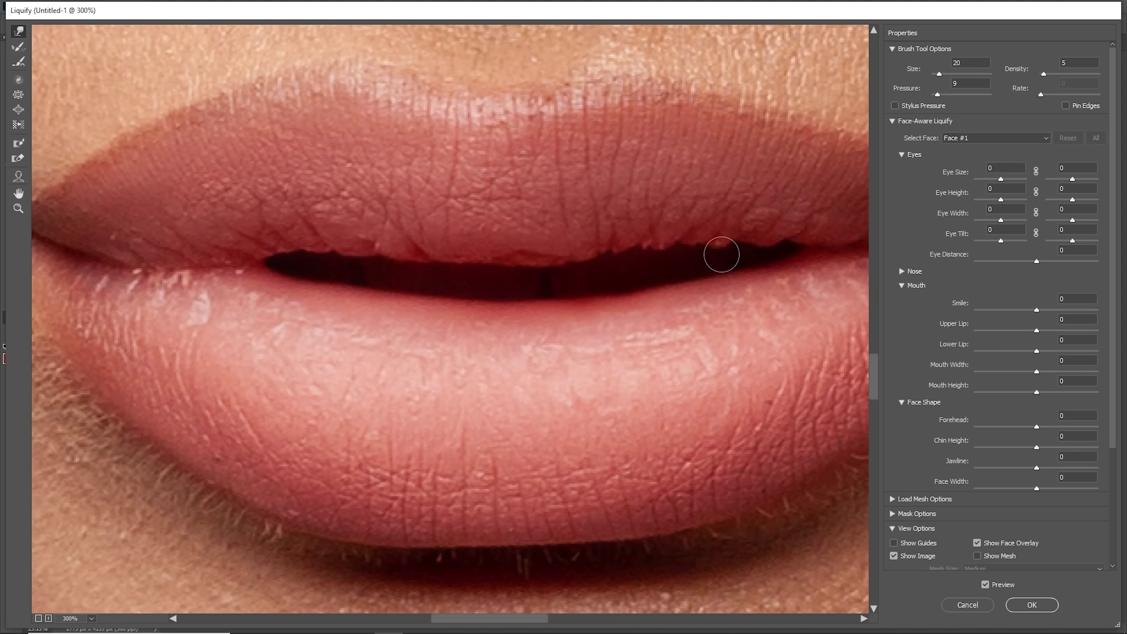
key("bracketright")
key("bracketright")
key("bracketright")
key("bracketleft")
key("bracketright")
Refine the upper lip's inner edge near the left end of the mouth opening with Forward Warp at sizes 10 to 35
left_click_drag(403, 269, 523, 289)
key("bracketleft")
key("bracketleft")
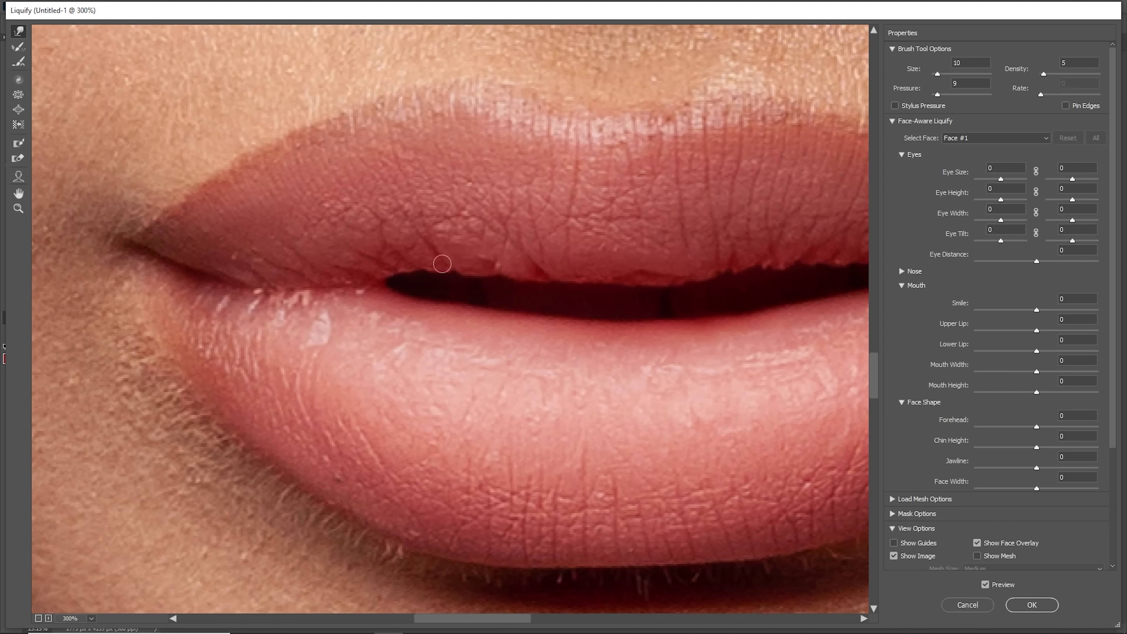
key("bracketright")
key("bracketright")
key("bracketright")
key("bracketright")
key("bracketright")
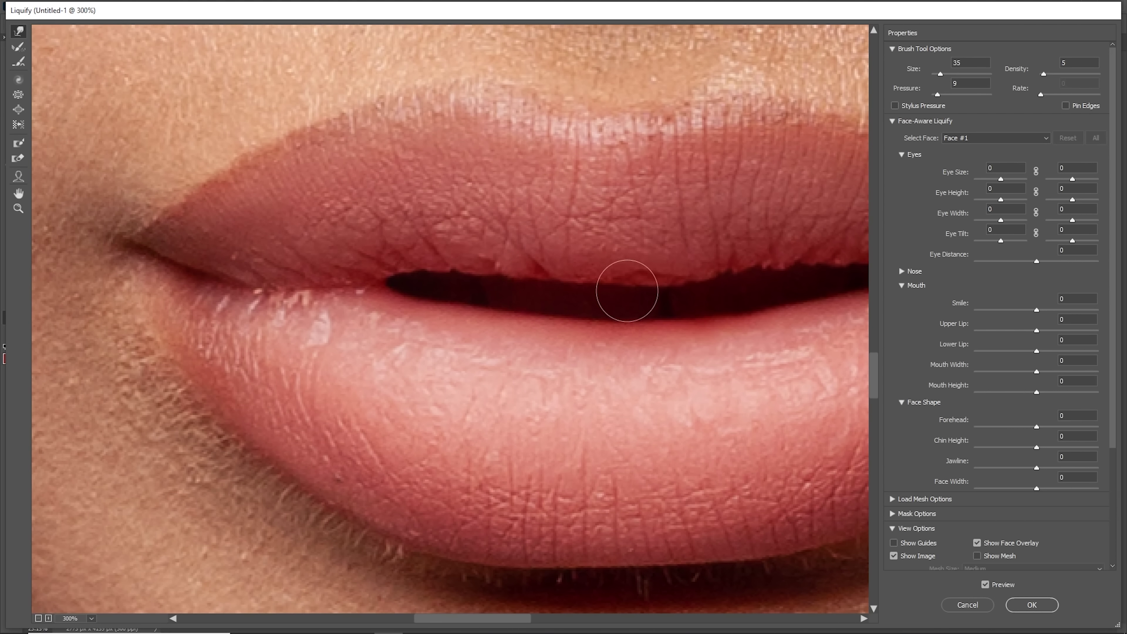
Touch up the remaining bumps on the upper lip's inner edge right of center with Forward Warp at sizes 20 to 40
left_click_drag(692, 305, 576, 287)
key("bracketright")
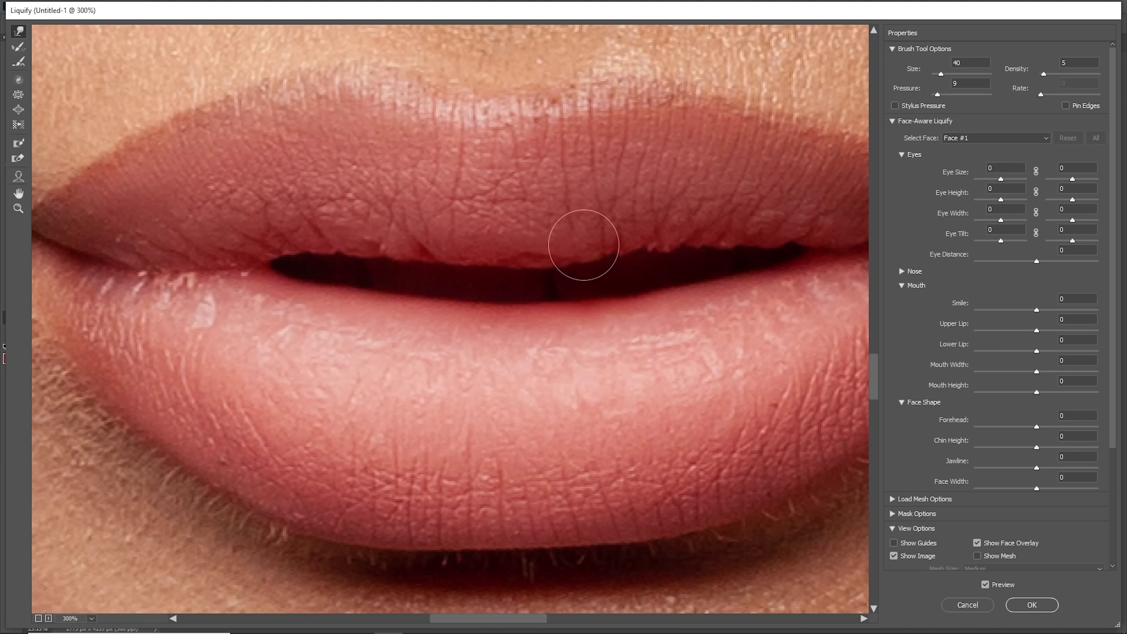
left_click_drag(584, 245, 518, 273)
key("bracketleft")
key("bracketleft")
key("bracketleft")
key("bracketleft")
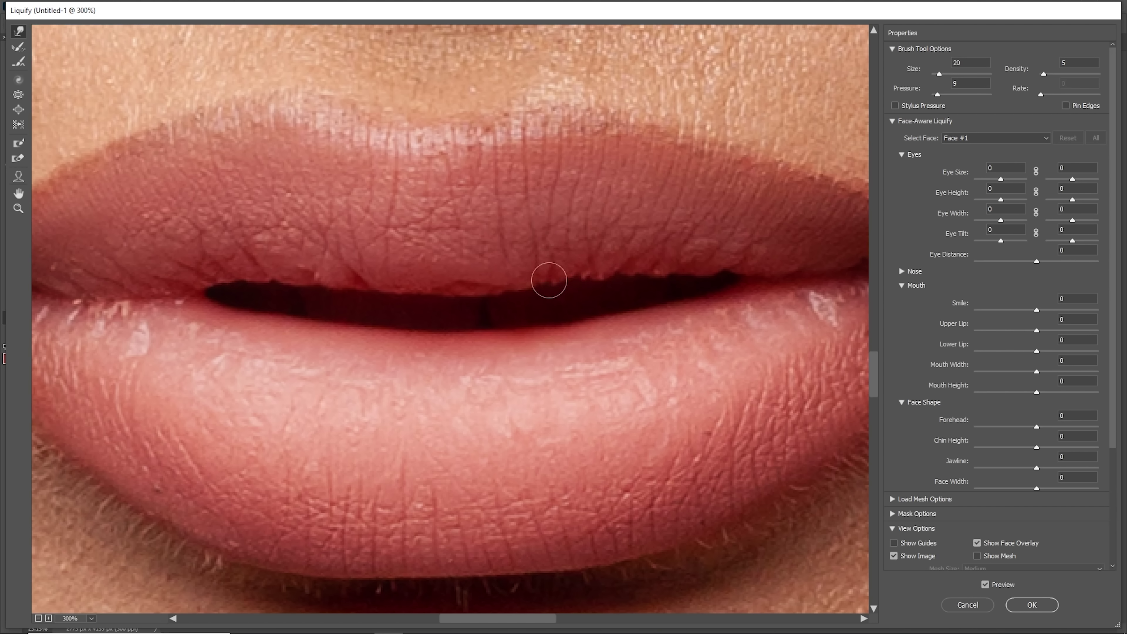
key("bracketright")
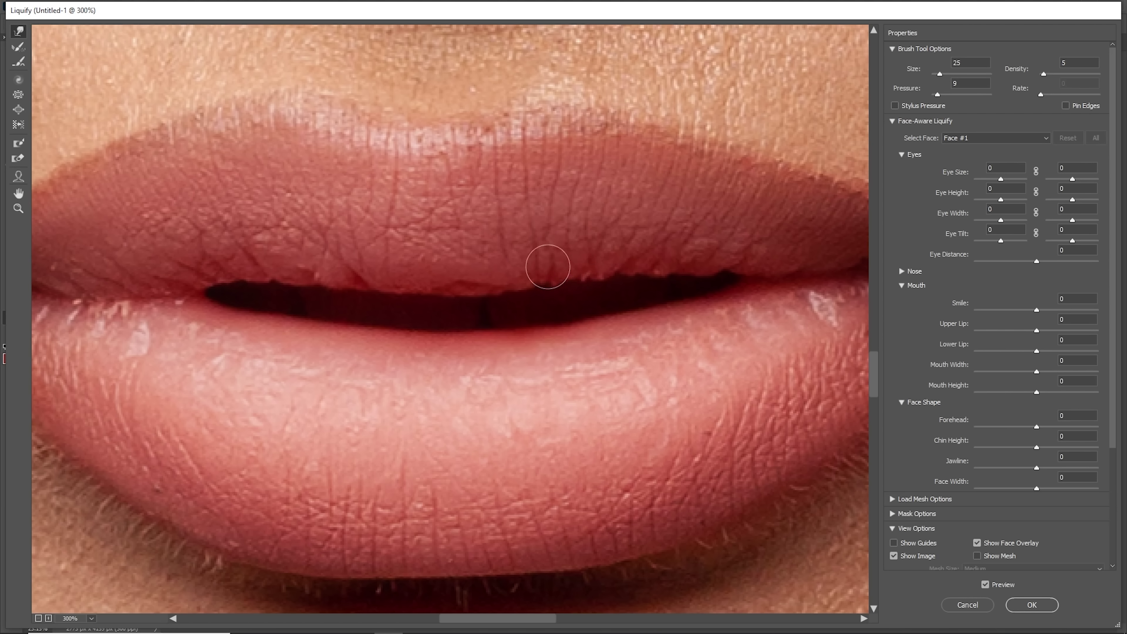
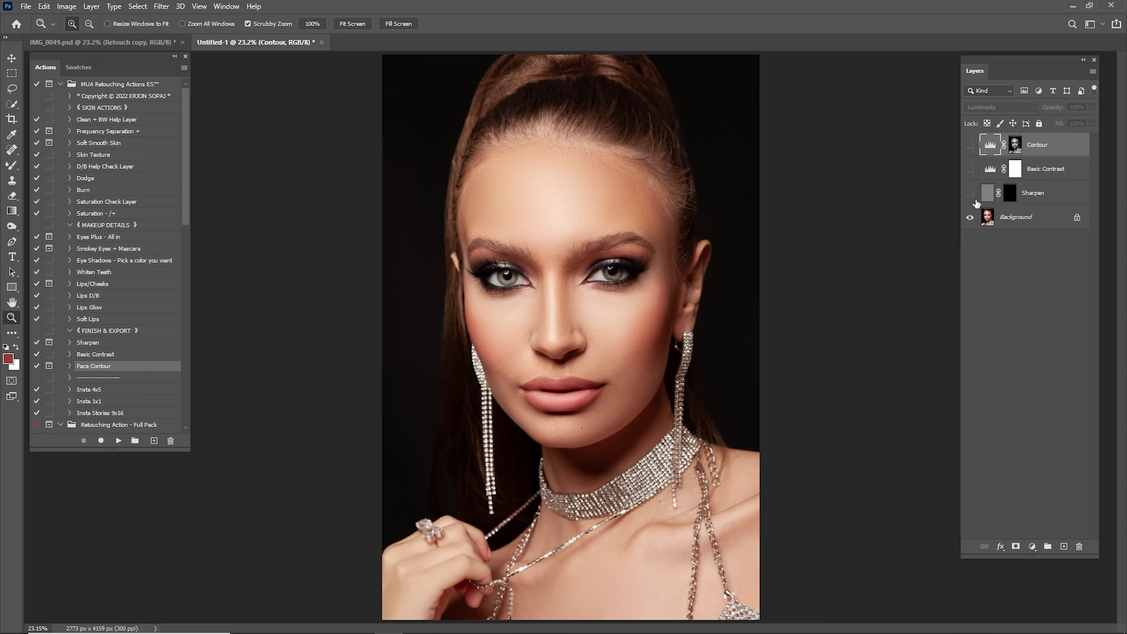
Show the Sharpen layer and invert its mask to white so the sharpening covers the whole image
left_click(969, 193)
left_click(1012, 199)
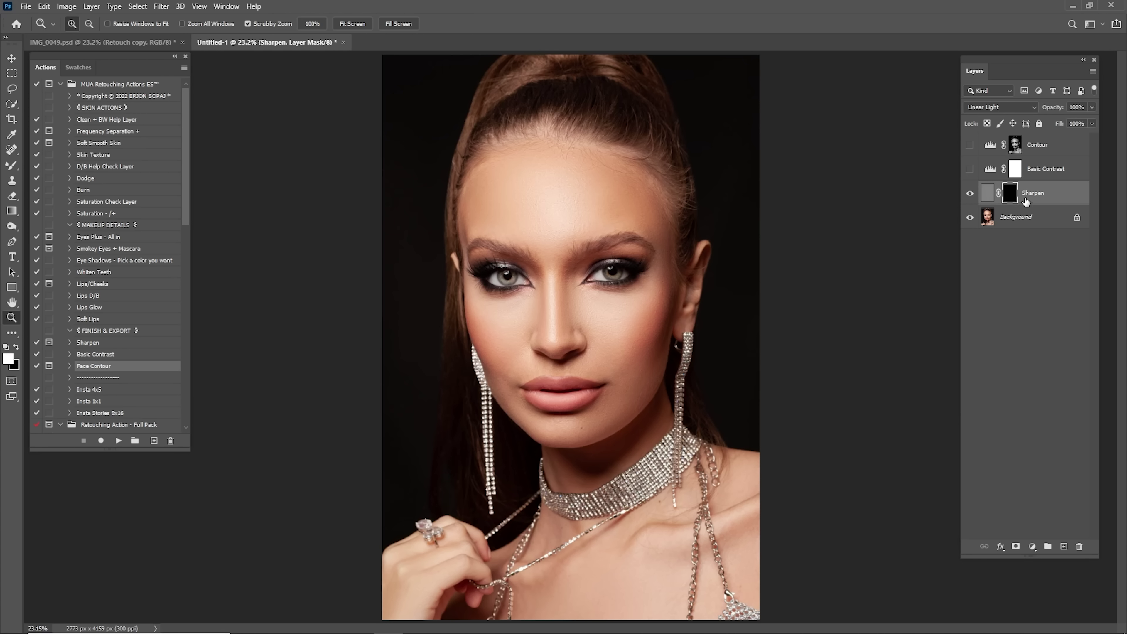
key("x")
key("ctrl+i")
Compare the face up close with and without the Sharpen layer
left_click_drag(580, 308, 625, 339)
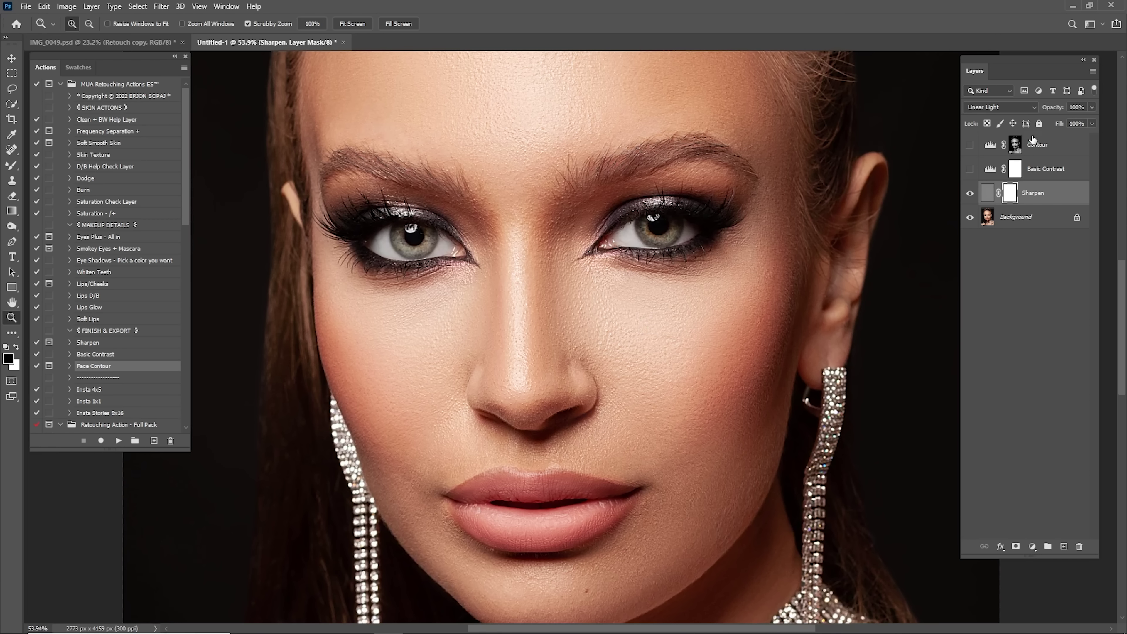
left_click(970, 192)
left_click(970, 192)
left_click(970, 193)
left_click(970, 193)
Set the Sharpen layer's opacity to 25%
left_click(1081, 107)
type("3")
key("BackSpace")
key("BackSpace")
type("25")
key("Return")
key("ctrl+0")
Show the Basic Contrast layer and set its opacity to 20%
left_click(1034, 178)
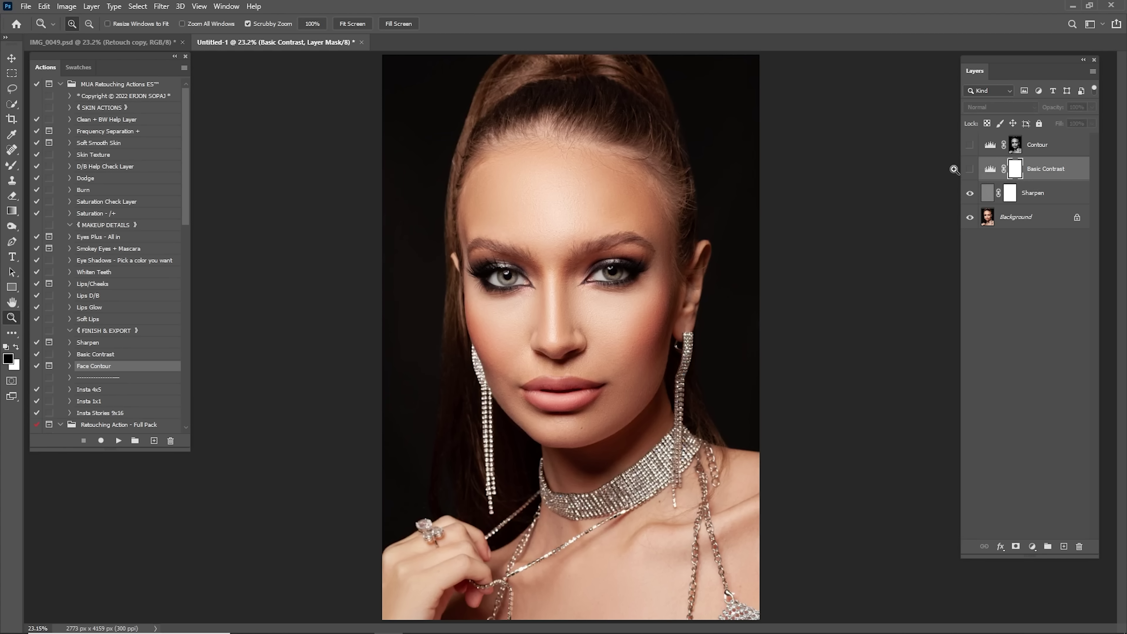
left_click(969, 168)
left_click(1081, 105)
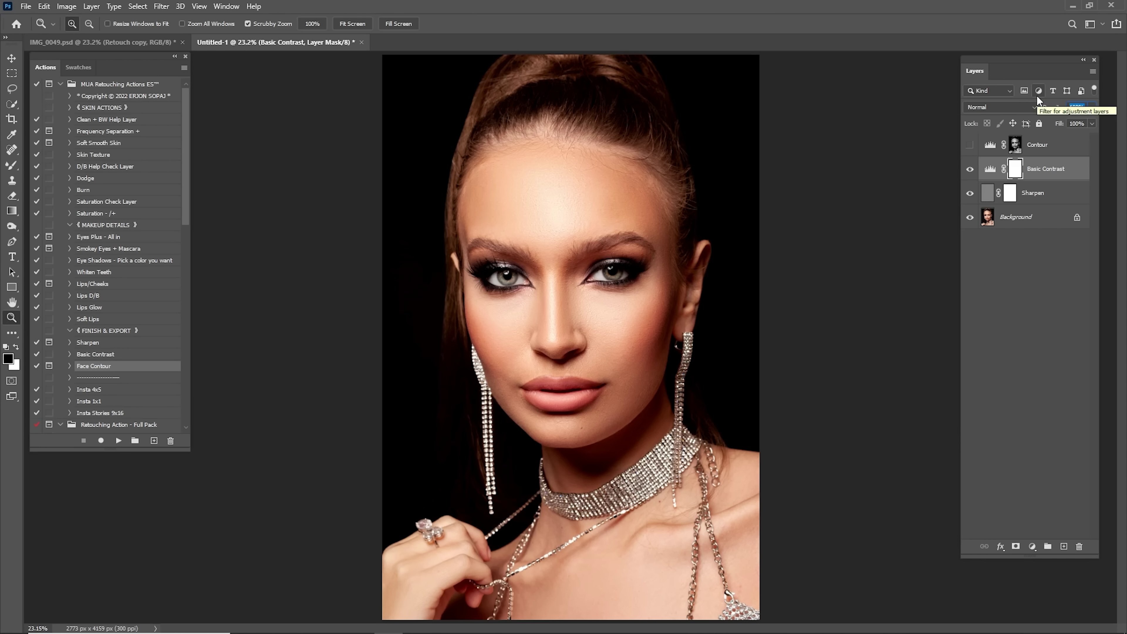
type("20")
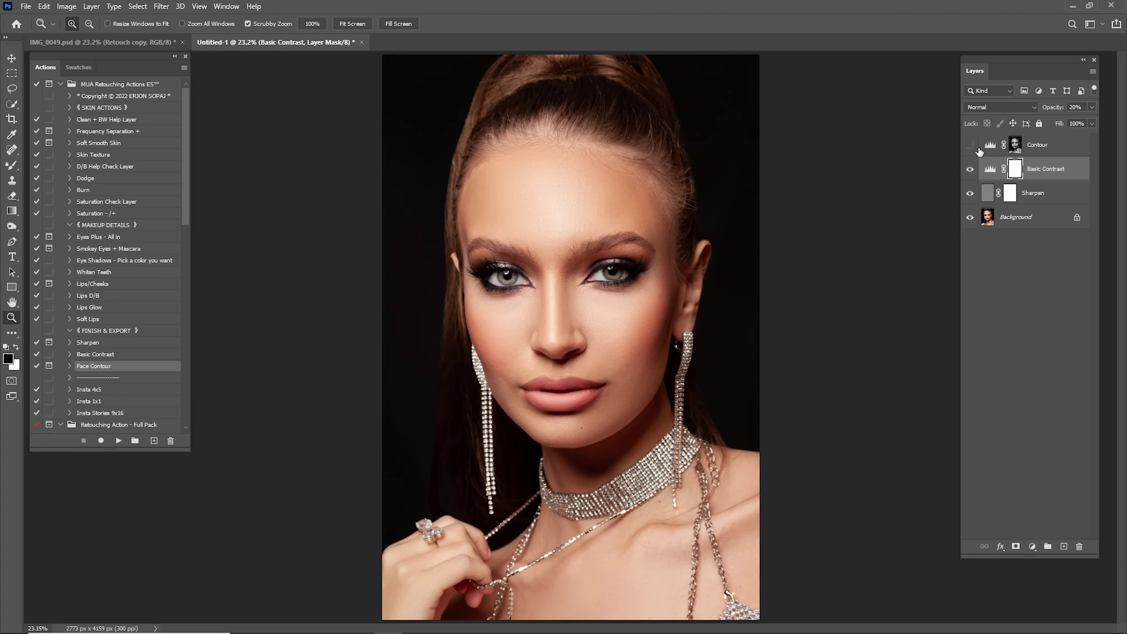
Show the Contour layer and set its Levels white input to 250, keeping the black input at 38
left_click(970, 144)
left_click(1047, 146)
double_click(990, 144)
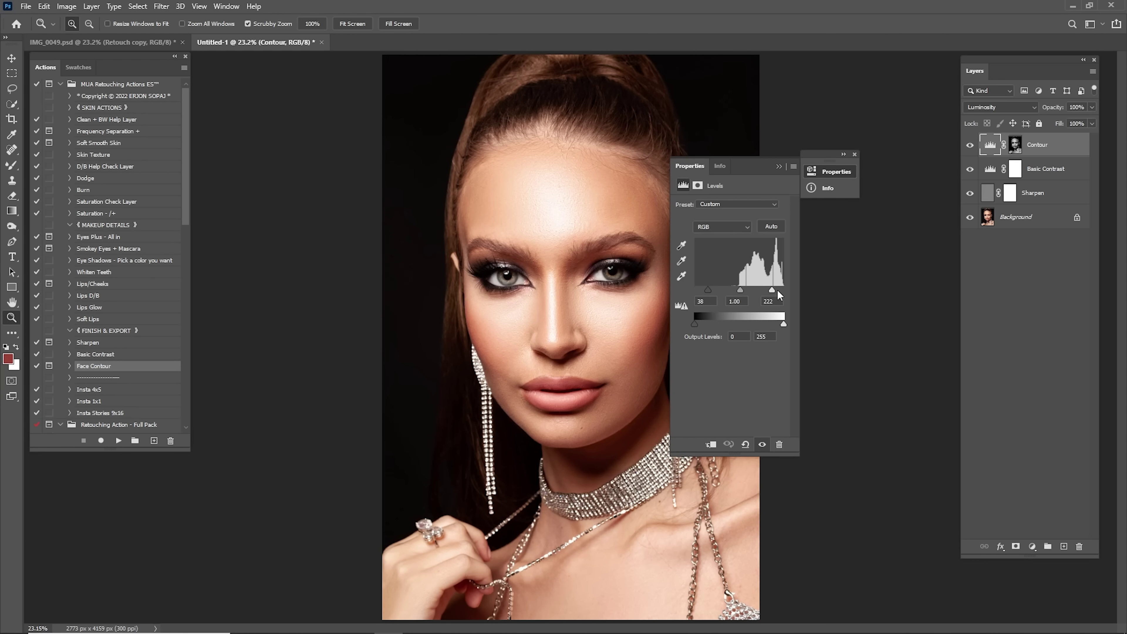
left_click_drag(705, 292, 701, 292)
left_click_drag(771, 292, 779, 292)
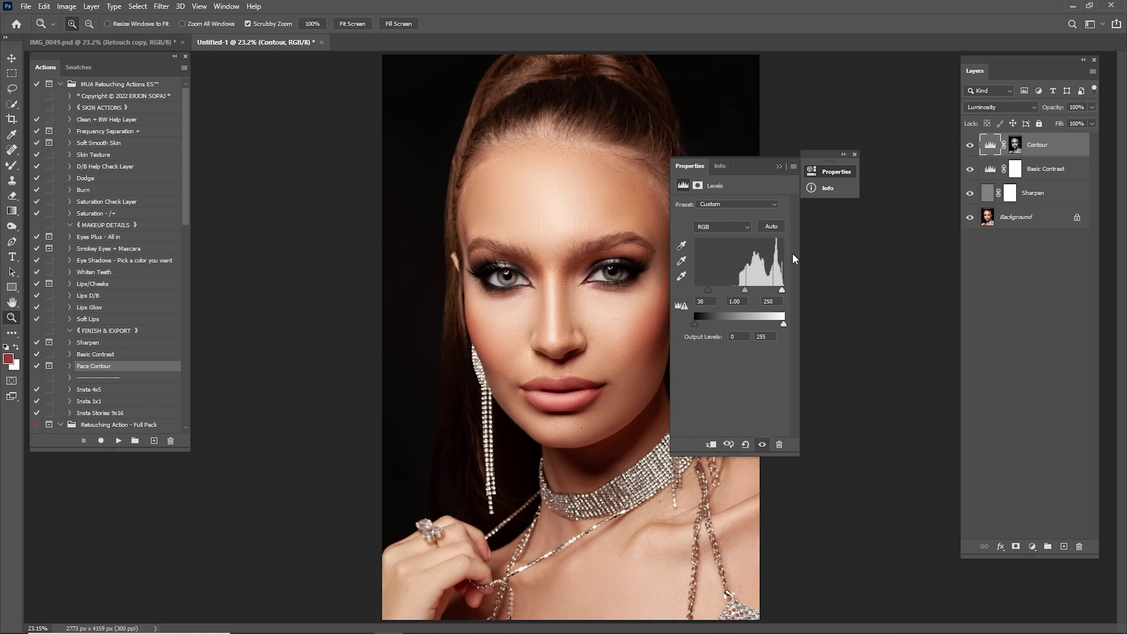
left_click(779, 167)
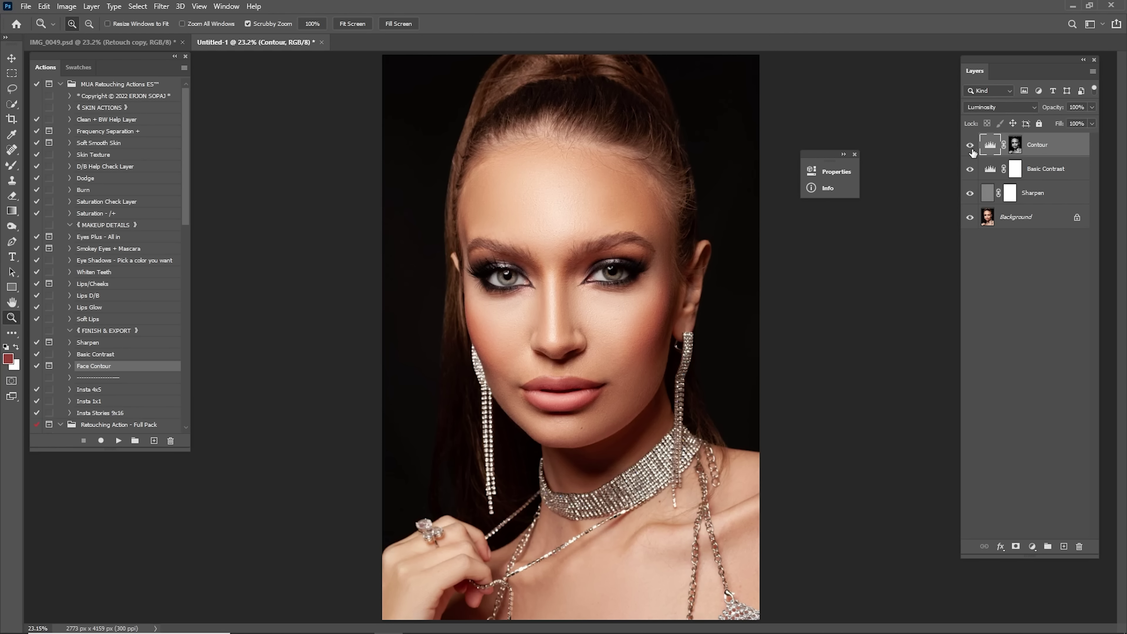
Set the Contour layer's opacity to 25% and merge all the finishing layers with the Background layer
left_click(970, 147)
type("25")
left_click(1026, 217, "shift")
right_click(1032, 192)
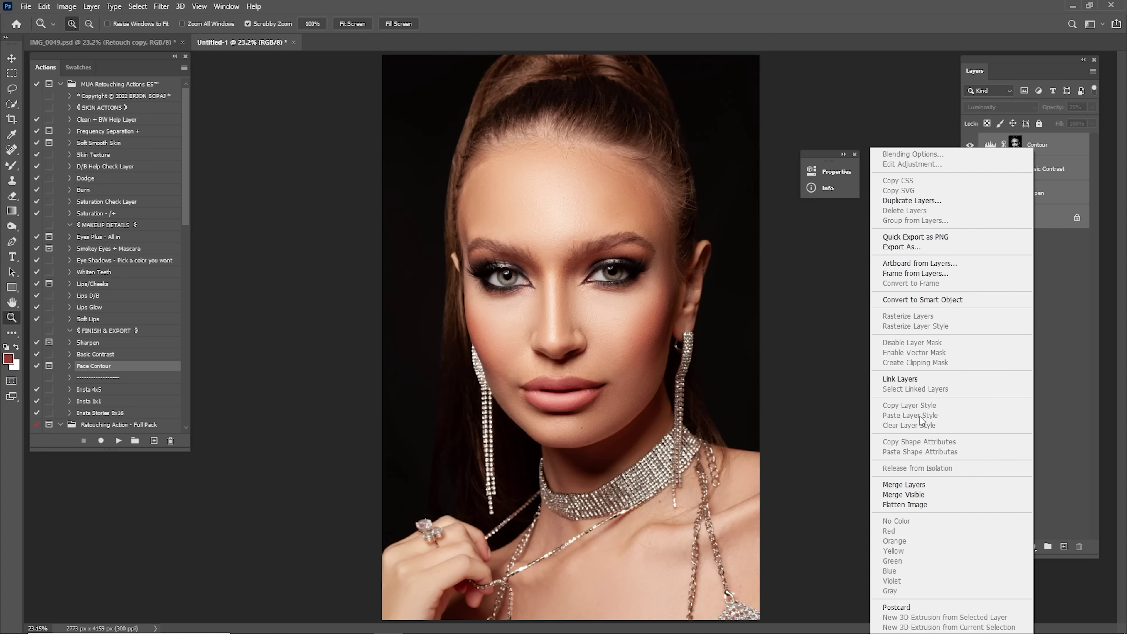
left_click(895, 485)
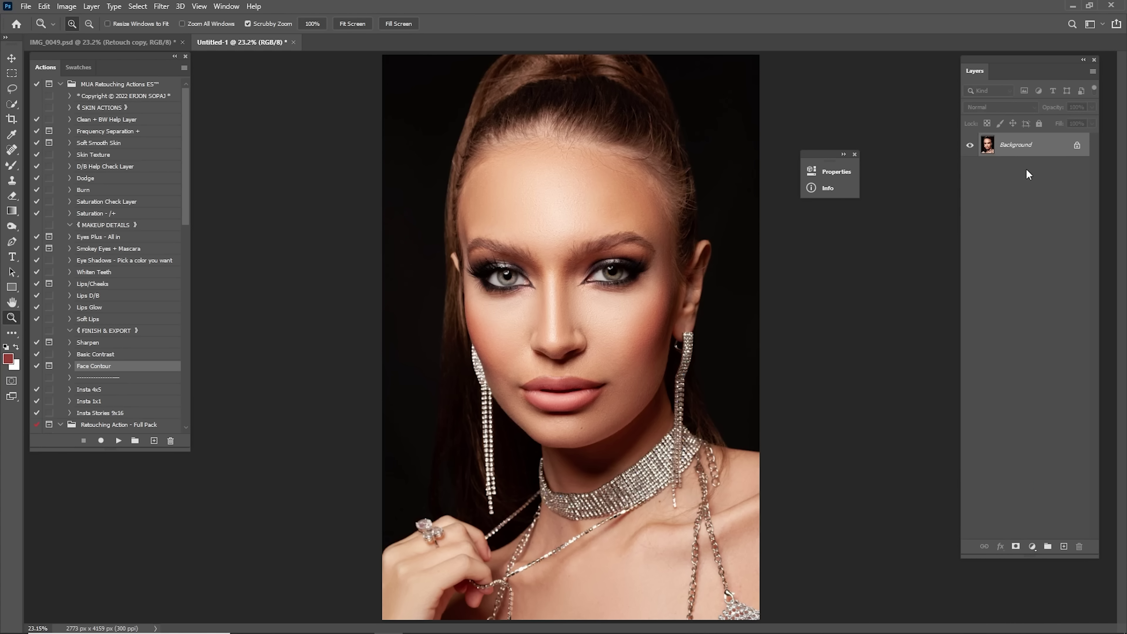
Duplicate the Background layer and move the copy into the IMG_0049.psd document
left_click_drag(1025, 145, 1063, 546)
key("v")
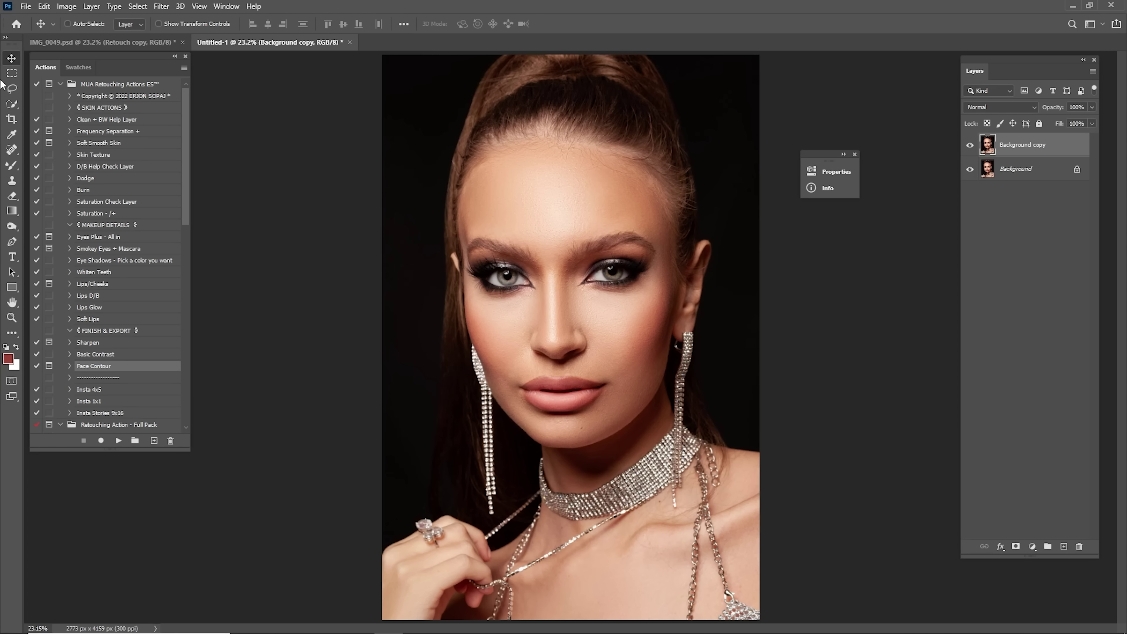
mouse_move(290, 88)
left_mouse_down()
mouse_move(191, 43)
mouse_move(150, 43)
mouse_move(204, 75)
left_mouse_up()
Compare the portrait in IMG_0049.psd with and without the Background copy layer
left_click(970, 173)
left_click(969, 173)
left_click(969, 173)
left_click(969, 174)
left_click(969, 173)
left_click(969, 171)
left_click(970, 170)
left_click(969, 170)
left_click(969, 170)
left_click(969, 171)
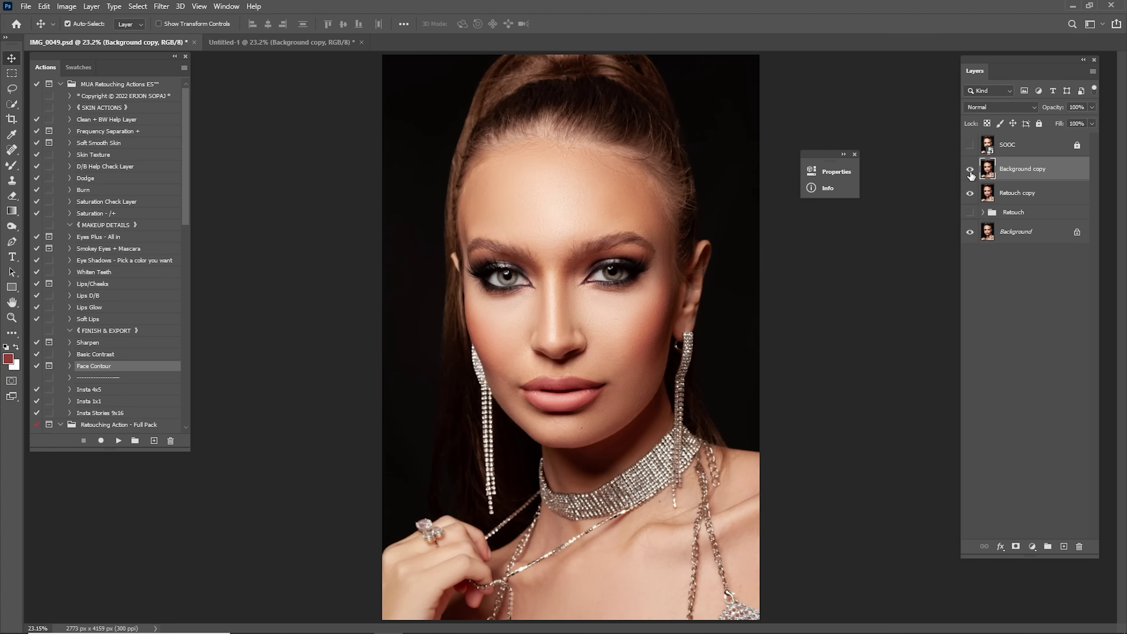
Merge the Background copy and Retouch copy layers into one layer
left_click(991, 201, "shift")
right_click(1017, 180)
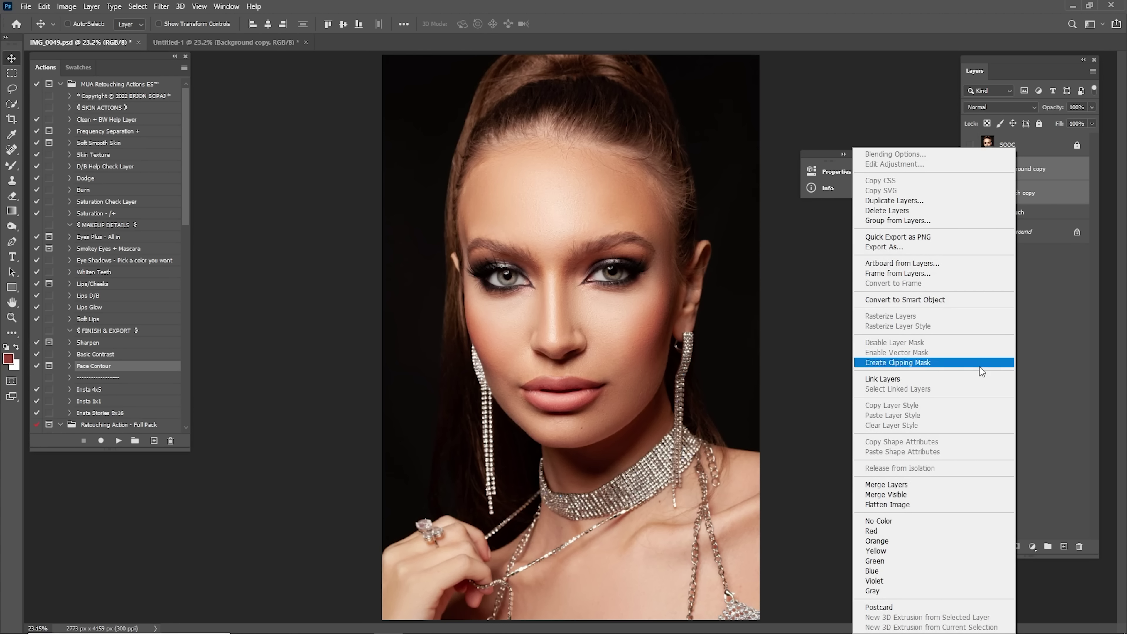
left_click(913, 483)
Compare the original SOOC layer with the finished retouch
left_click(970, 146)
left_click(970, 145)
left_click(970, 145)
left_click(970, 146)
left_click(970, 146)
left_click(970, 145)
left_click(970, 146)
left_click(970, 145)
left_click(971, 147)
left_click(971, 147)
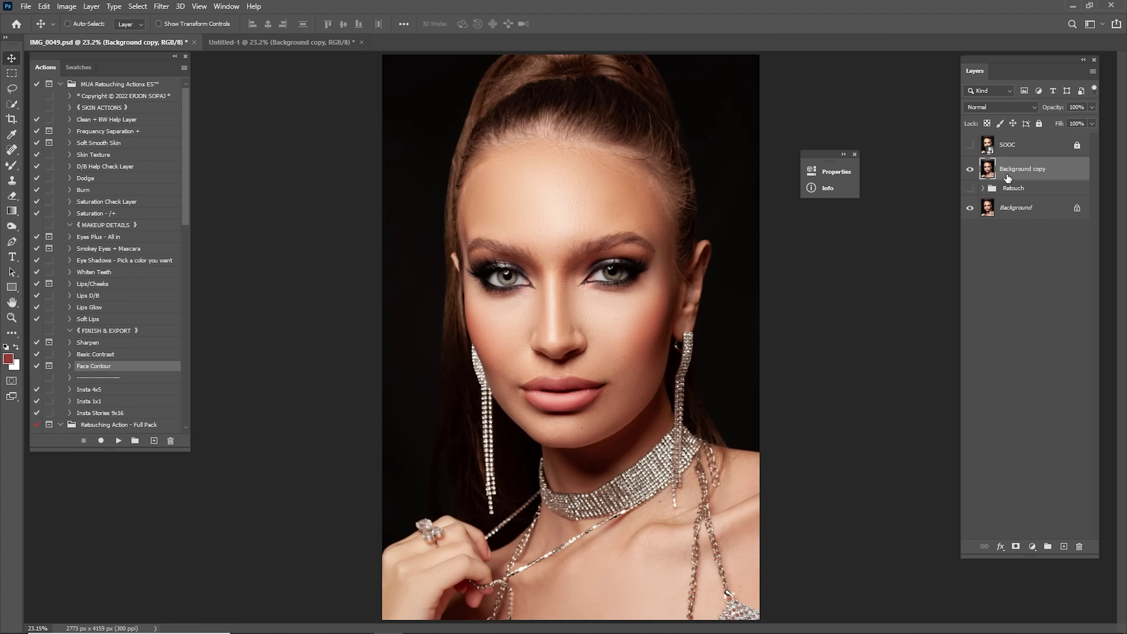
Return to the Untitled-1 document and delete its Background copy layer
left_click(316, 43)
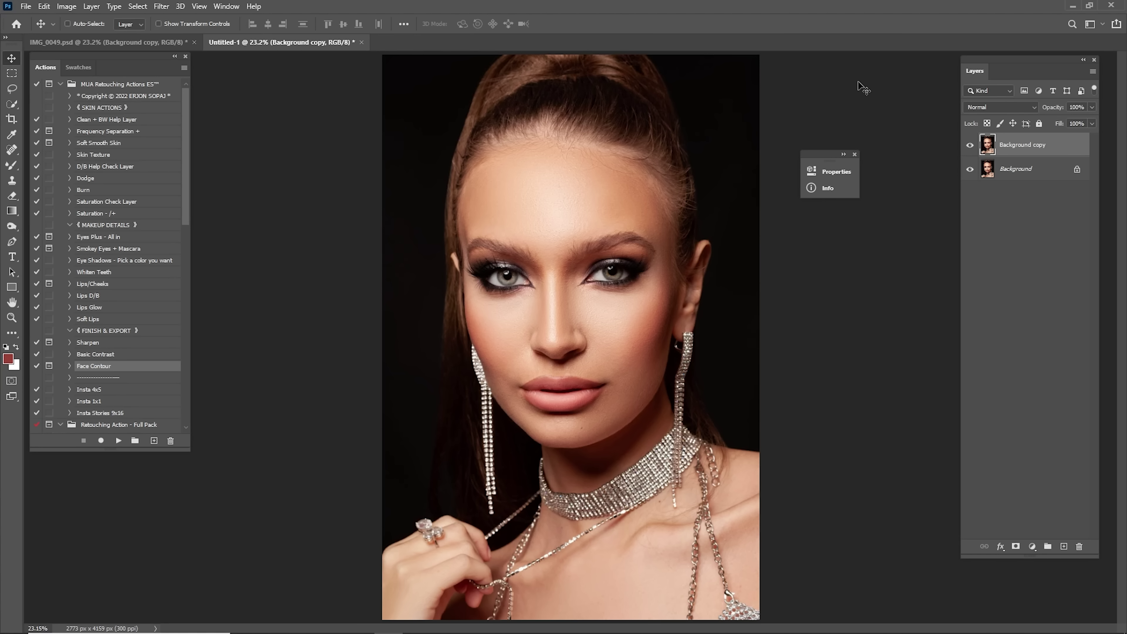
key("Delete")
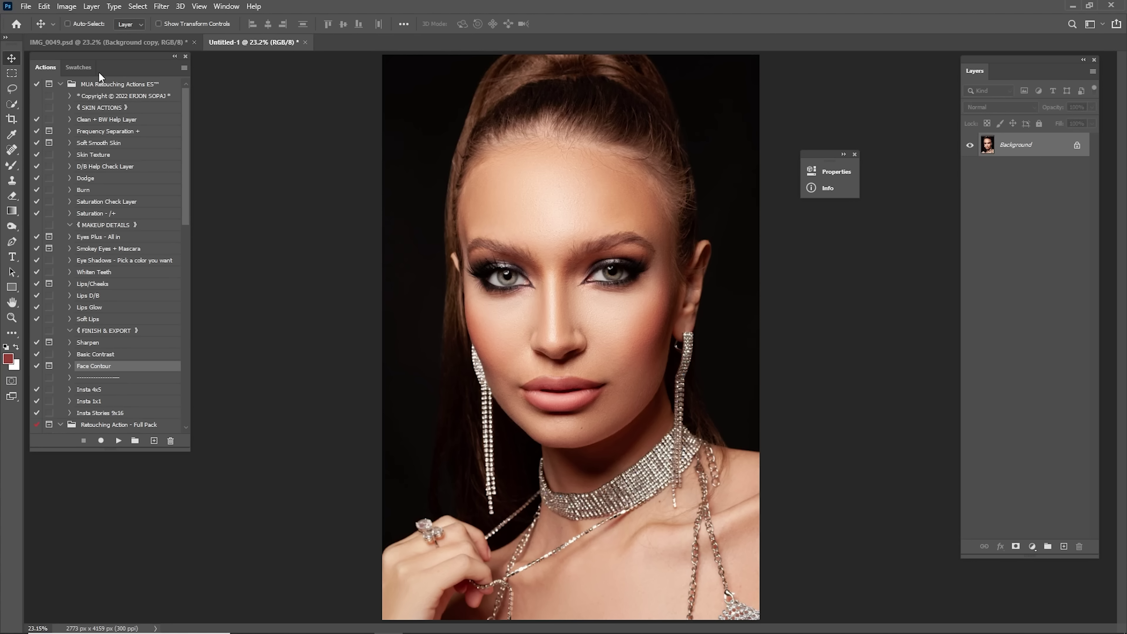
Collapse the MUA Retouching Actions and Full Pack action sets and expand the Color Grade - White Skin set
left_click(60, 84)
left_click(60, 96)
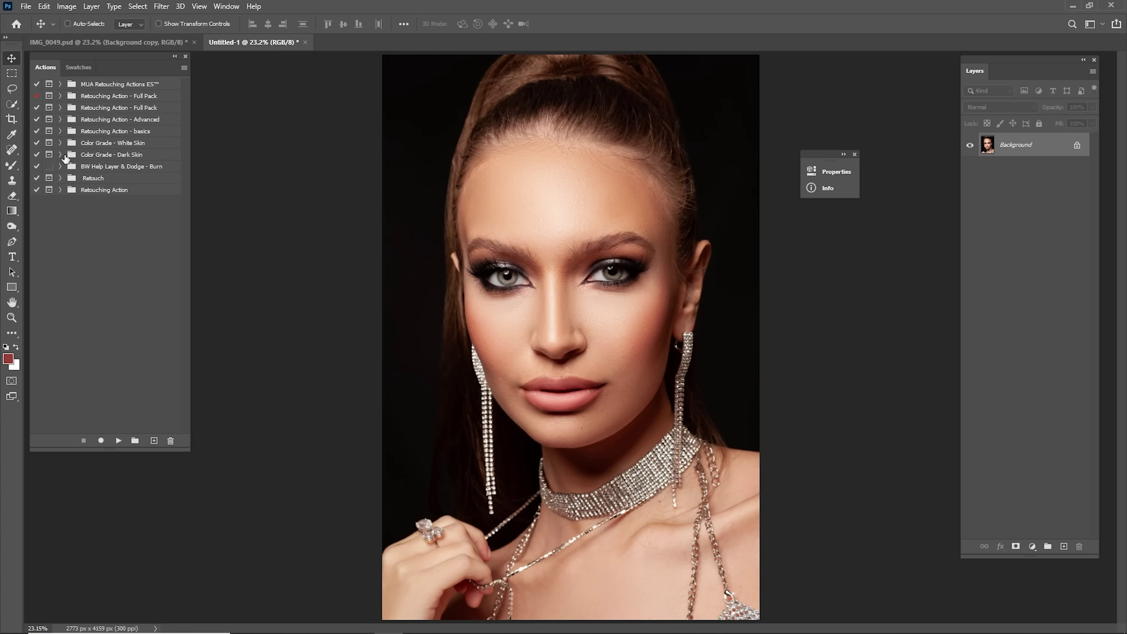
left_click(61, 143)
Try the CG 1 color grade action on the portrait and delete its layer group
left_click(110, 155)
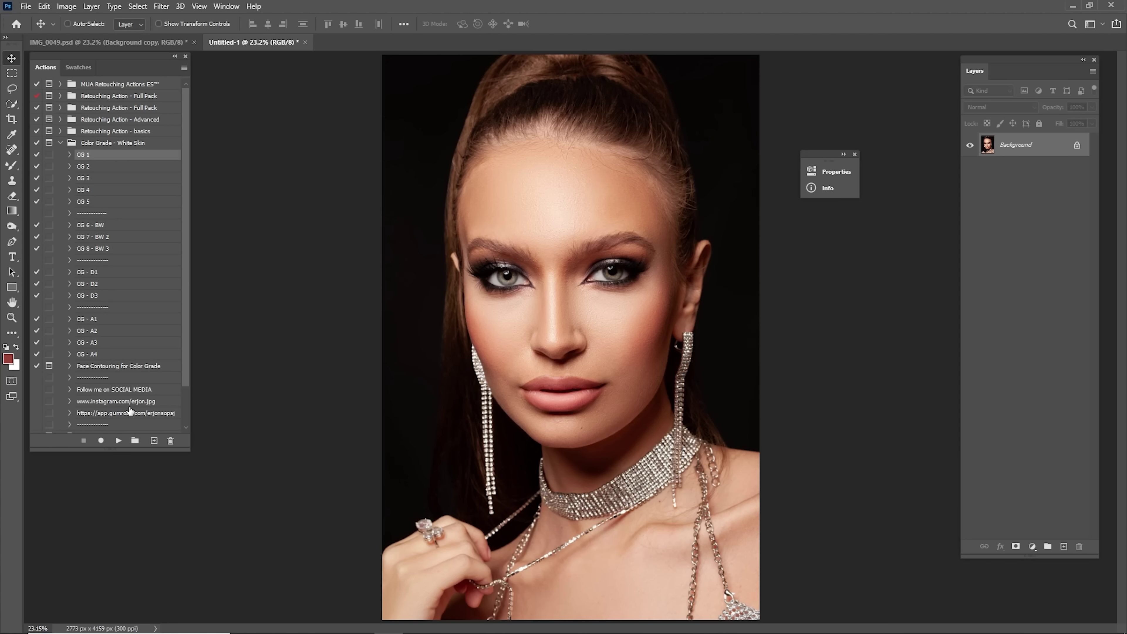
left_click(118, 441)
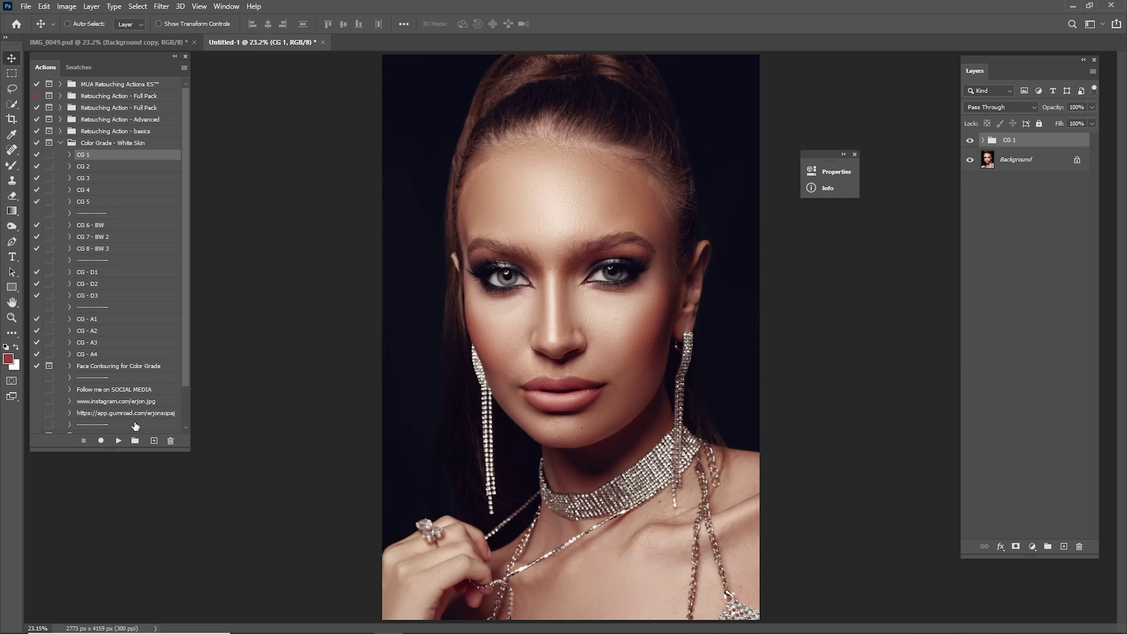
key("Delete")
Try the CG 2 and CG 3 color grade actions on the portrait, deleting each layer group
left_click(89, 168)
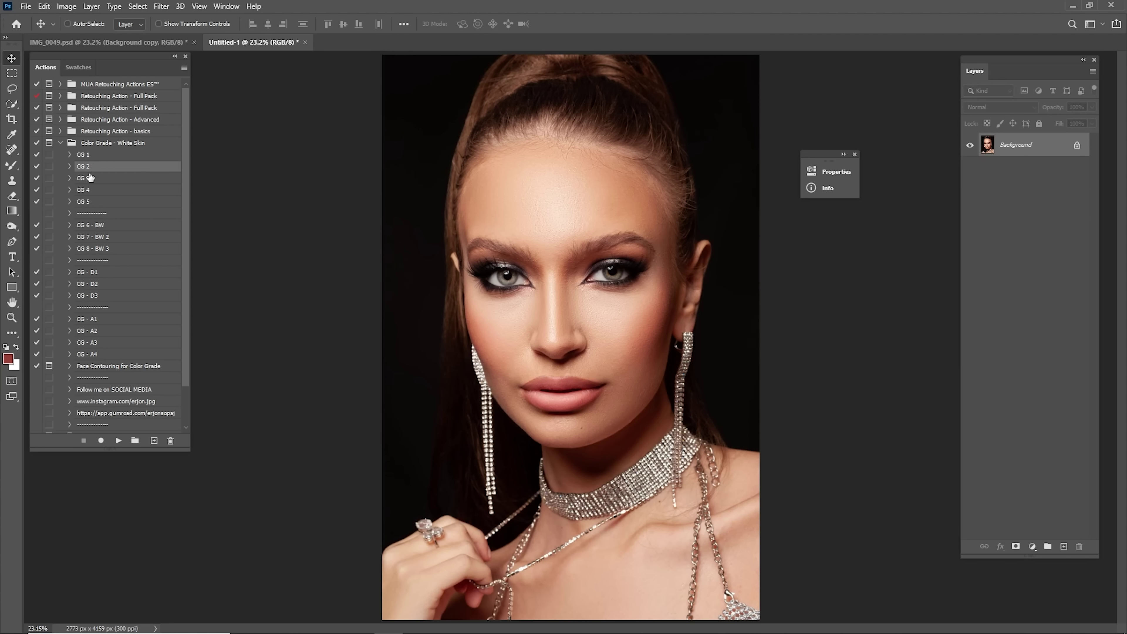
left_click(118, 440)
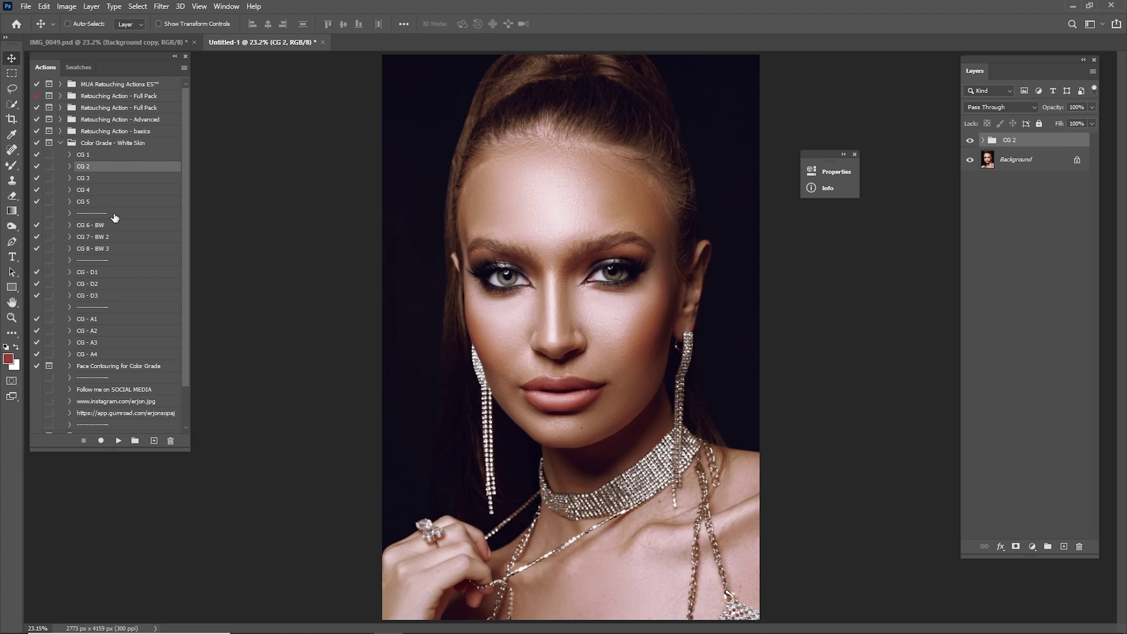
key("Delete")
left_click(95, 179)
left_click(118, 440)
key("Delete")
Compare the CG 4, CG - D2 and CG - D3 color grades on the portrait and settle on CG 4
left_click(91, 191)
left_click(118, 440)
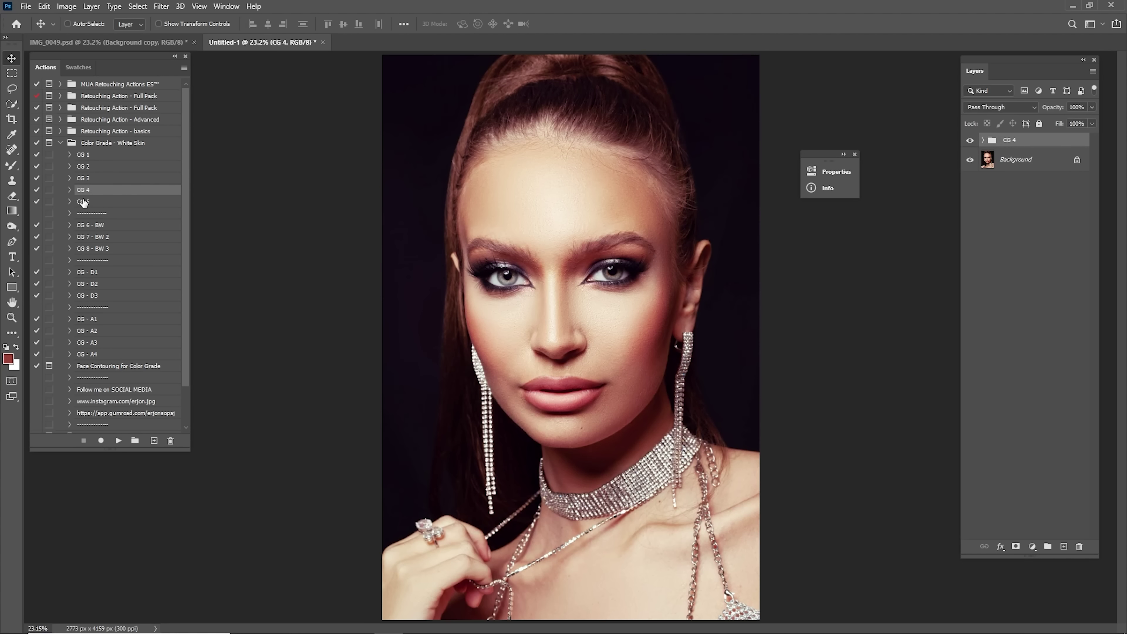
left_click(95, 286)
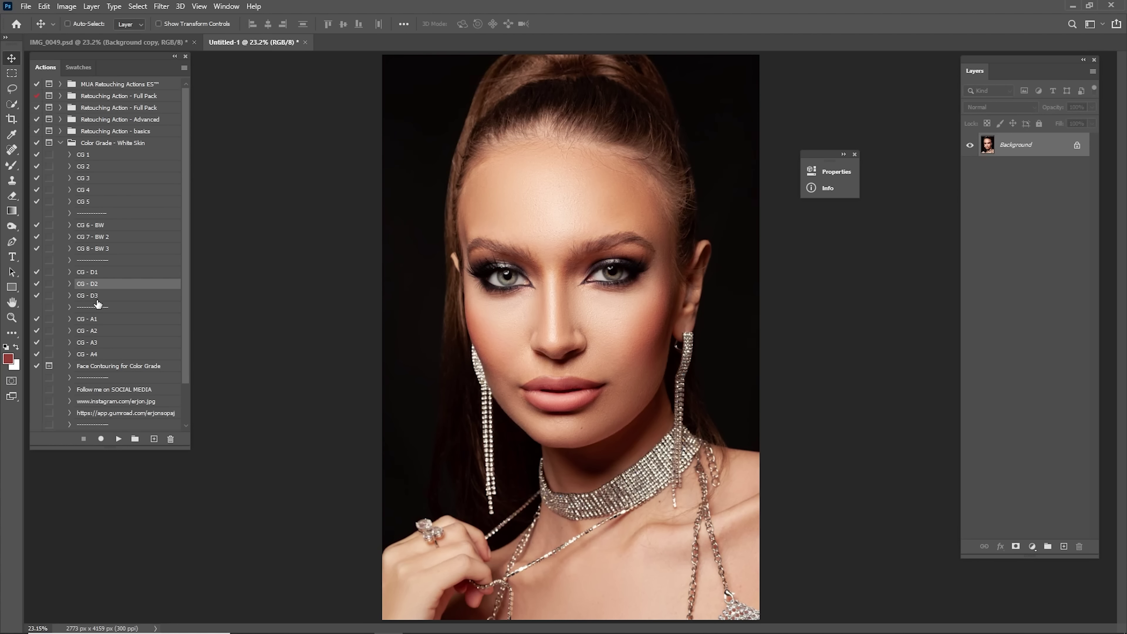
left_click(94, 297)
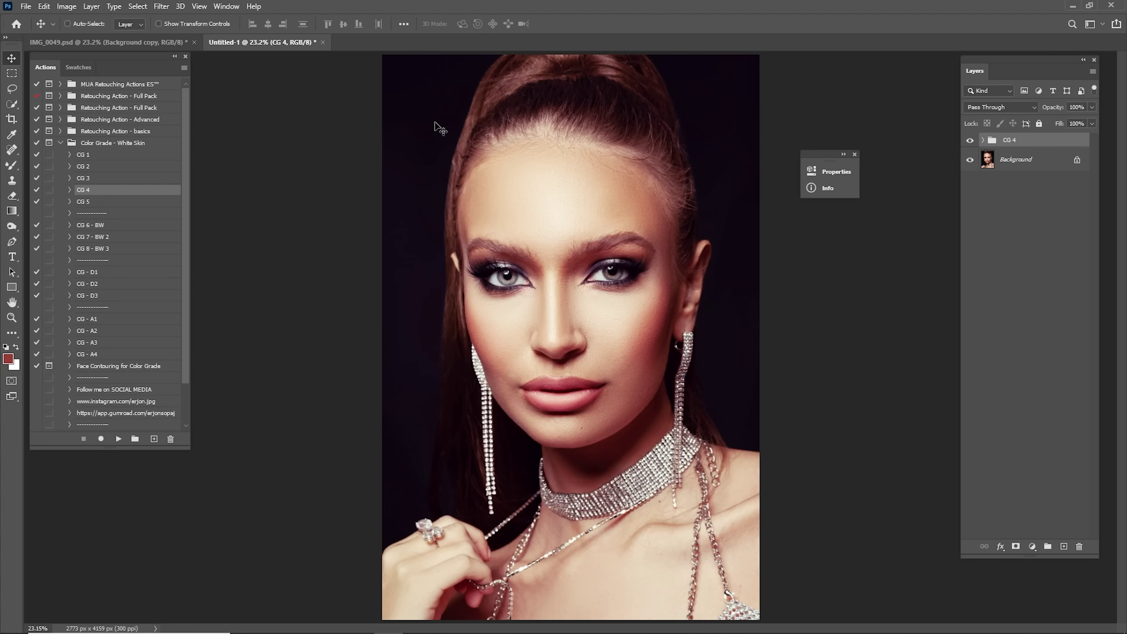
Switch to IMG_0049.psd, expand the CG 4 group and hide all its adjustment layers except Black & White 1
left_click(173, 41)
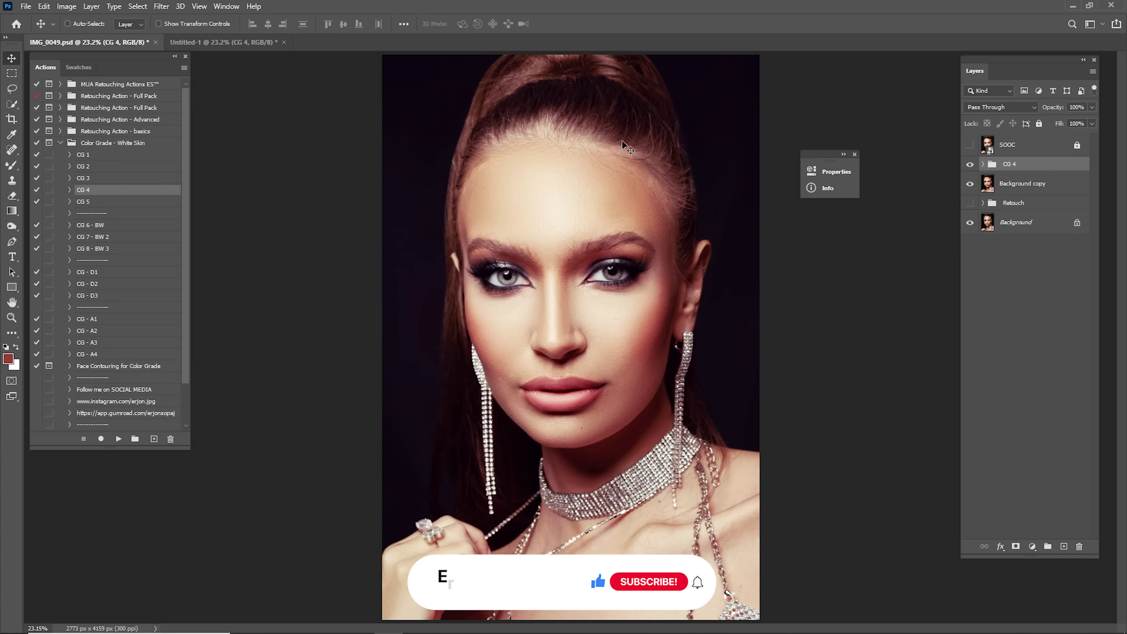
left_click(983, 164)
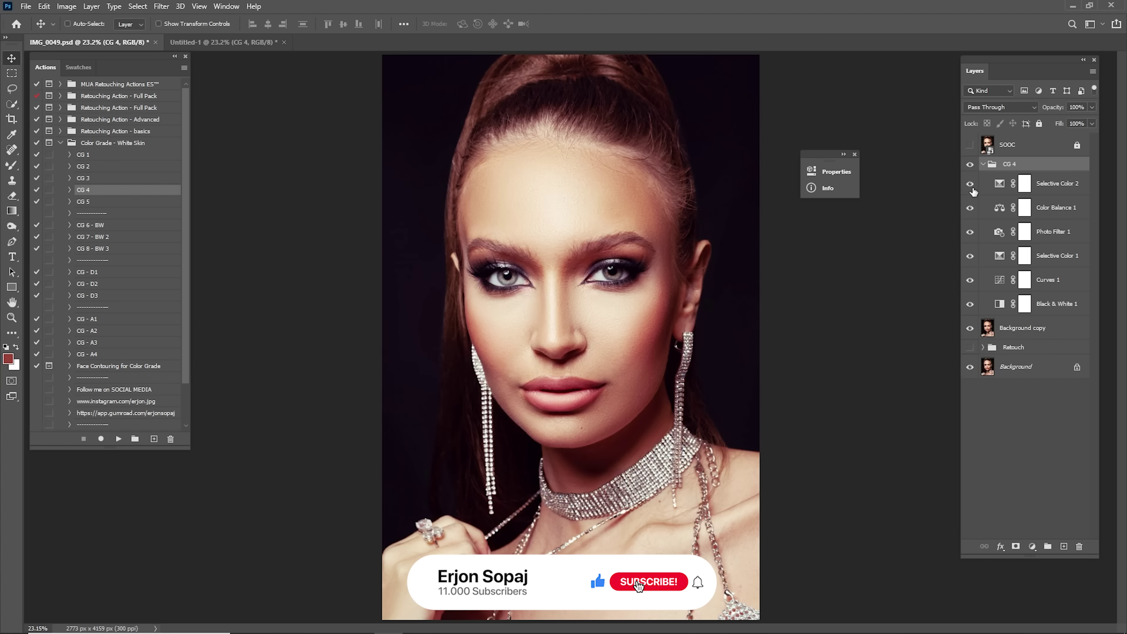
left_click(970, 304)
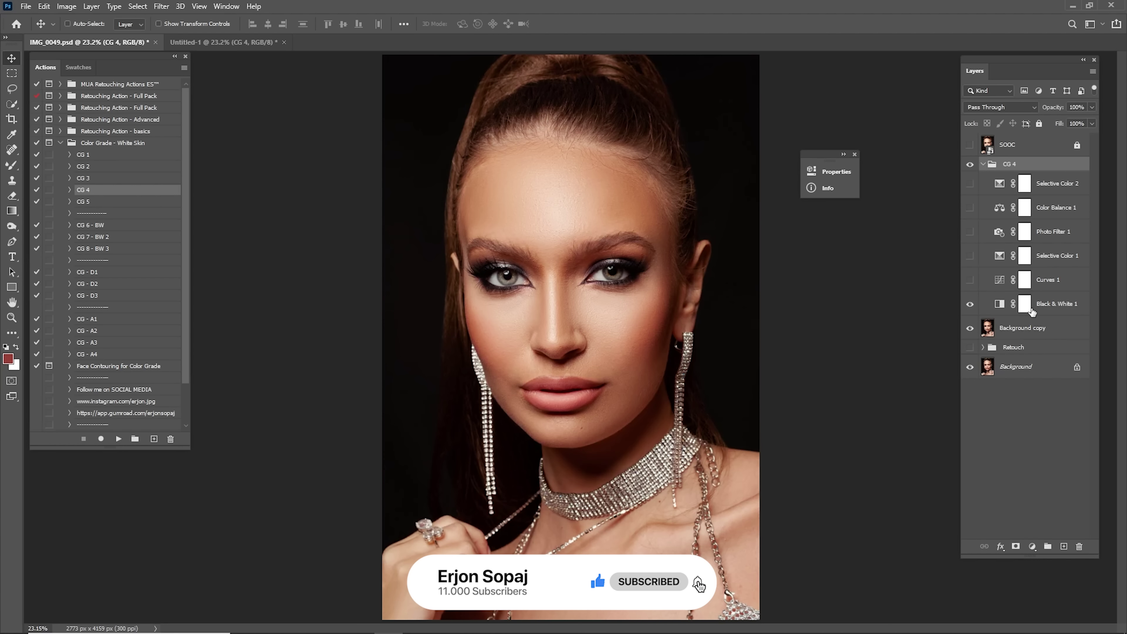
Compare the portrait with and without Black & White 1 and set that layer's opacity to 10%
left_click(995, 297)
left_click(970, 306)
left_click(970, 306)
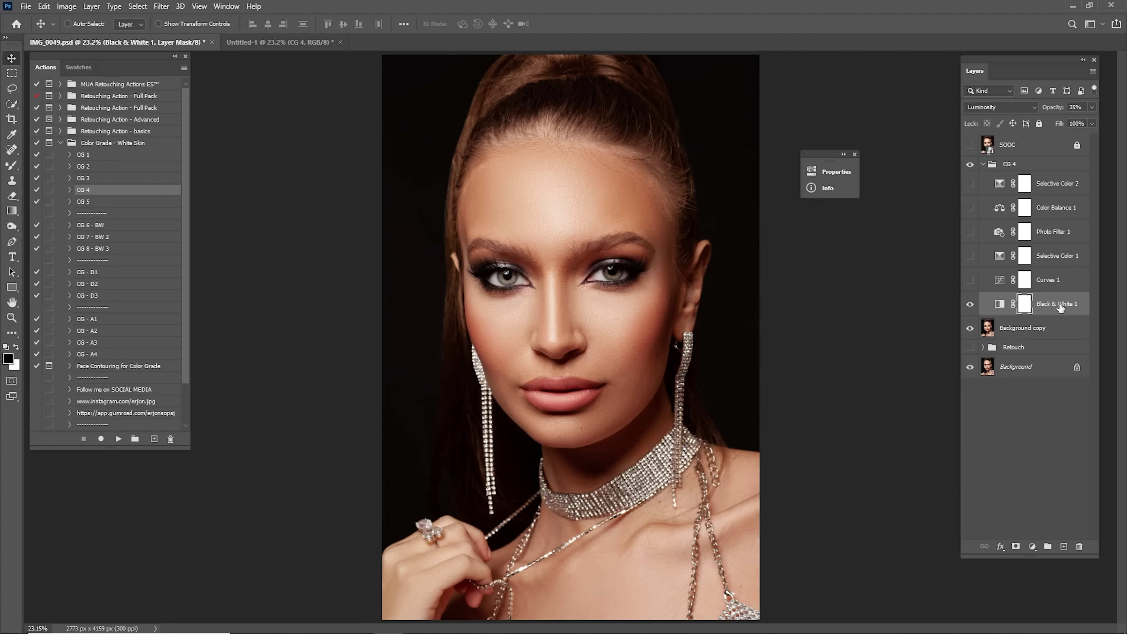
key("1")
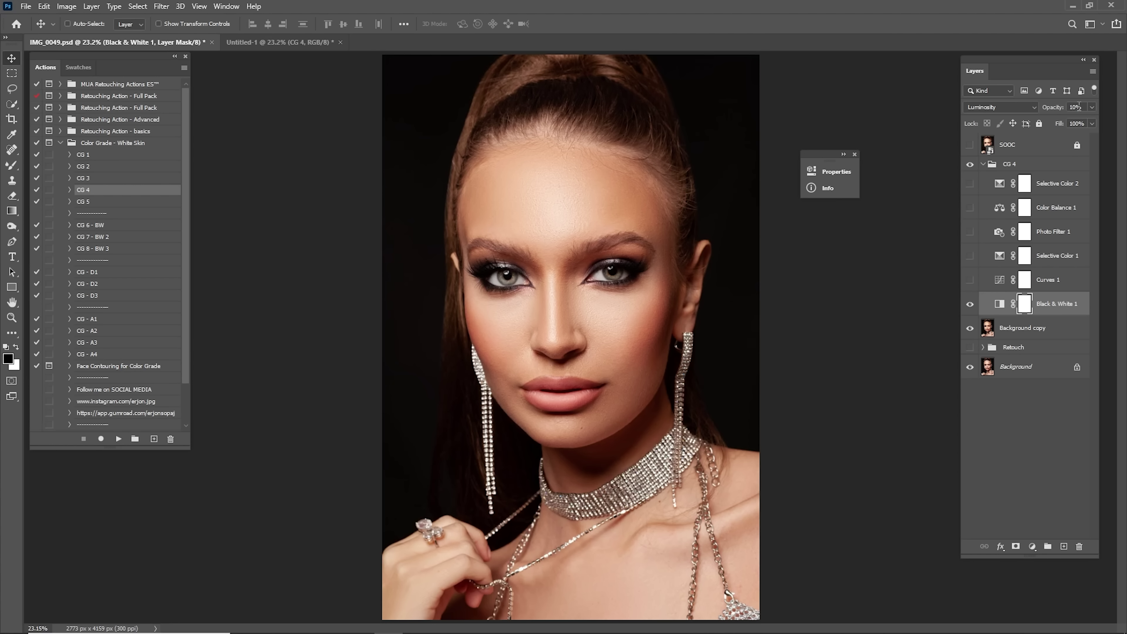
Show the Curves 1 and Selective Color 1 layers in the CG 4 group, comparing the portrait with and without Curves 1
left_click(969, 280)
left_click(1023, 278)
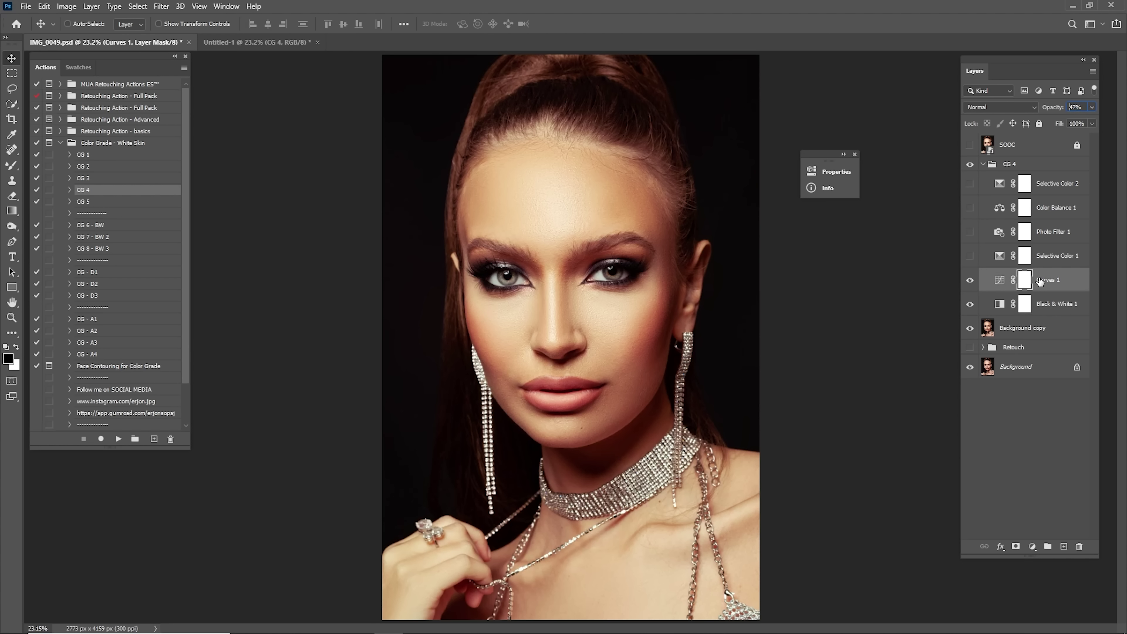
left_click(969, 282)
left_click(969, 282)
left_click(970, 255)
left_click(1023, 257)
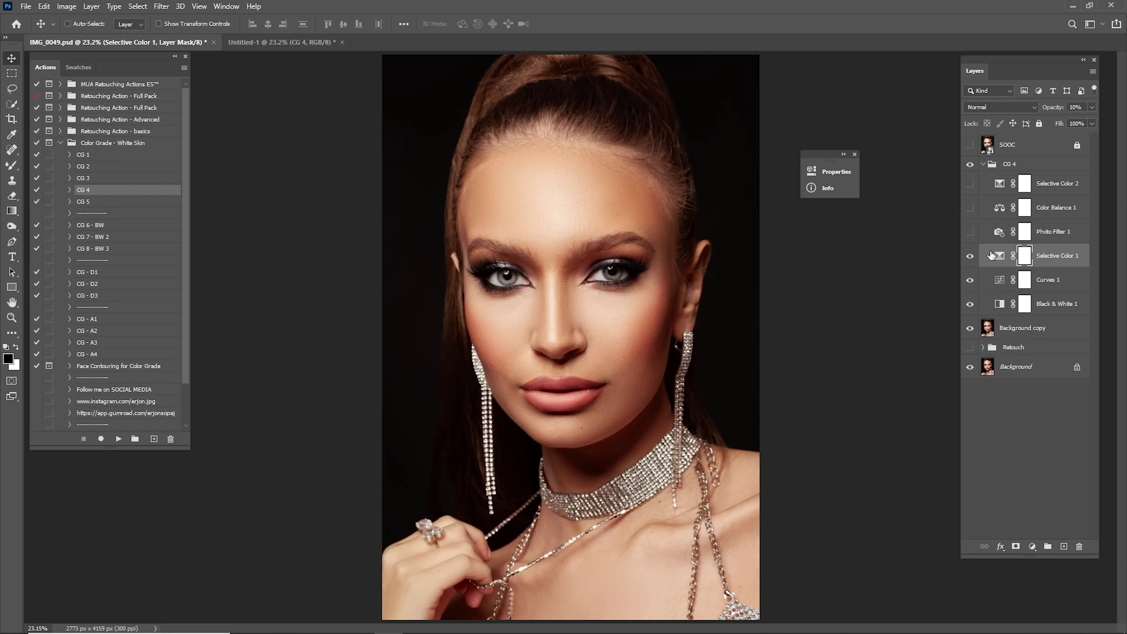
Show the Photo Filter 1 layer, try a different opacity for it and undo that change
left_click(970, 232)
left_click(1024, 233)
left_click_drag(1048, 109, 1117, 118)
key("ctrl+z")
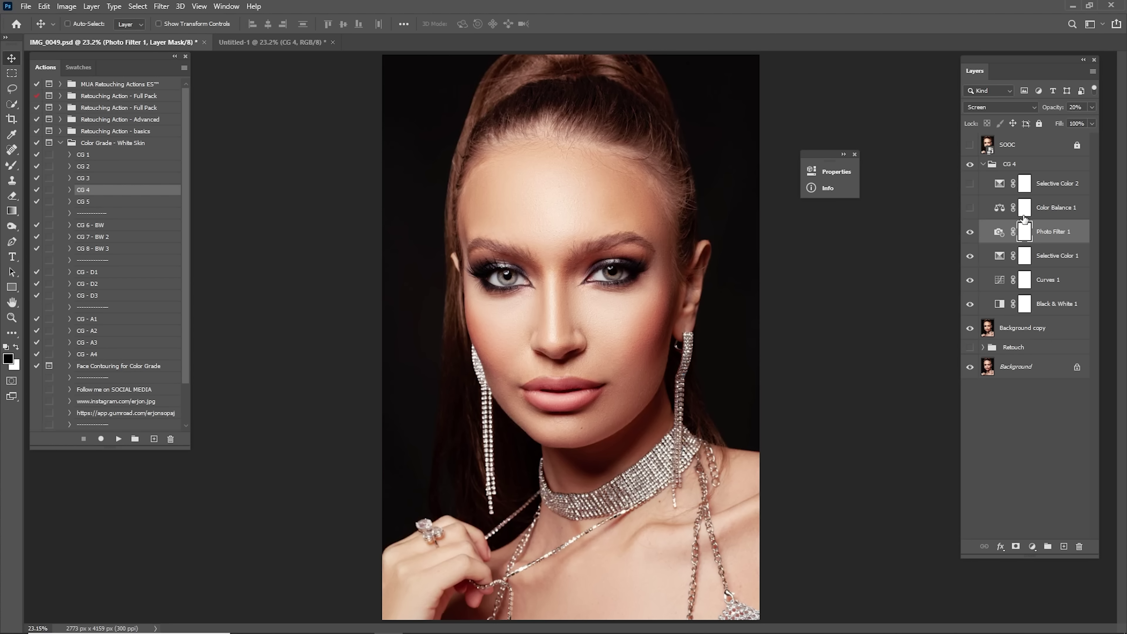
Show the Color Balance 1 layer and compare the portrait with and without it
left_click(969, 208)
left_click(1043, 212)
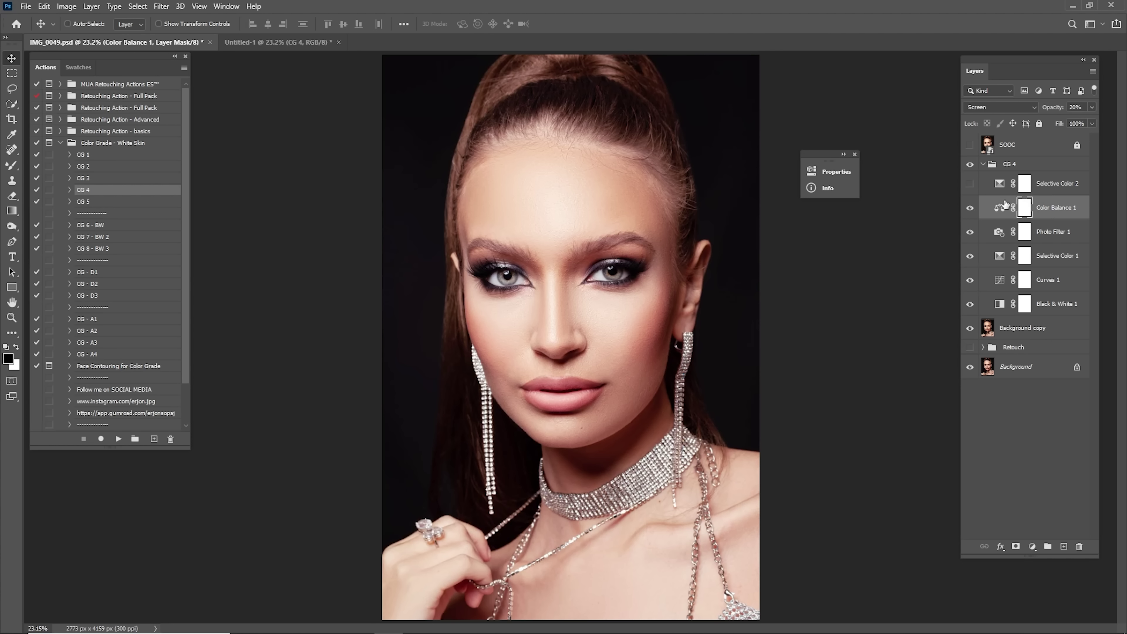
left_click(969, 209)
left_click(969, 208)
Show the Selective Color 2 layer and set its opacity to 10%
left_click(969, 183)
left_click(1018, 191)
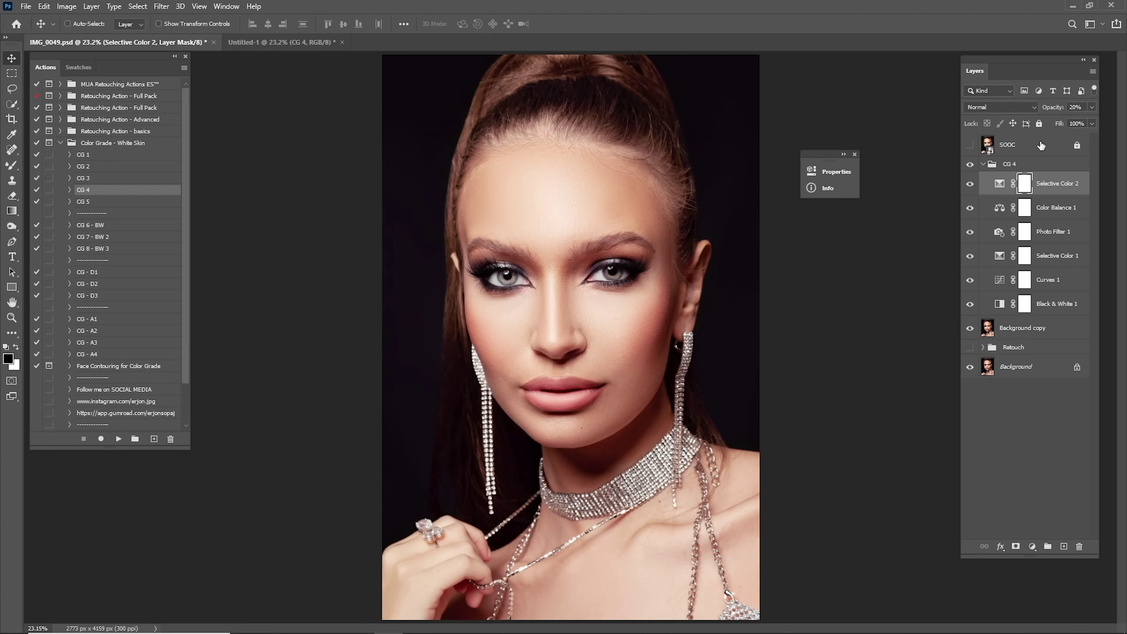
left_click_drag(1050, 110, 1125, 116)
key("1")
Collapse the CG 4 group, compare the portrait with and without it, and set the group's opacity to 60%
left_click(983, 164)
left_click(970, 164)
left_click(970, 164)
left_click(970, 165)
left_click(970, 164)
left_click(1083, 108)
type("60")
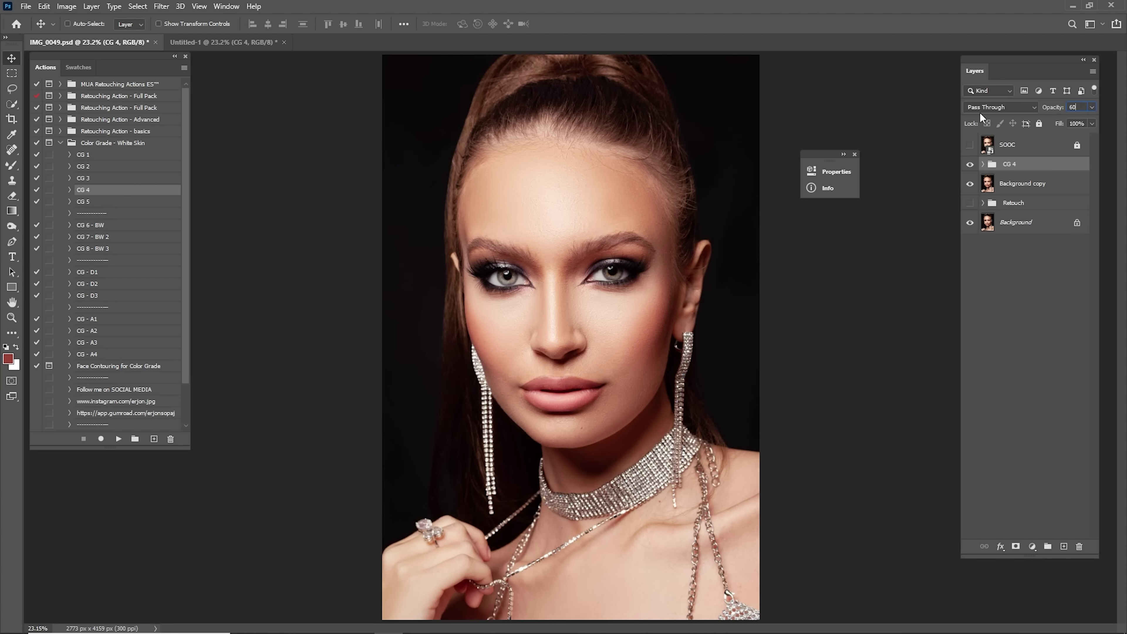
key("Return")
Add a Color Balance layer above Background copy with Highlights at about -2 Cyan/Red and -15 Yellow/Blue, and reduce its opacity
left_click(994, 186)
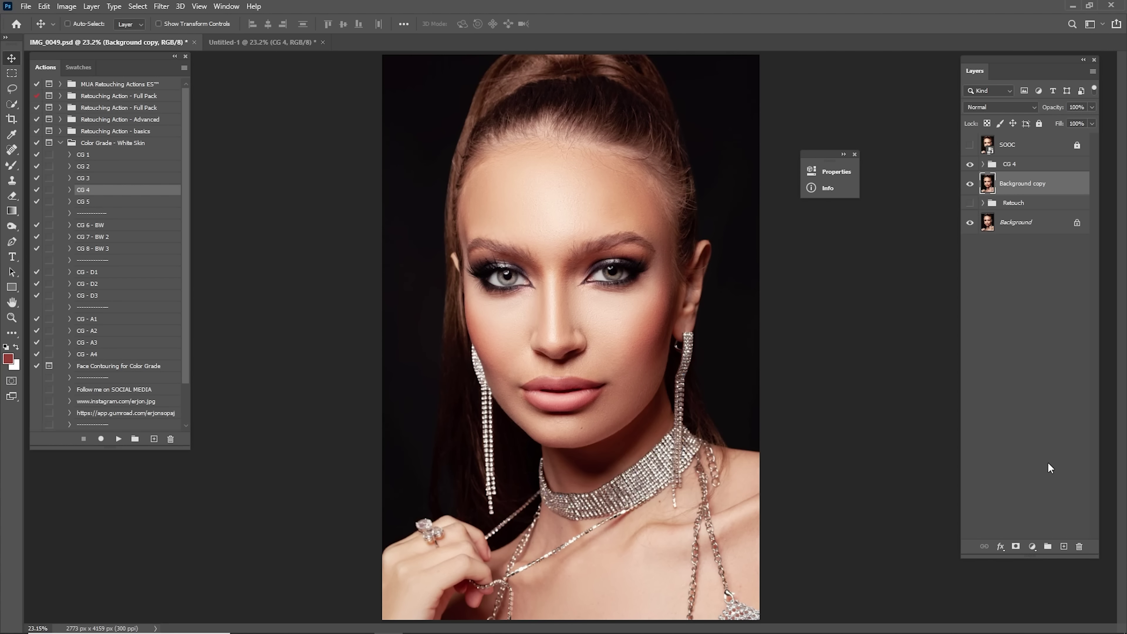
left_click(1032, 546)
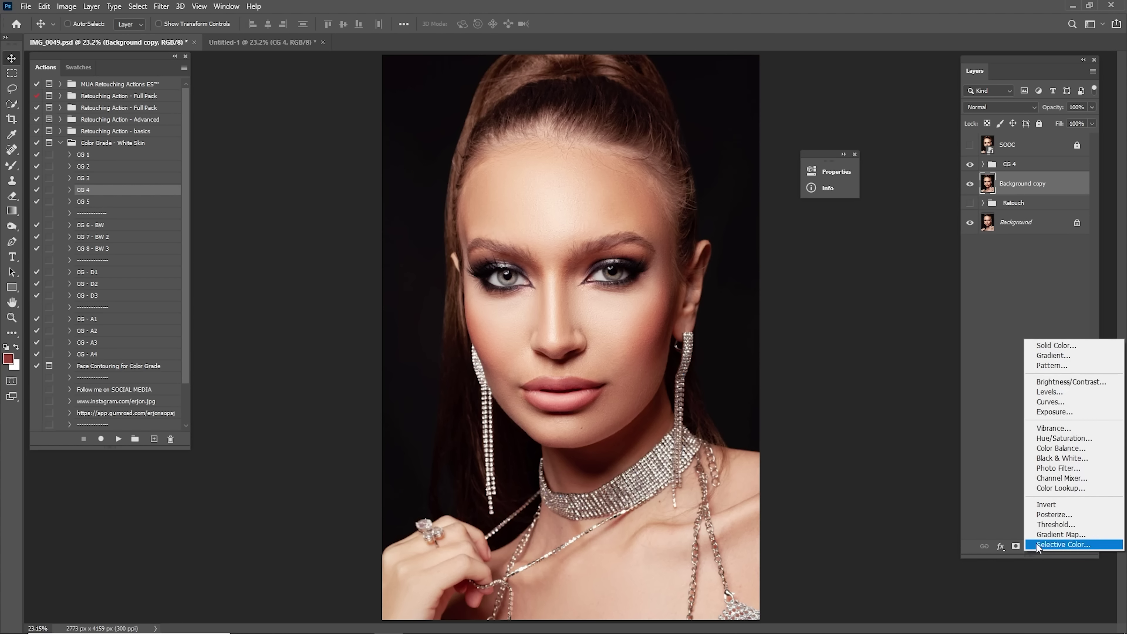
left_click(1064, 448)
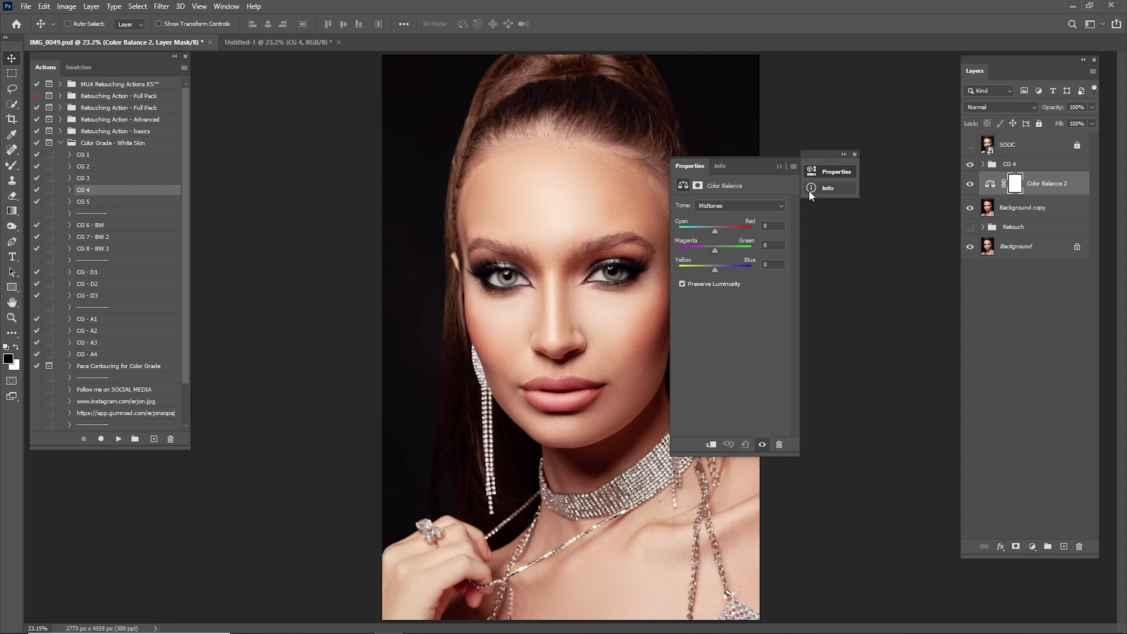
left_click(749, 206)
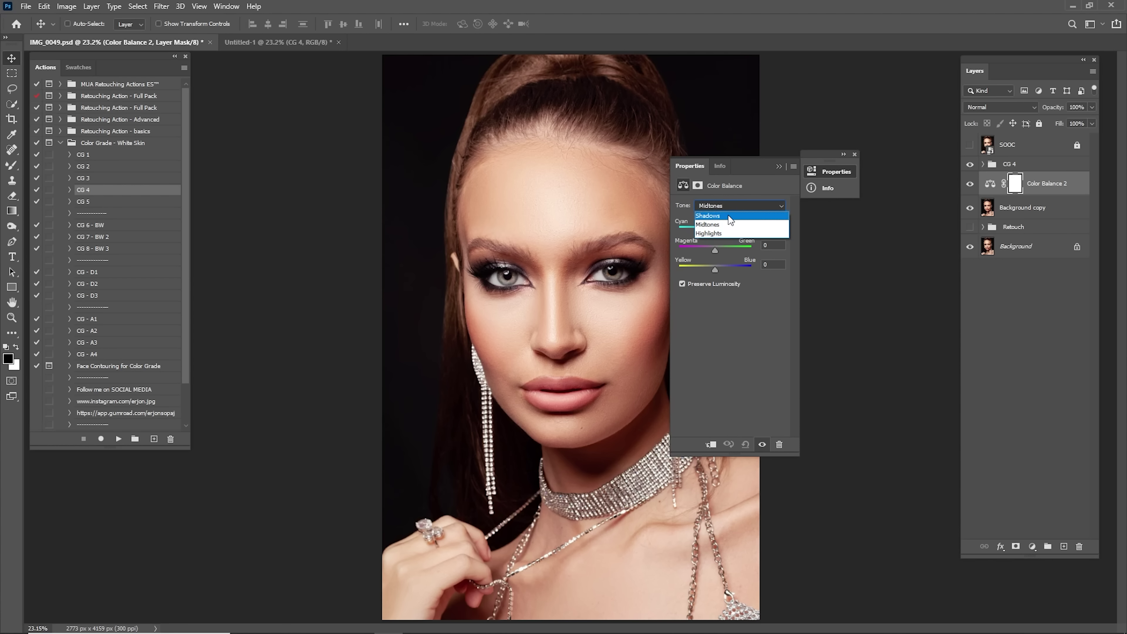
left_click(715, 234)
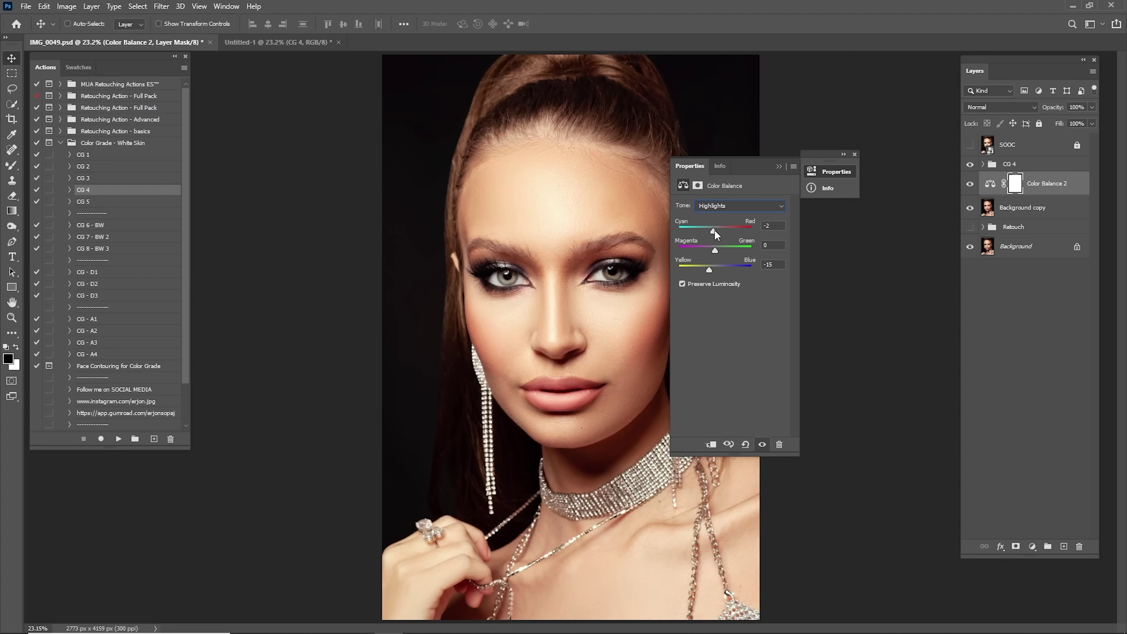
left_click(778, 167)
left_click(1083, 107)
type("2")
Add a Selective Color layer above the Color Balance and raise Black in the Blacks to about +6%
left_click(1031, 546)
left_click(1043, 540)
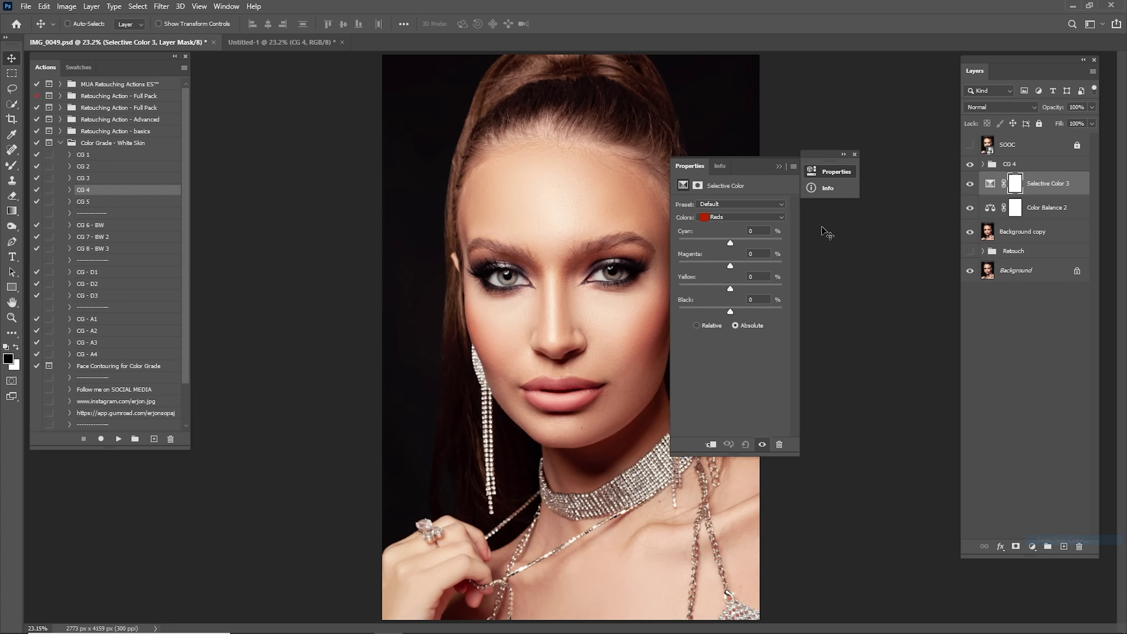
left_click(734, 218)
left_click(719, 303)
left_click_drag(731, 312, 729, 314)
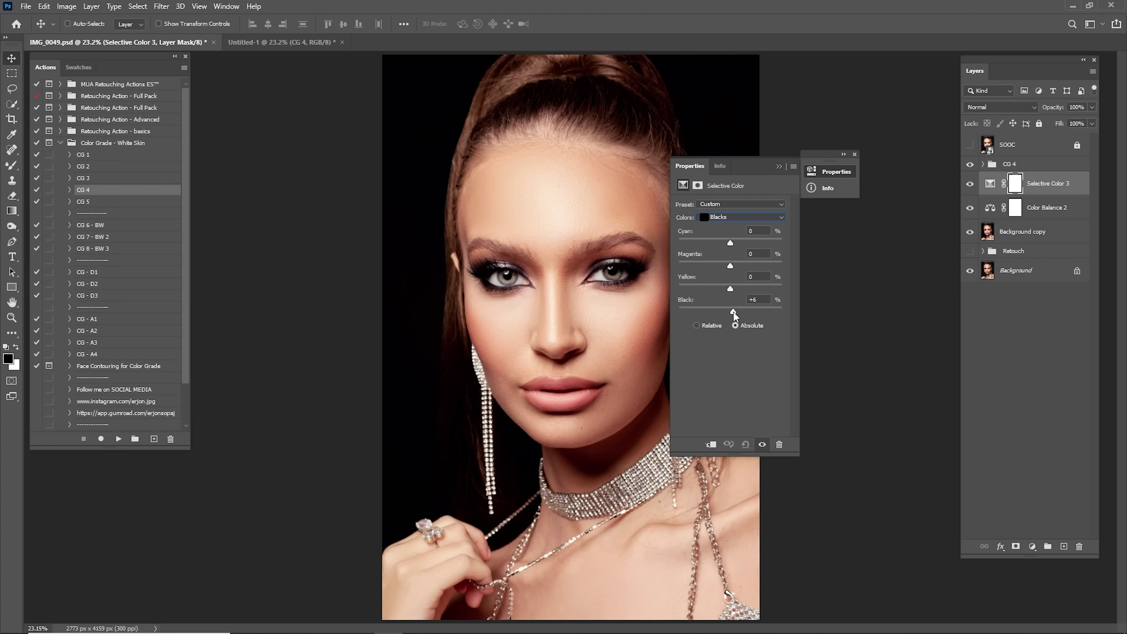
left_click(778, 168)
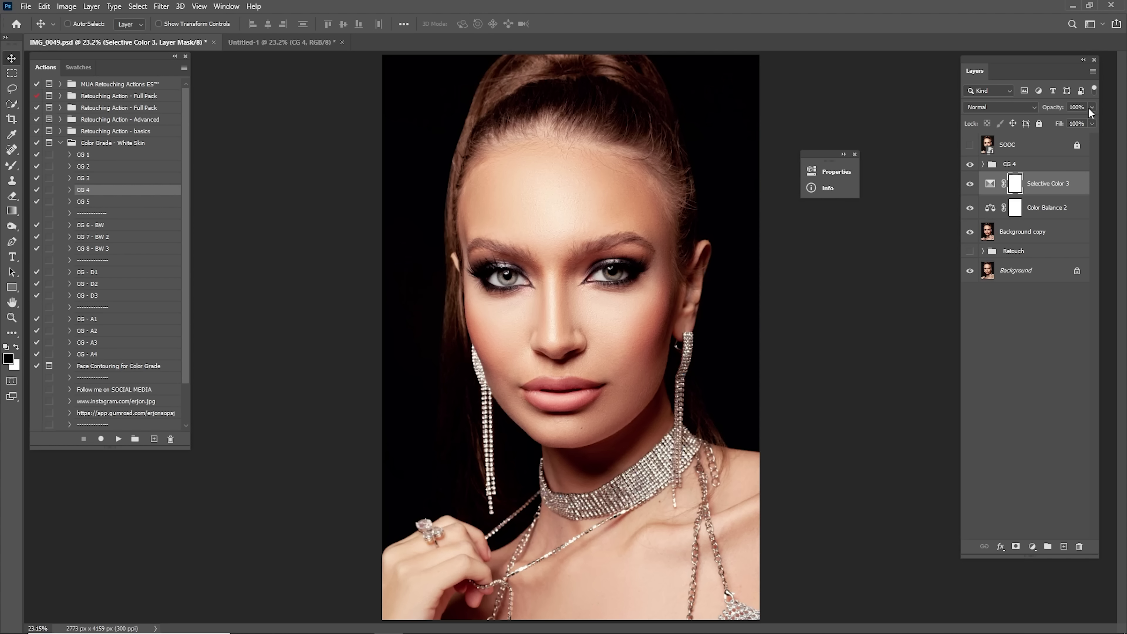
Set the new Selective Color layer's opacity to 25%
type("25")
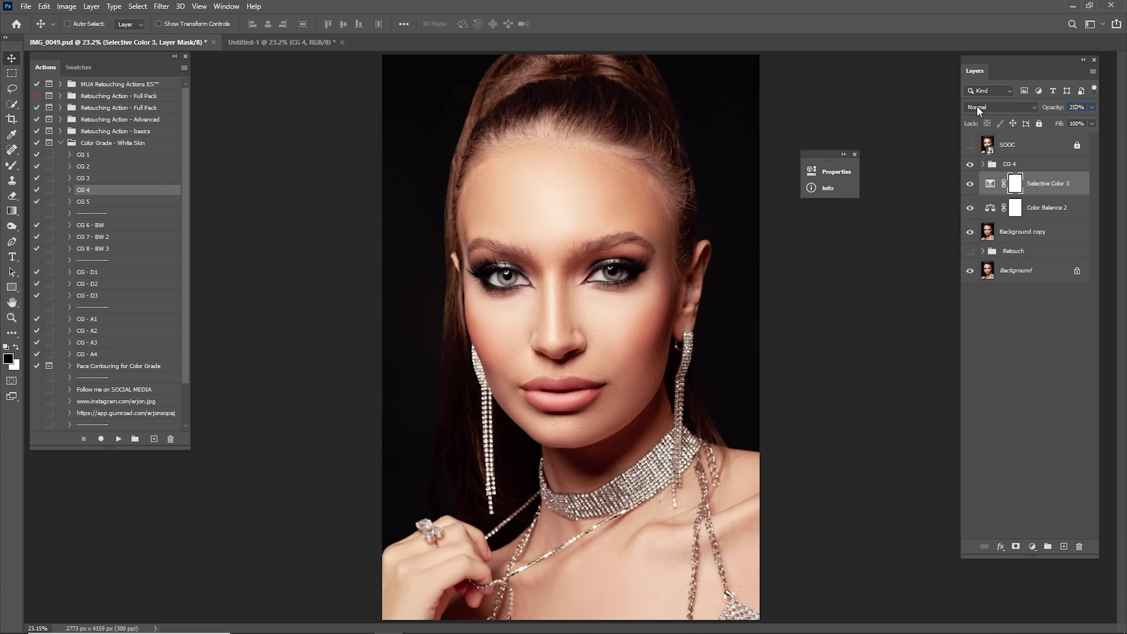
left_click_drag(1084, 107, 972, 111)
type("25")
Add another Color Balance layer below the CG 4 group and shift its Shadows toward blue
left_click(1032, 547)
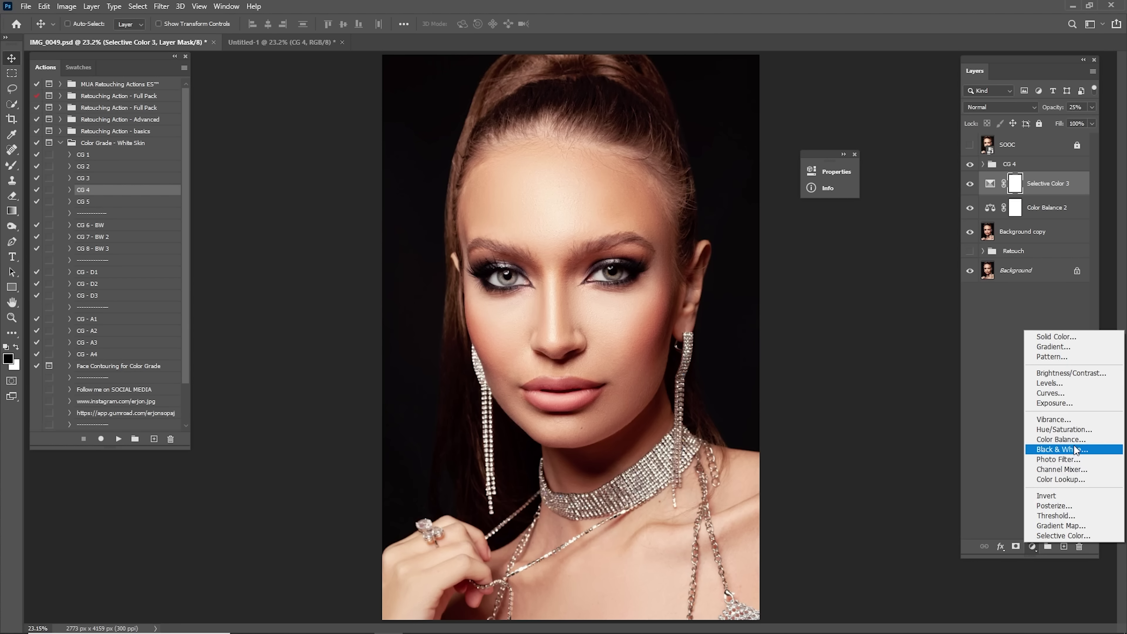
left_click(1059, 439)
left_click(739, 205)
left_click(728, 214)
left_click_drag(715, 269, 717, 270)
left_click(778, 167)
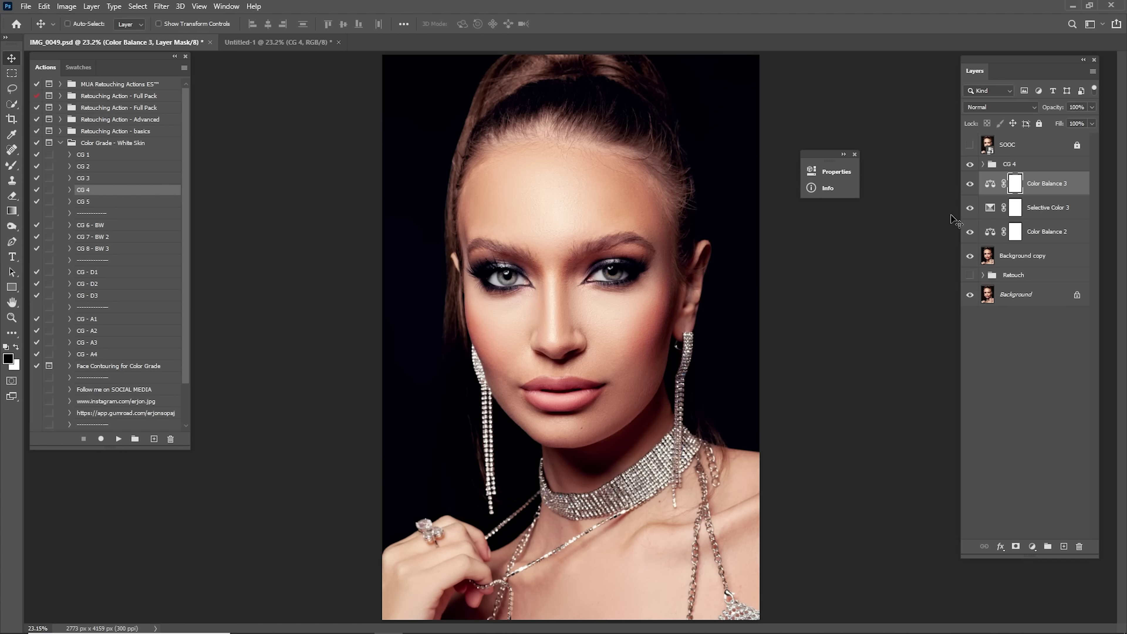
Compare the portrait with and without the blue shadow Color Balance layer and set its opacity to 20%
left_click(970, 184)
left_click(970, 184)
left_click(1072, 107)
type("20")
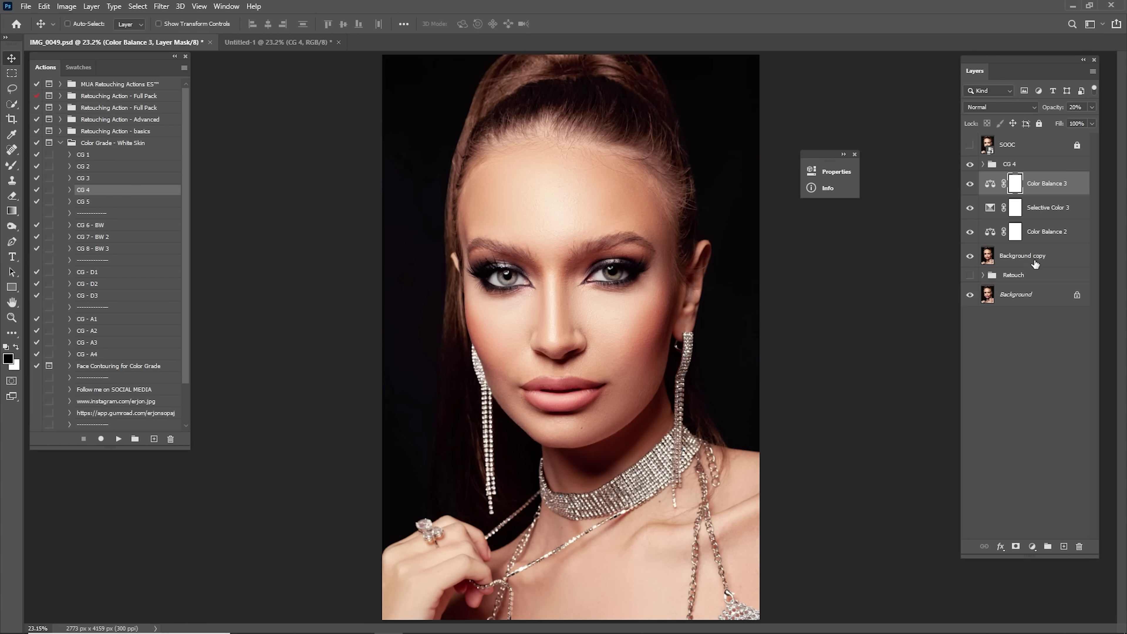
Add a Selective Color layer above the CG 4 group, setting the Yellows' Cyan to about -19% and increasing their Magenta
left_click(1024, 166)
left_click(1032, 546)
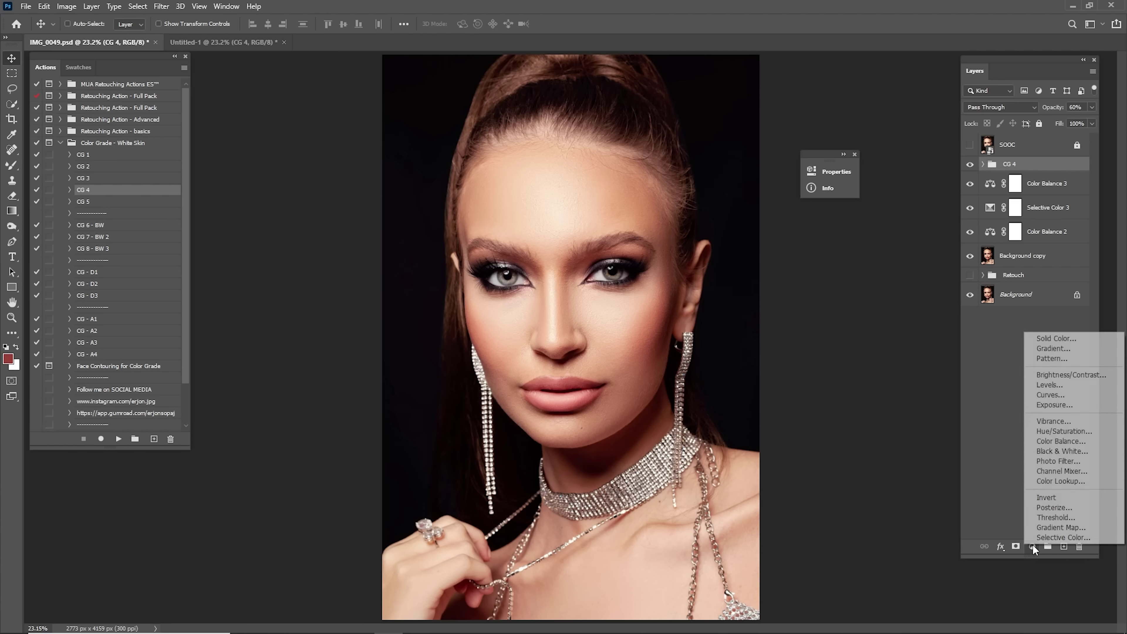
left_click(1041, 538)
left_click(715, 216)
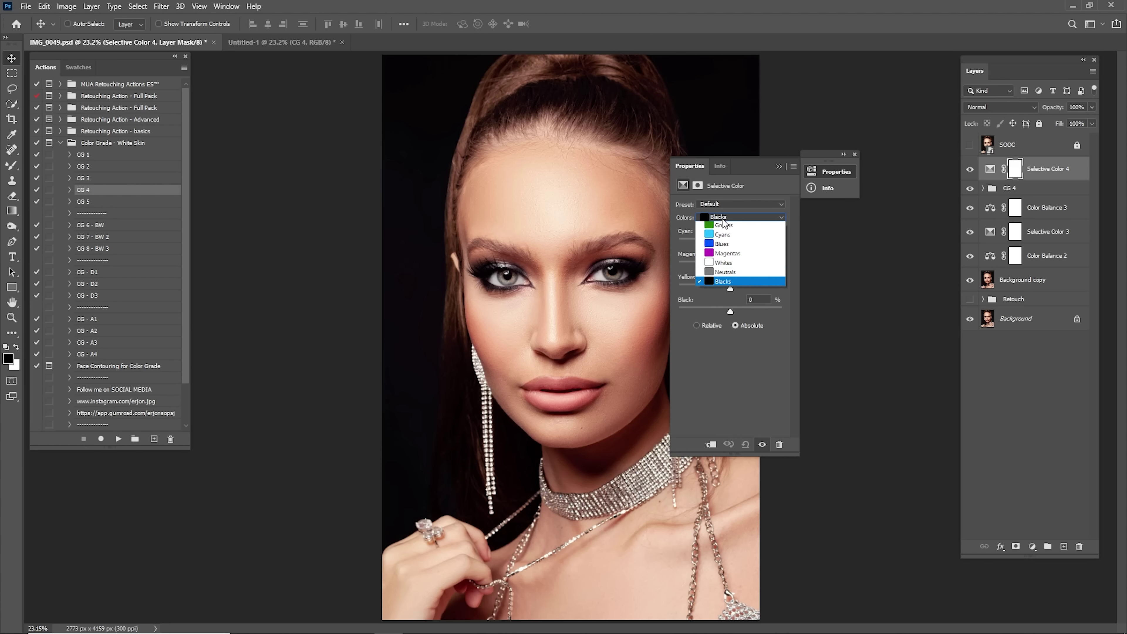
left_click(730, 227)
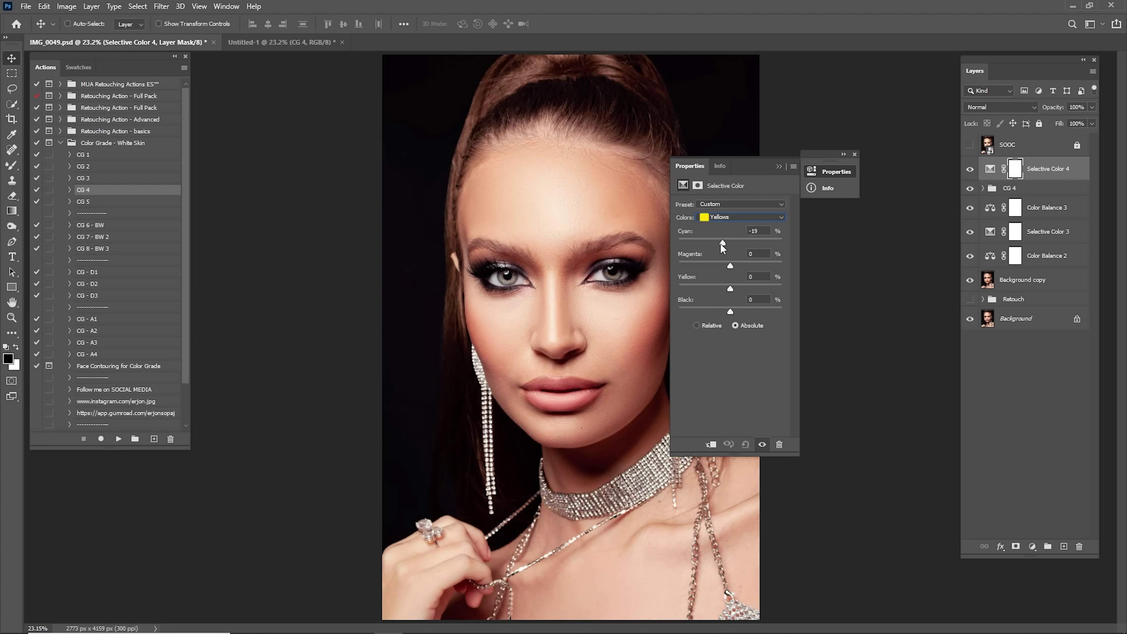
left_click_drag(732, 269, 742, 272)
Set the opacity of the Selective Color layer above CG 4 to 20%
left_click(780, 166)
left_click(1076, 107)
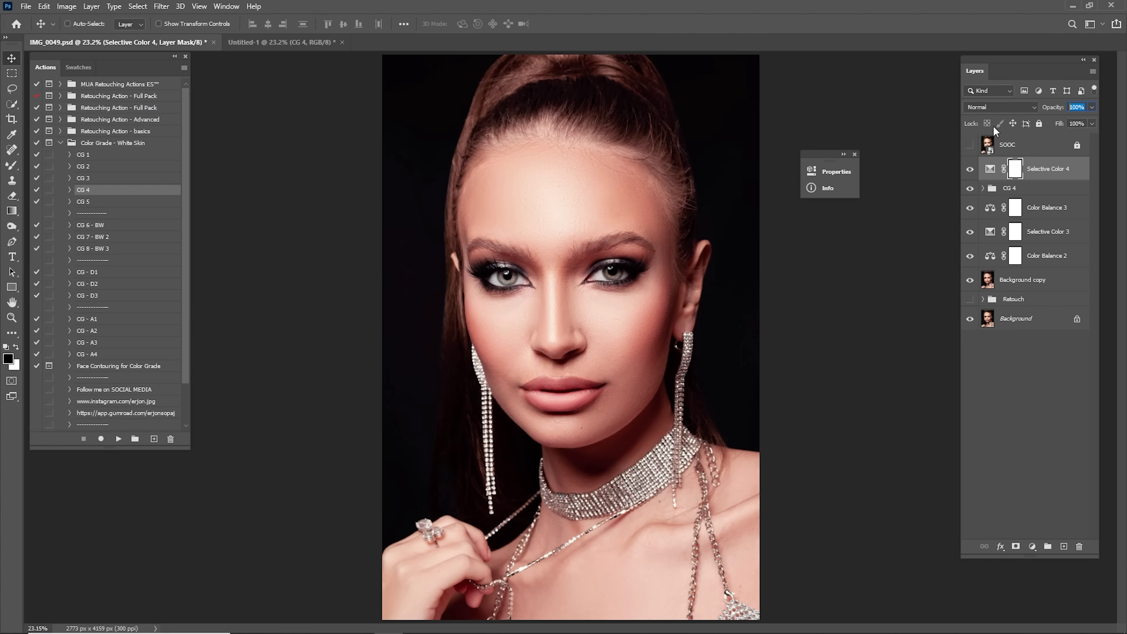
type("20")
Add a Warming Filter (85) Photo Filter layer above the top Selective Color layer, with 49% density, Color blend mode and 15% opacity
left_click(1031, 546)
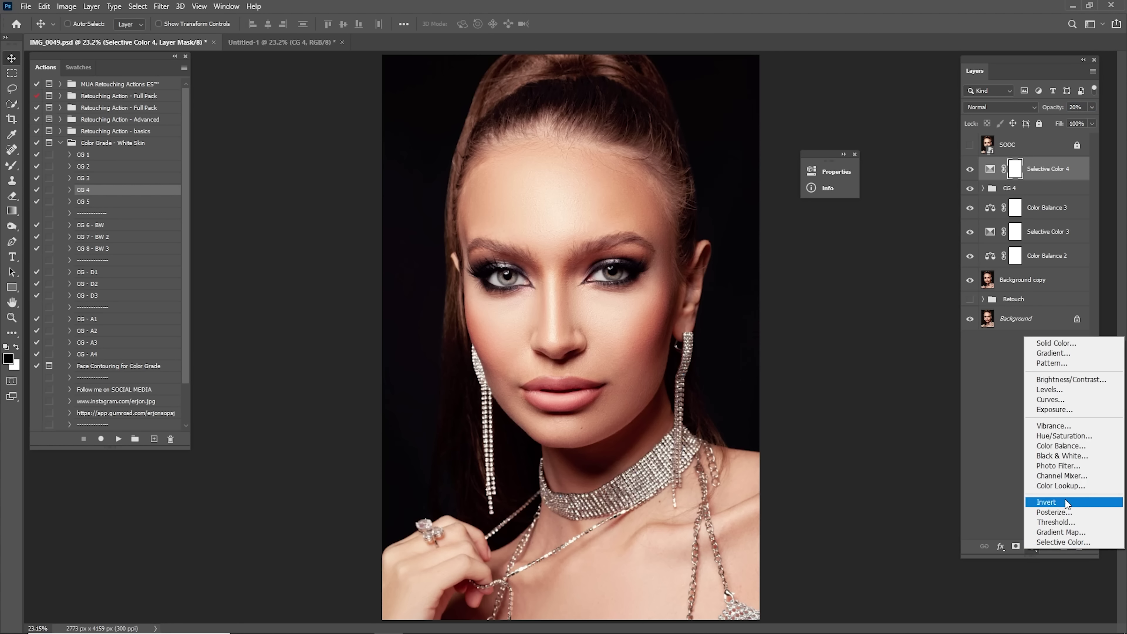
left_click(1072, 467)
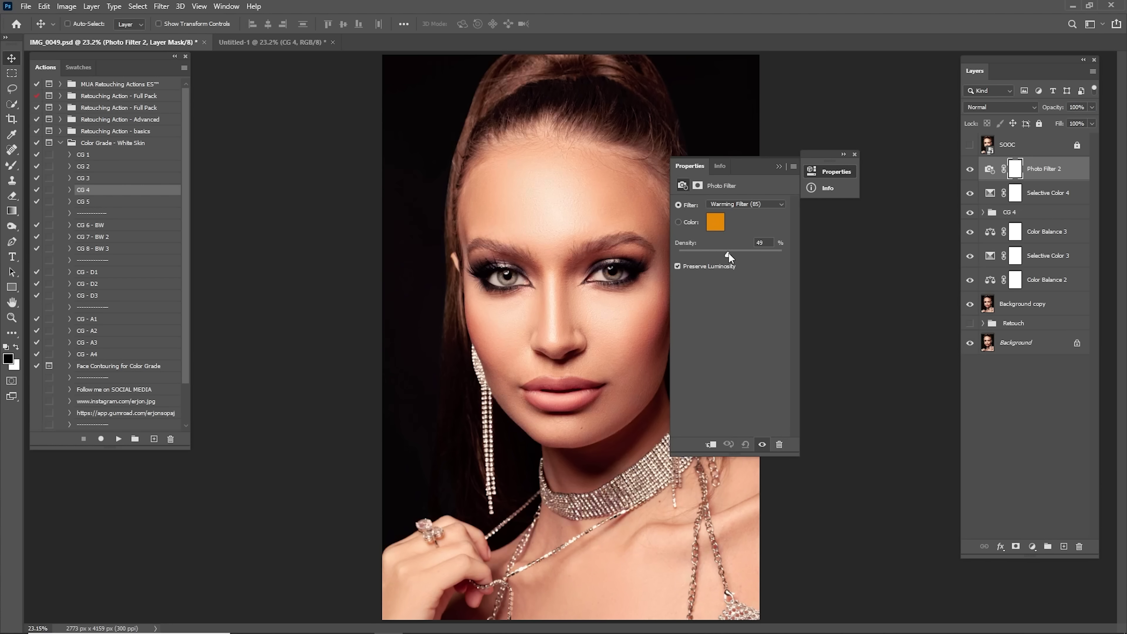
left_click(1020, 108)
left_click(992, 381)
left_click(778, 166)
left_click(1076, 110)
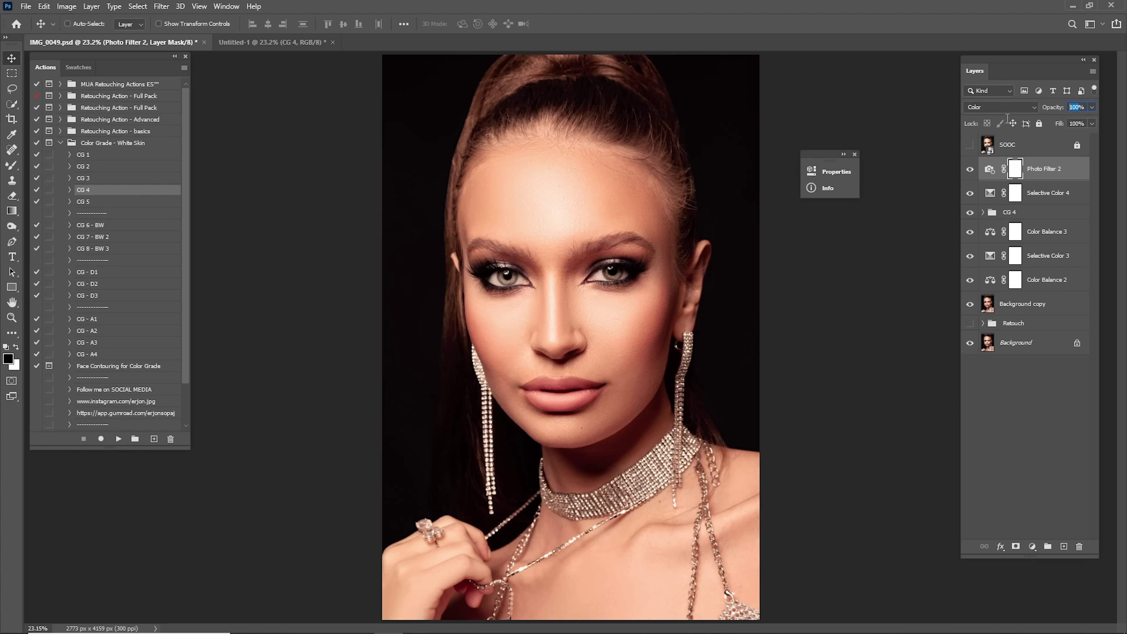
type("15")
key("Return")
Duplicate the Background copy layer and group the duplicate with all adjustments up to the Photo Filter as "Color Grade"
left_click_drag(1030, 306, 1063, 546)
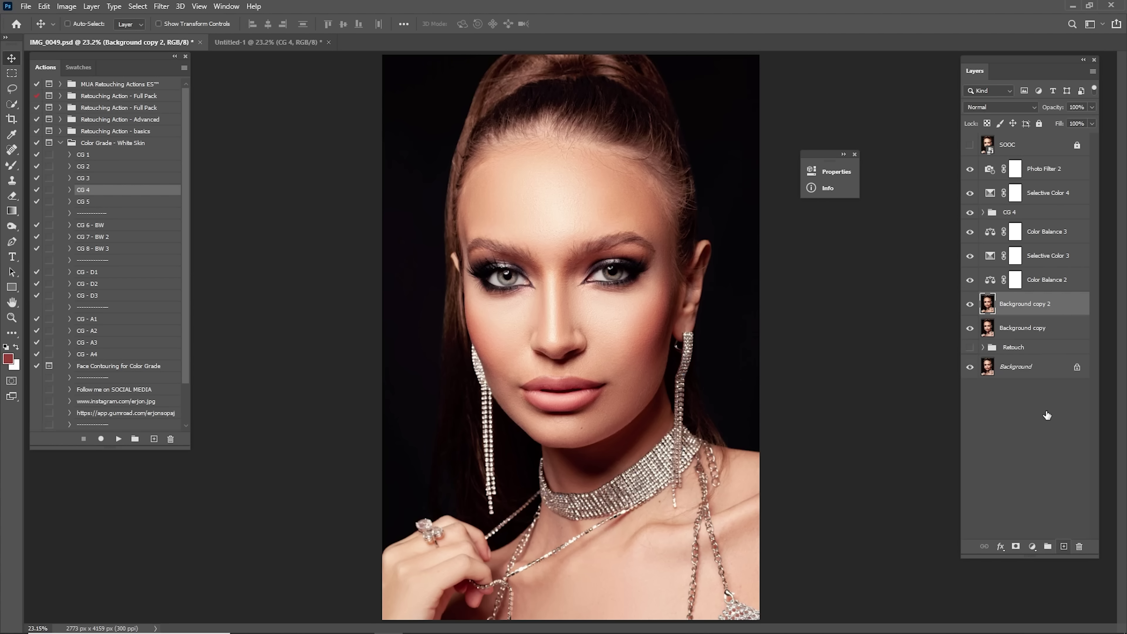
left_click(1044, 173, "shift")
right_click(1045, 173)
left_click(965, 222)
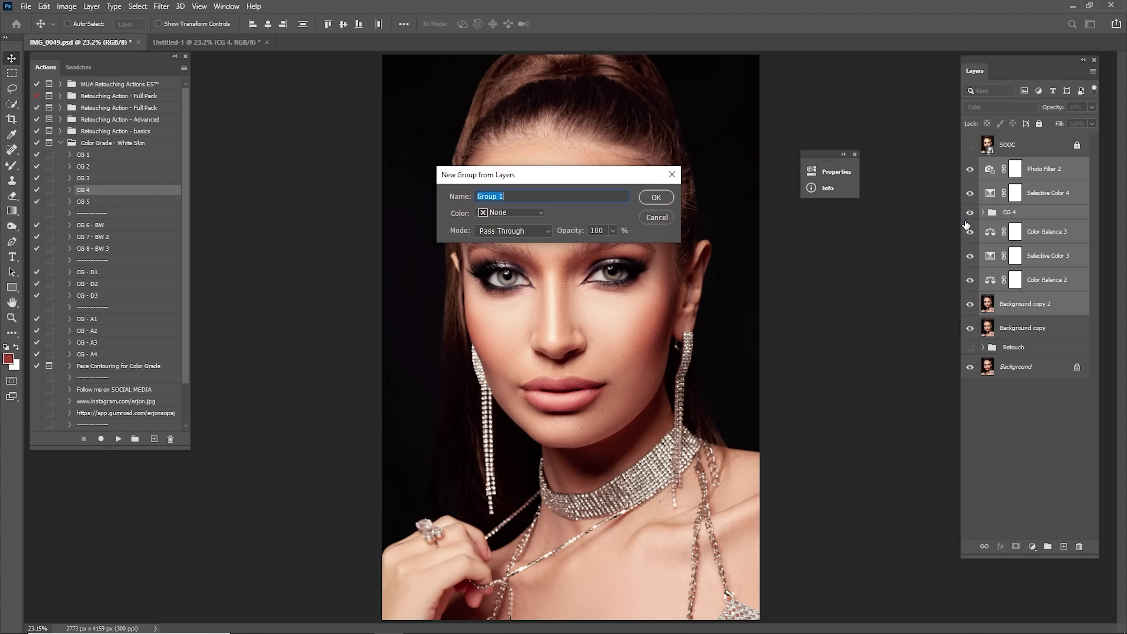
type("Colo")
type("r H")
type("rade")
key("Return")
Duplicate the Color Grade group, merge the copy into a single layer, and hide the original group
left_click_drag(1027, 166, 1063, 546)
right_click(1029, 170)
left_click(1033, 536)
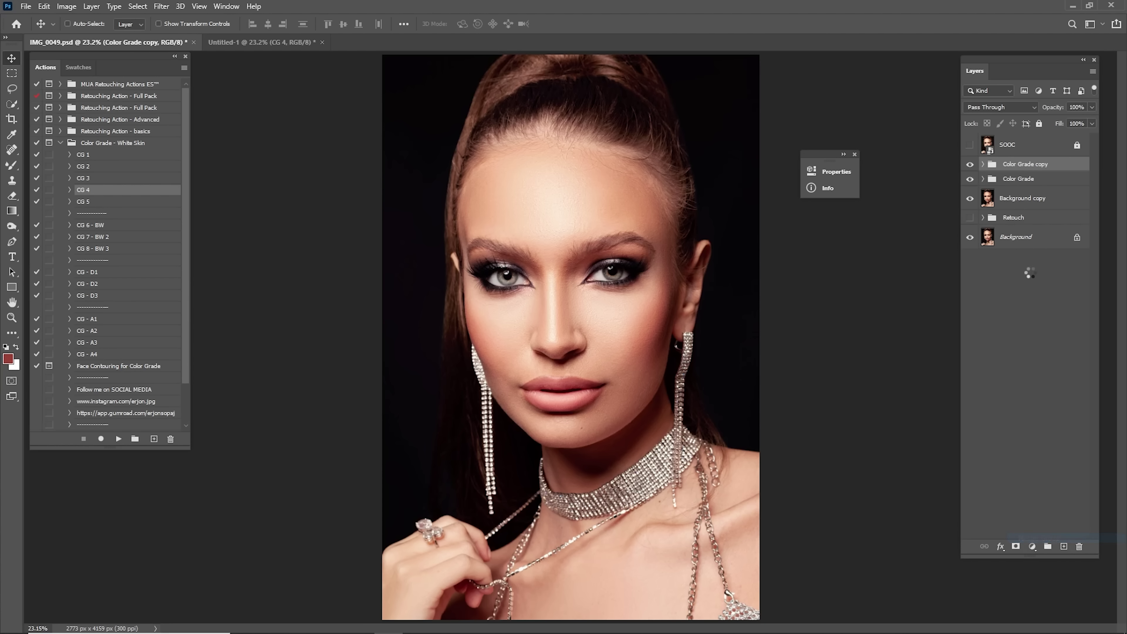
left_click(970, 188)
Compare the merged Color Grade copy with the ungraded retouch and the SOOC original
left_click(969, 169)
left_click(969, 169)
left_click(969, 169)
left_click(969, 170)
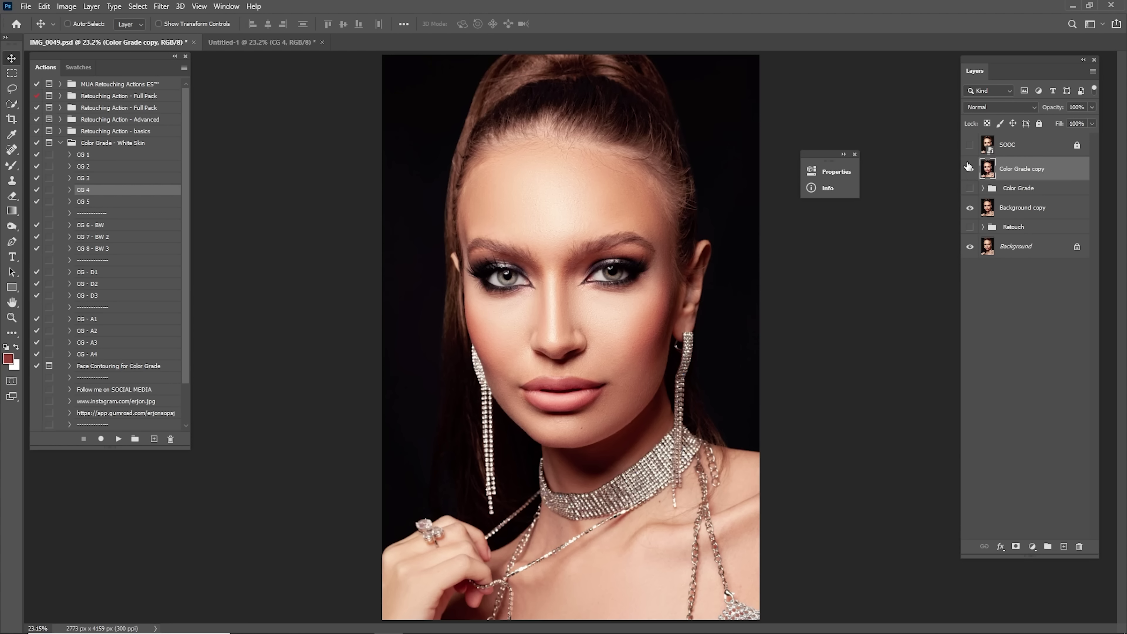
left_click(968, 145)
left_click(968, 147)
left_click(969, 169)
left_click(969, 146)
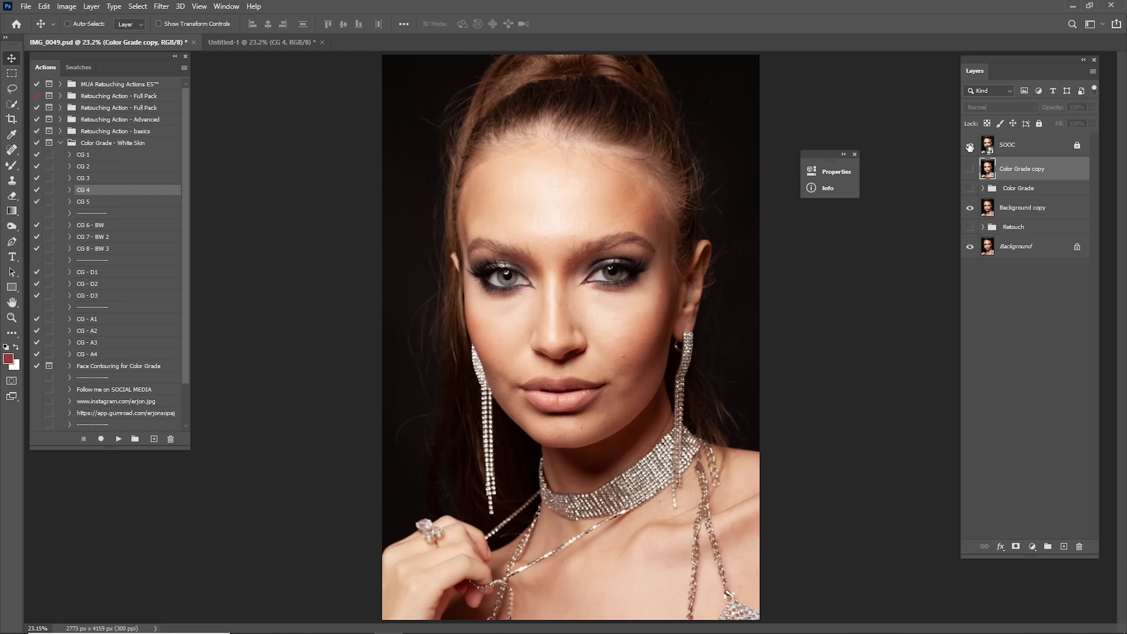
left_click(969, 147)
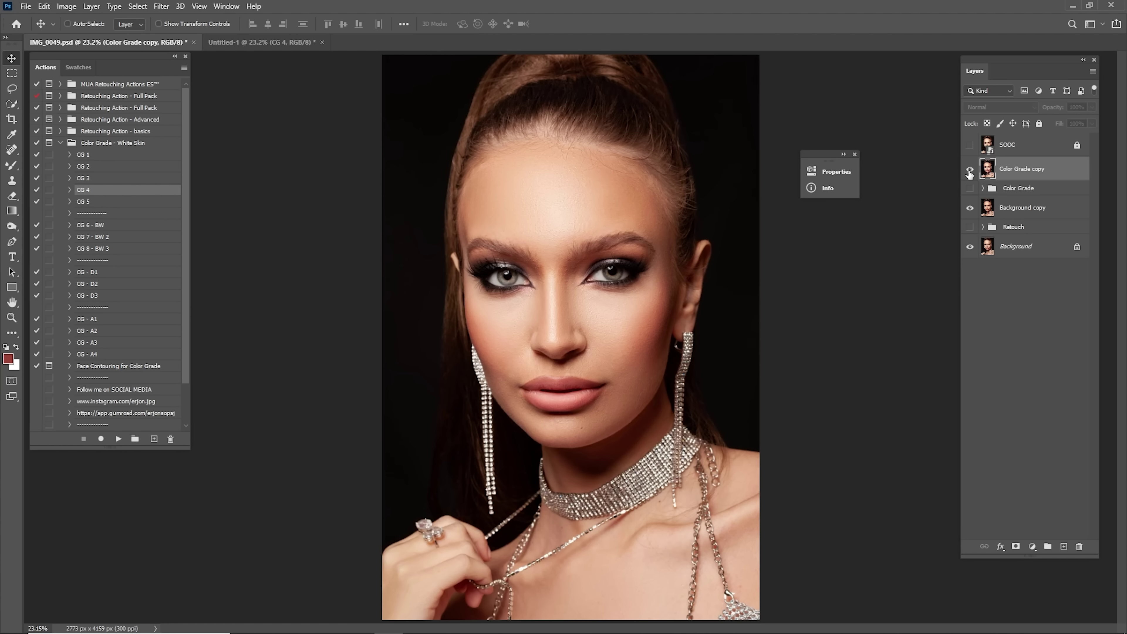
left_click(969, 169)
Examine the face and eye makeup close up, comparing the SOOC original with the graded retouch
key("z")
left_click_drag(546, 294, 621, 331)
left_click_drag(621, 333, 568, 263)
left_click(970, 147)
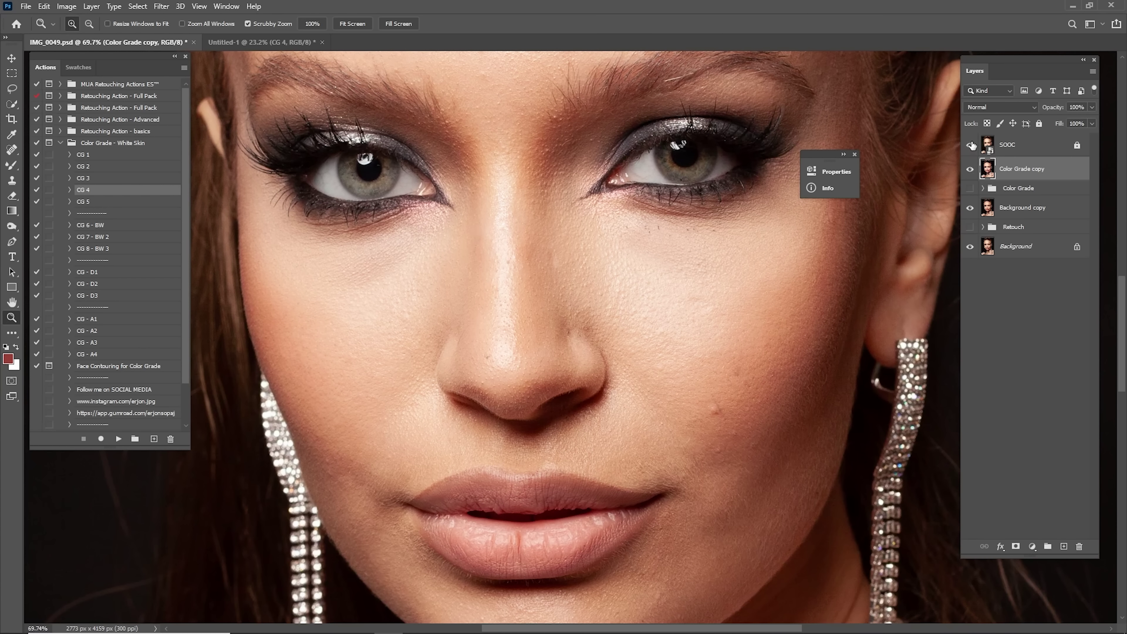
left_click(971, 145)
left_click(971, 145)
left_click(970, 145)
left_click_drag(670, 244, 723, 343)
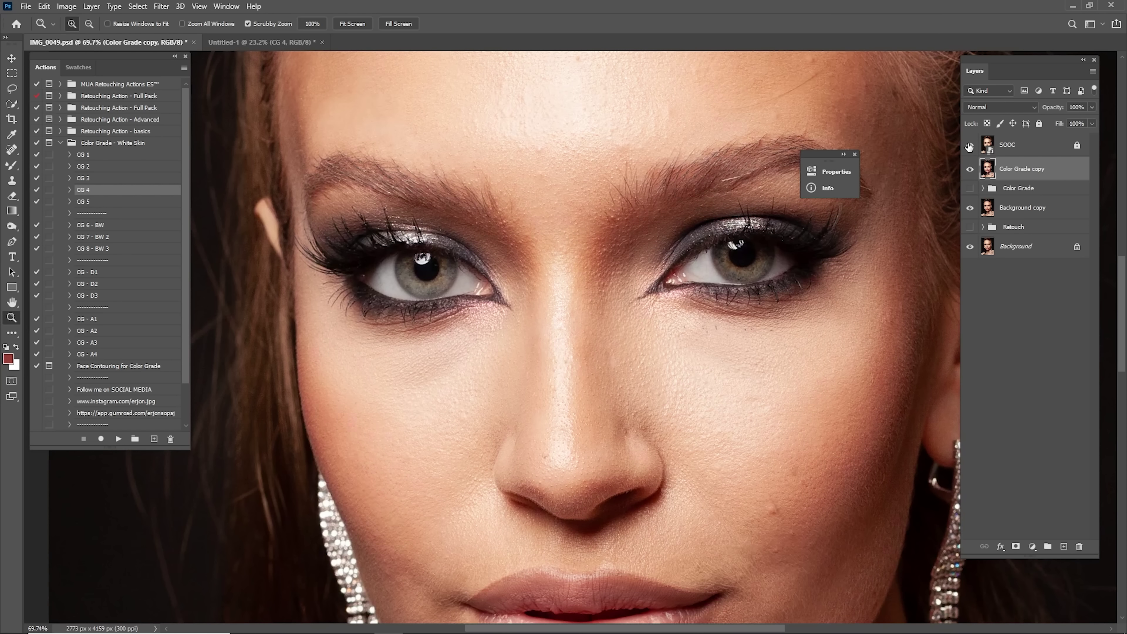
left_click(970, 146)
left_click(970, 145)
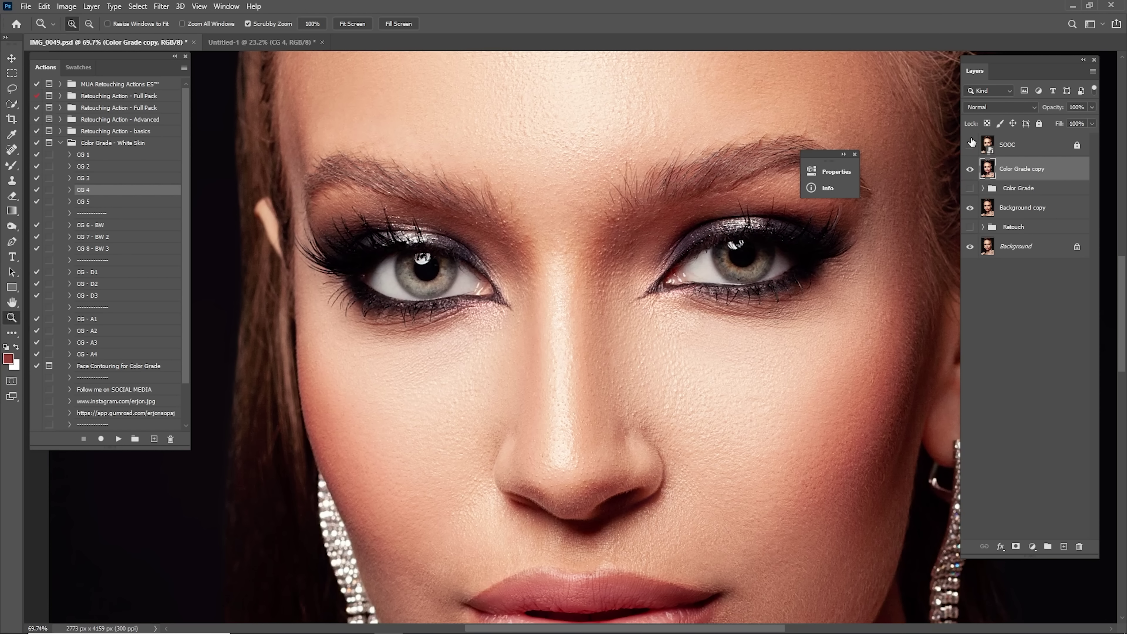
left_click(970, 145)
left_click(970, 145)
Compare the whole portrait before and after the retouch using the SOOC layer, ending with that layer hidden
key("ctrl+0")
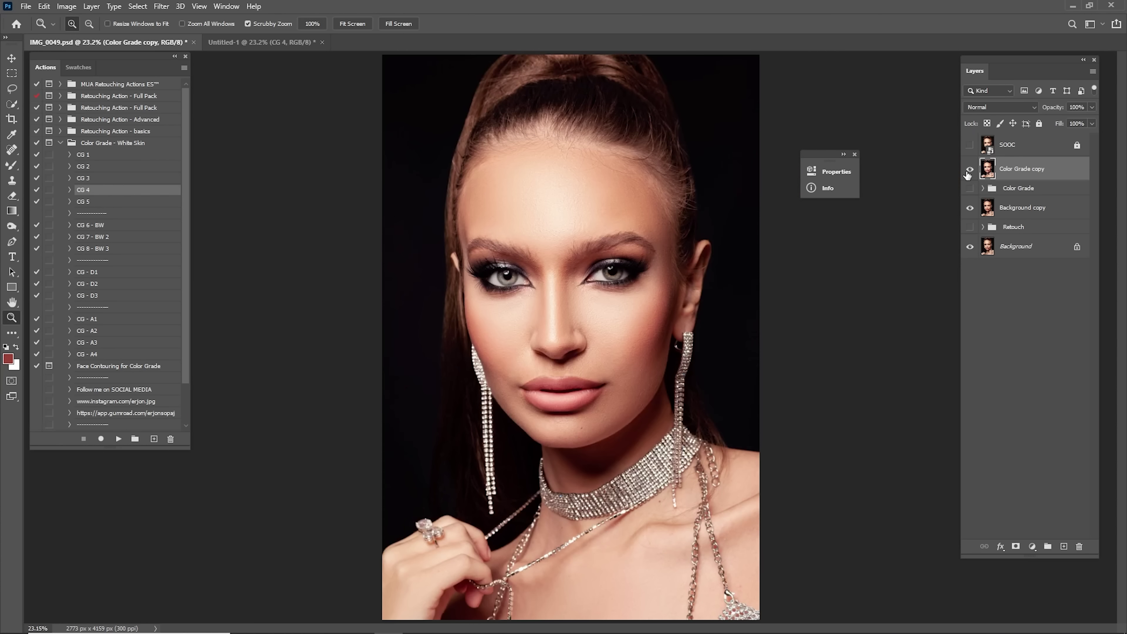
left_click(970, 145)
left_click(970, 146)
left_click(970, 144)
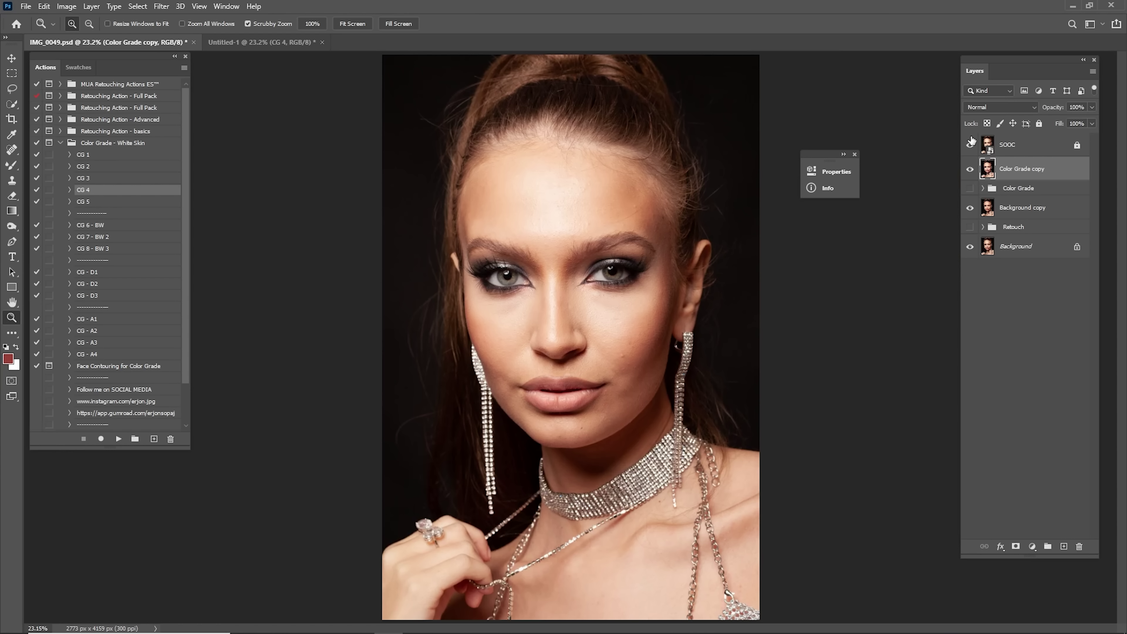
left_click(971, 141)
left_click(970, 143)
left_click(970, 145)
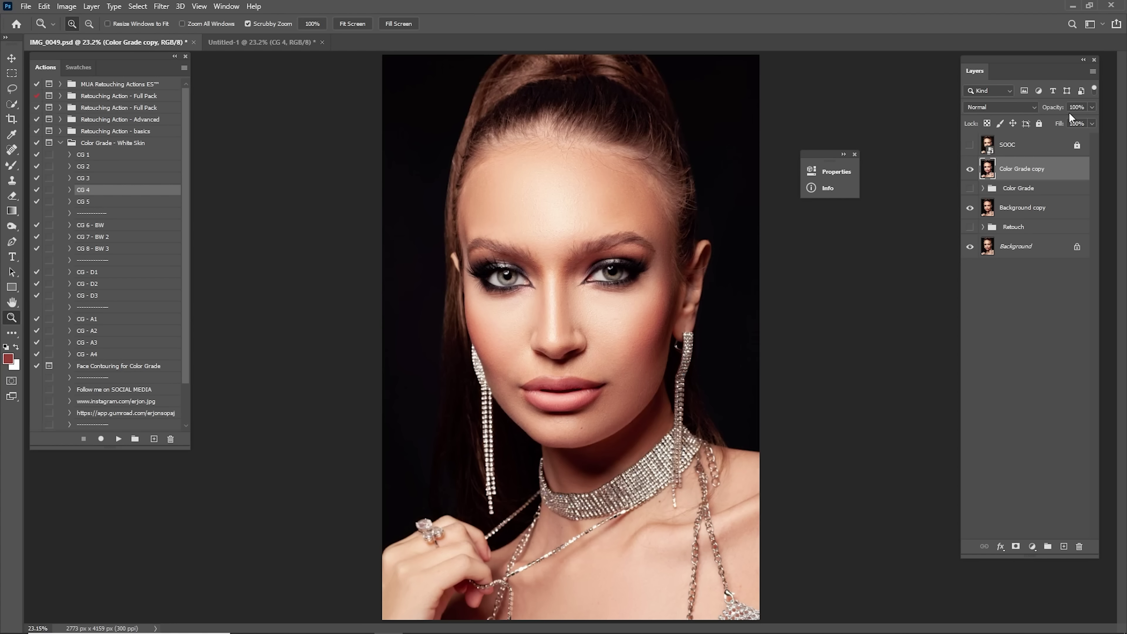